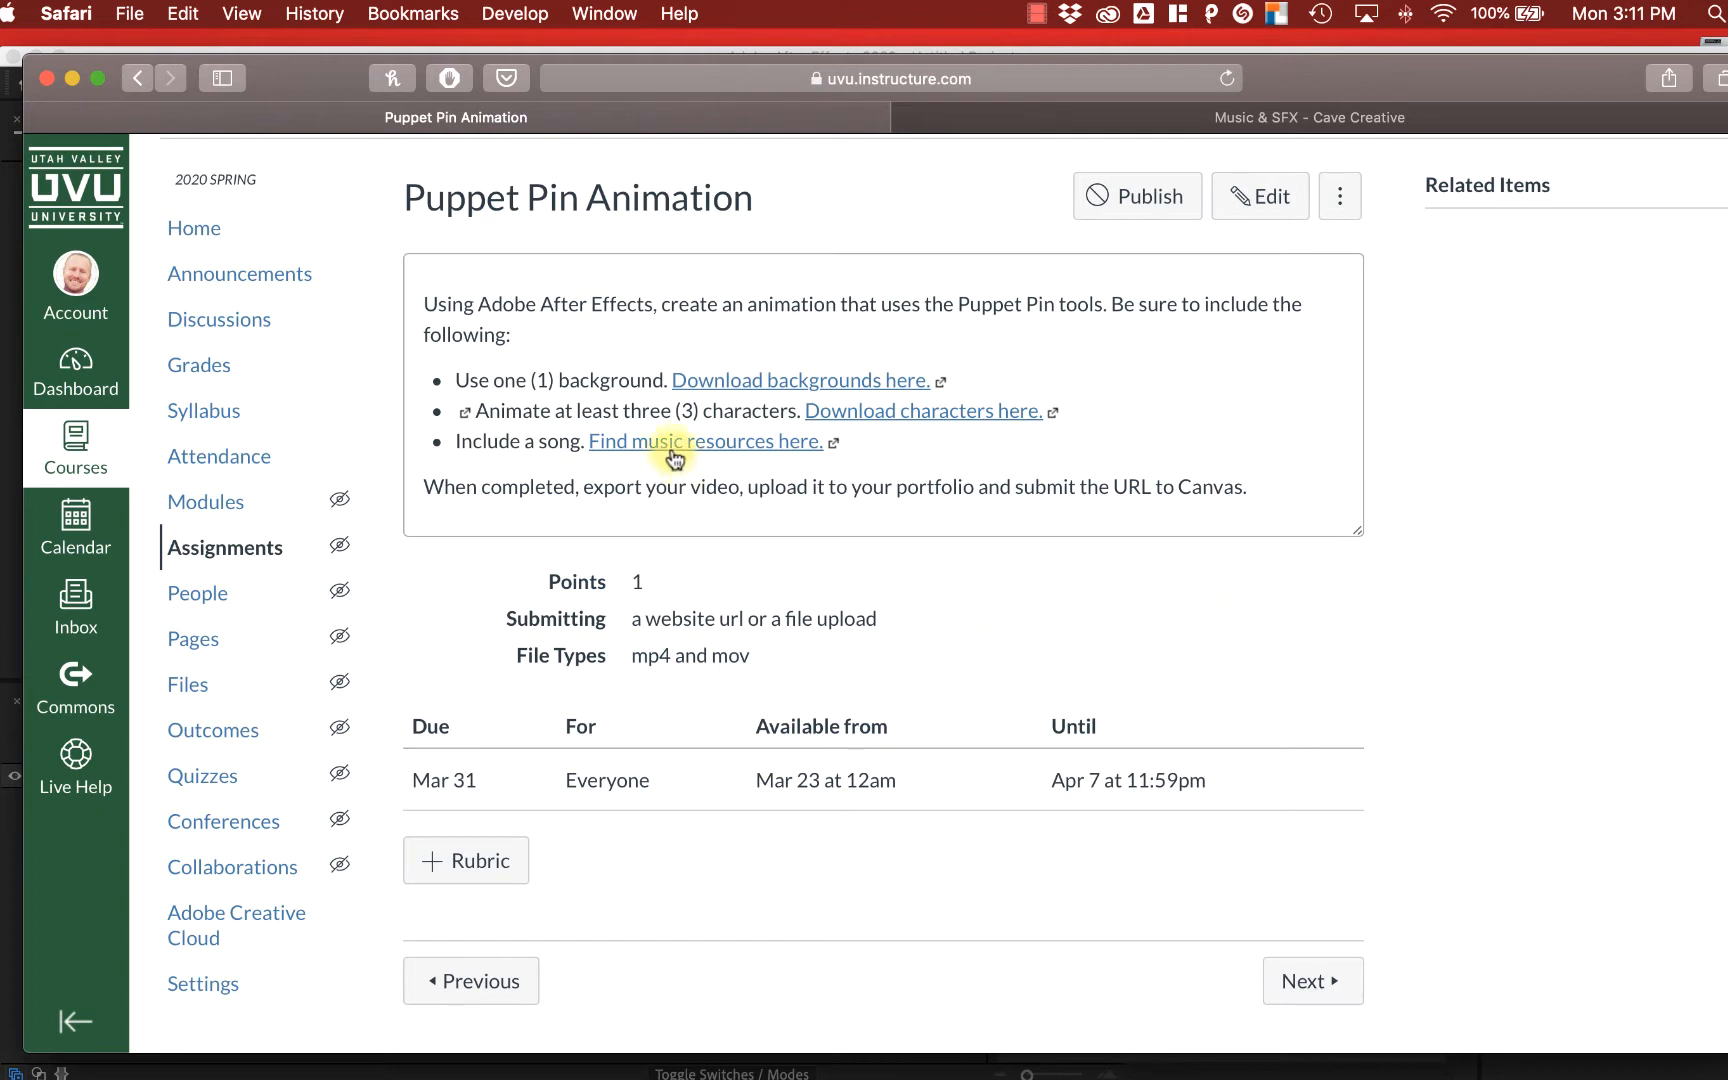
- Open the assignment's backgrounds folder and download marketstreet.png
left_click(747, 386)
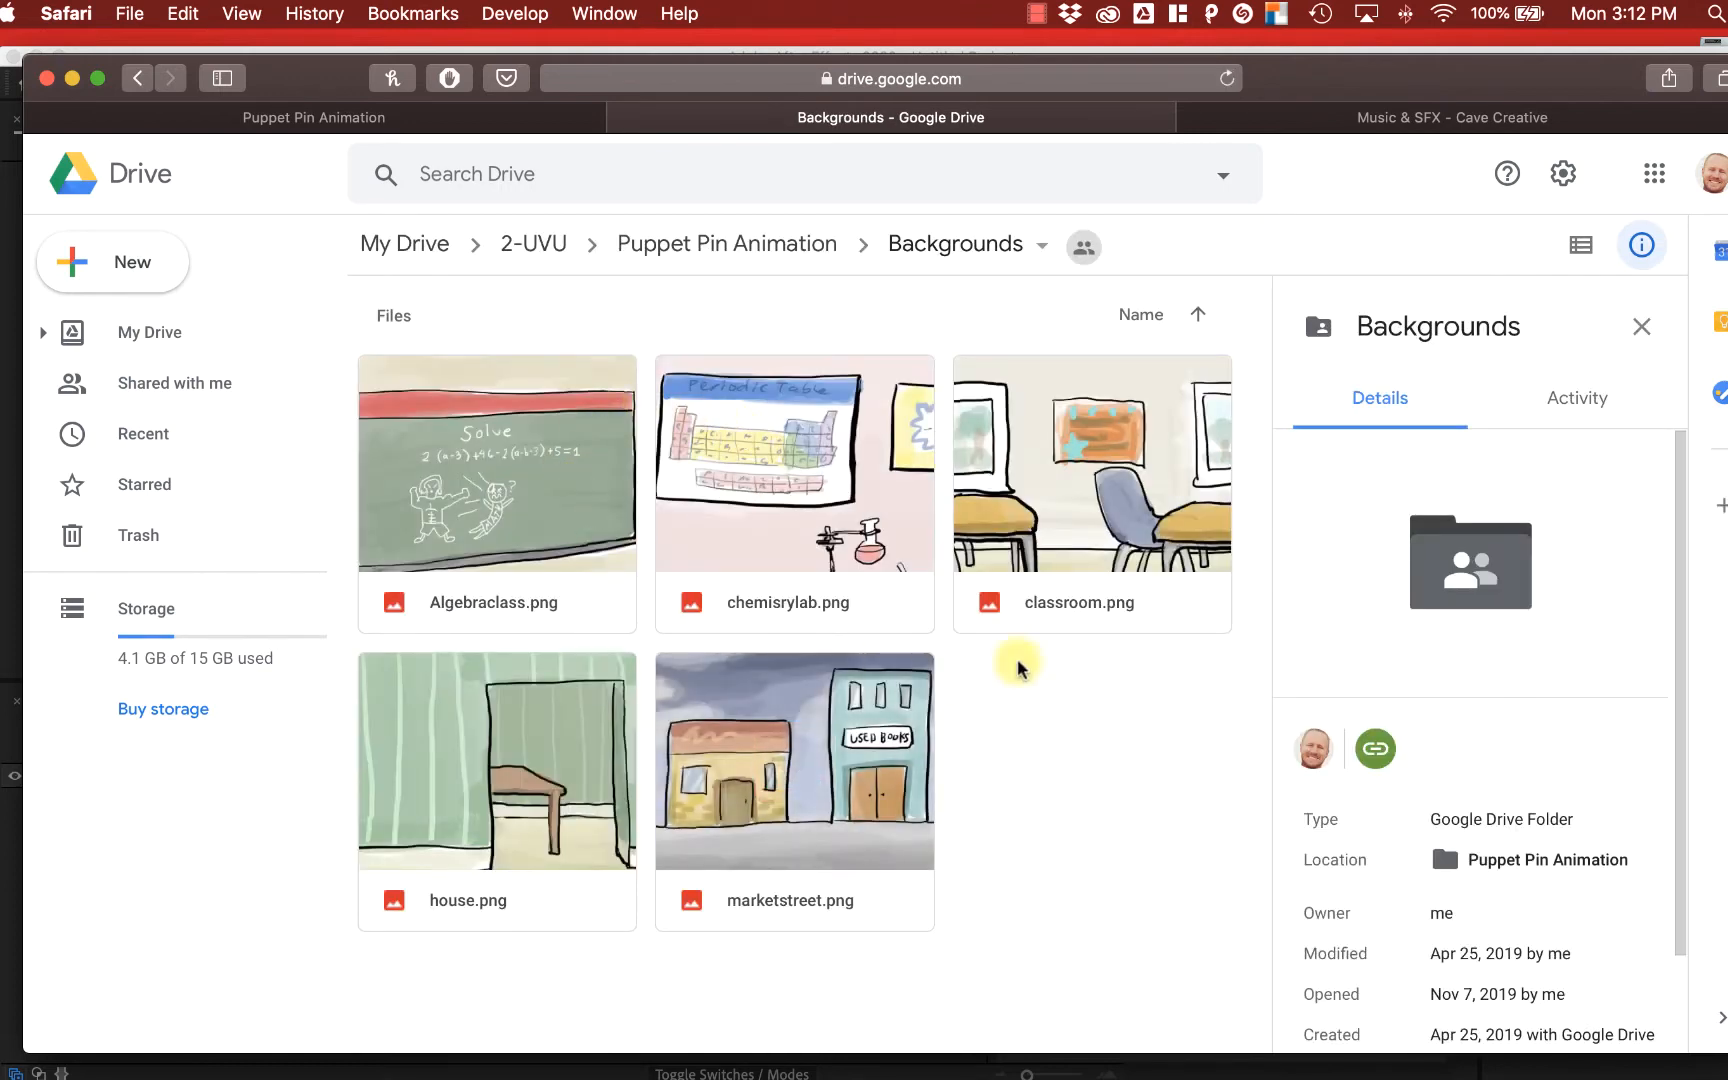
left_click(799, 836)
right_click(793, 818)
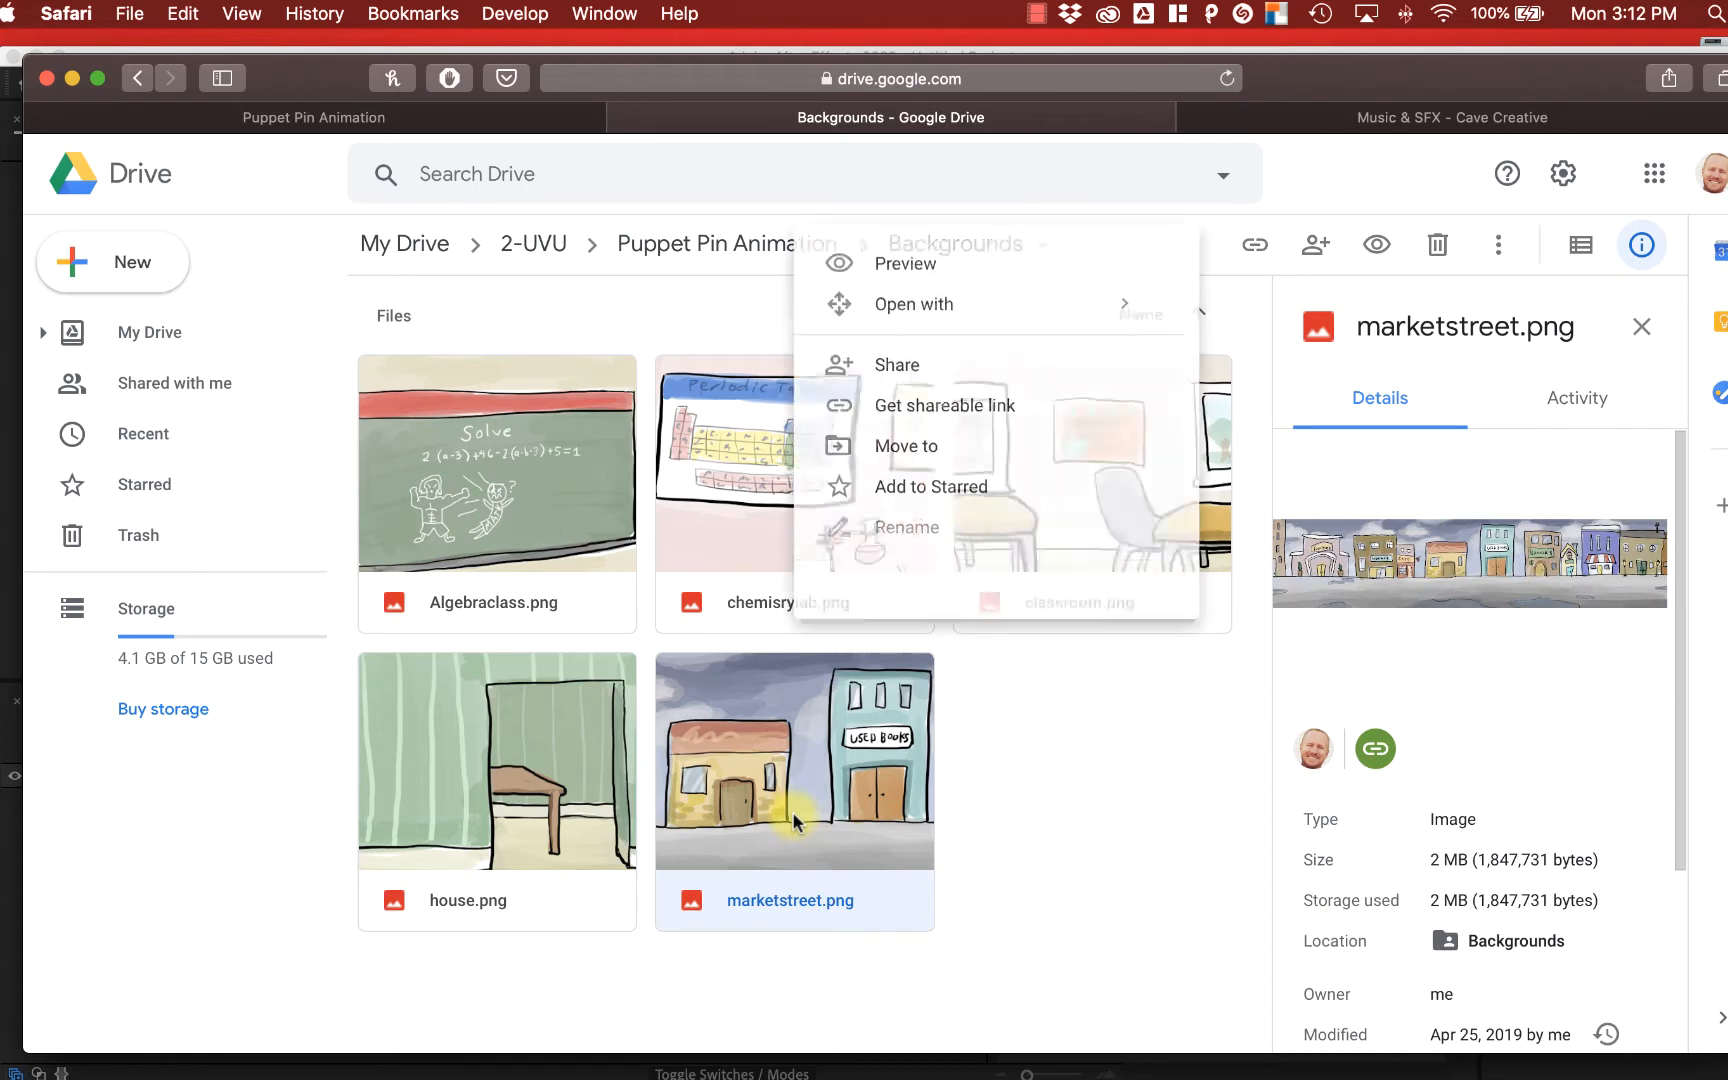
left_click(912, 718)
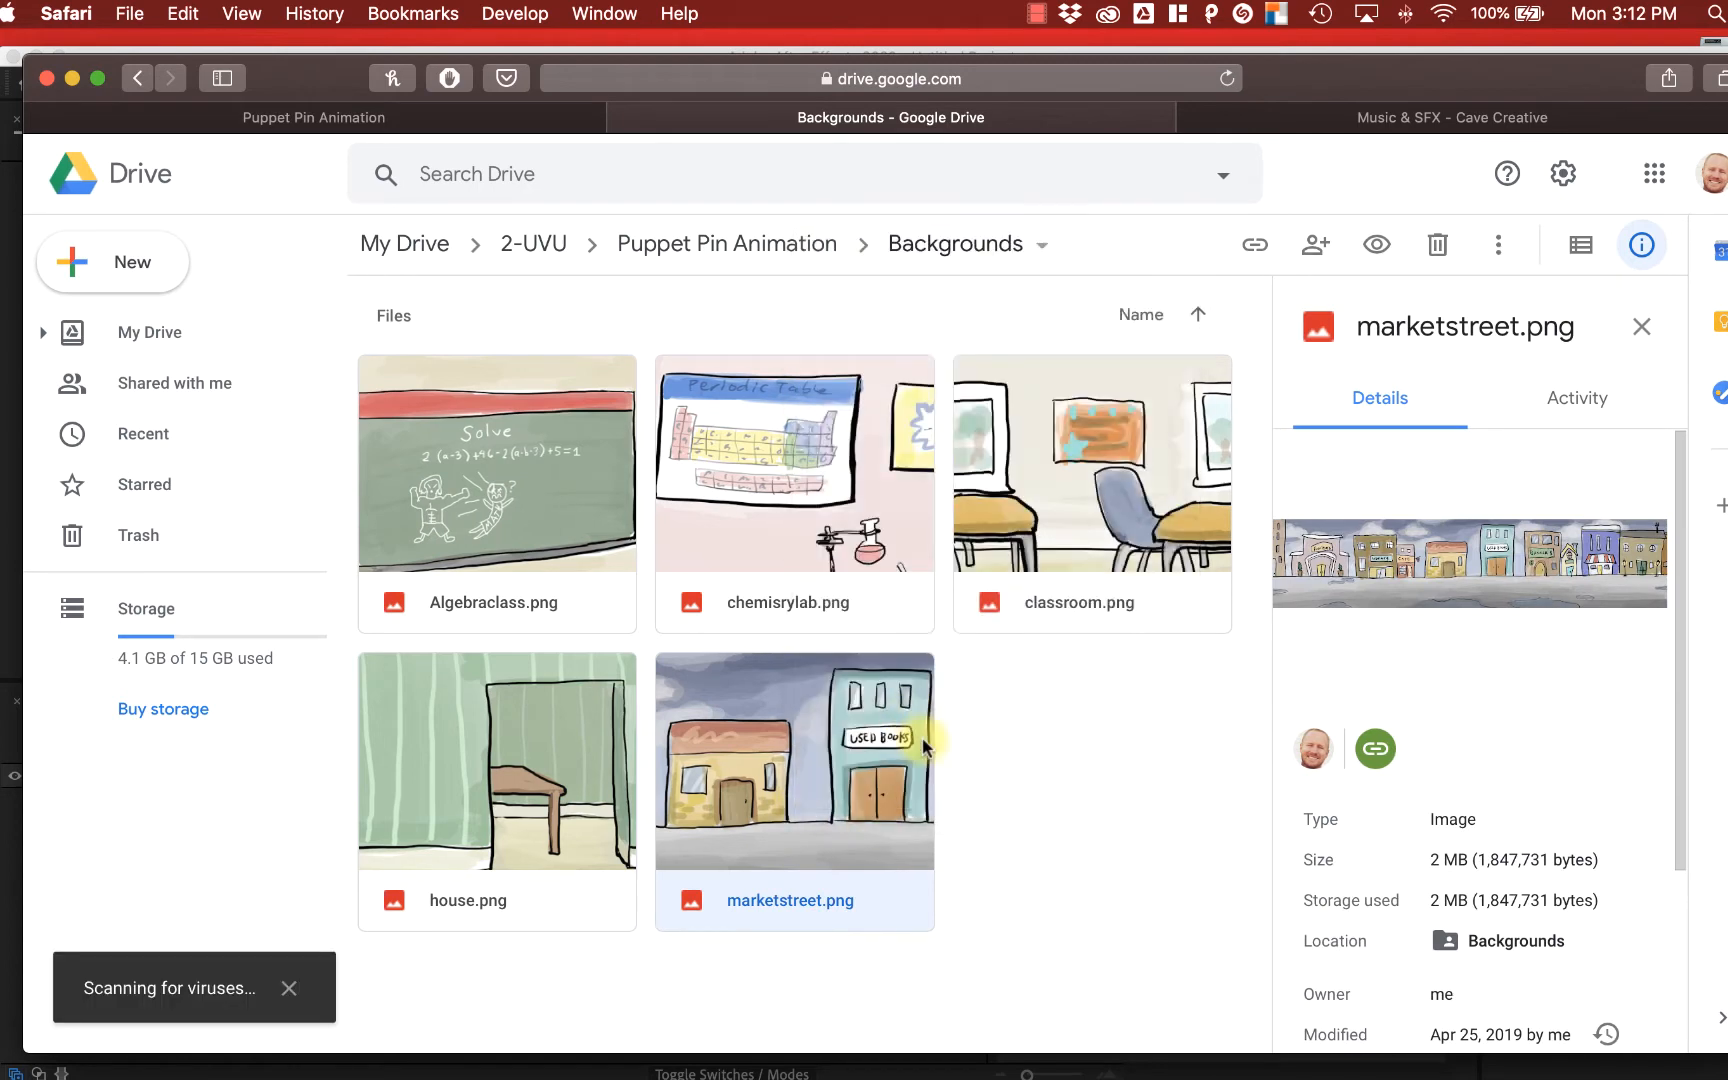
- Return to the Puppet Pin Animation assignment, open its characters folder and download crab2.png
left_click(405, 115)
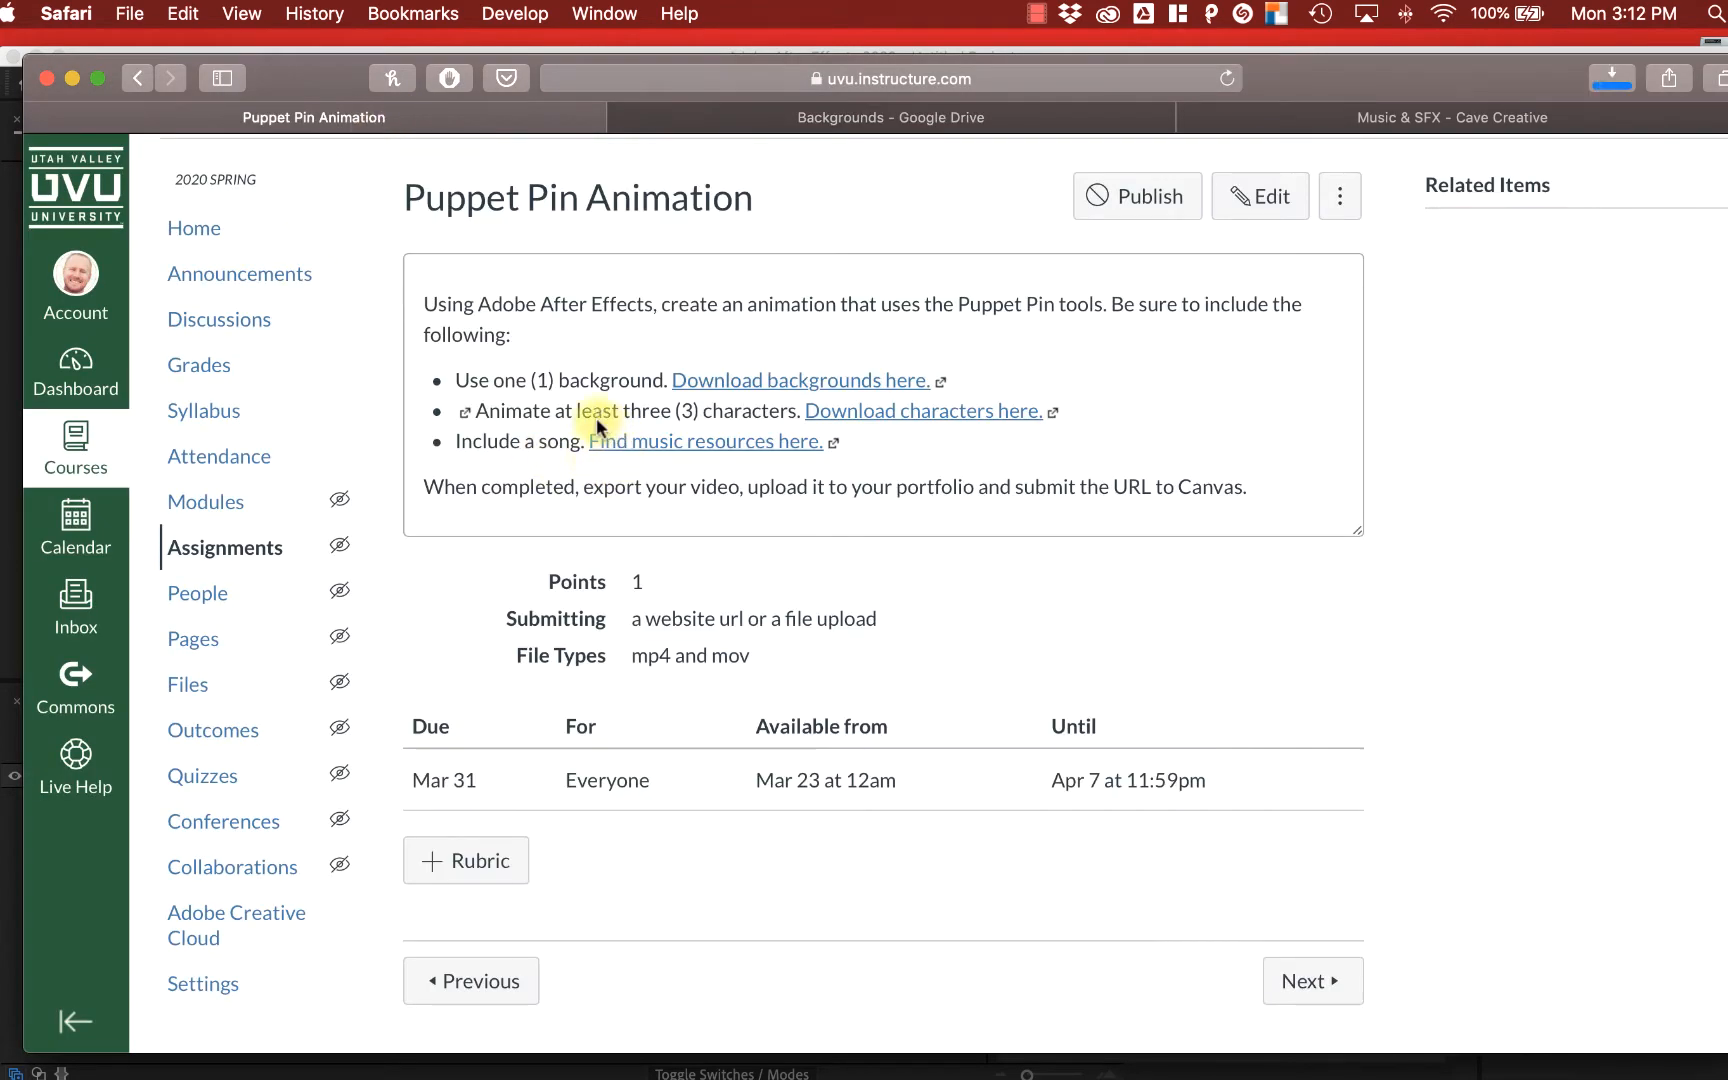
left_click(889, 418)
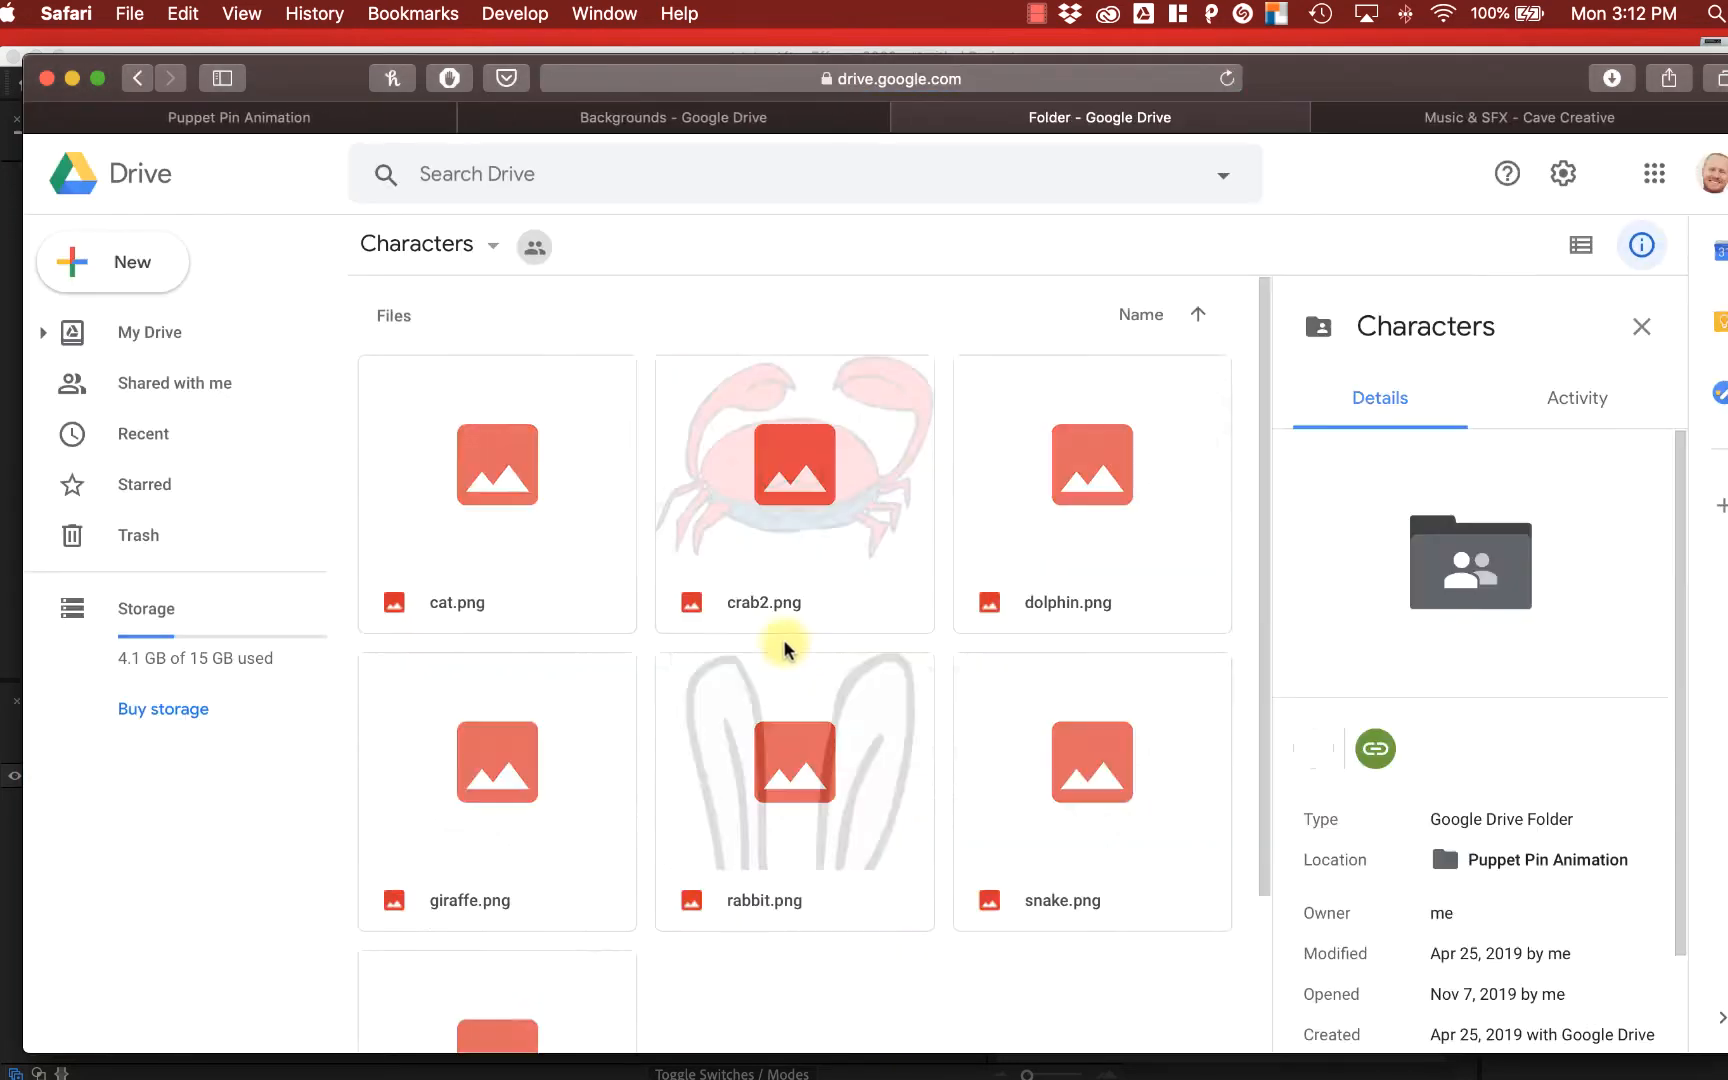
scroll(764, 610, "down", 3)
scroll(764, 612, "up", 3)
left_click(766, 604)
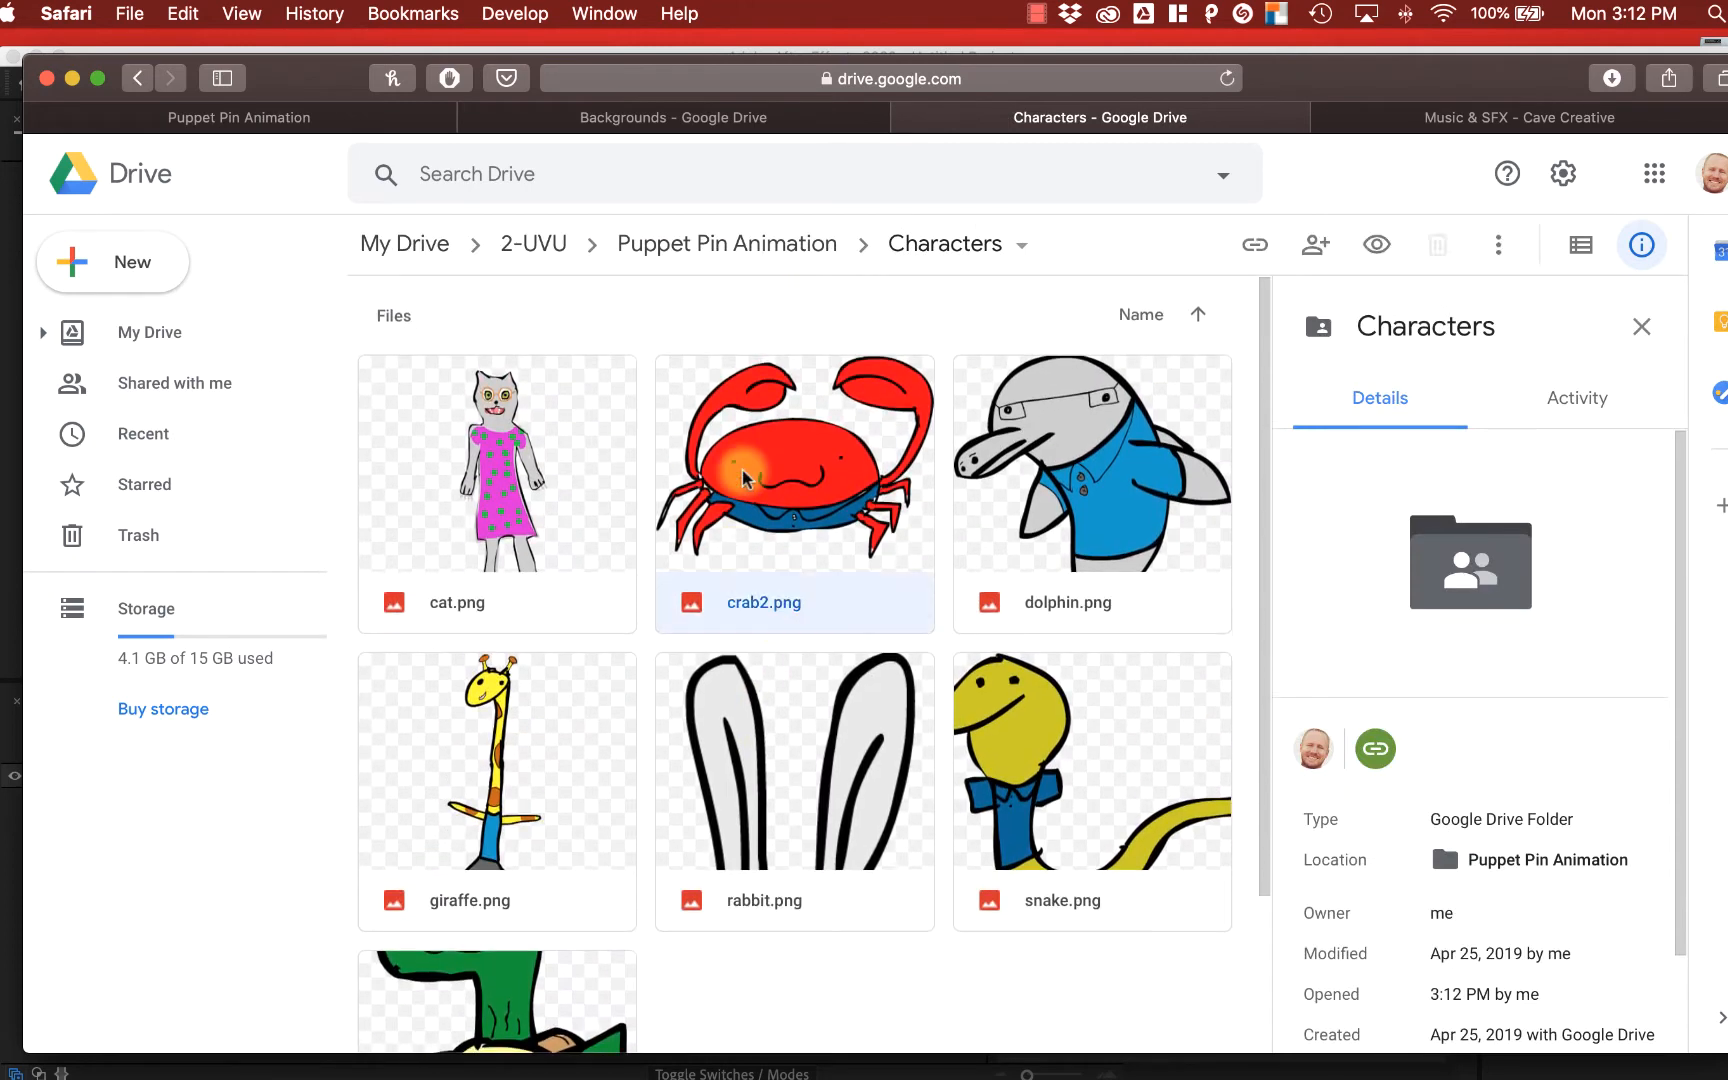
right_click(748, 603)
left_click(874, 942)
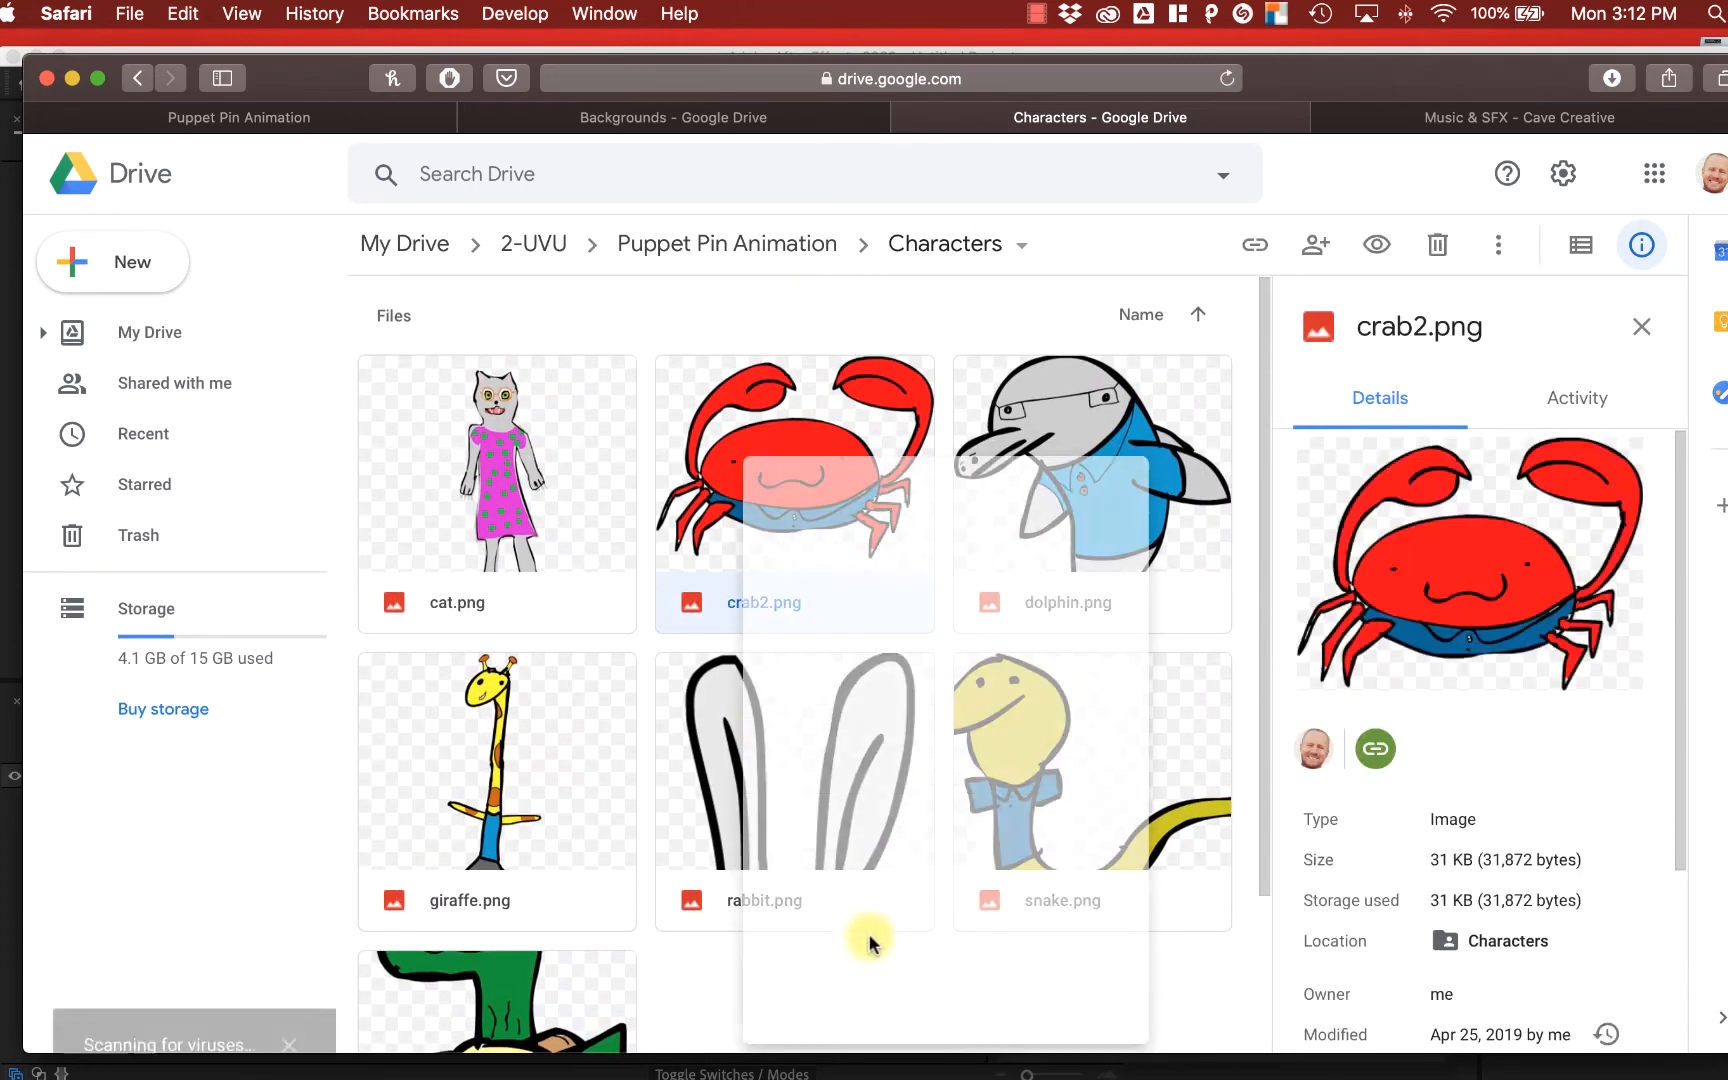
- Download turtle2.png and rabbit.png from the Characters folder
scroll(620, 481, "down", 3)
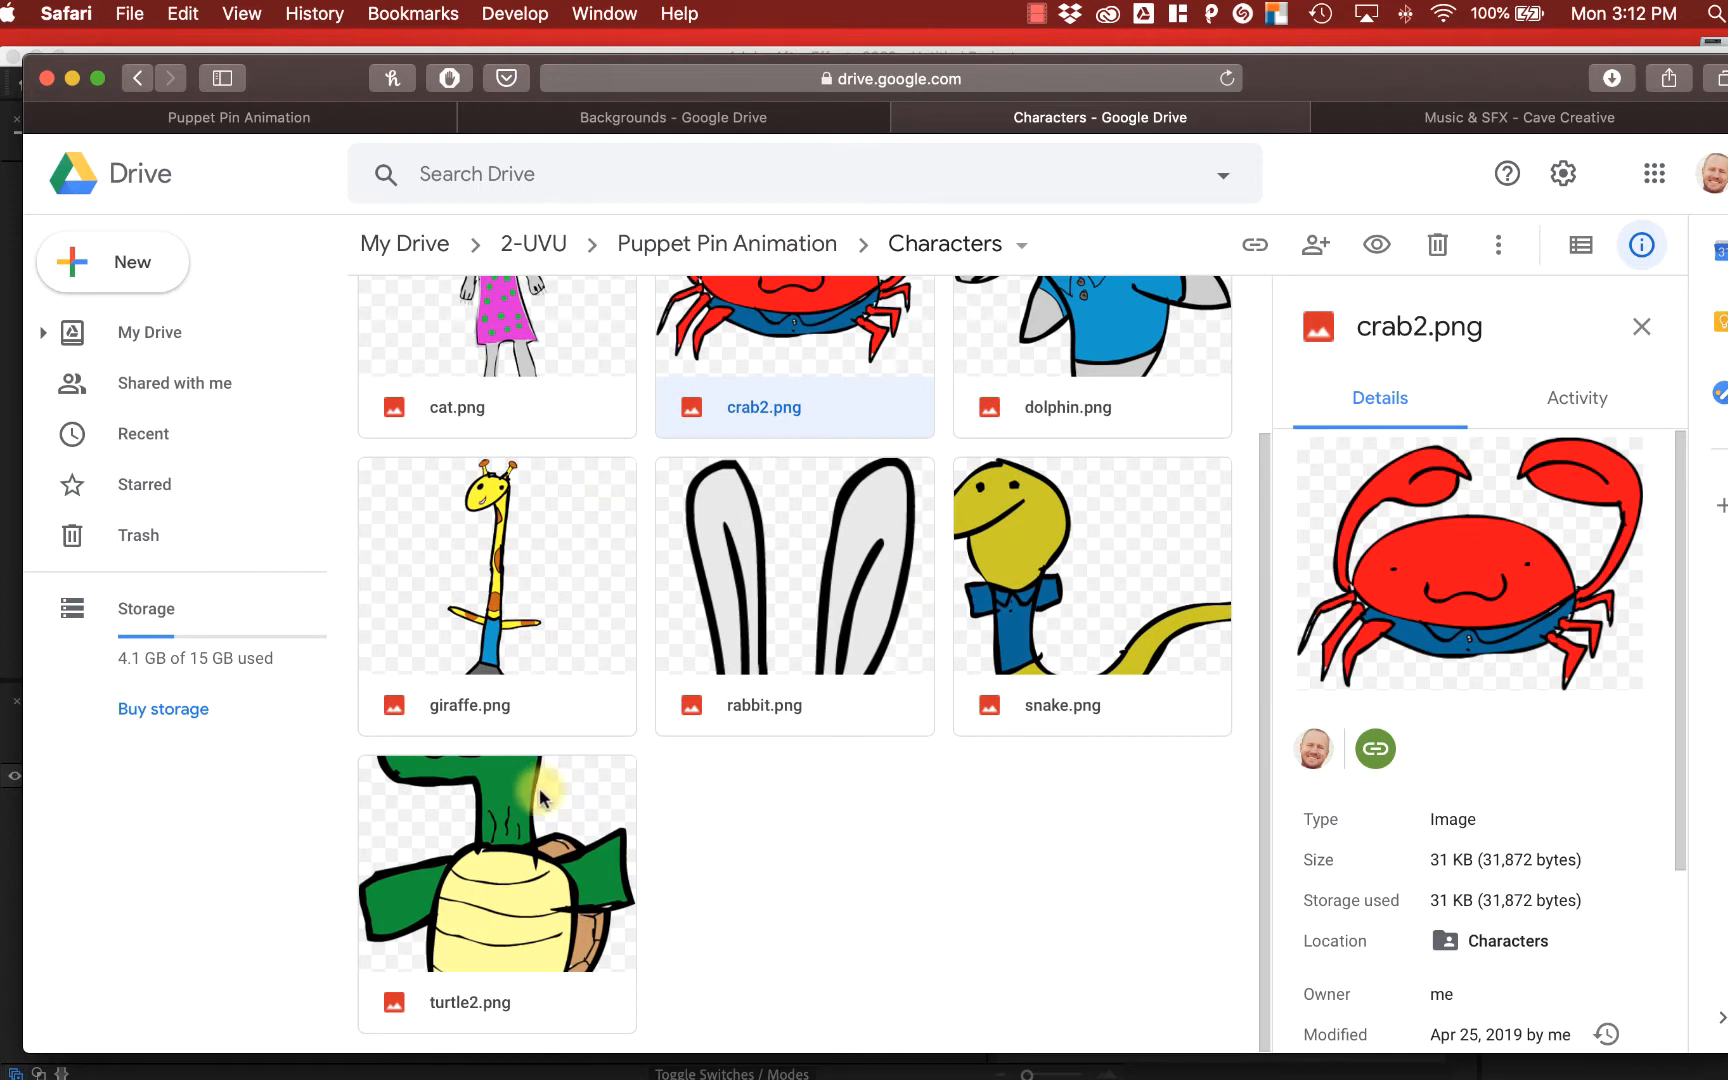
right_click(540, 797)
left_click(640, 698)
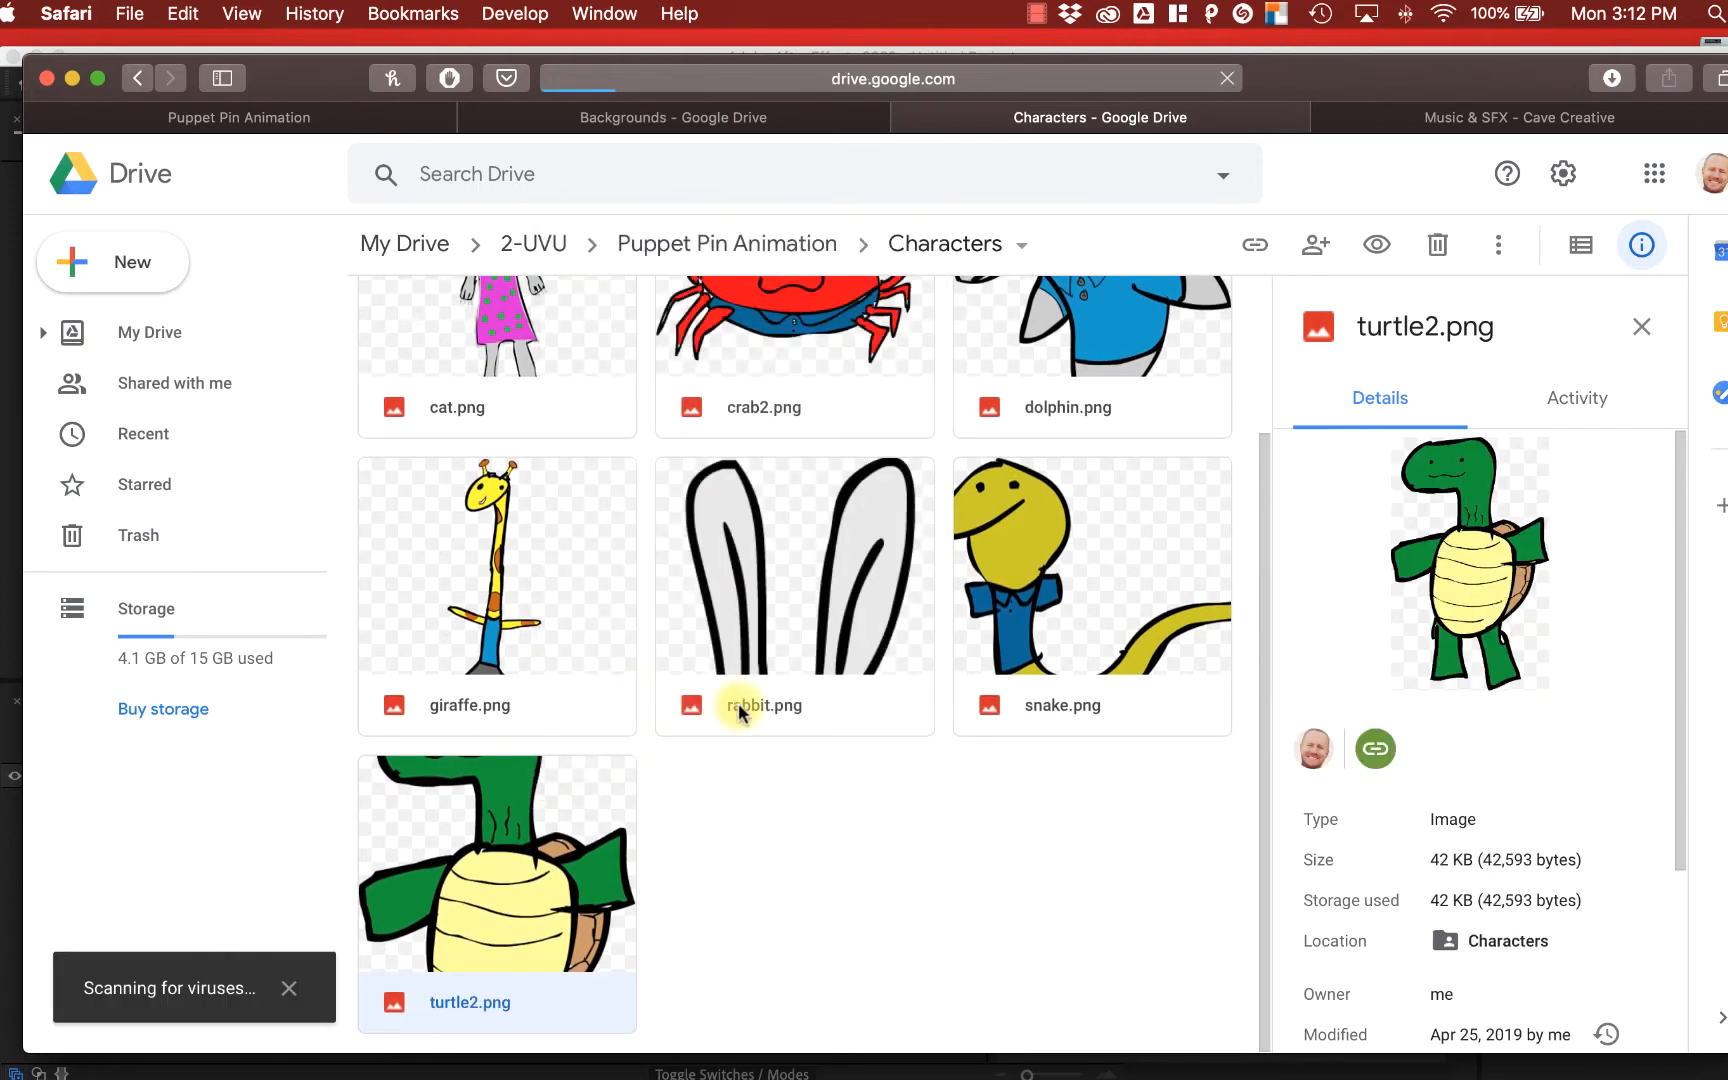
scroll(739, 712, "up", 3)
right_click(828, 805)
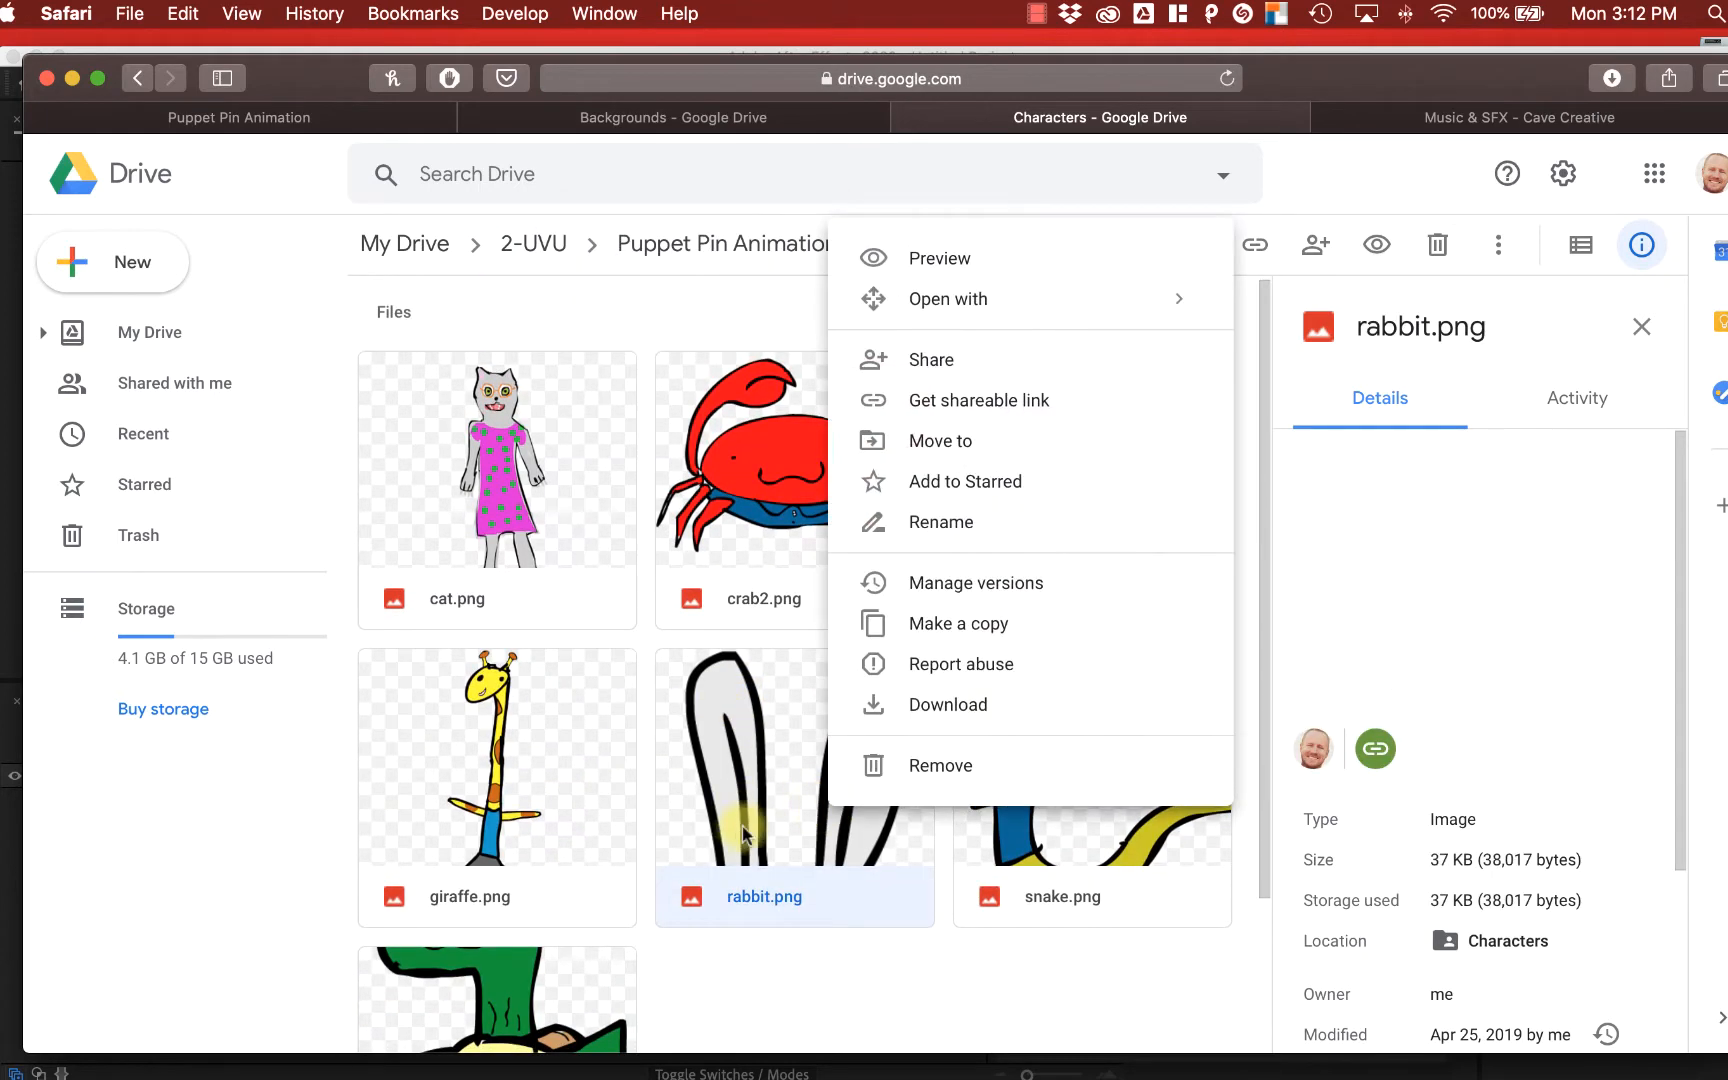
- Go back to the assignment page, switch to After Effects and start a new project
left_click(239, 117)
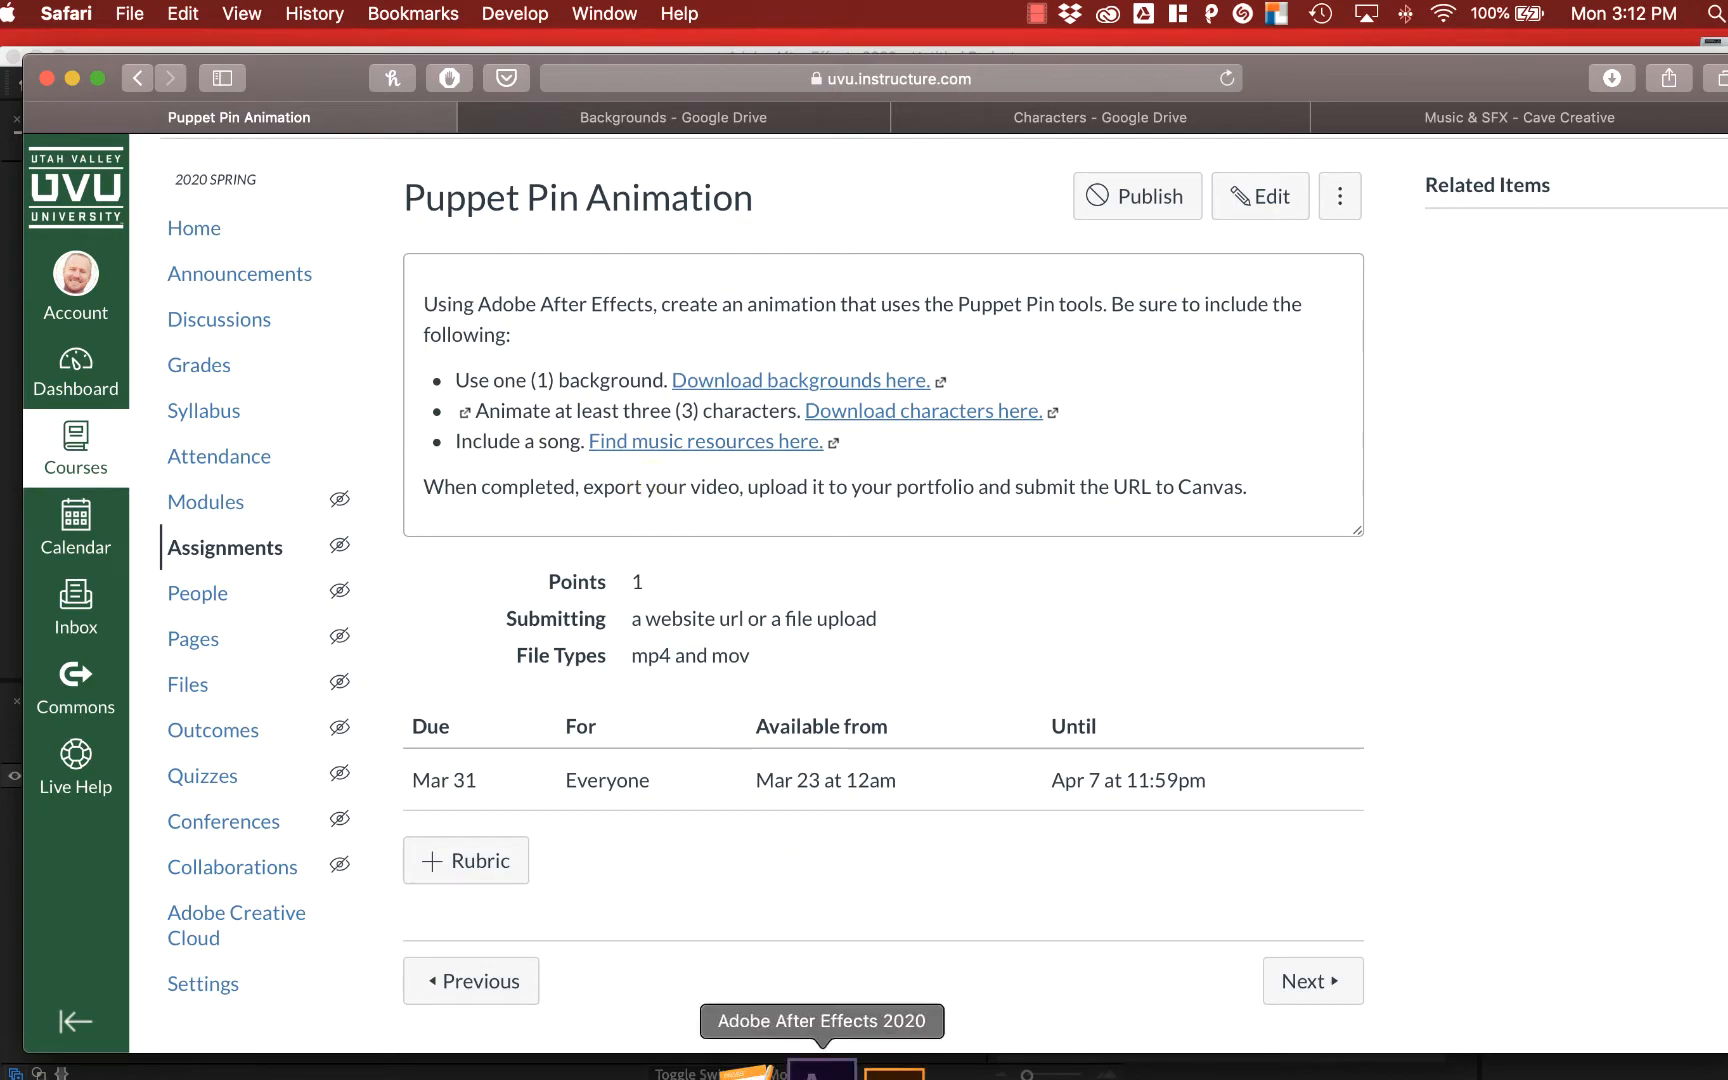
left_click(791, 1068)
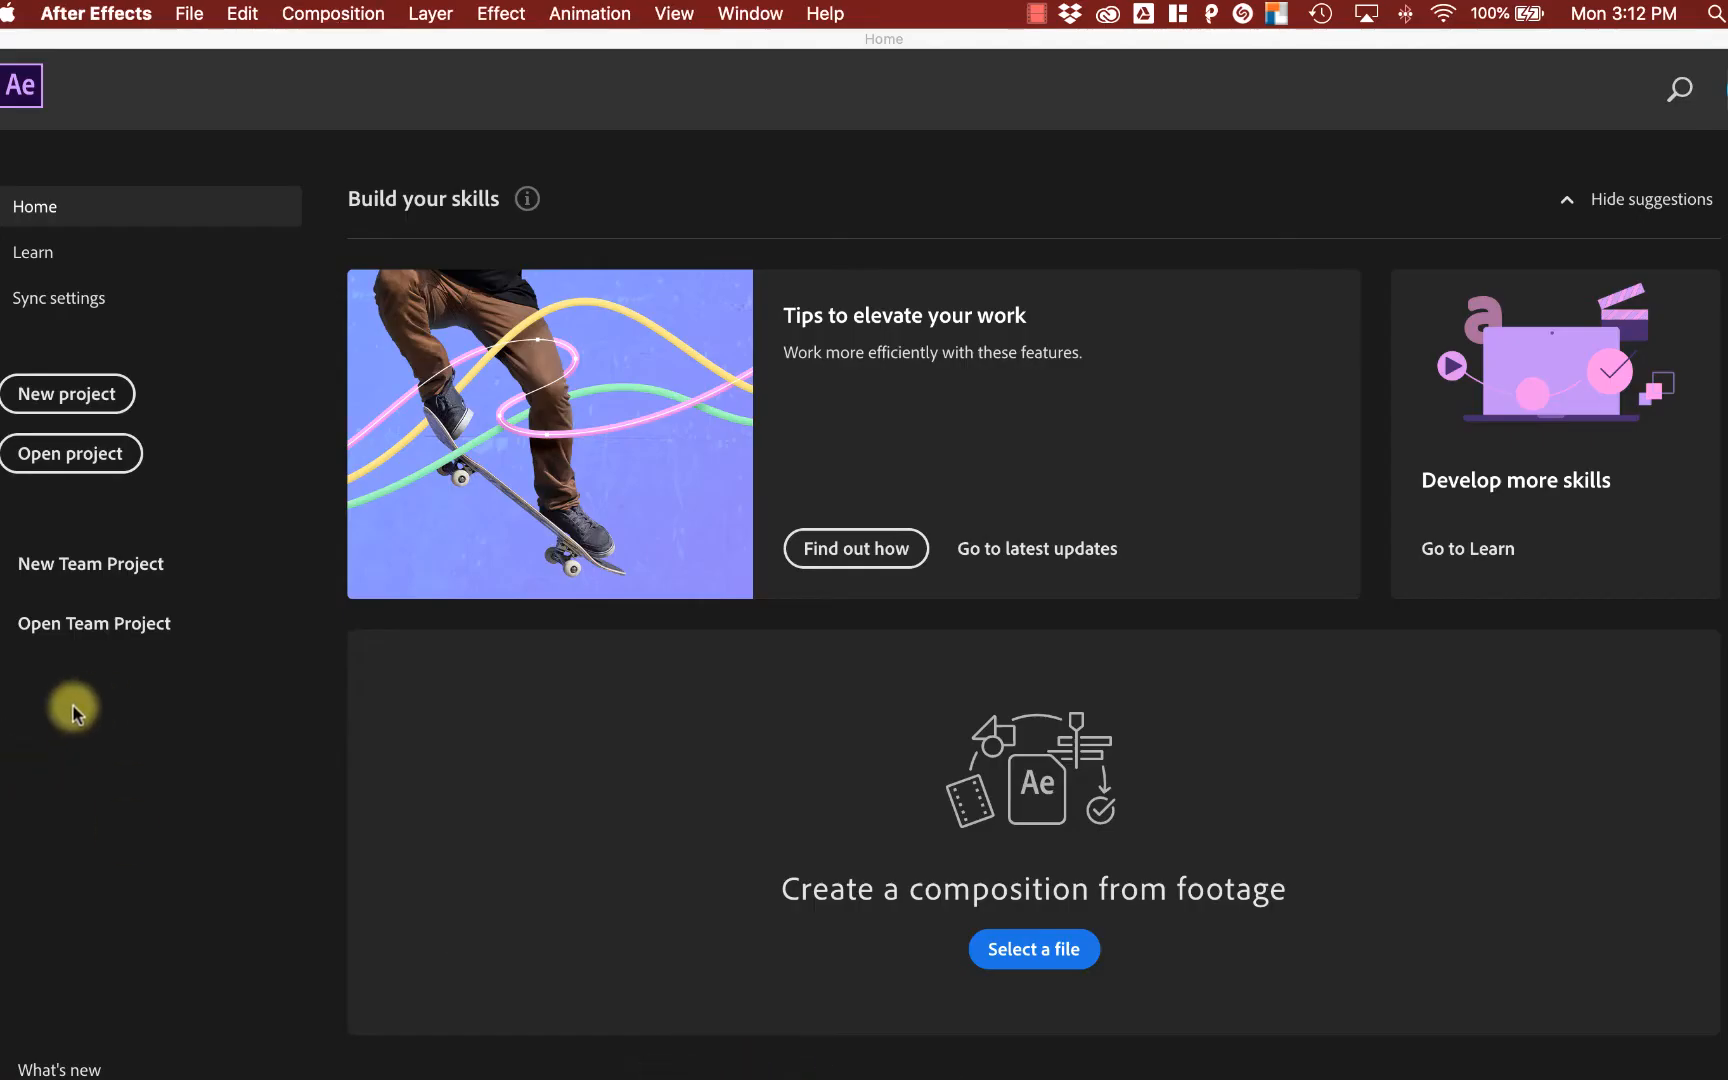
left_click(42, 392)
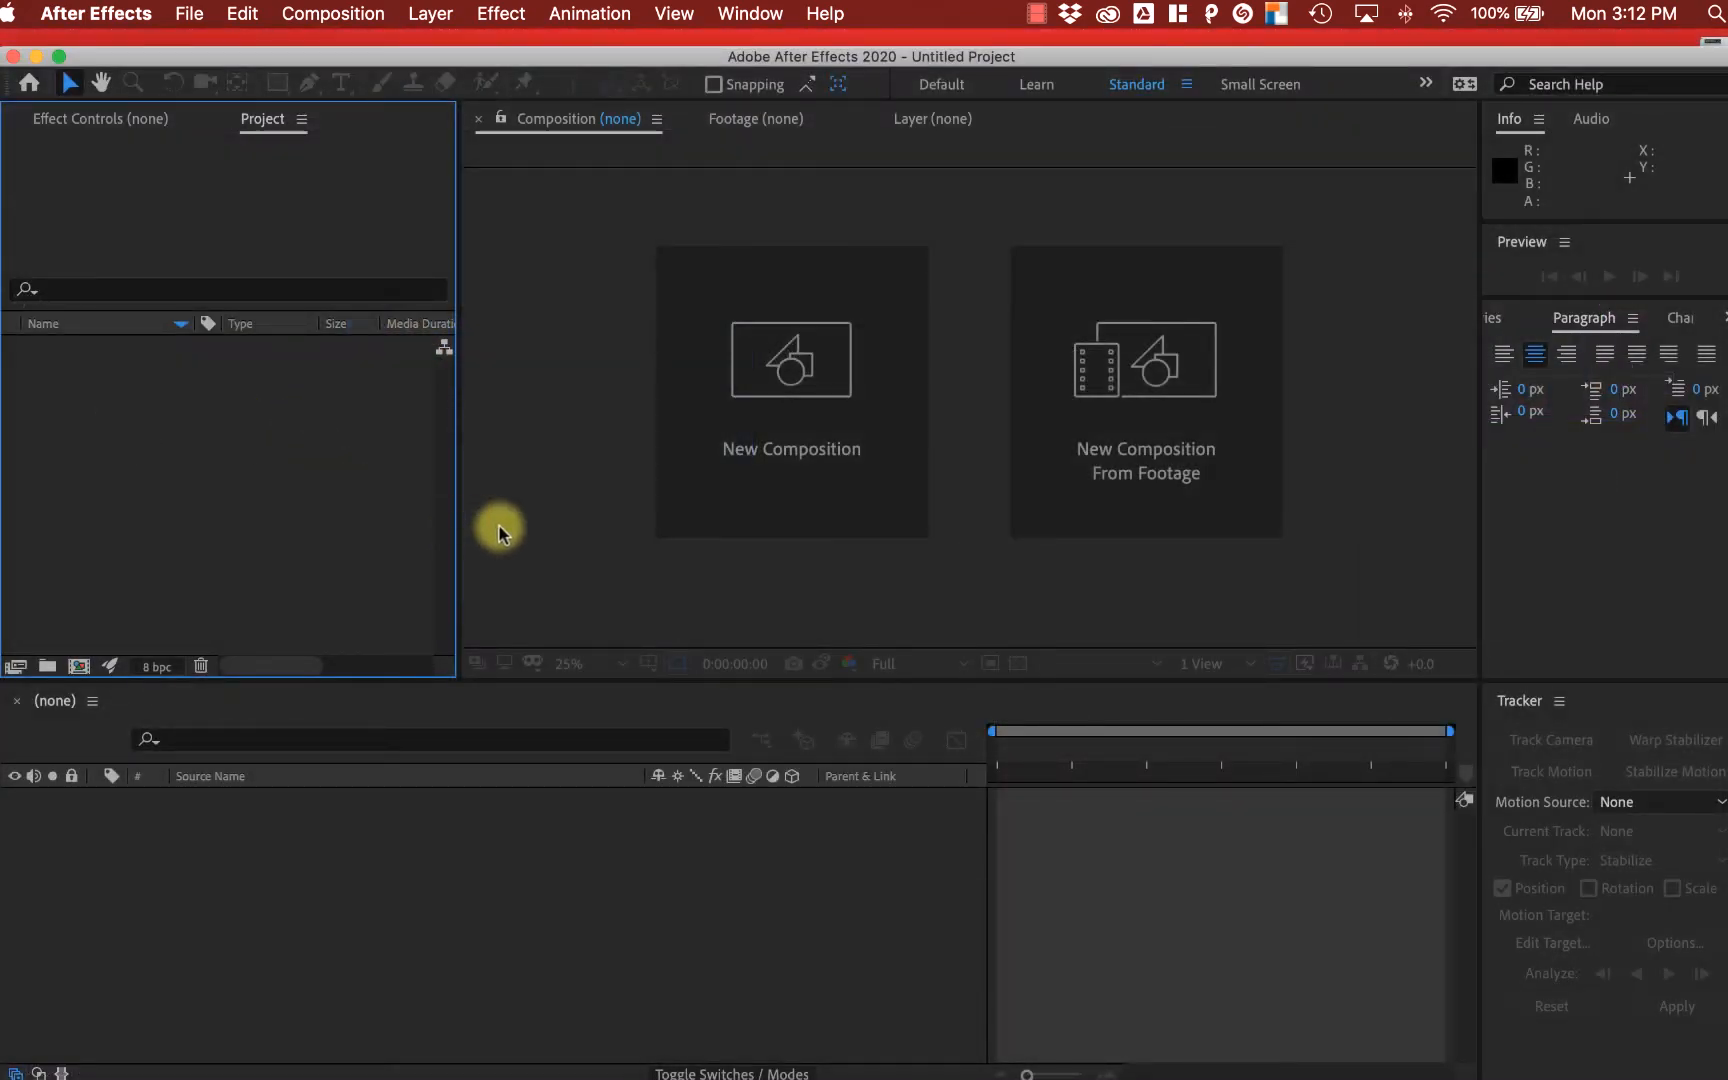
- Create a new composition named Puppet Pin 1 with a duration of 0:00:15:00
left_click(791, 358)
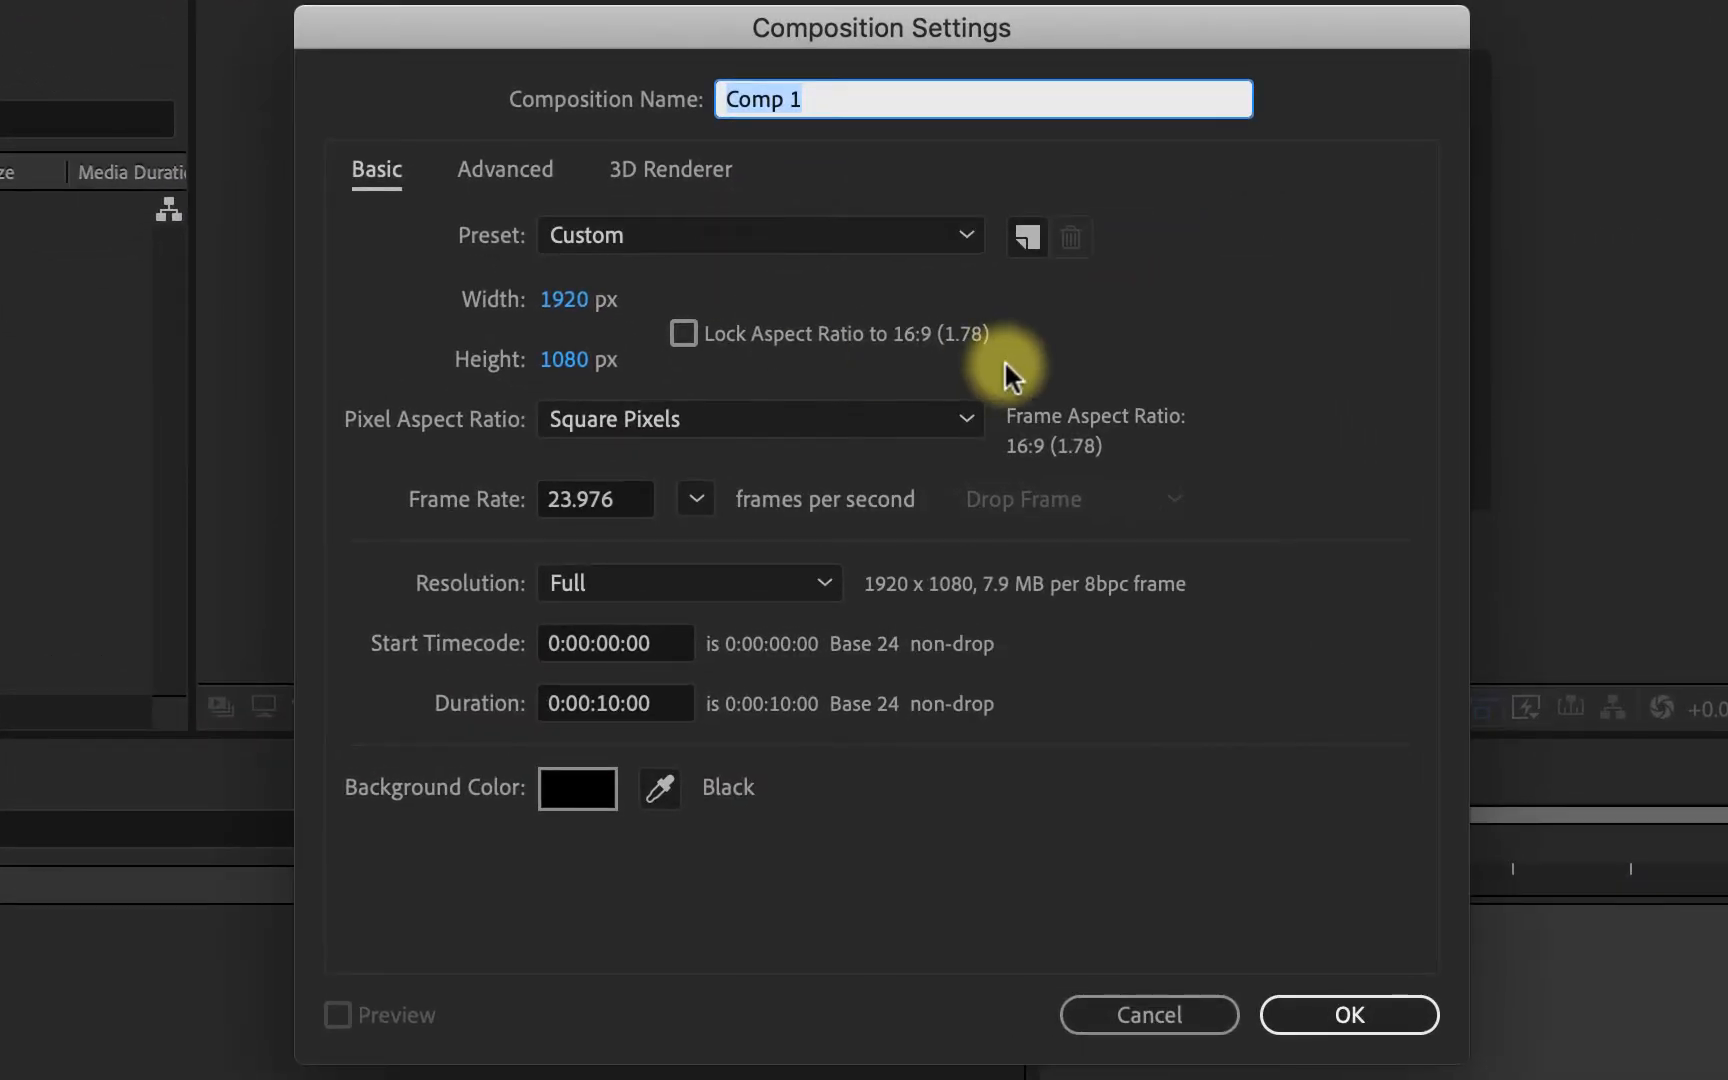
type("Puppet Pin")
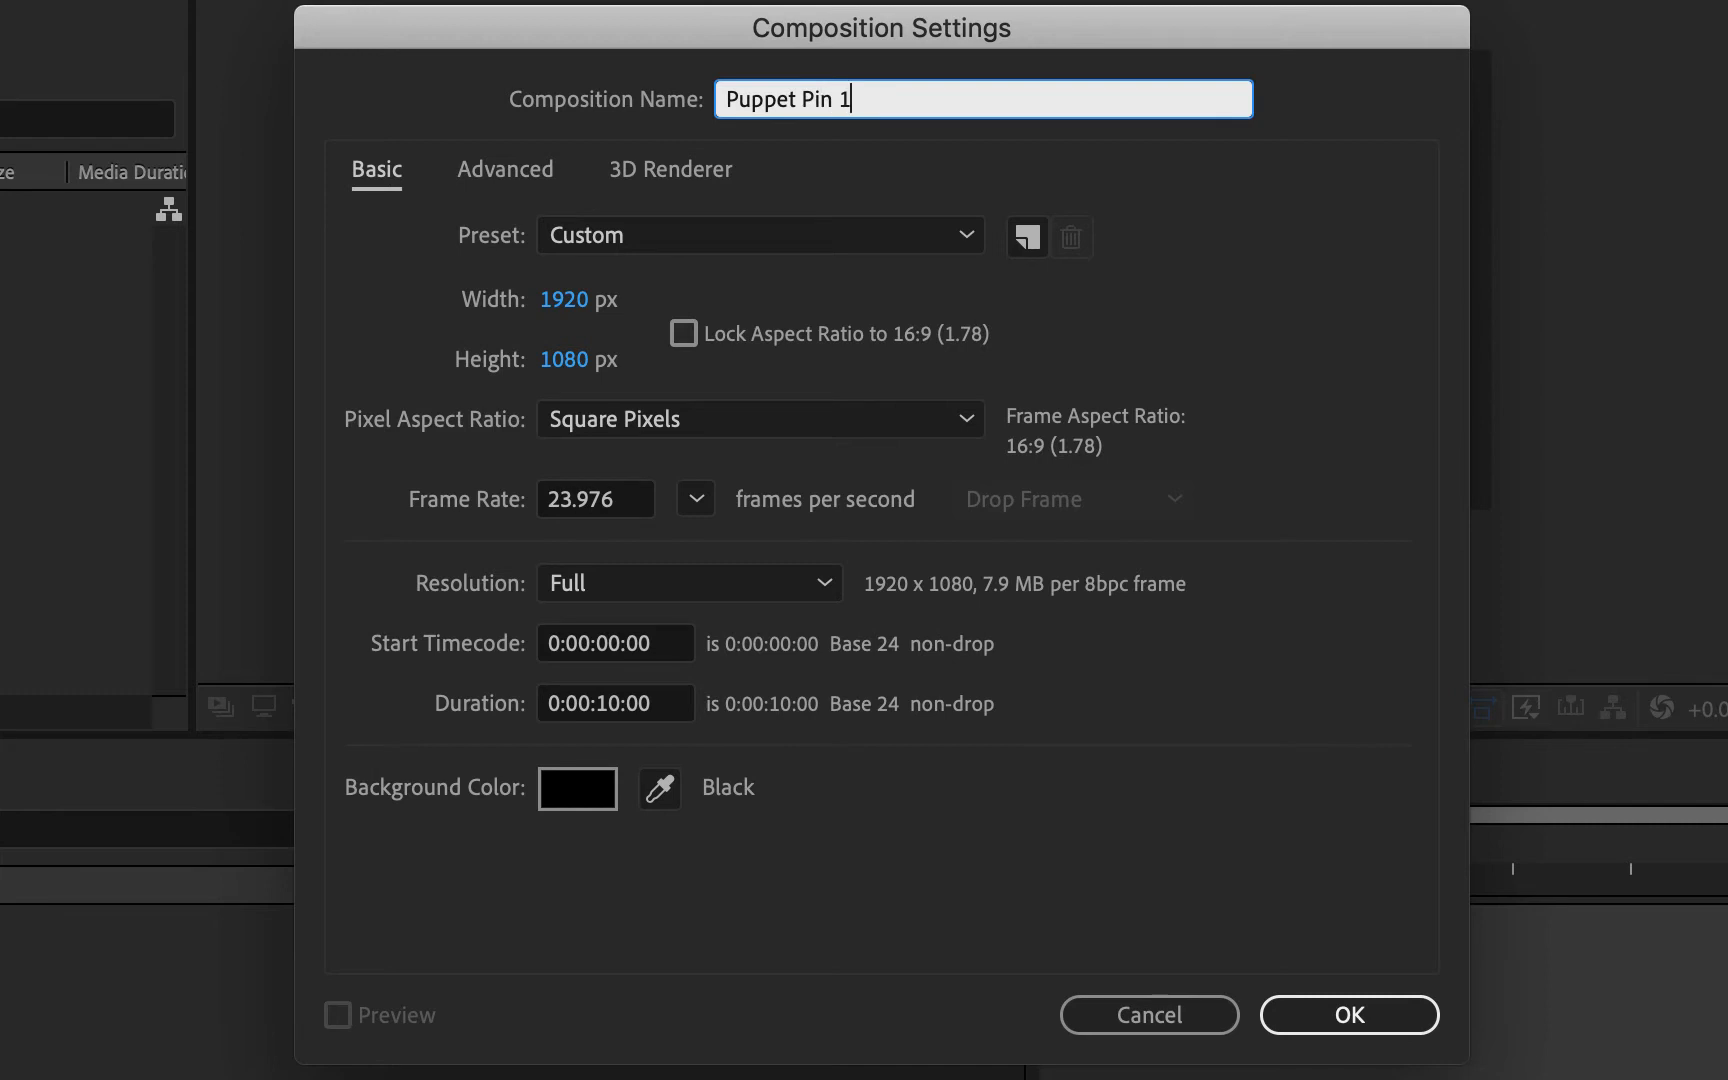
left_click(606, 703)
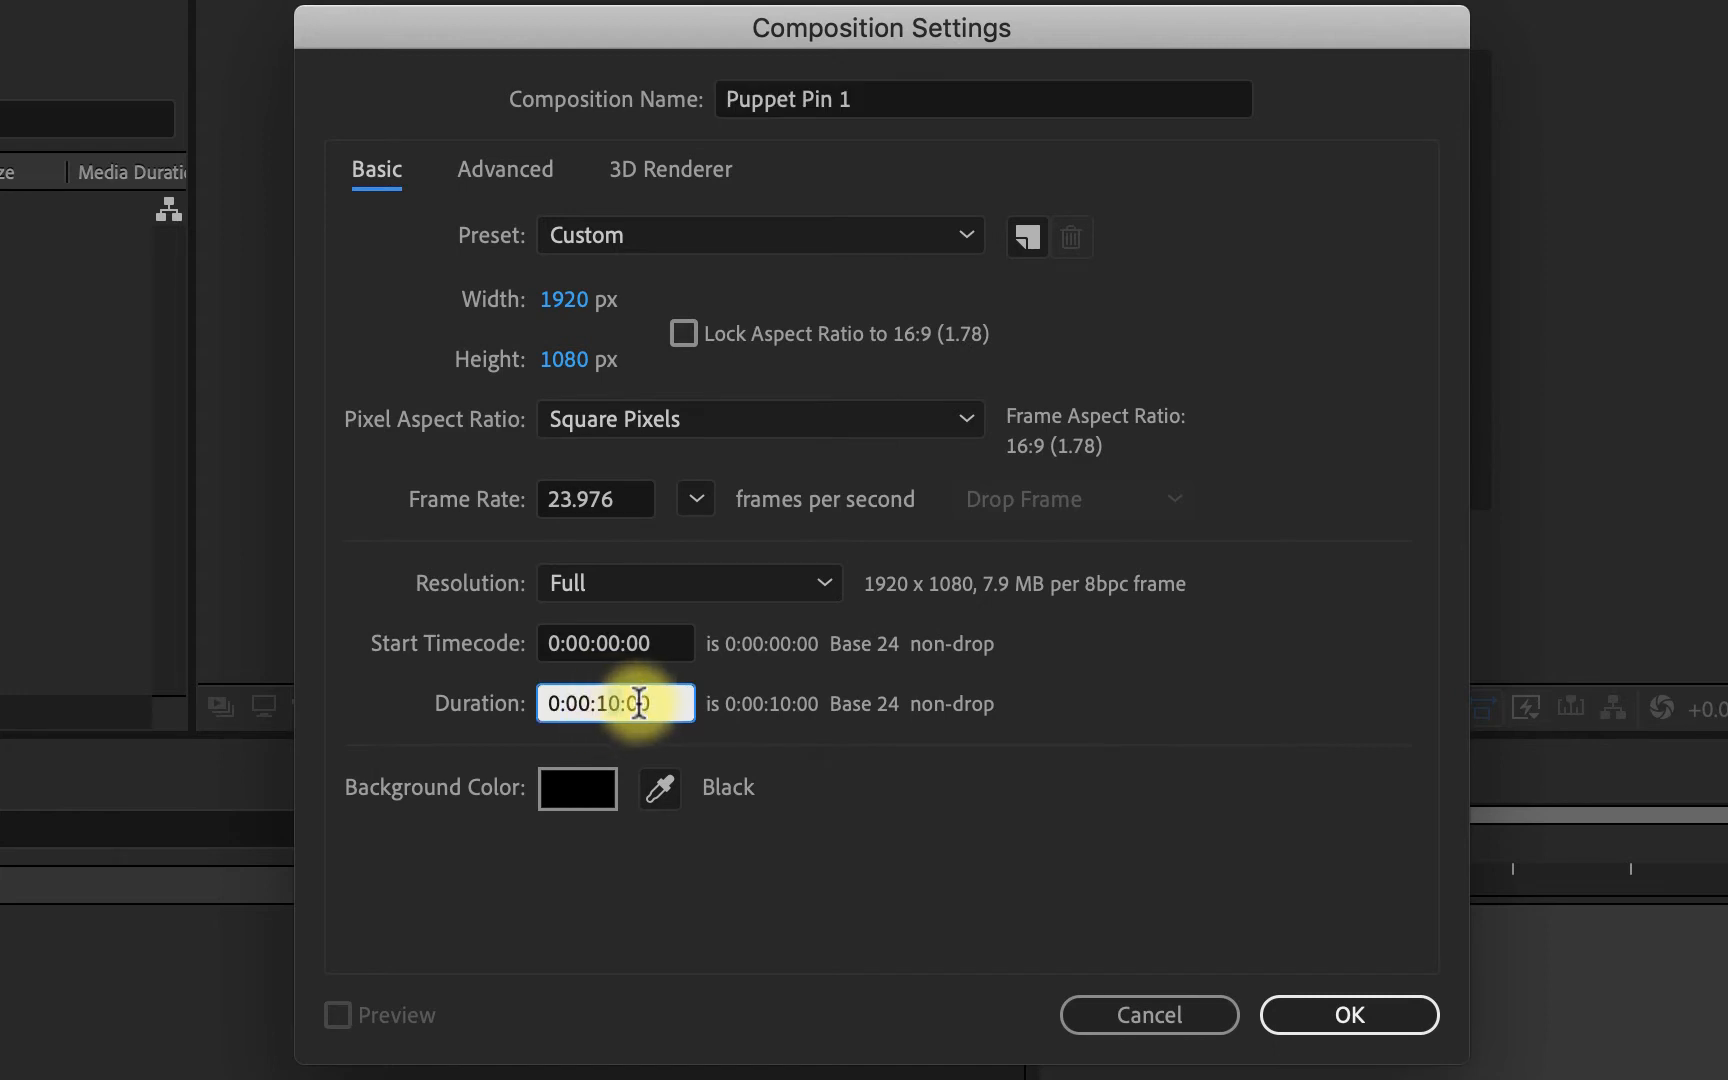
key("BackSpace")
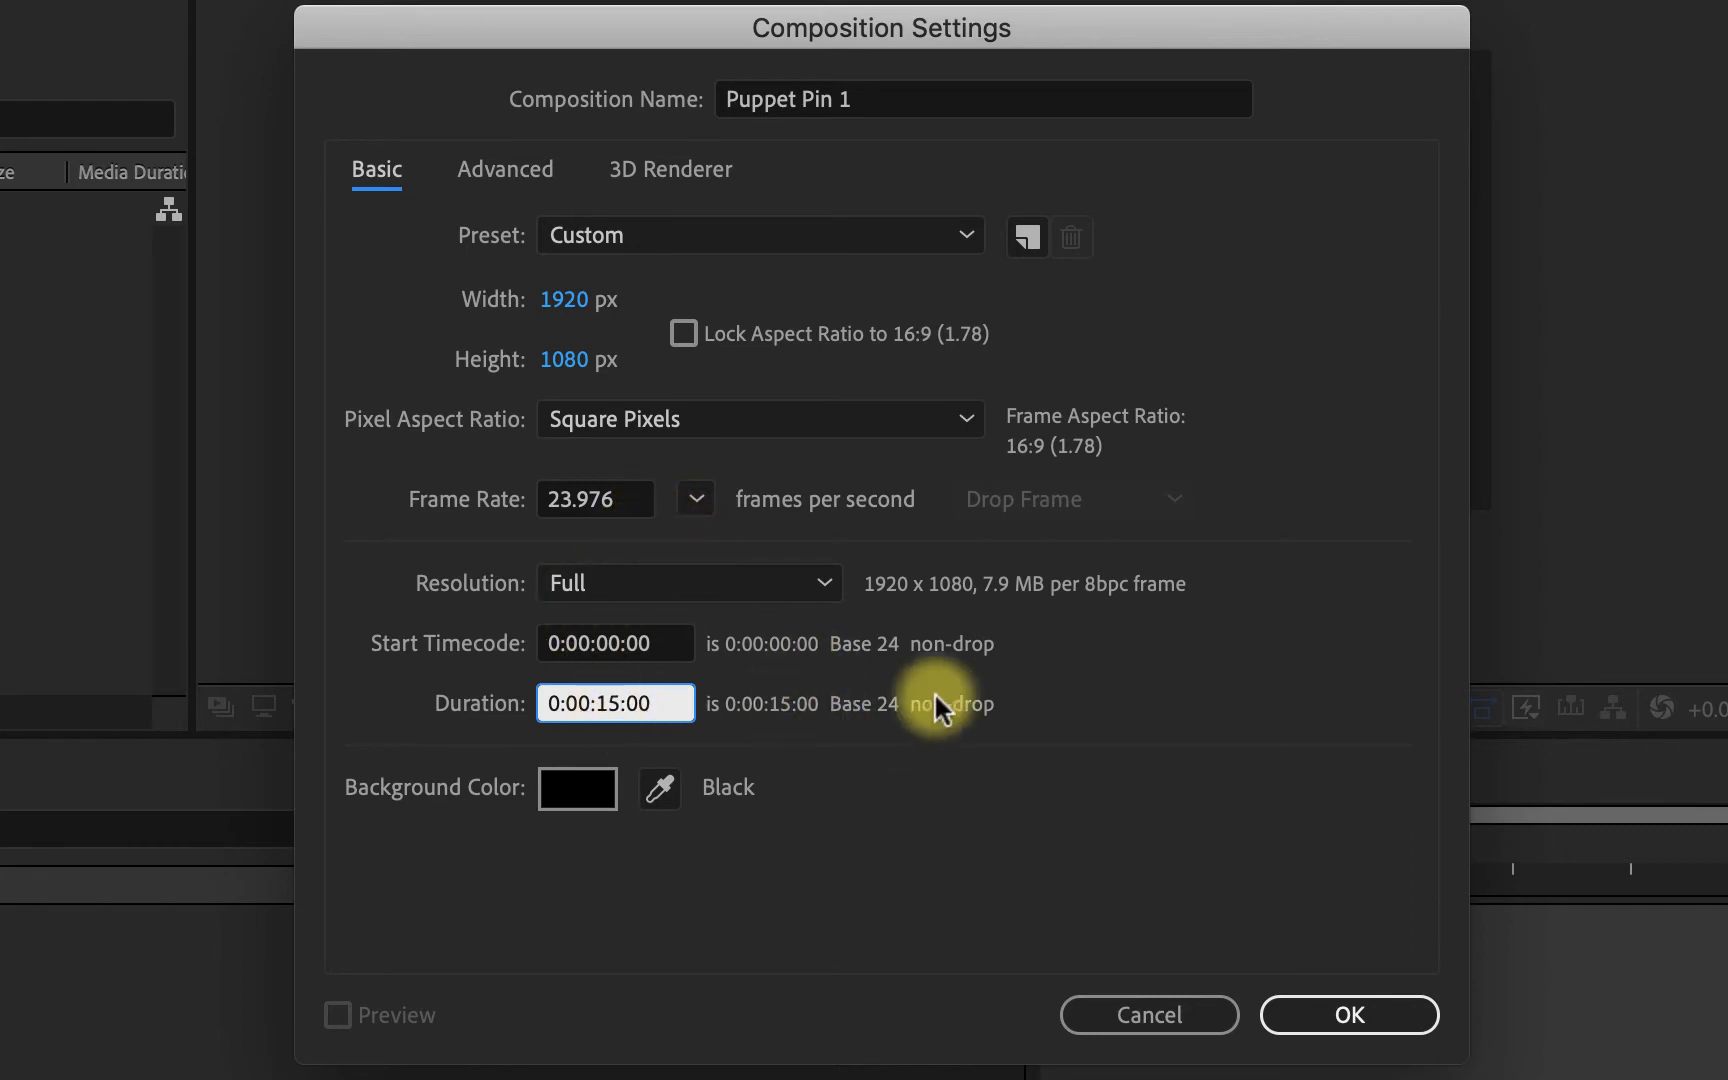
left_click(1323, 1032)
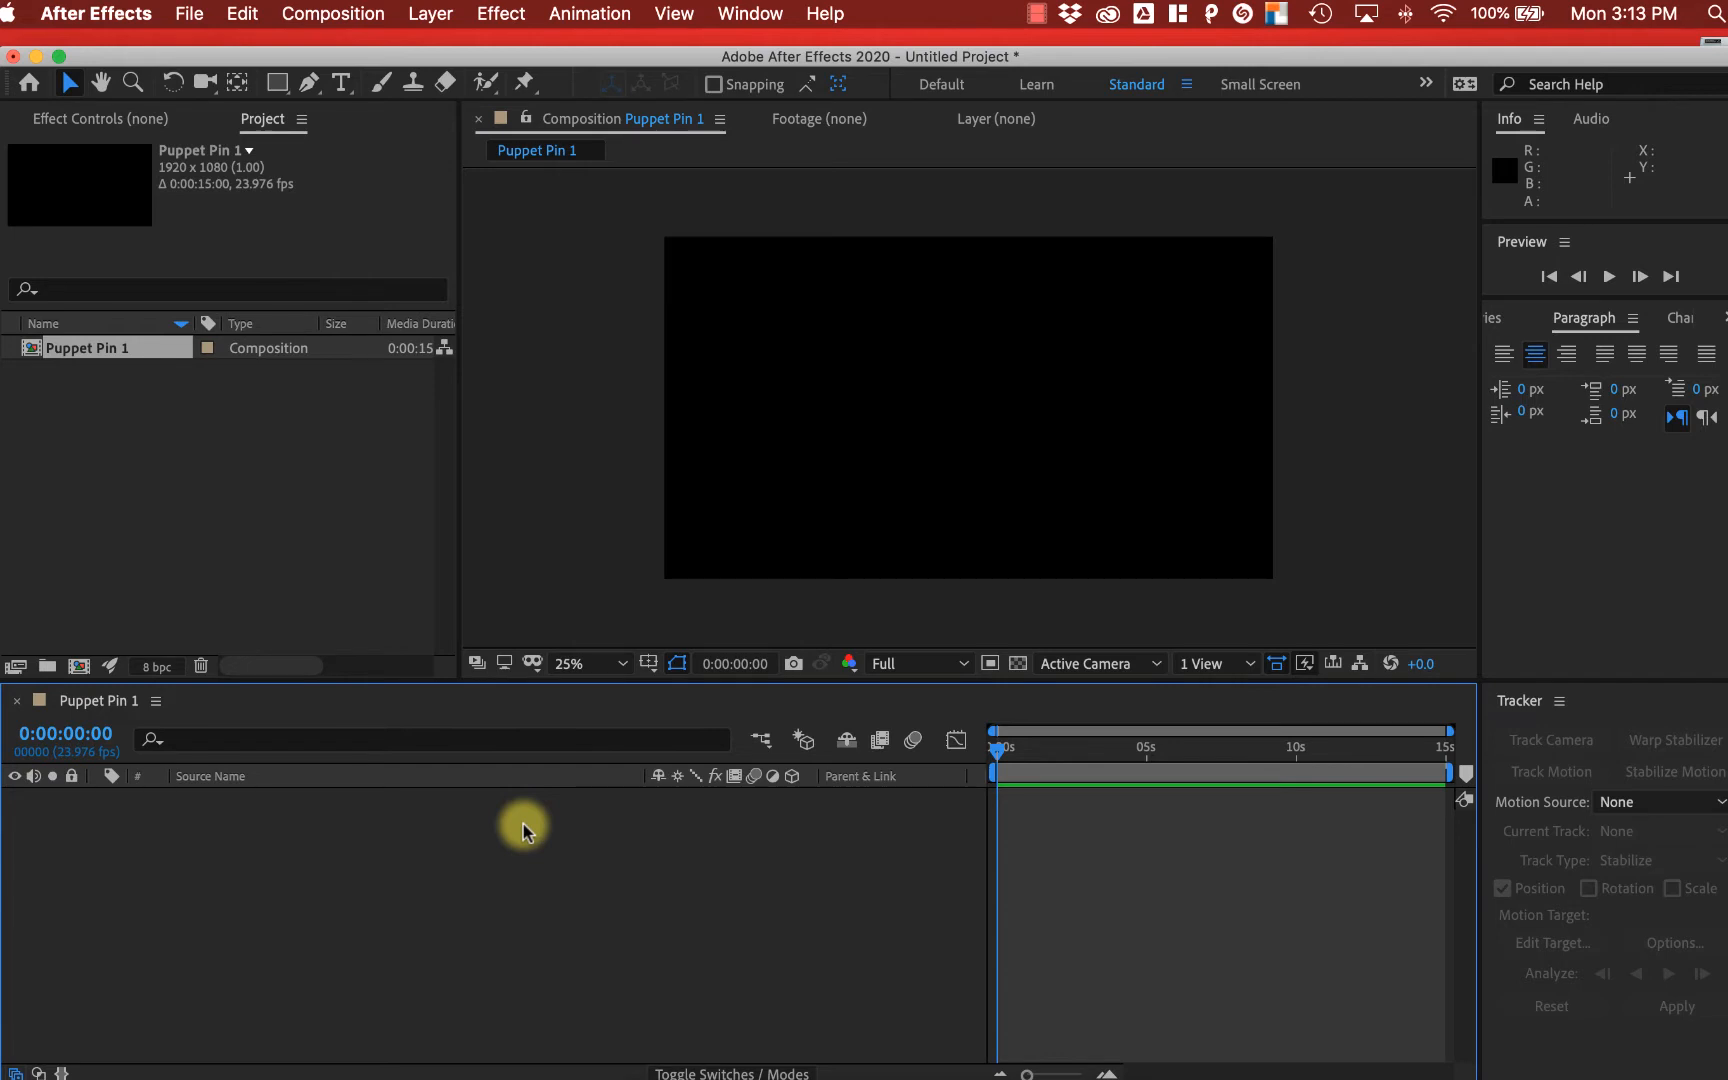
- Import crab2.png, marketstreet.png, rabbit.png and turtle2.png from Downloads as footage
key("super+i")
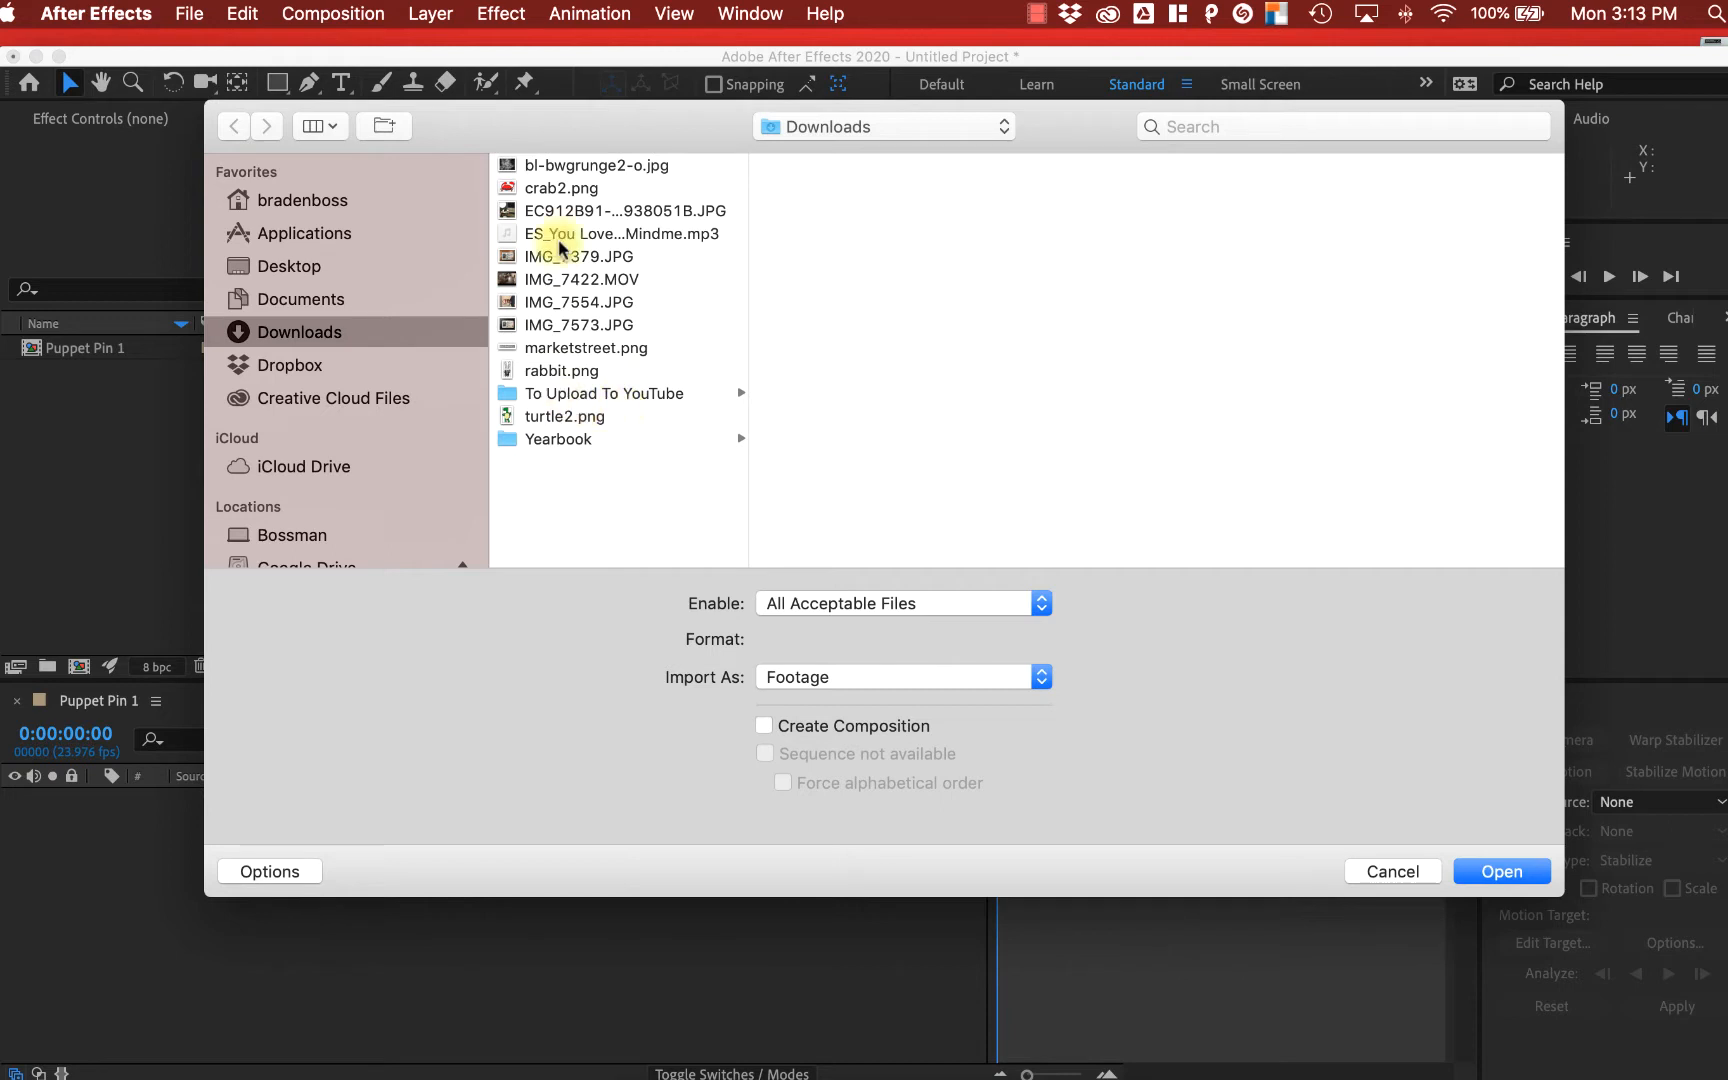
left_click(528, 190)
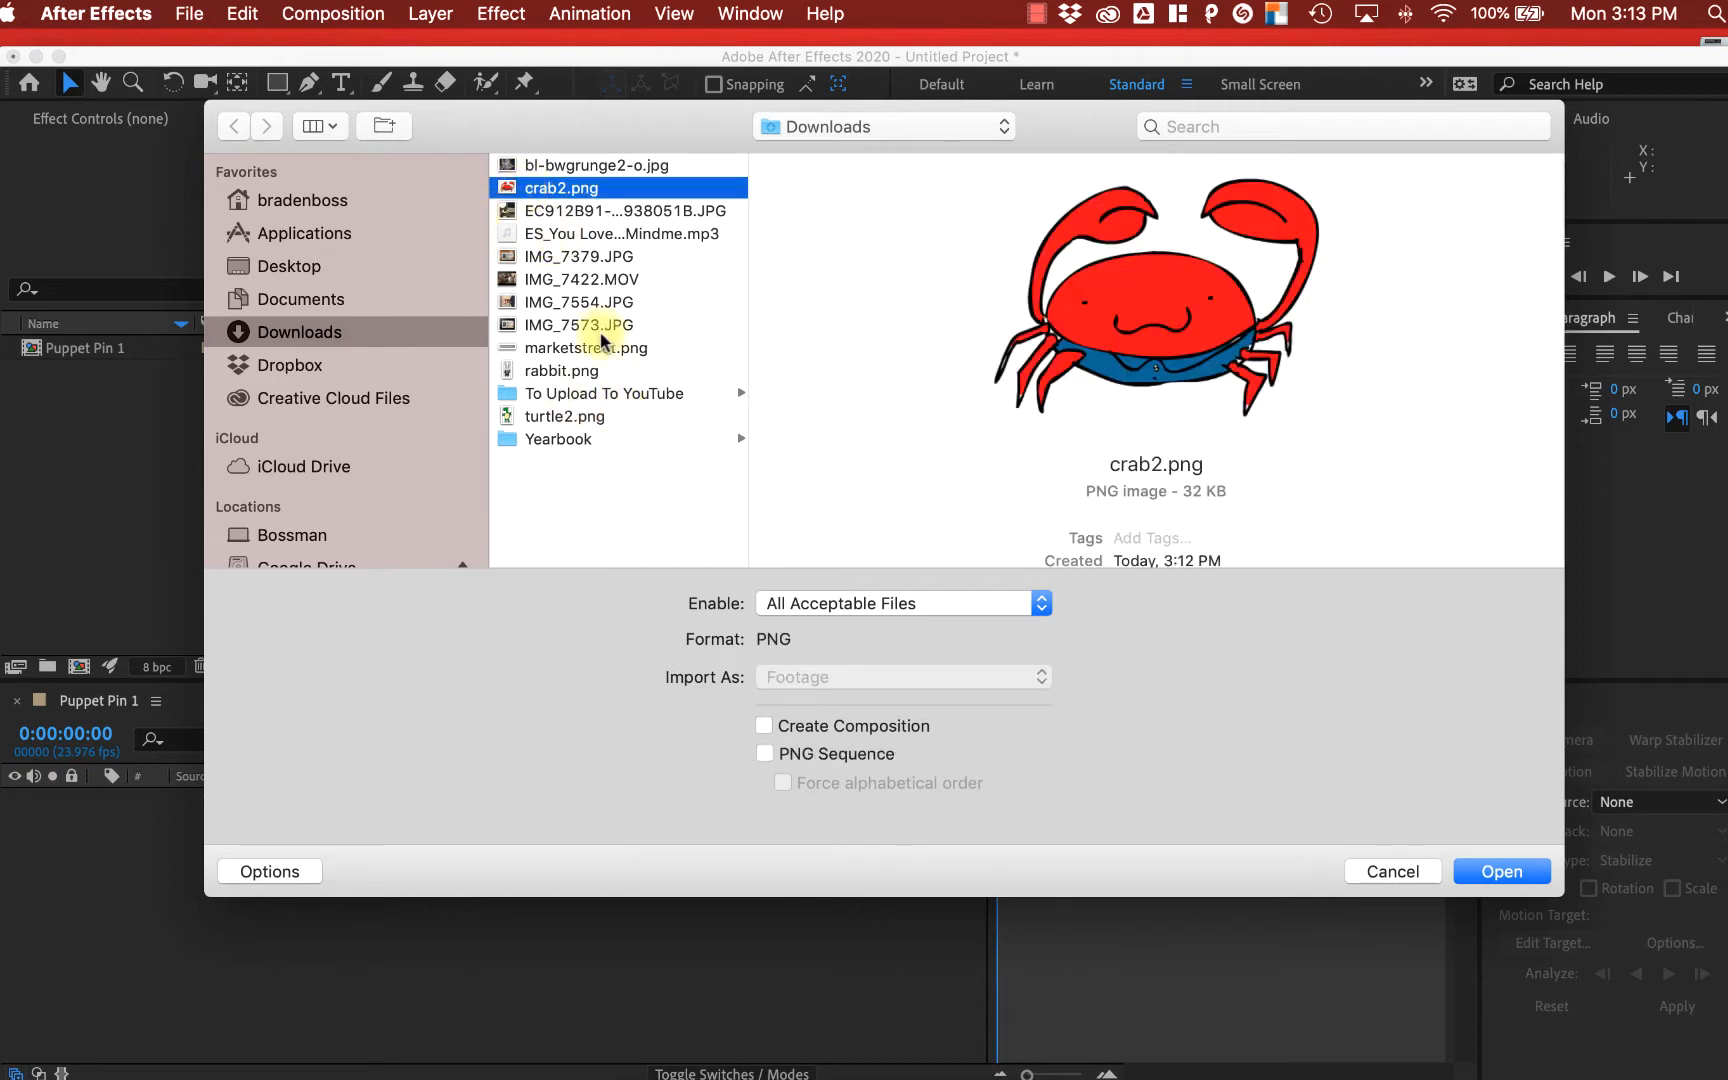
left_click(560, 347, "super")
left_click(560, 370, "super")
left_click(564, 414, "super")
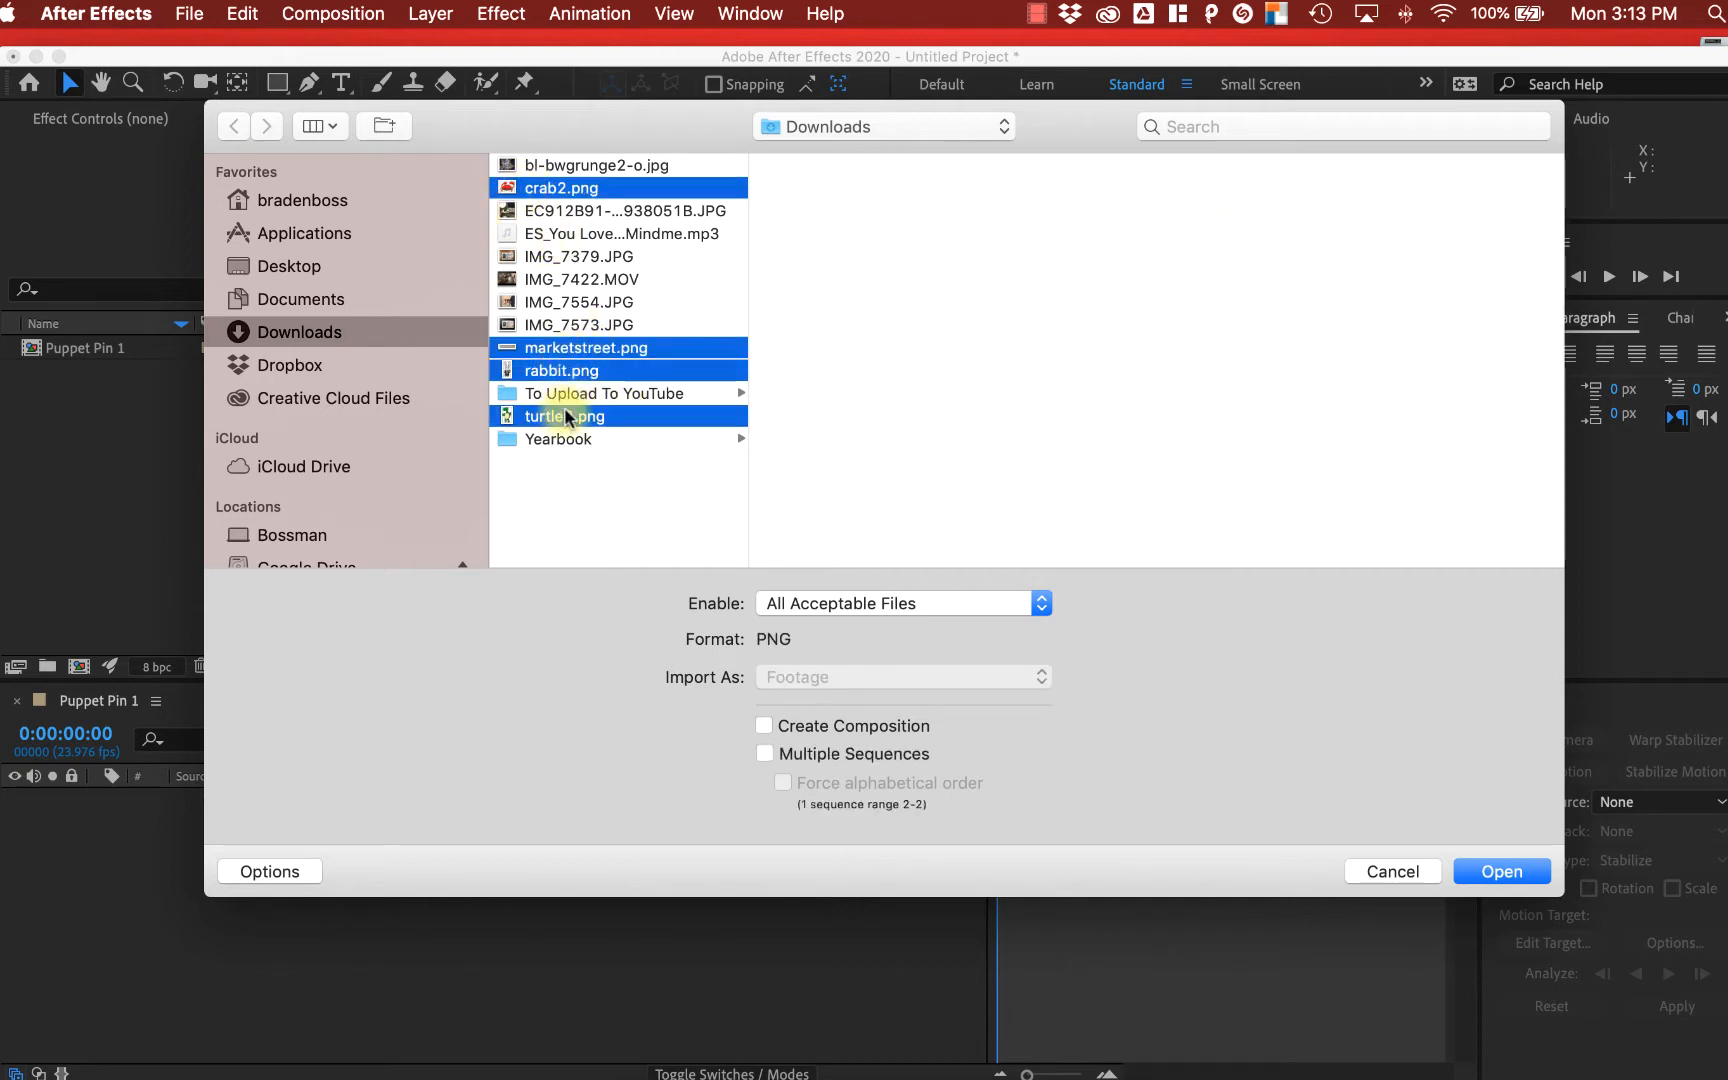
left_click(1502, 871)
left_click(70, 480)
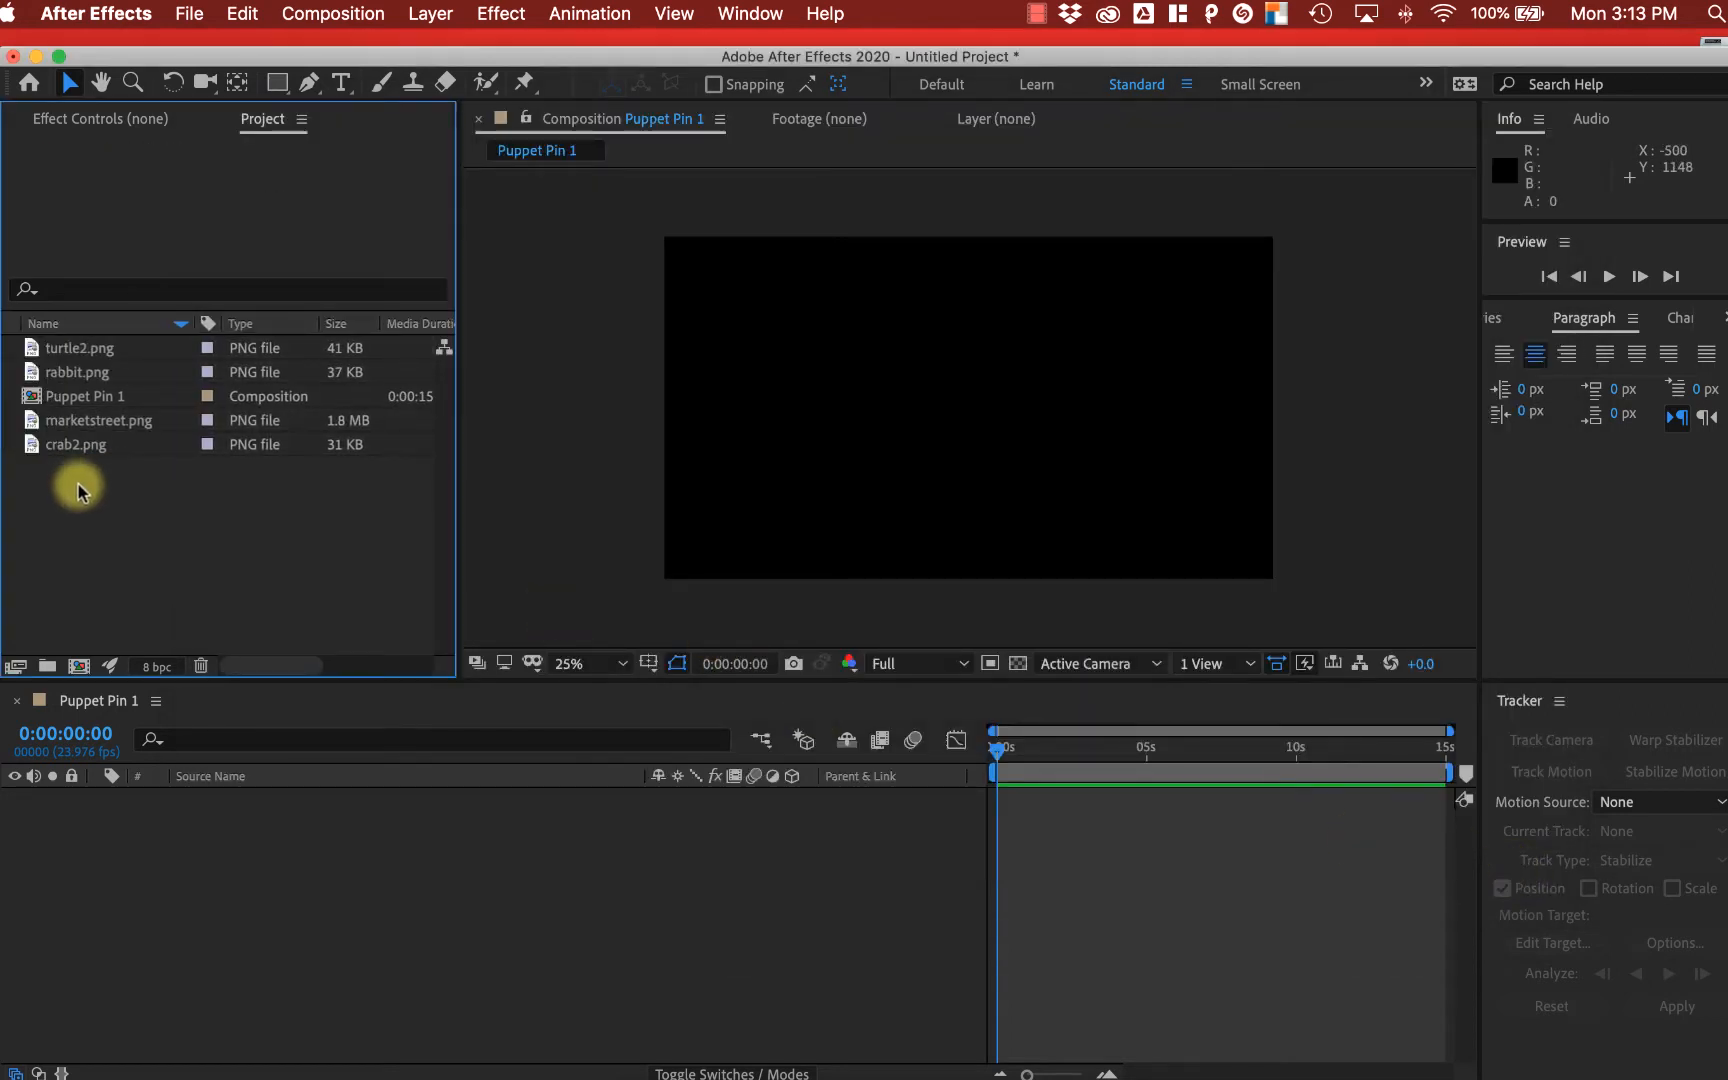
- Add marketstreet.png to the composition and shift it right until the Furniture and Library buildings fill the frame
scroll(74, 489, "right", 3)
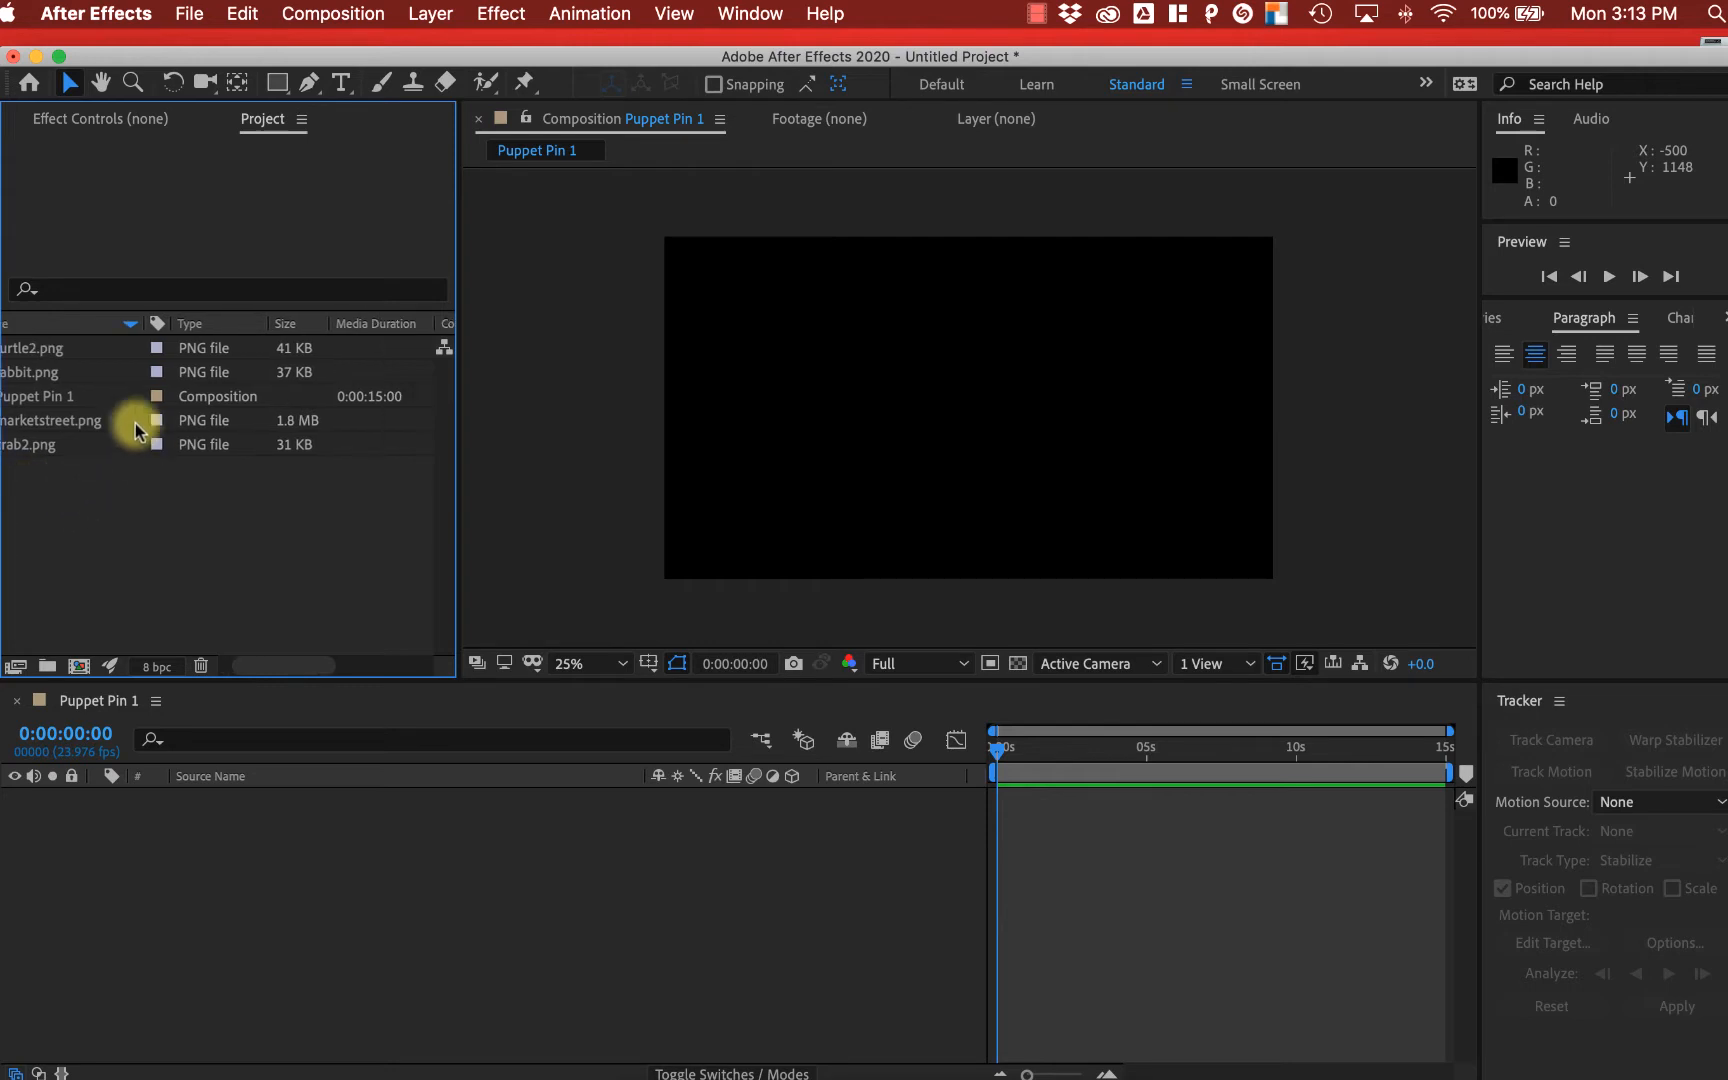
scroll(98, 458, "left", 3)
left_click_drag(70, 420, 805, 411)
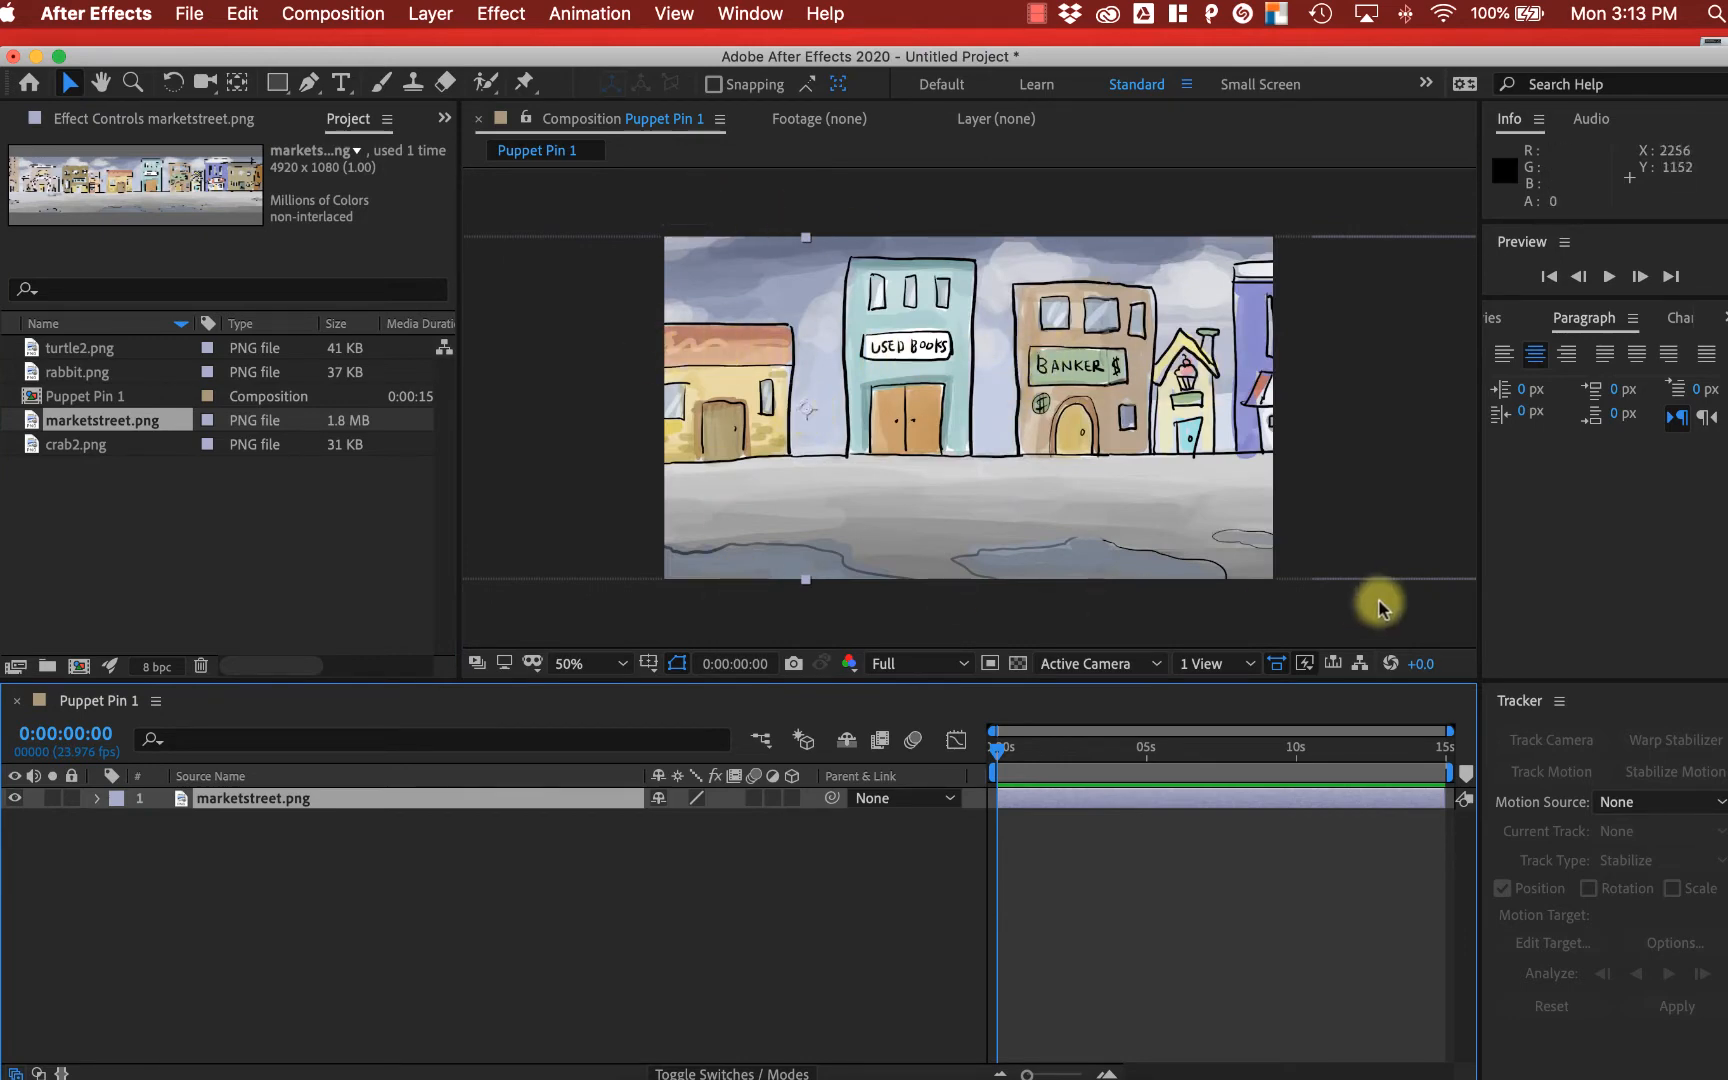
left_click_drag(775, 395, 1145, 345)
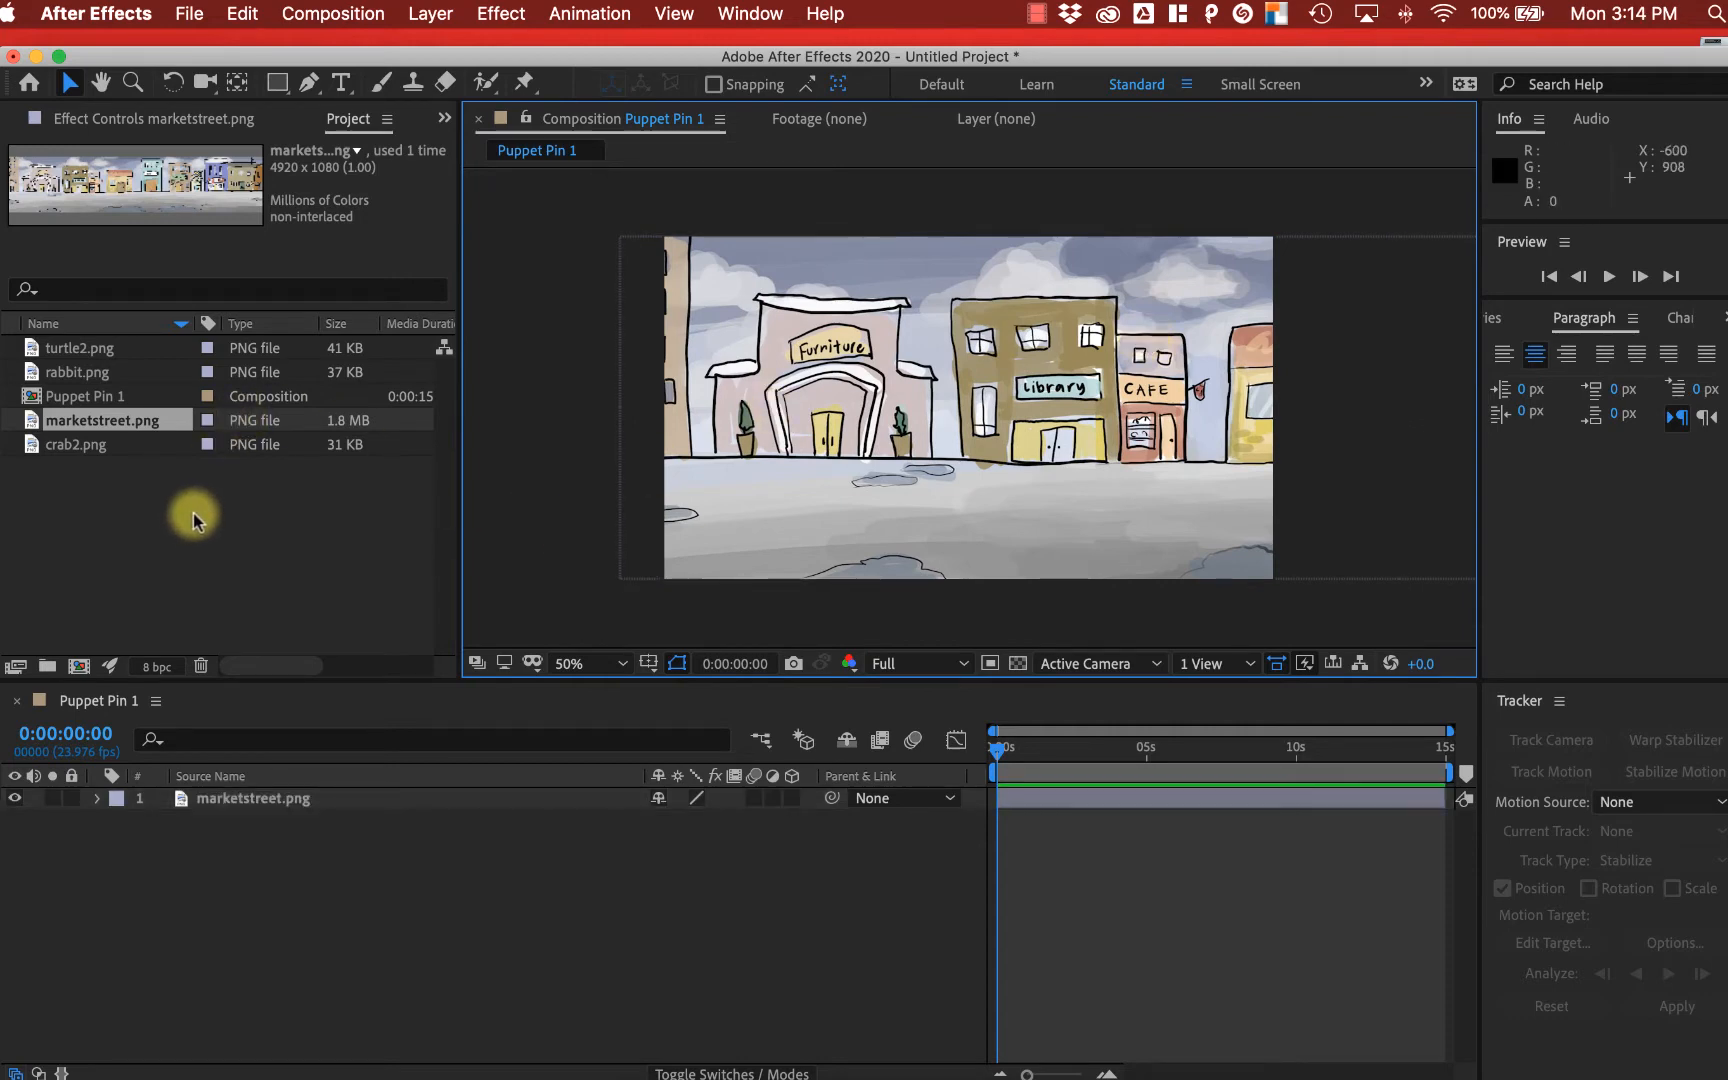
- Add crab2.png to the composition and place it on the street in front of the Furniture store
left_click_drag(64, 444, 903, 425)
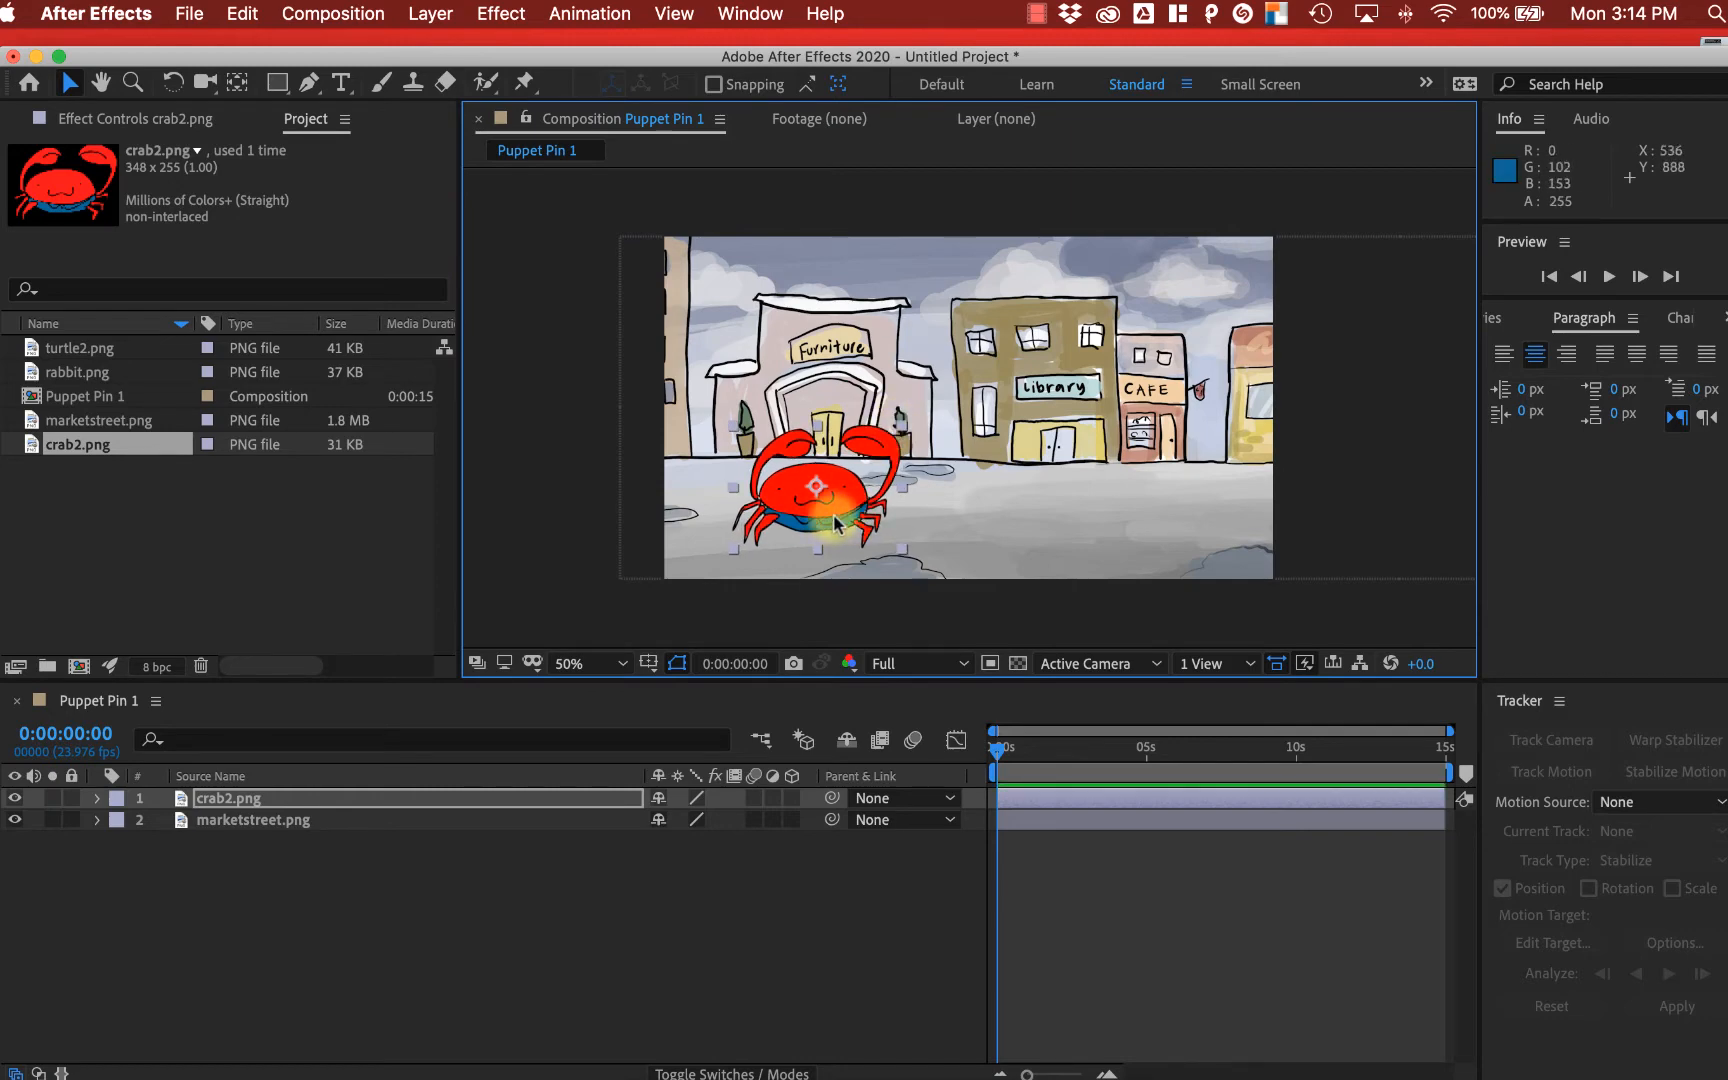
mouse_move(825, 513)
left_mouse_down()
mouse_move(1138, 515)
mouse_move(803, 508)
mouse_move(828, 510)
left_mouse_up()
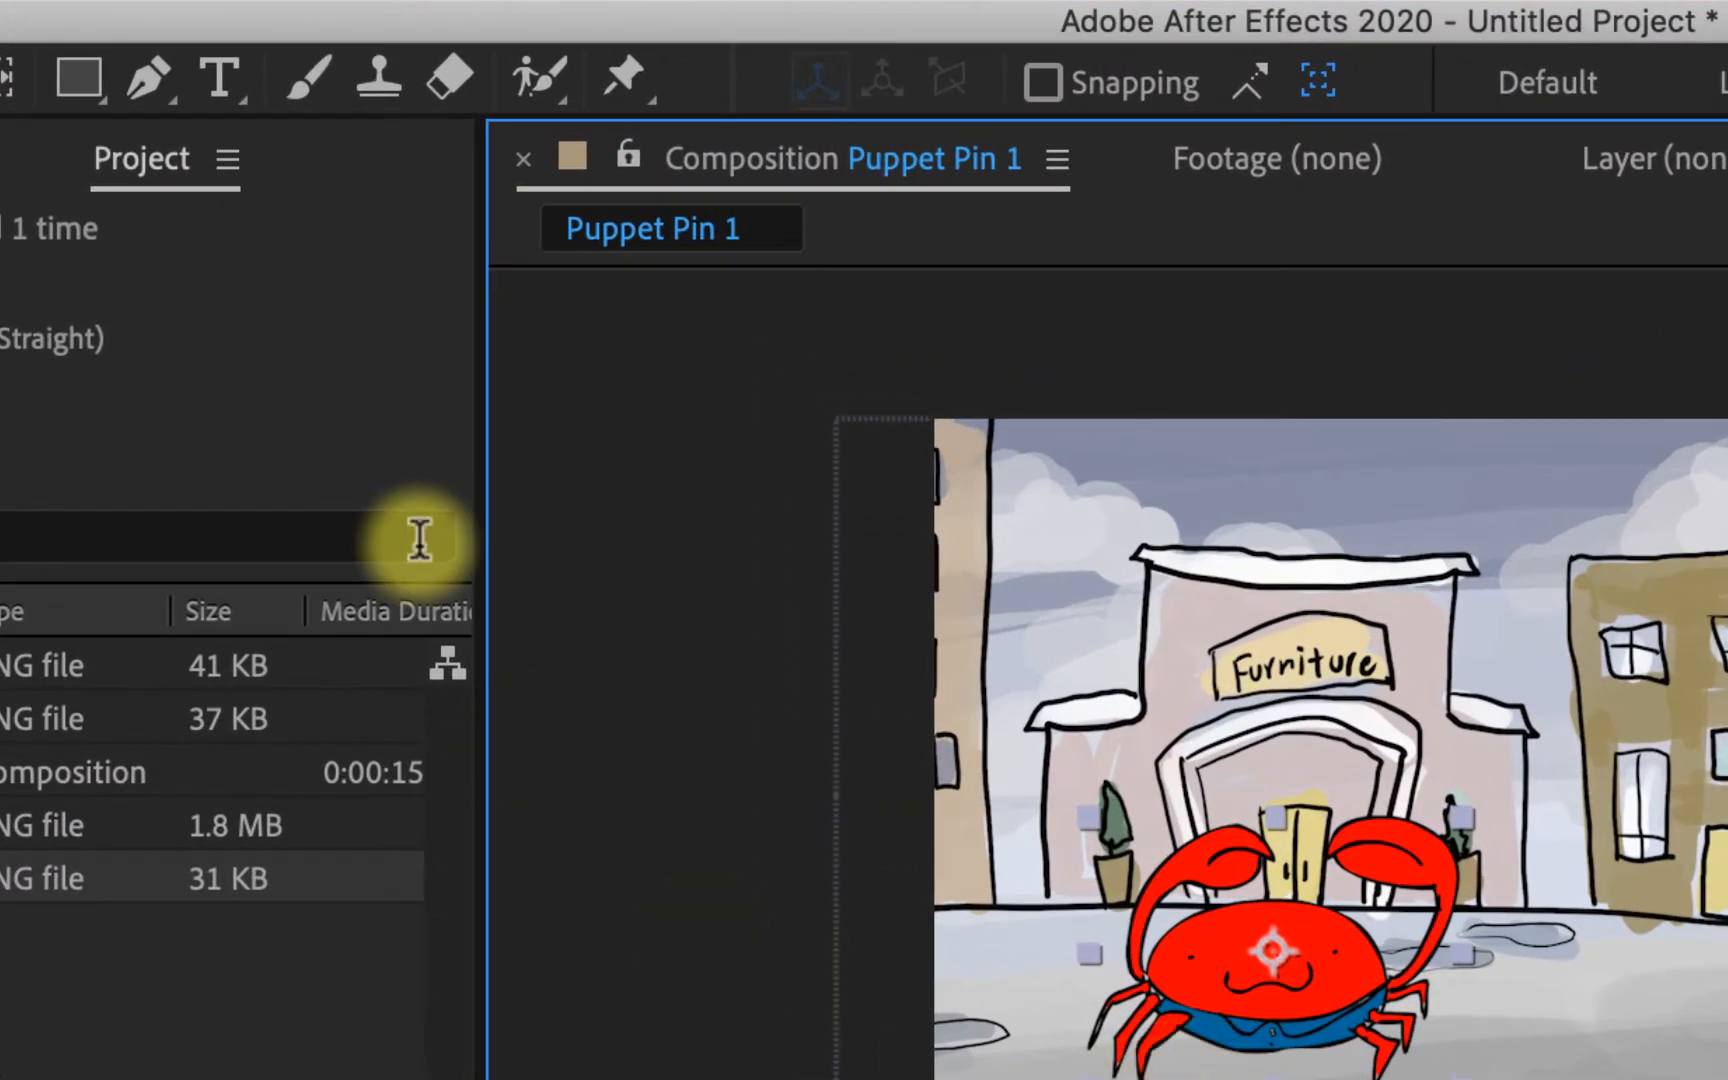
- Use the Puppet Pin tool to place pins at the base, joint and tip of each of the crab's legs
left_click(623, 85)
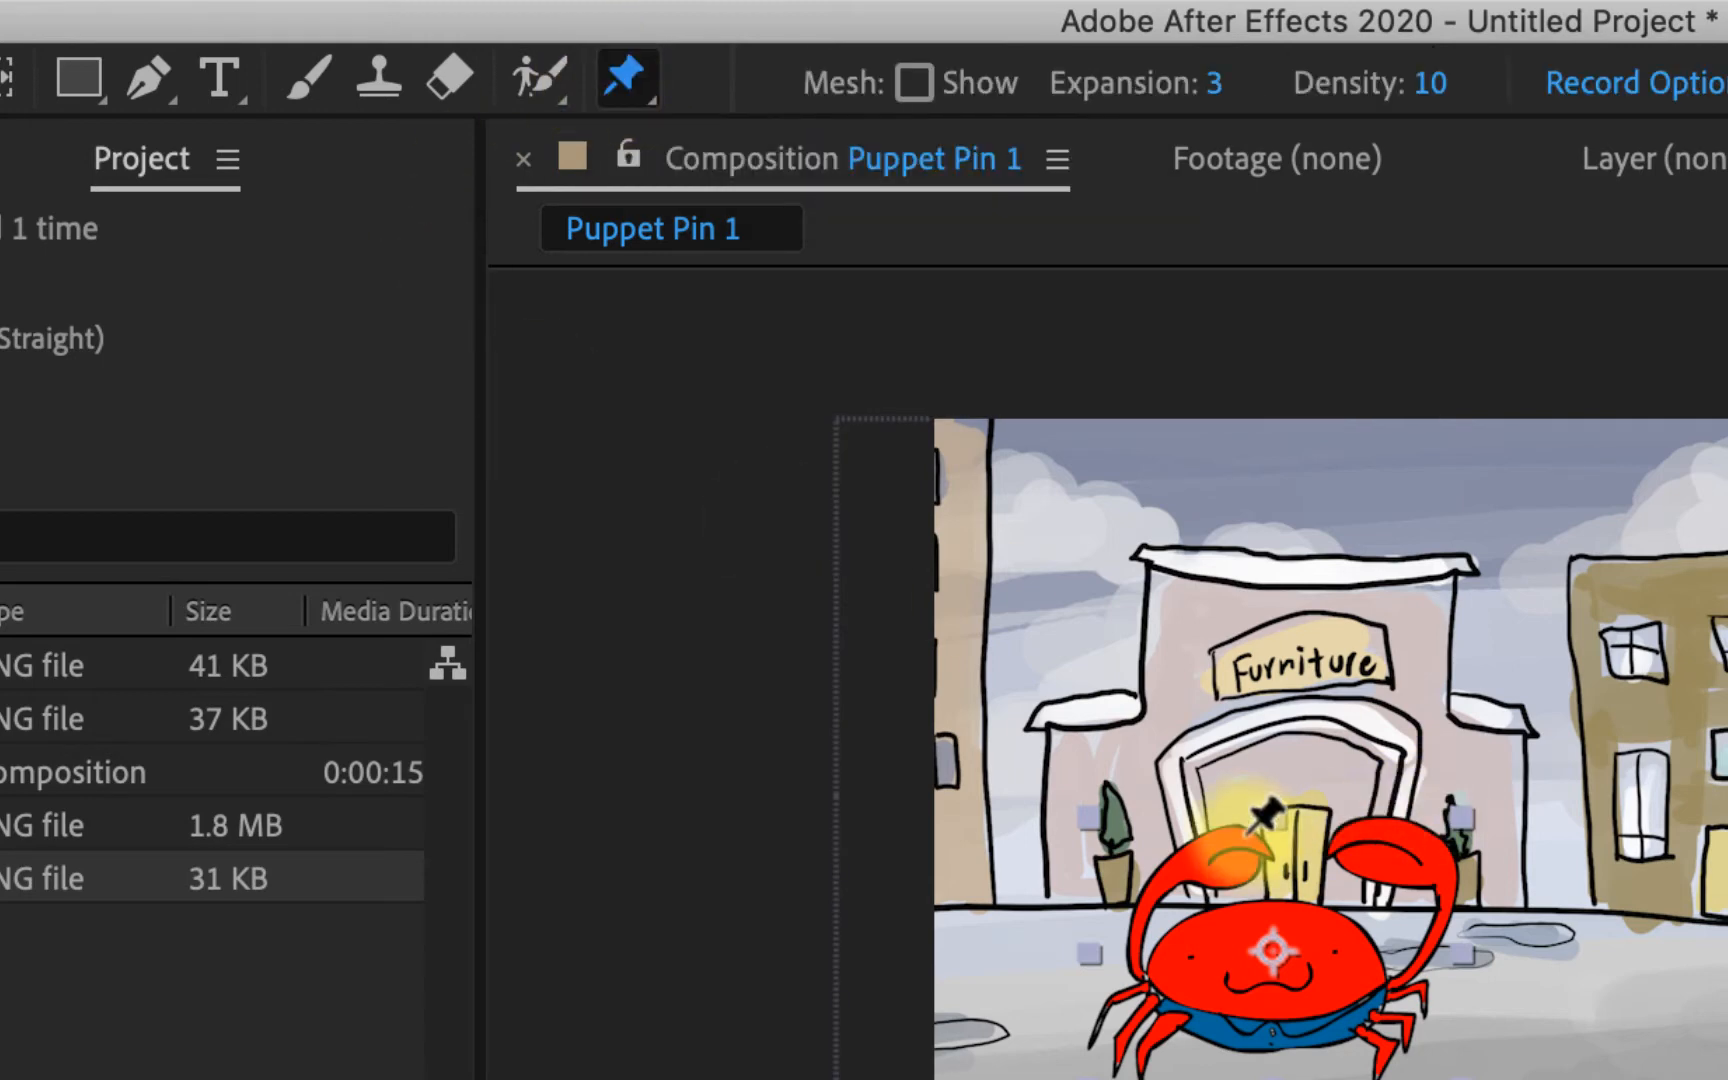
scroll(1252, 830, "up", 2)
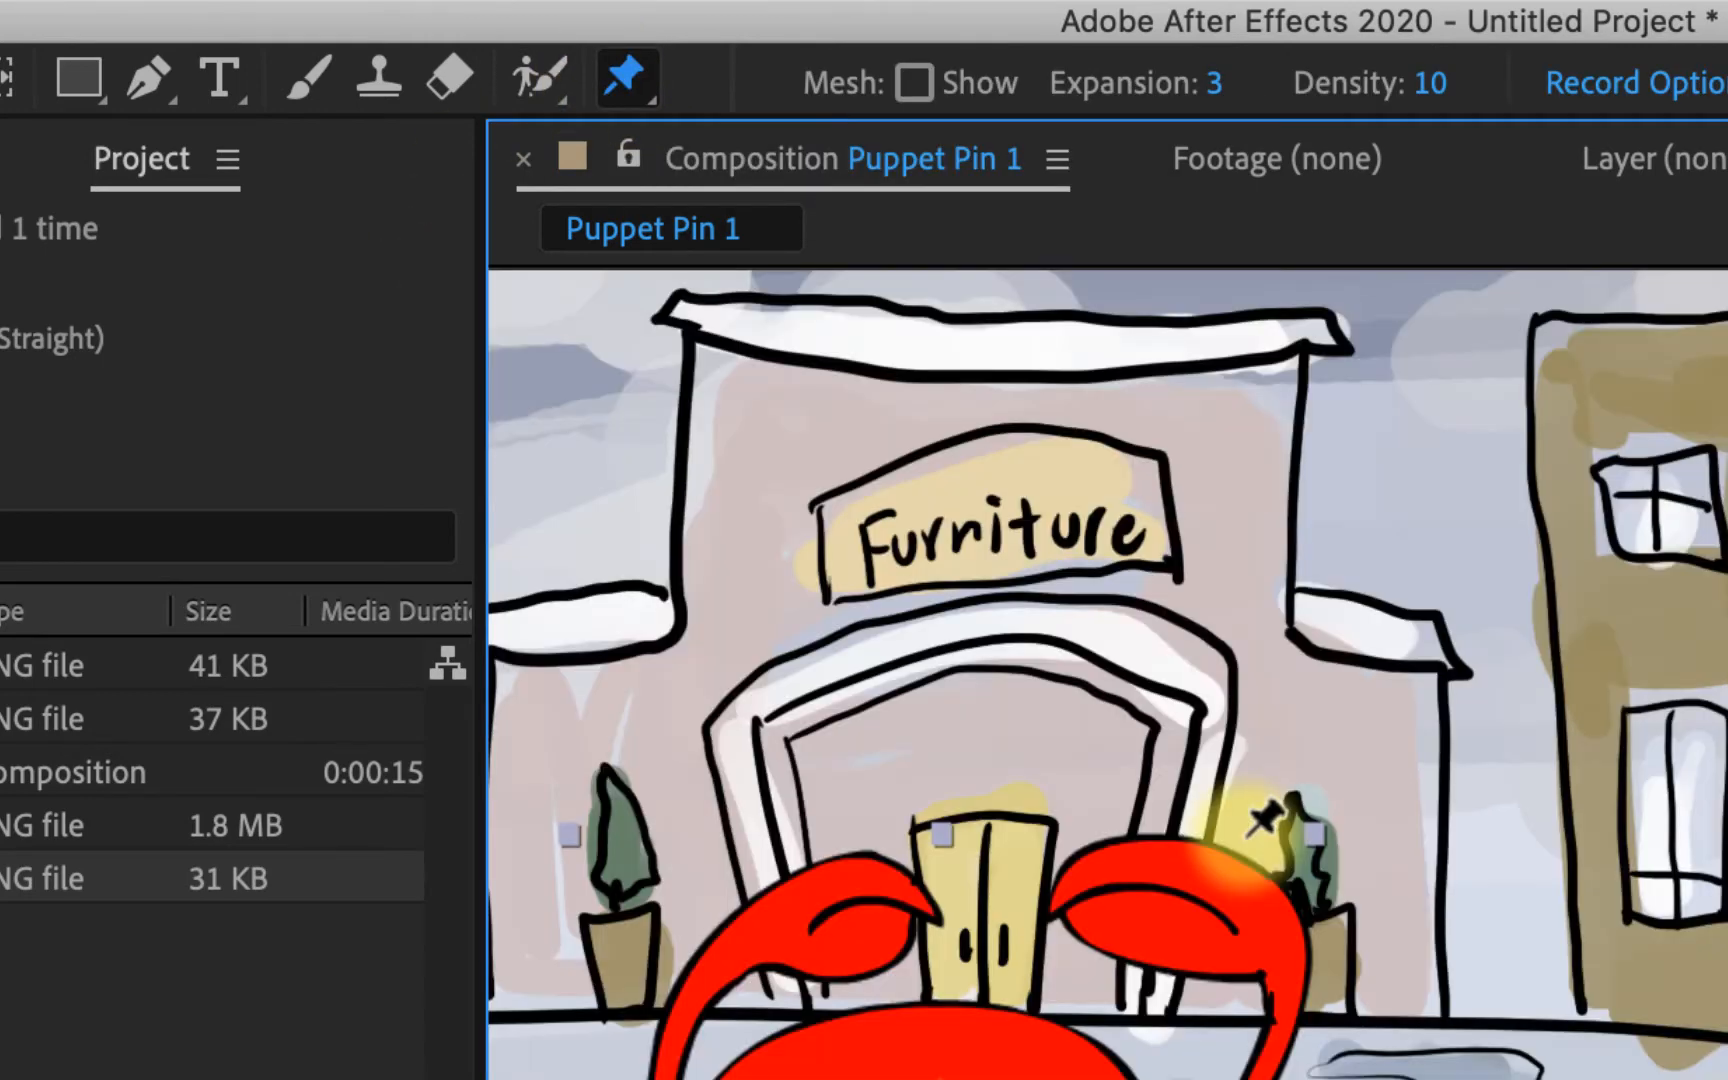
left_click_drag(1099, 914, 1427, 629)
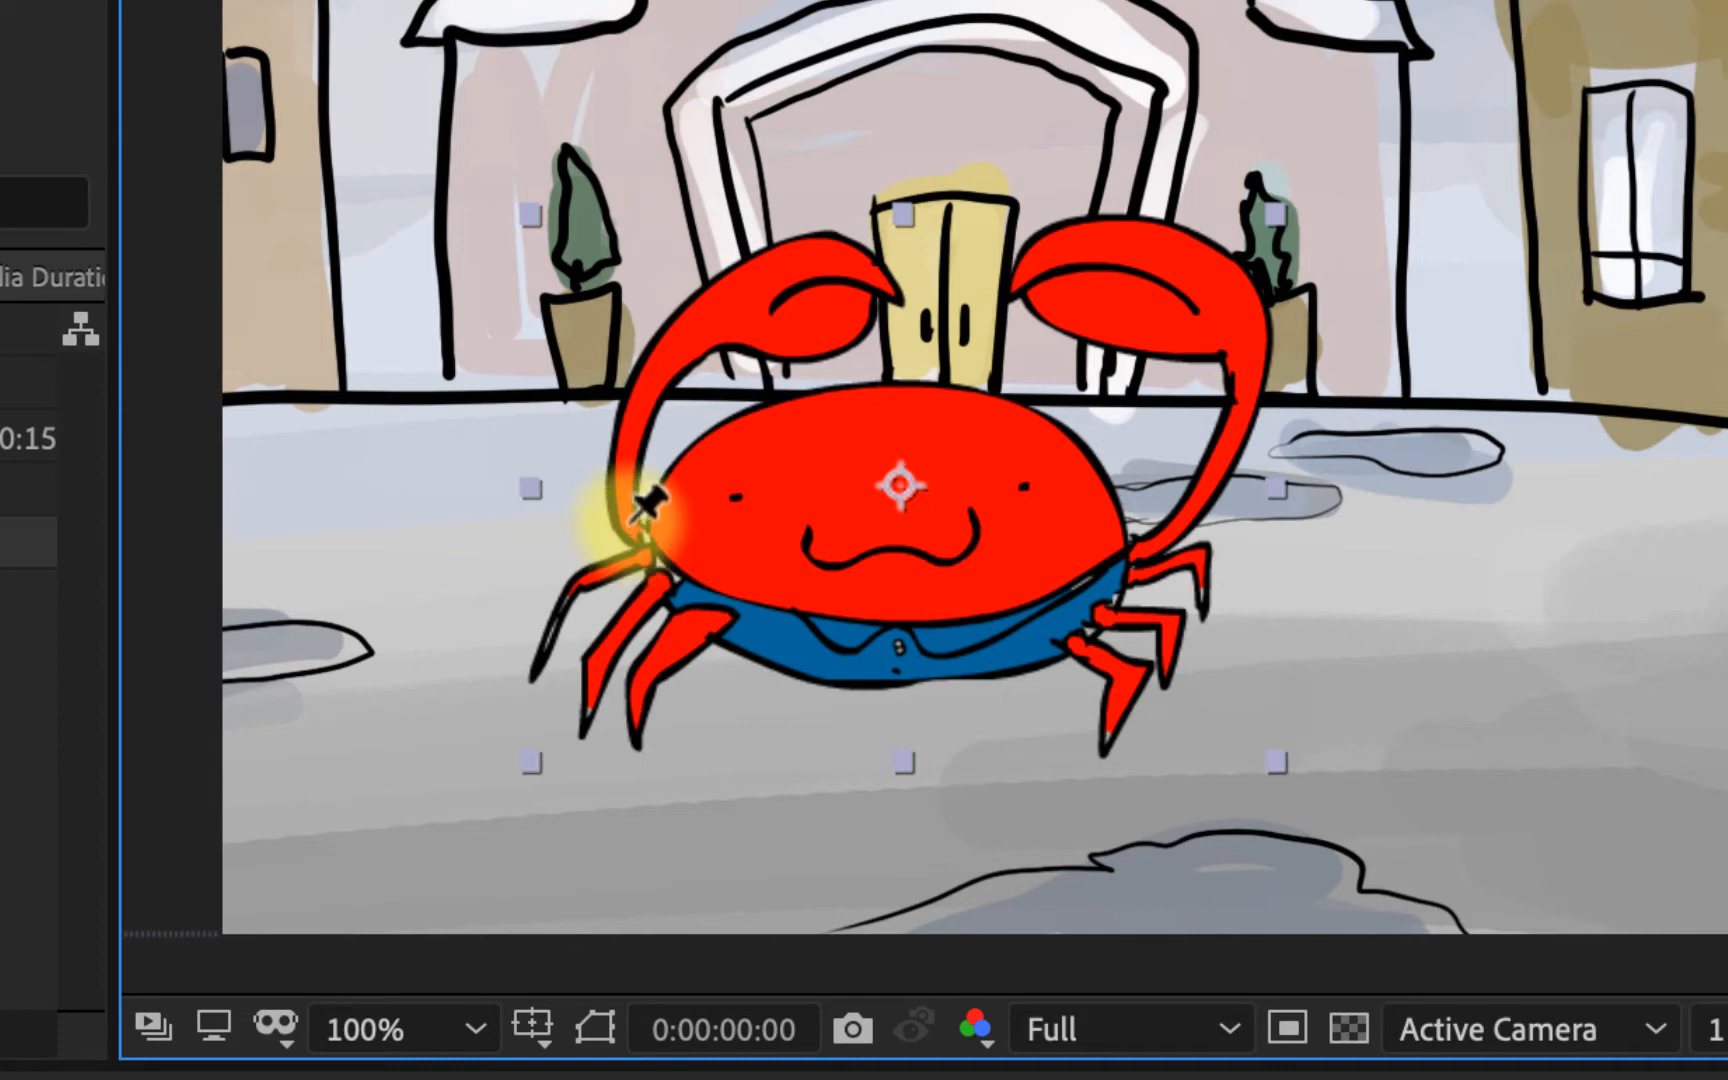
left_click(703, 611)
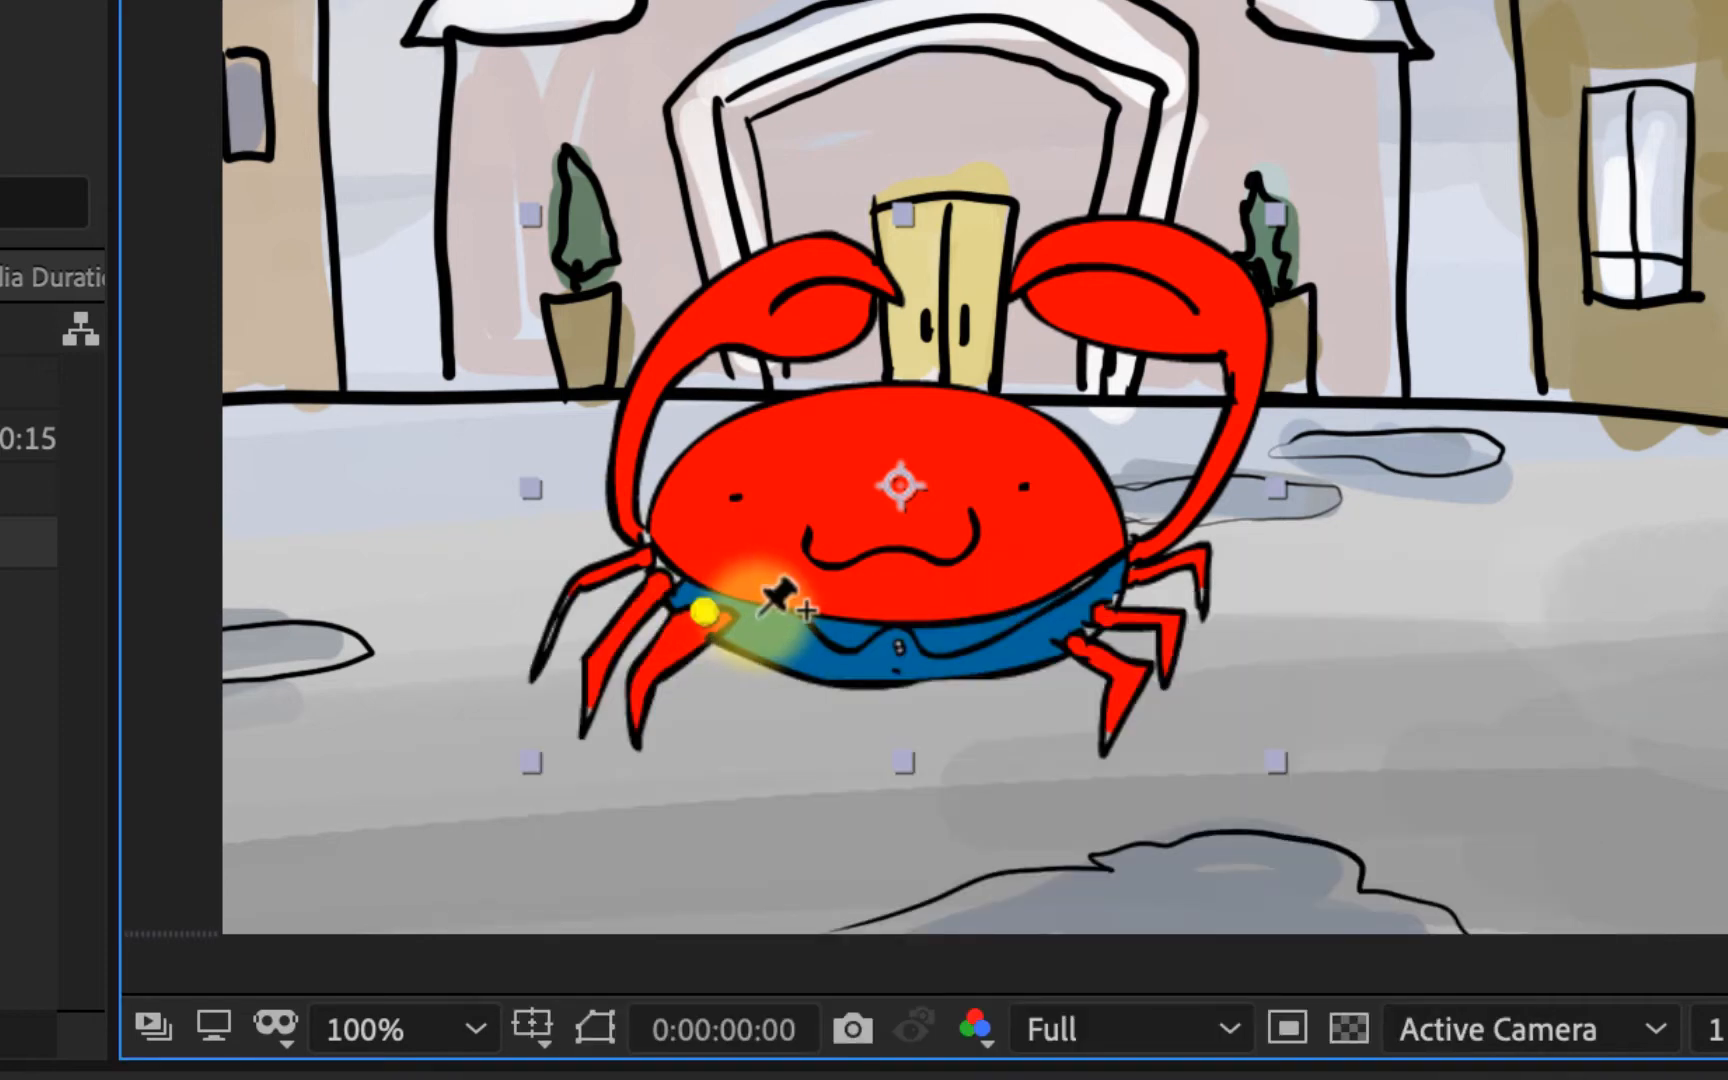
left_click(648, 667)
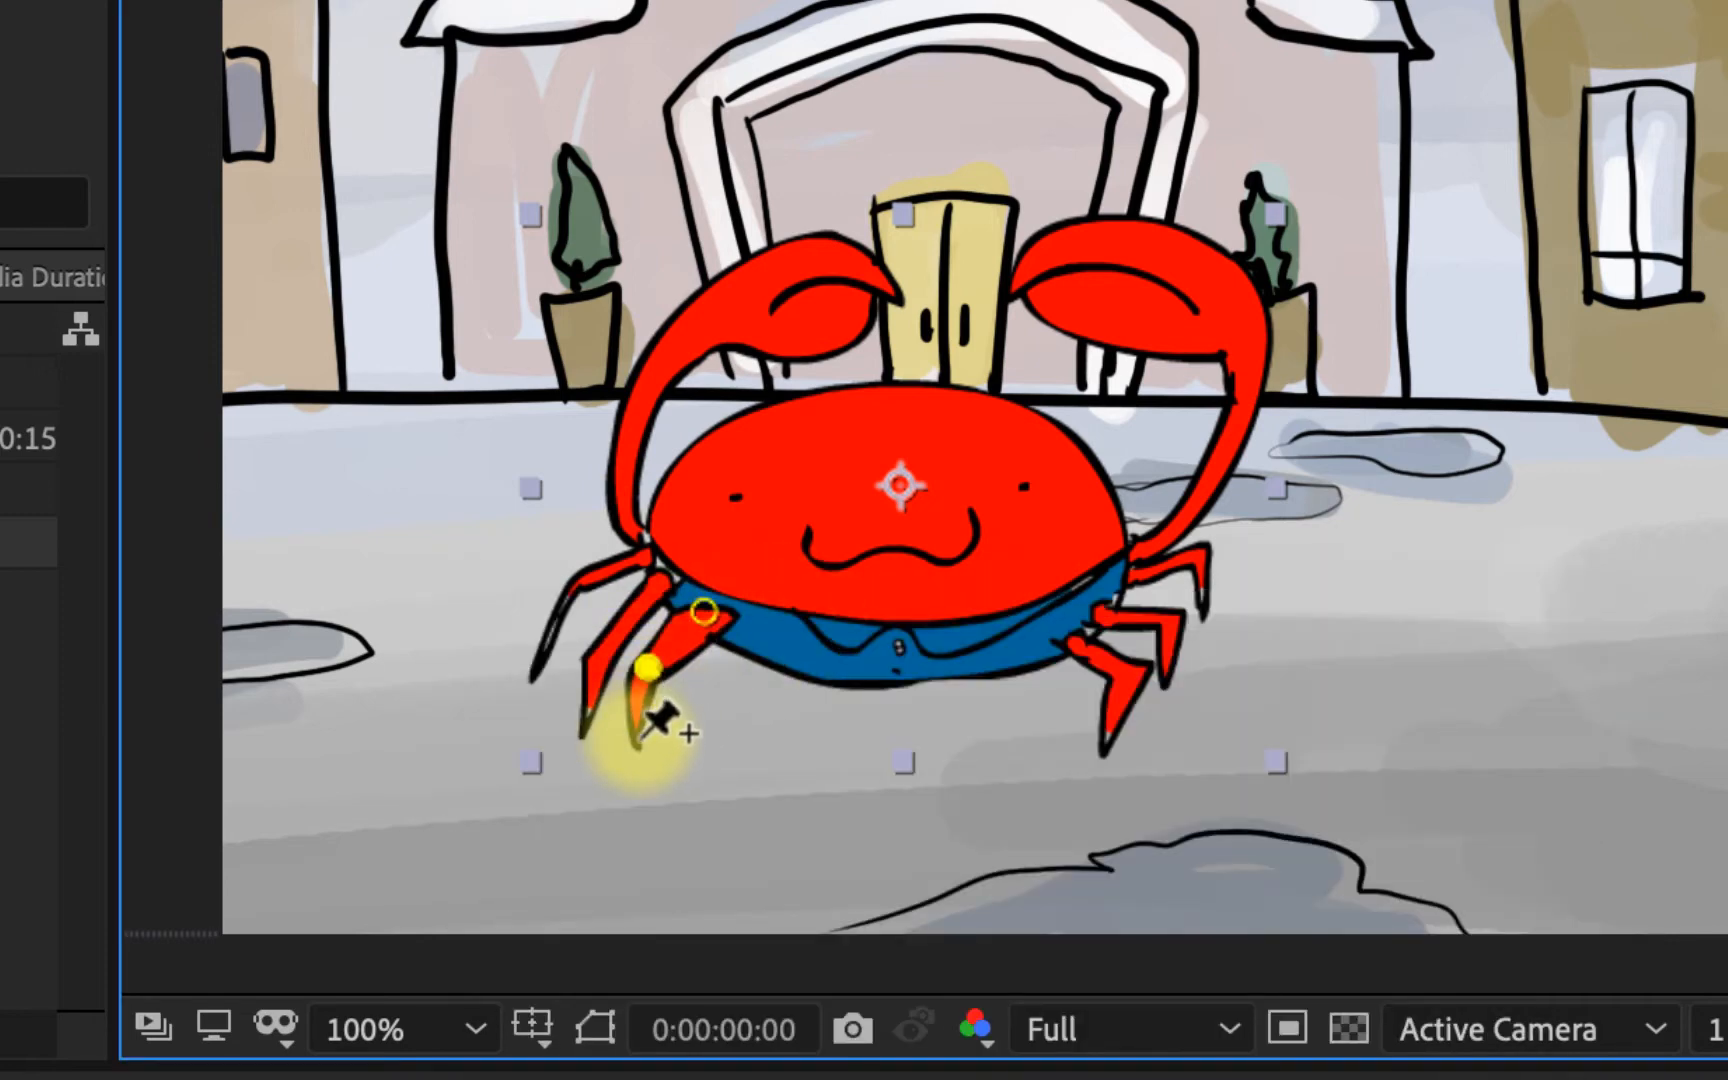
left_click(640, 740)
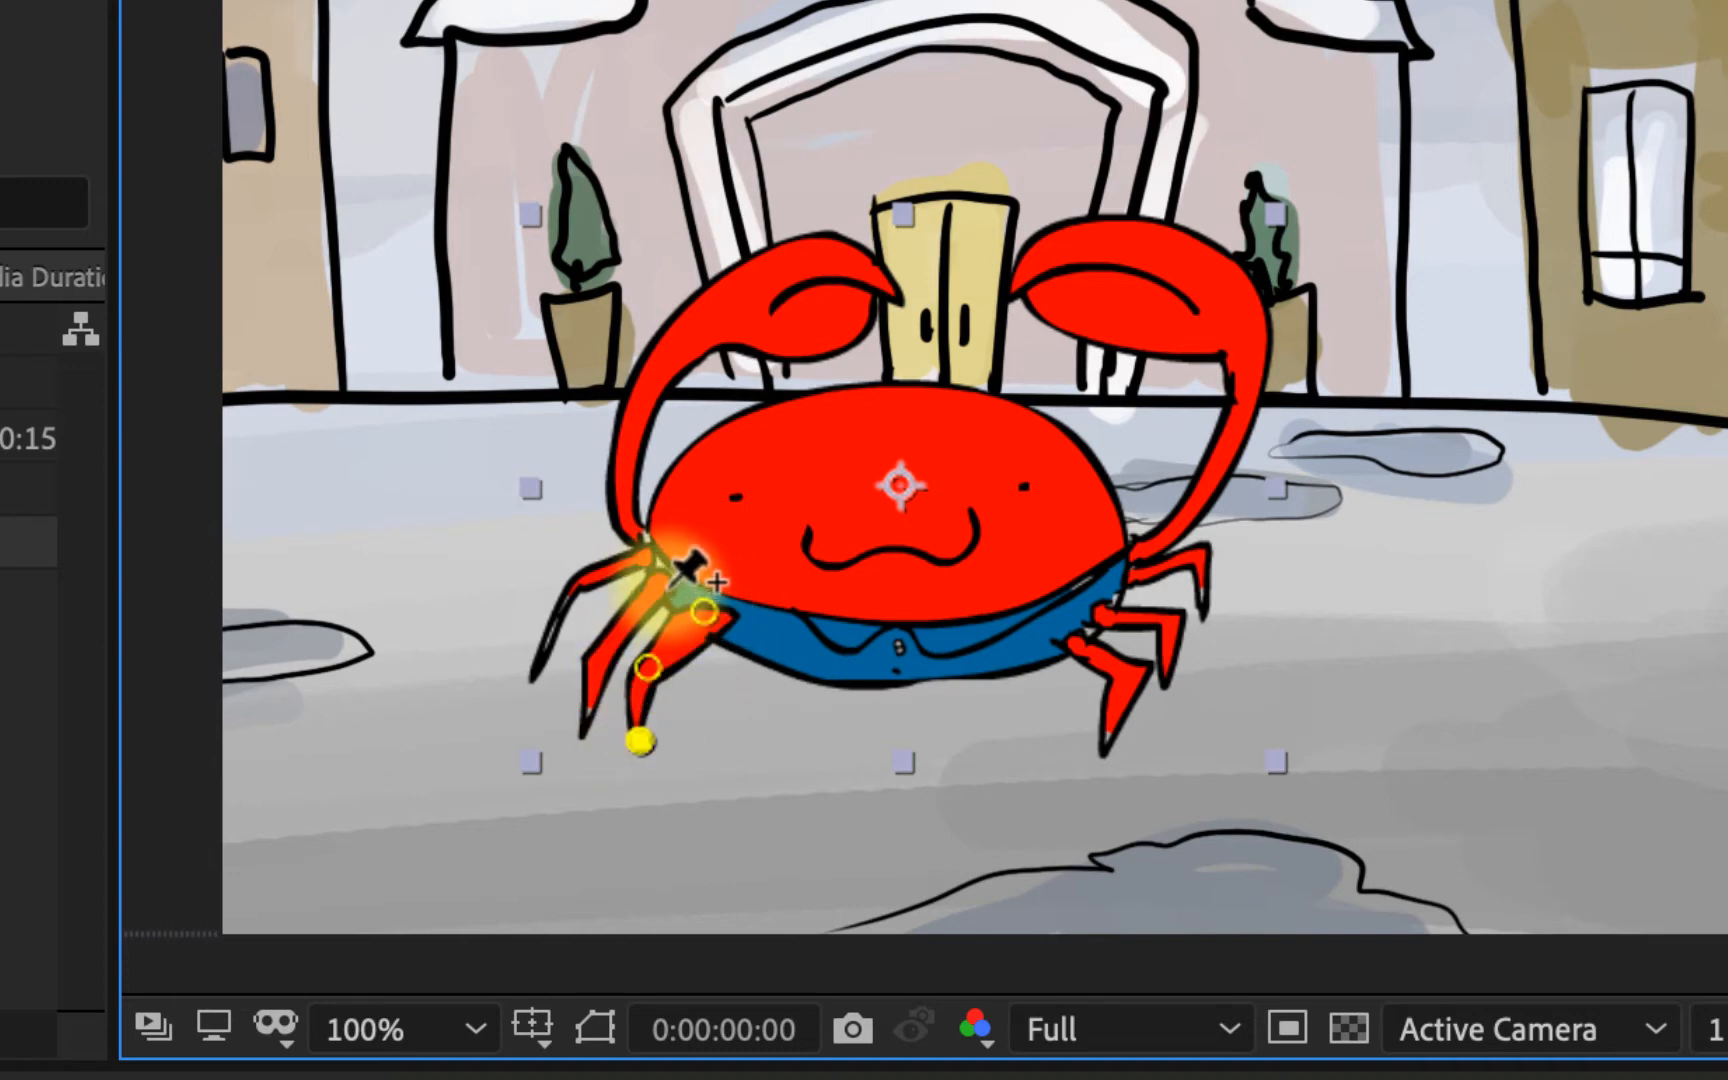
left_click(667, 580)
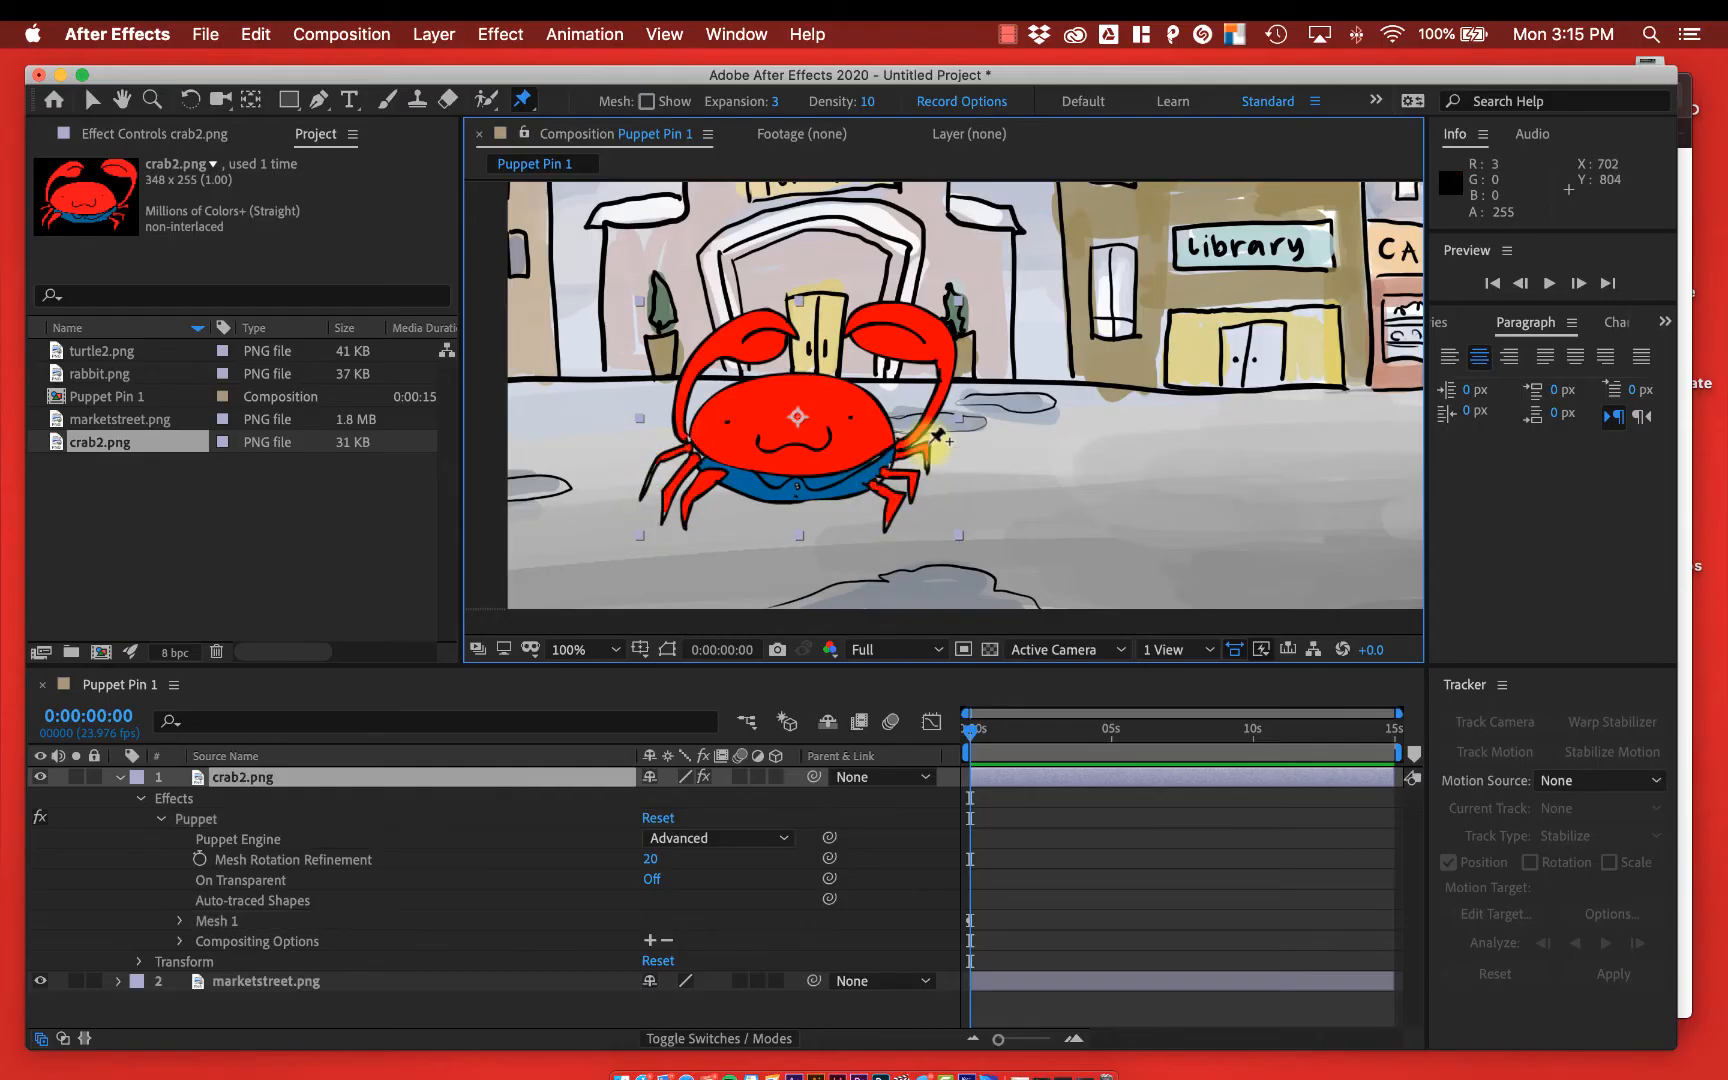
left_click(935, 438)
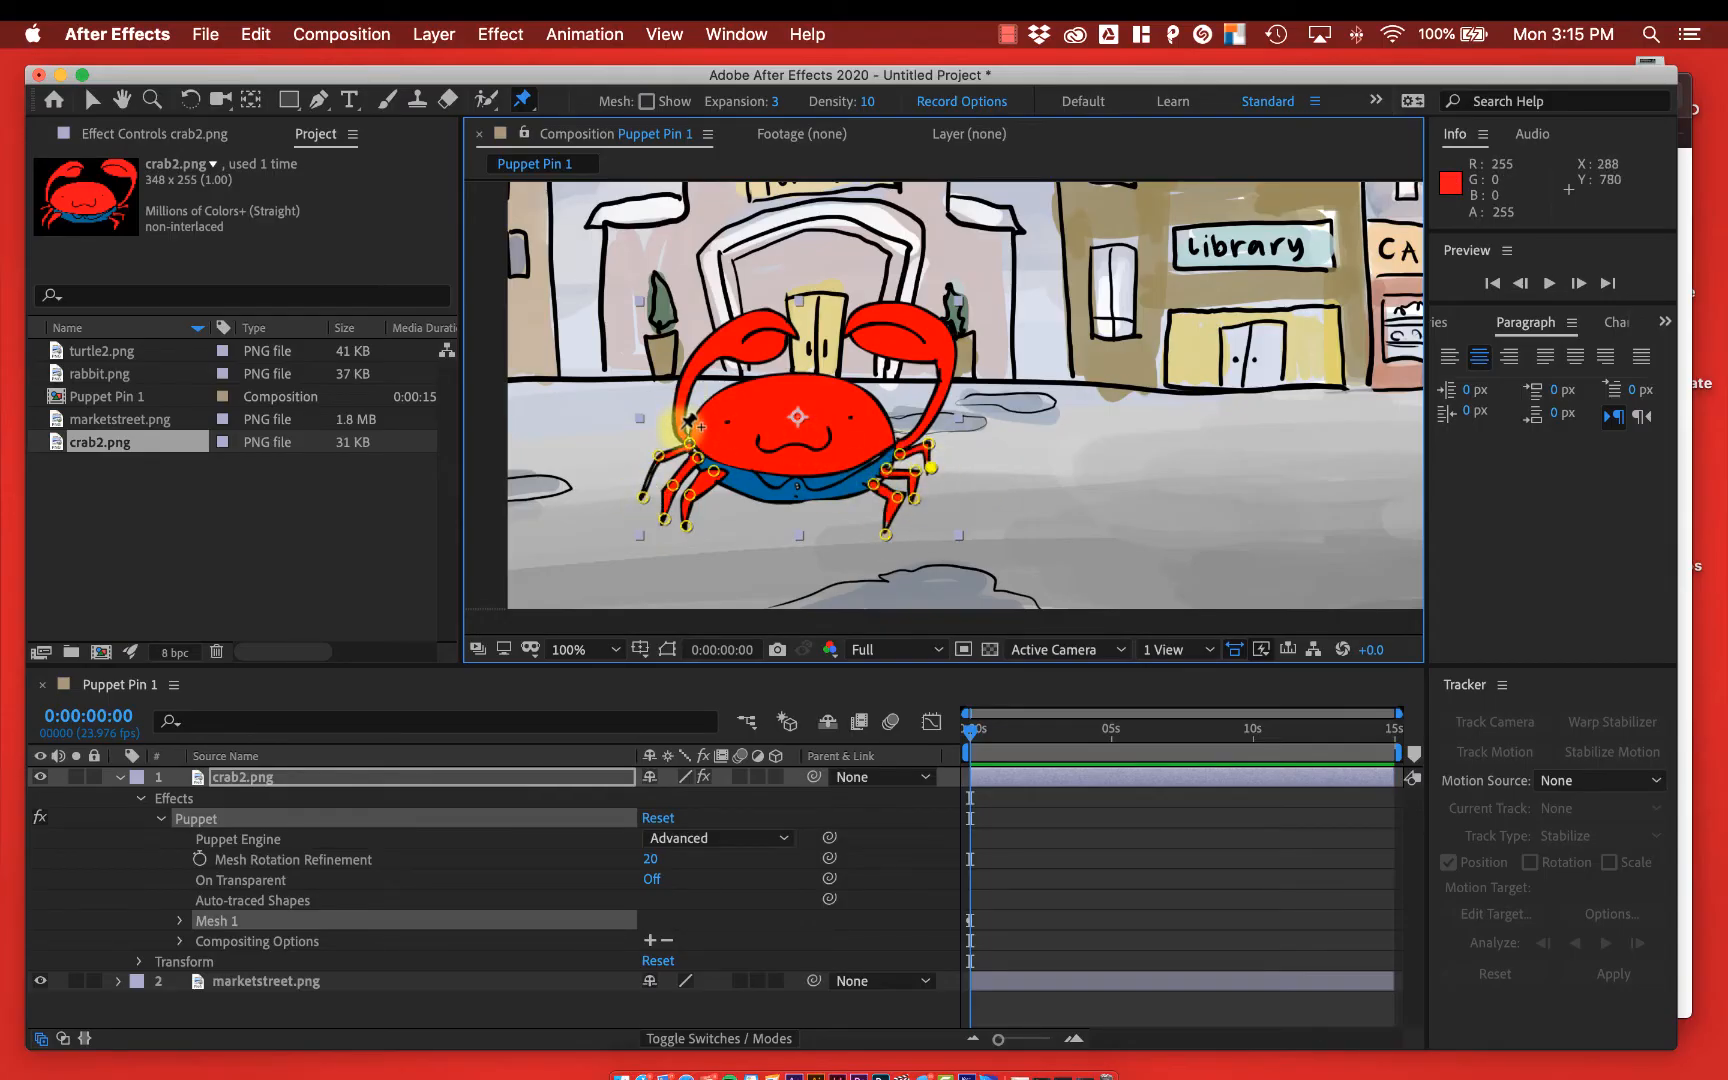
- Add puppet pins at the joint and tip of each of the crab's two claws
left_click(705, 355)
left_click(792, 334)
left_click(851, 325)
left_click(945, 362)
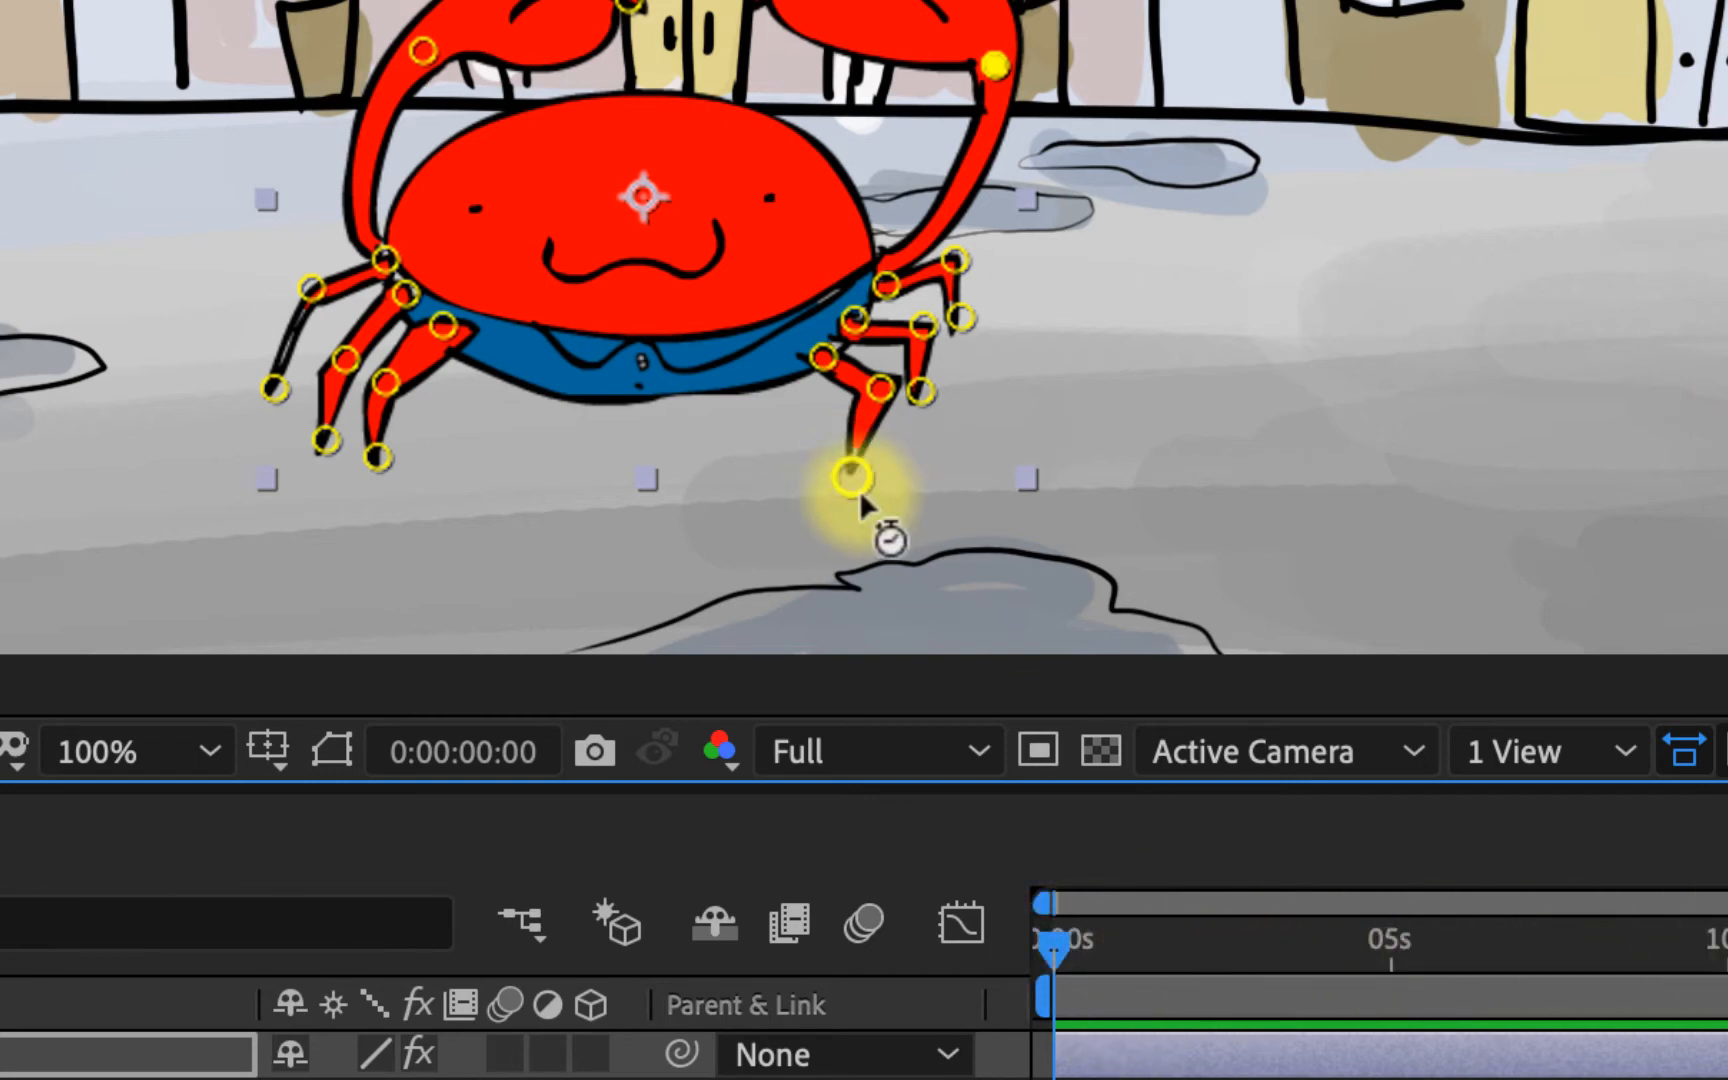
- Record real-time puppet motion for the tip of the crab's lowest right leg and review the recording
left_click_drag(852, 478, 856, 474)
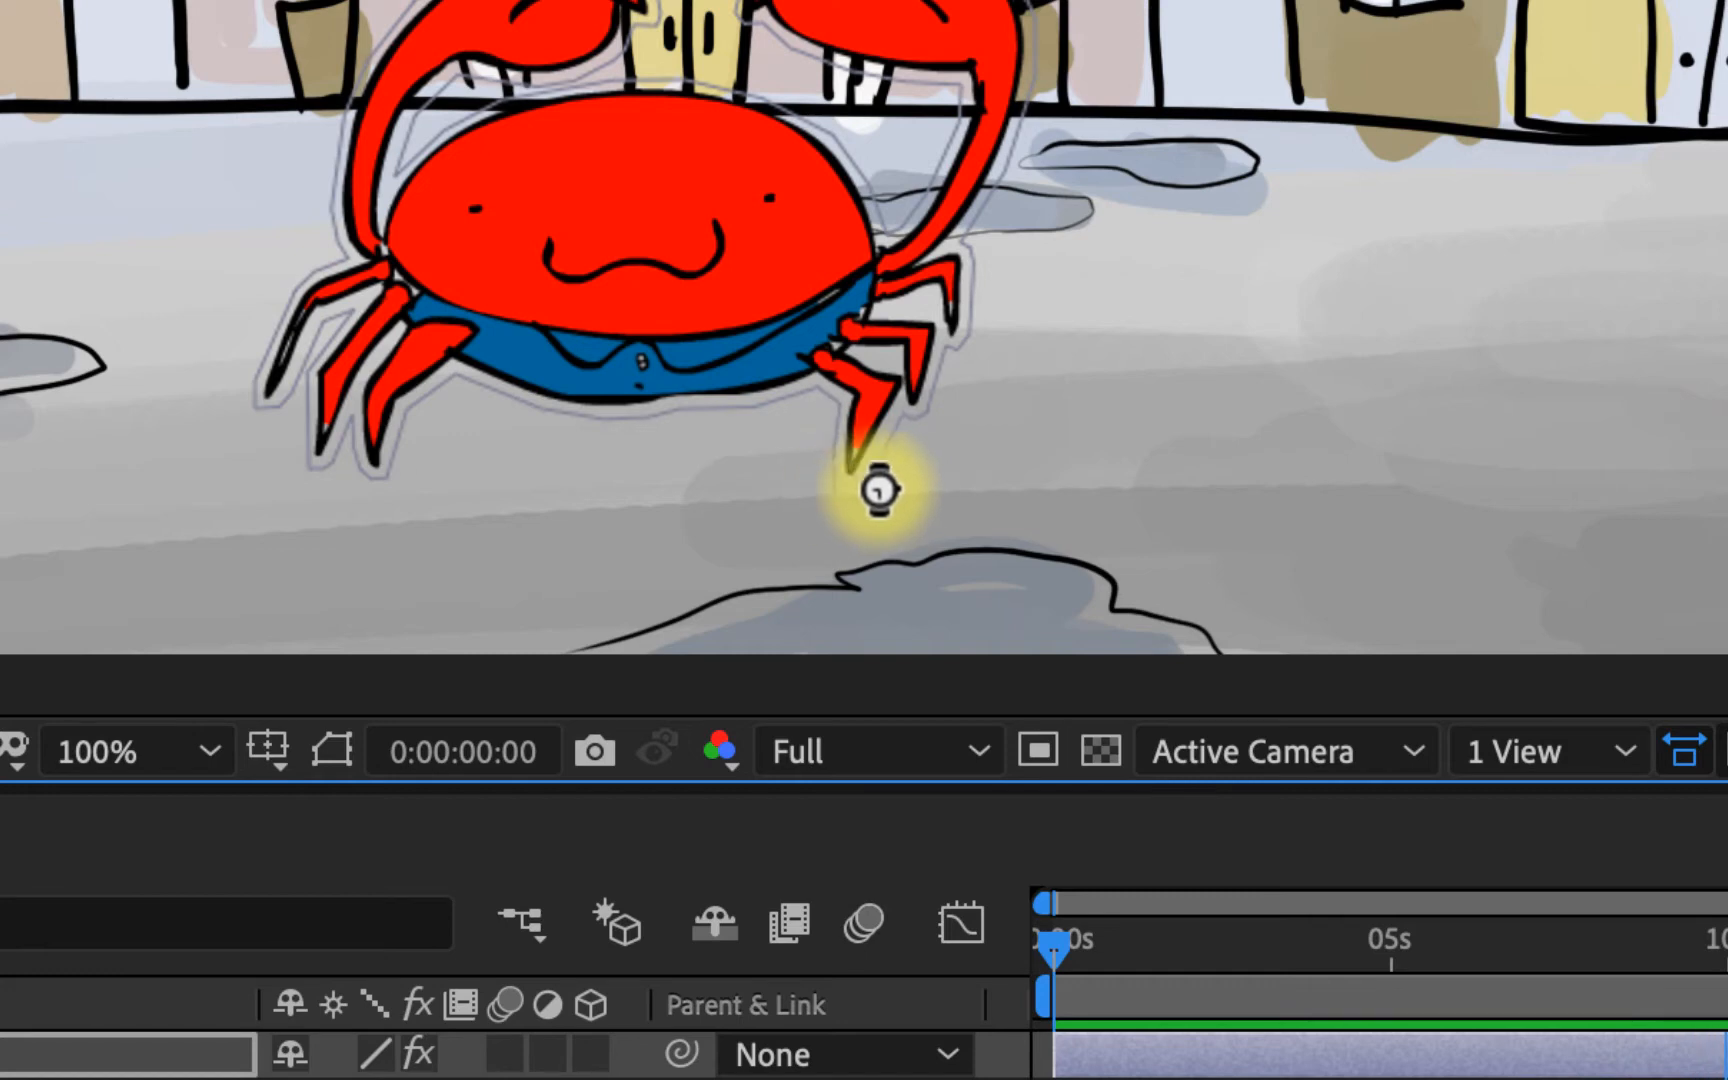
left_click_drag(888, 487, 855, 472)
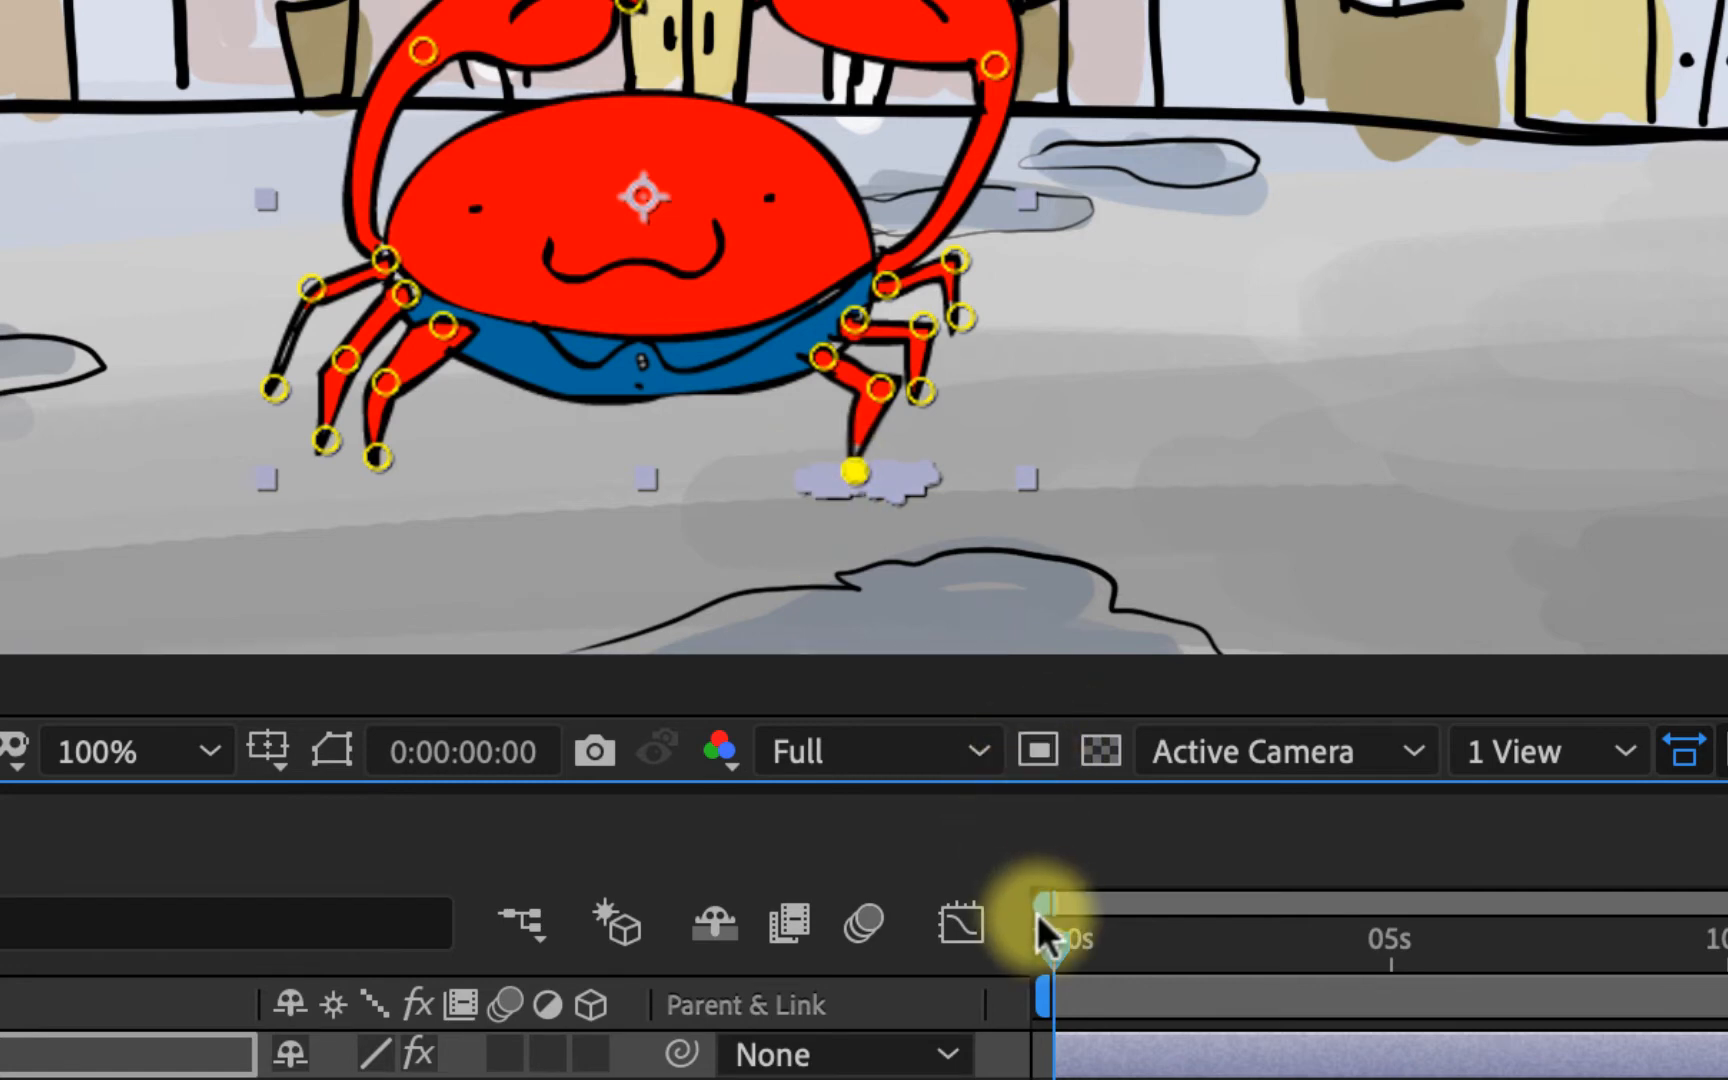
left_click_drag(1060, 940, 1057, 1045)
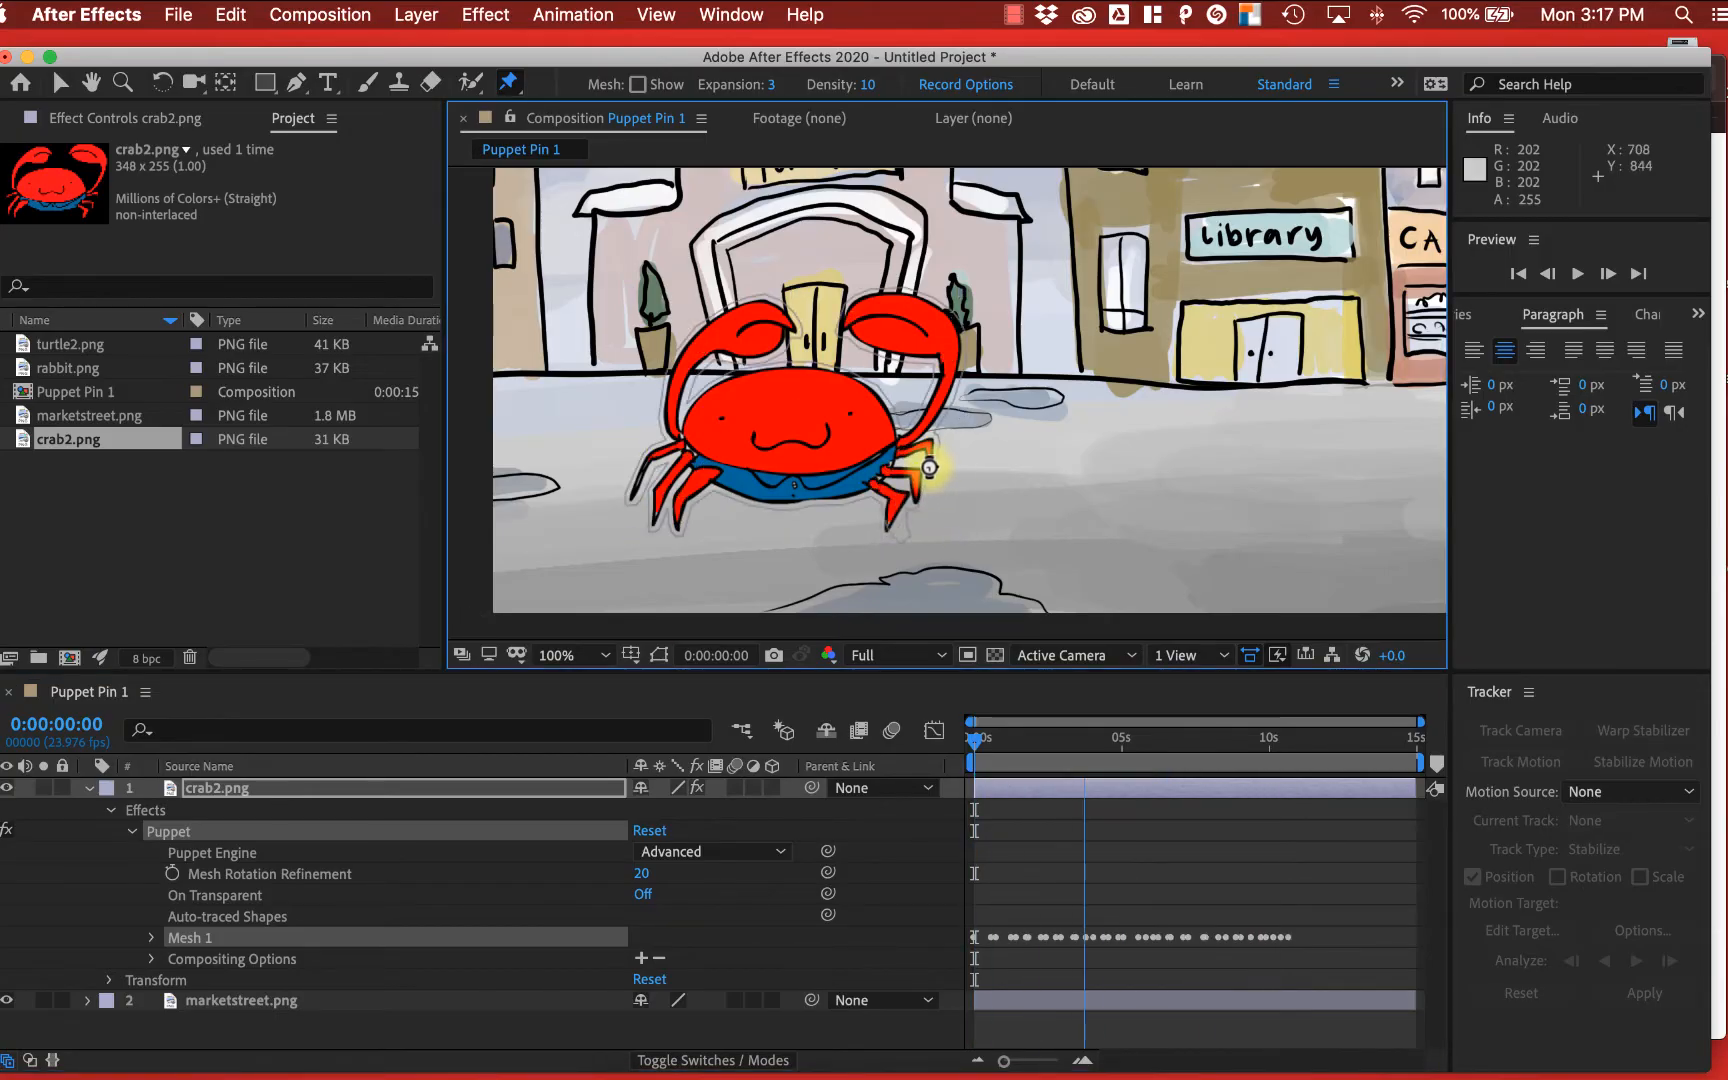
- Record real-time puppet motion from 0:00:00:00 for the crab's other leg tips and both claw tips
left_click_drag(931, 467, 945, 471)
left_click_drag(681, 526, 704, 536)
mouse_move(657, 519)
left_mouse_down()
mouse_move(672, 522)
mouse_move(650, 503)
left_mouse_up()
left_click_drag(783, 333, 785, 330)
left_click_drag(851, 314, 848, 318)
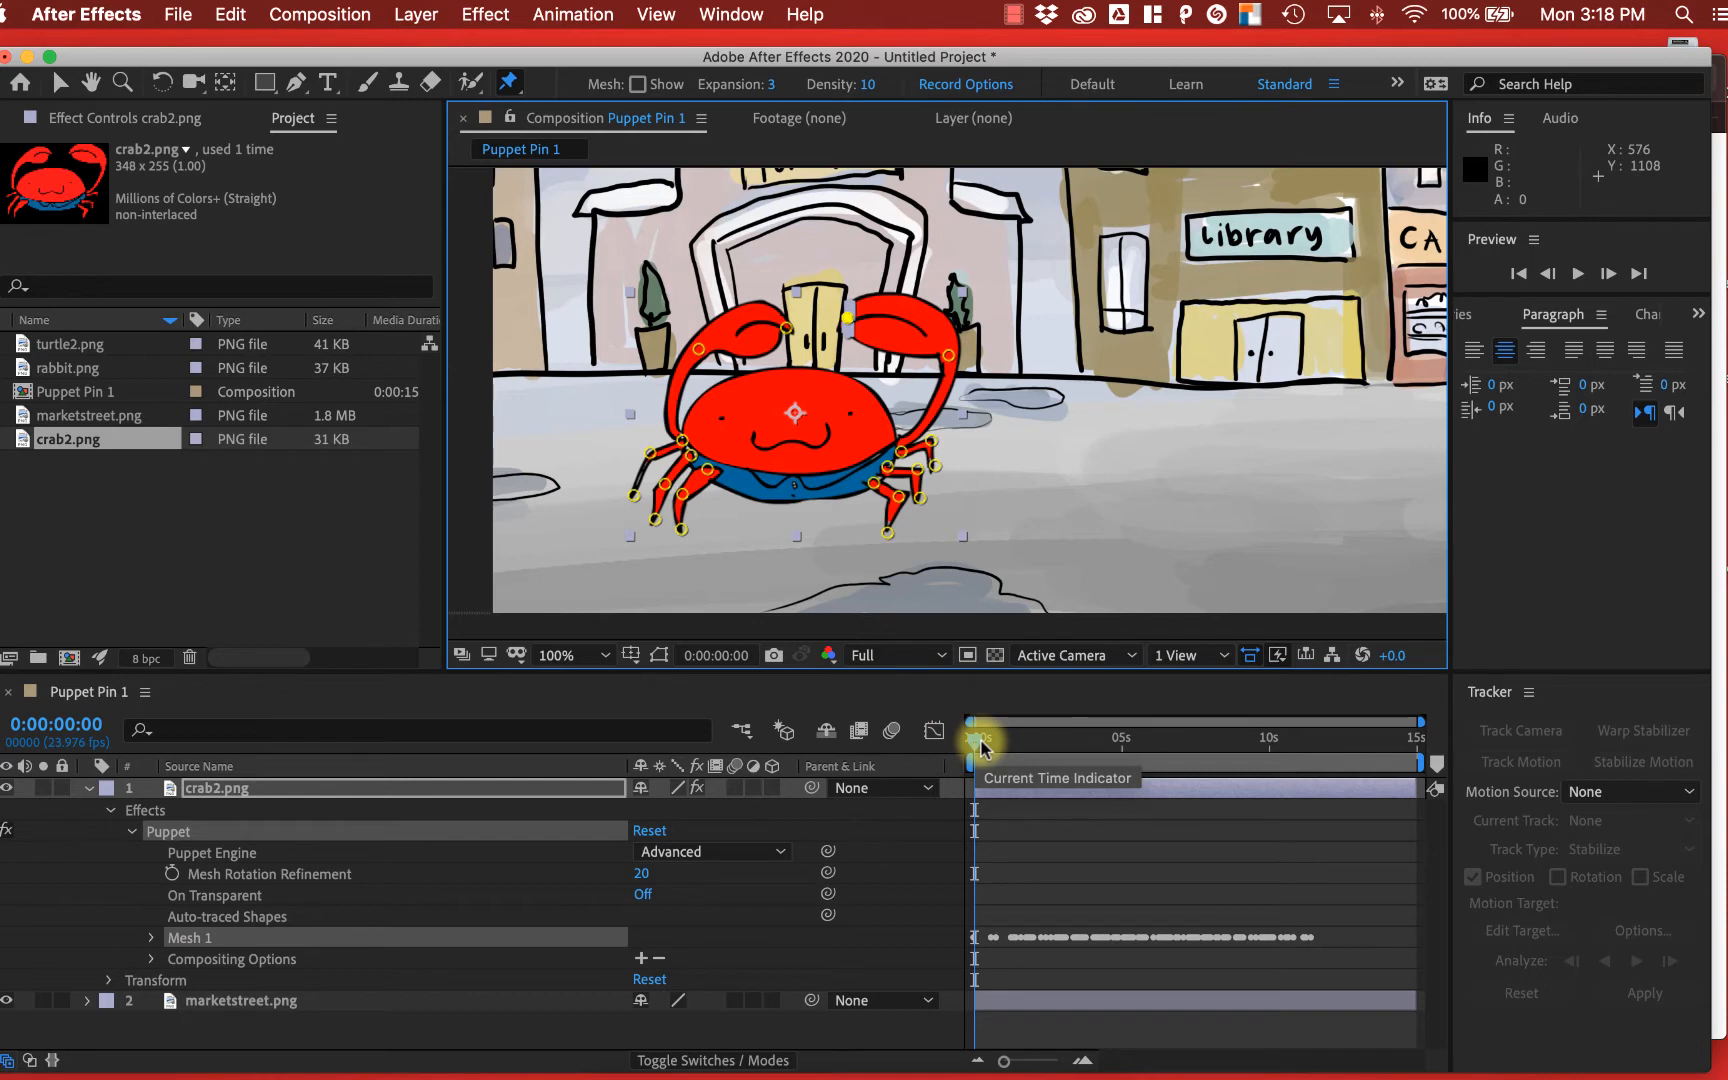
left_click_drag(975, 745, 937, 783)
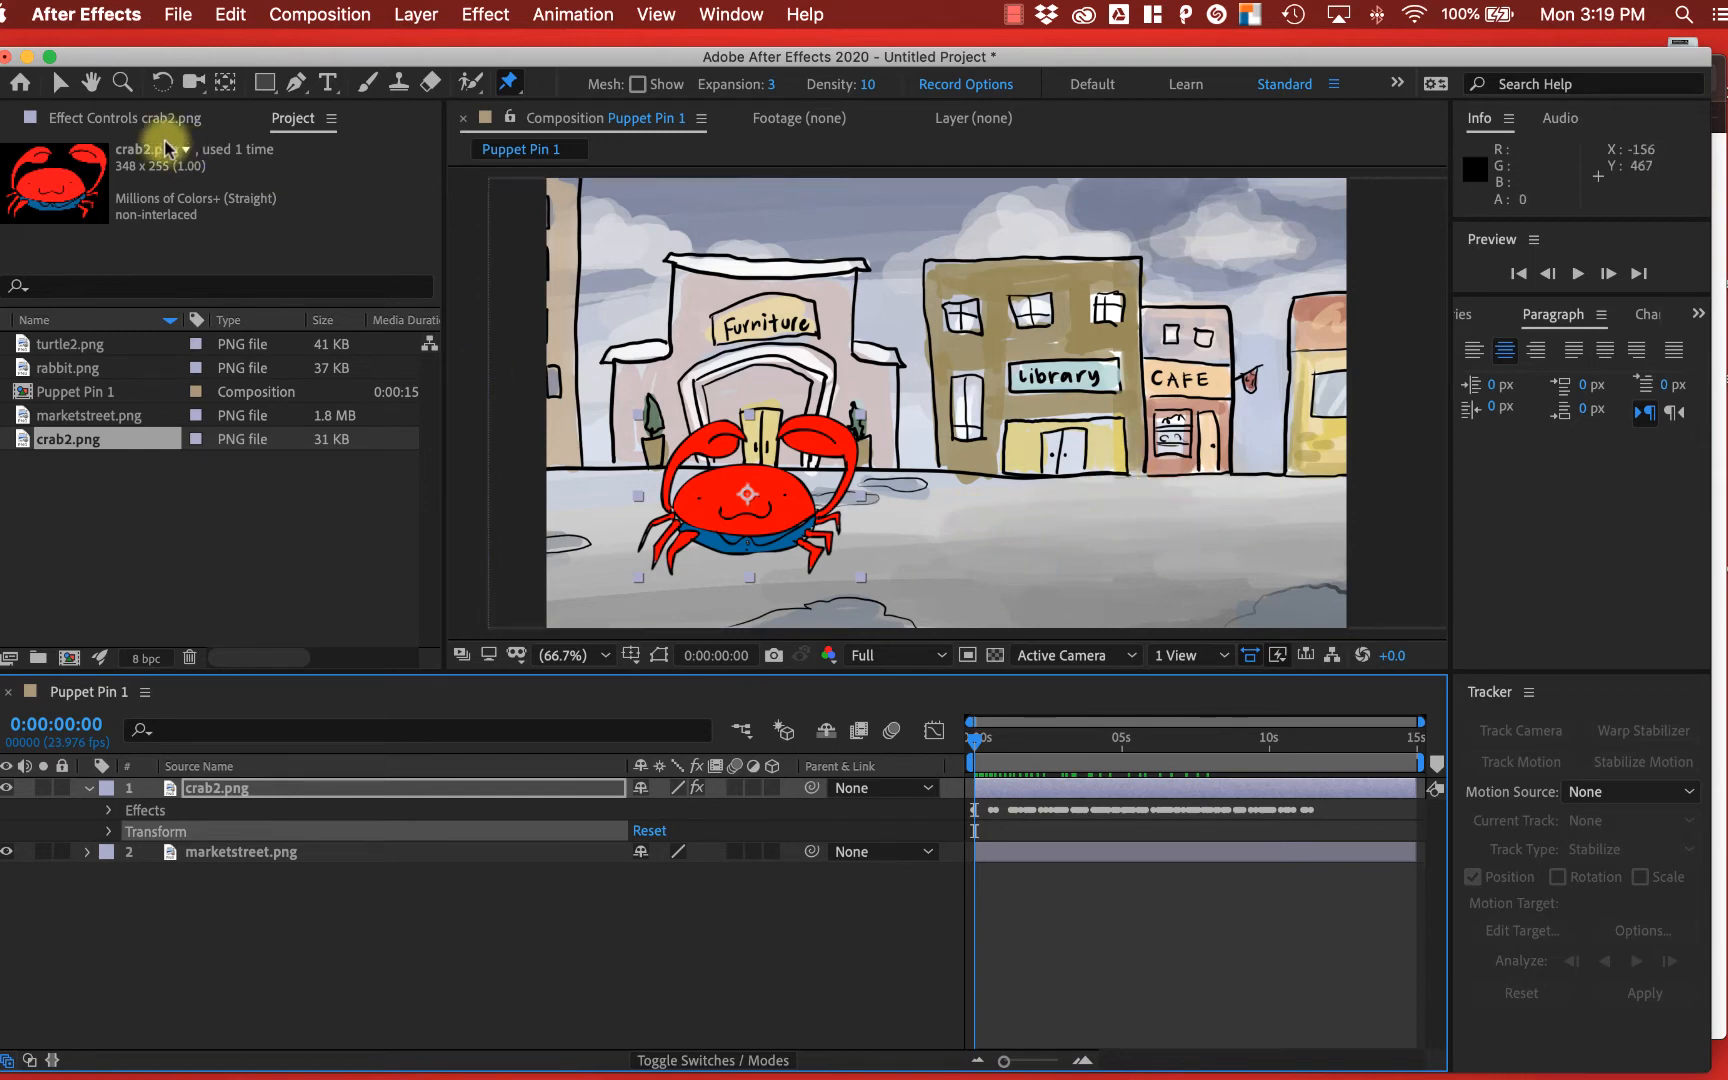
- Keyframe the crab's Position at 0:00:00:00 and move it horizontally to 1018, 760 at 0:00:10:00, checking the motion
left_click(60, 82)
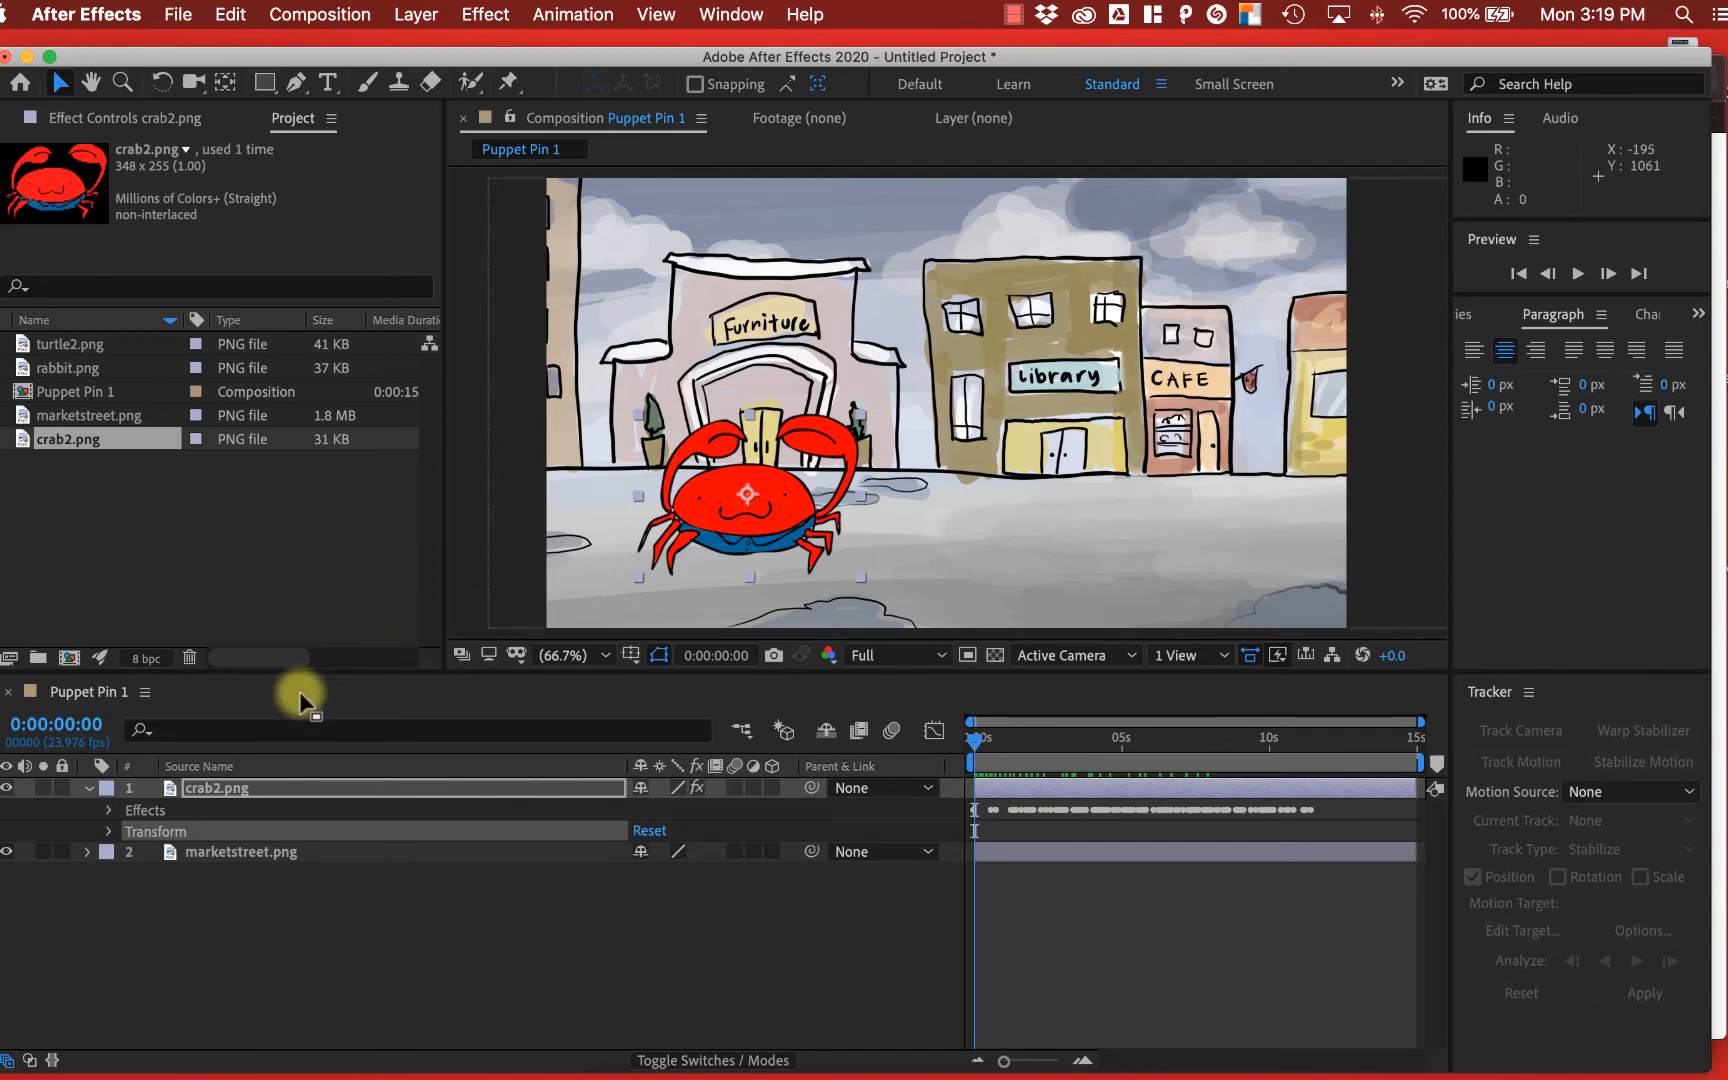
key("p")
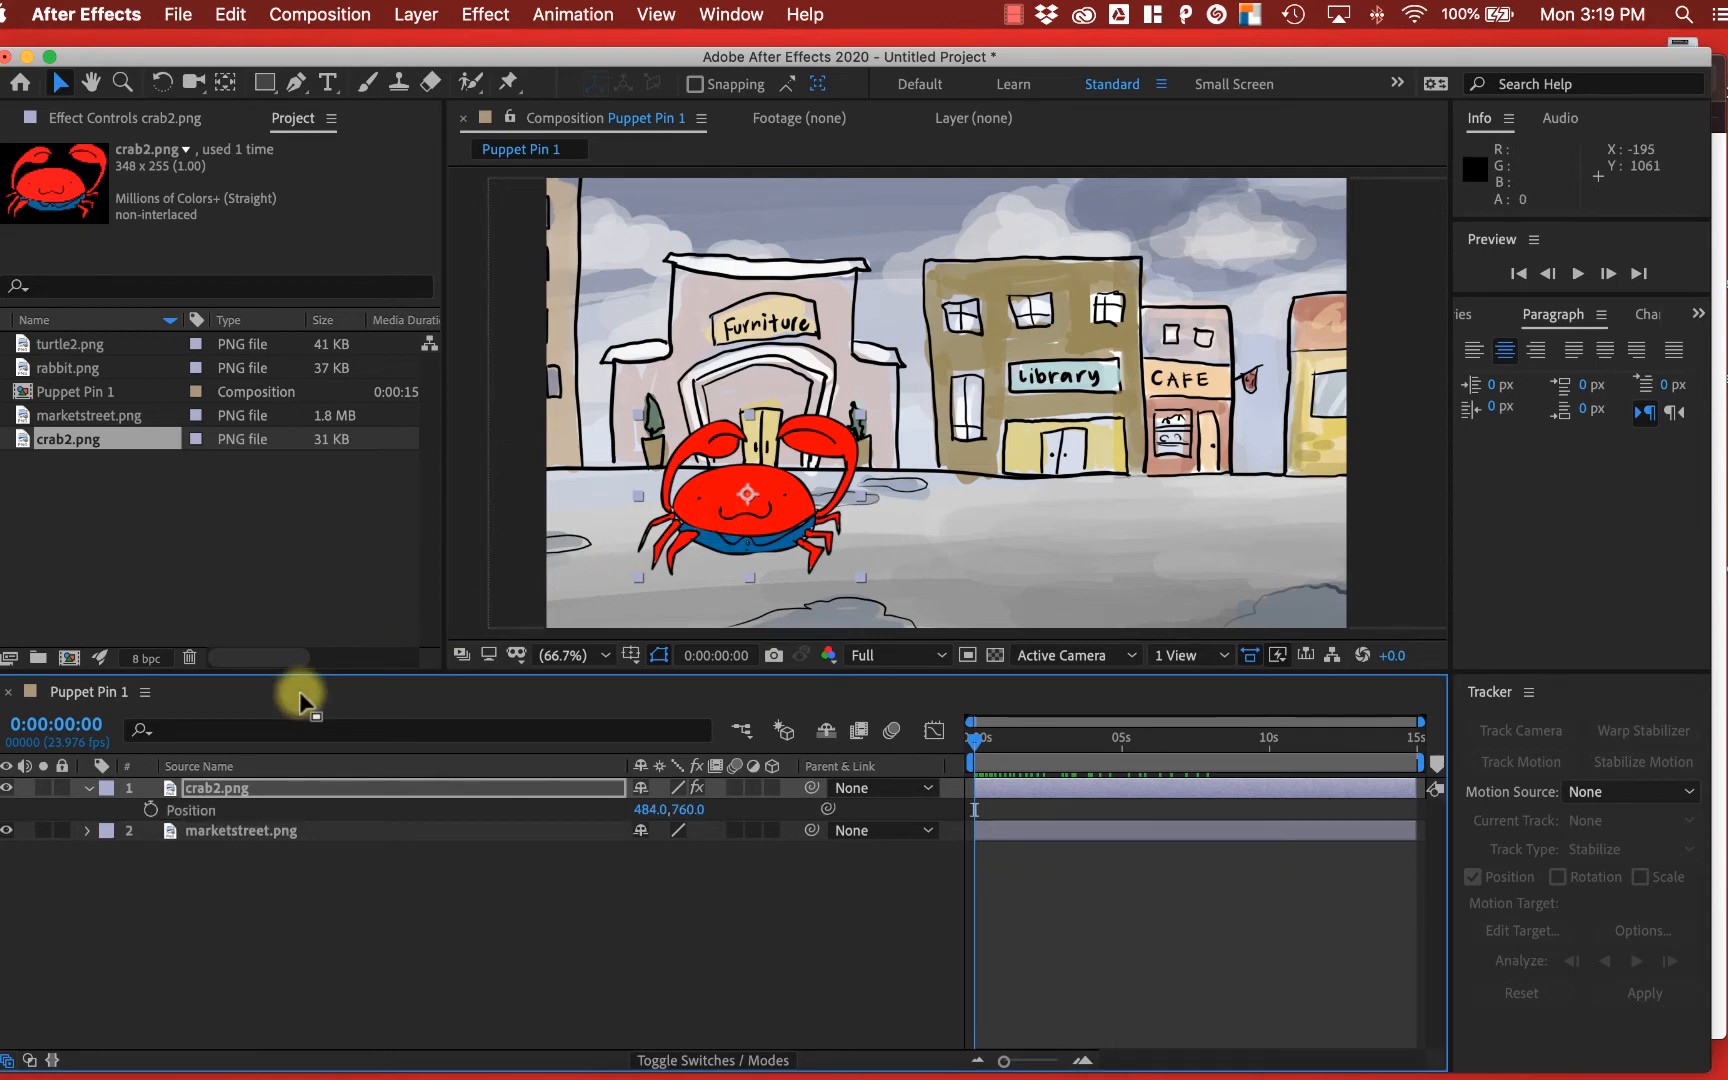
left_click(150, 810)
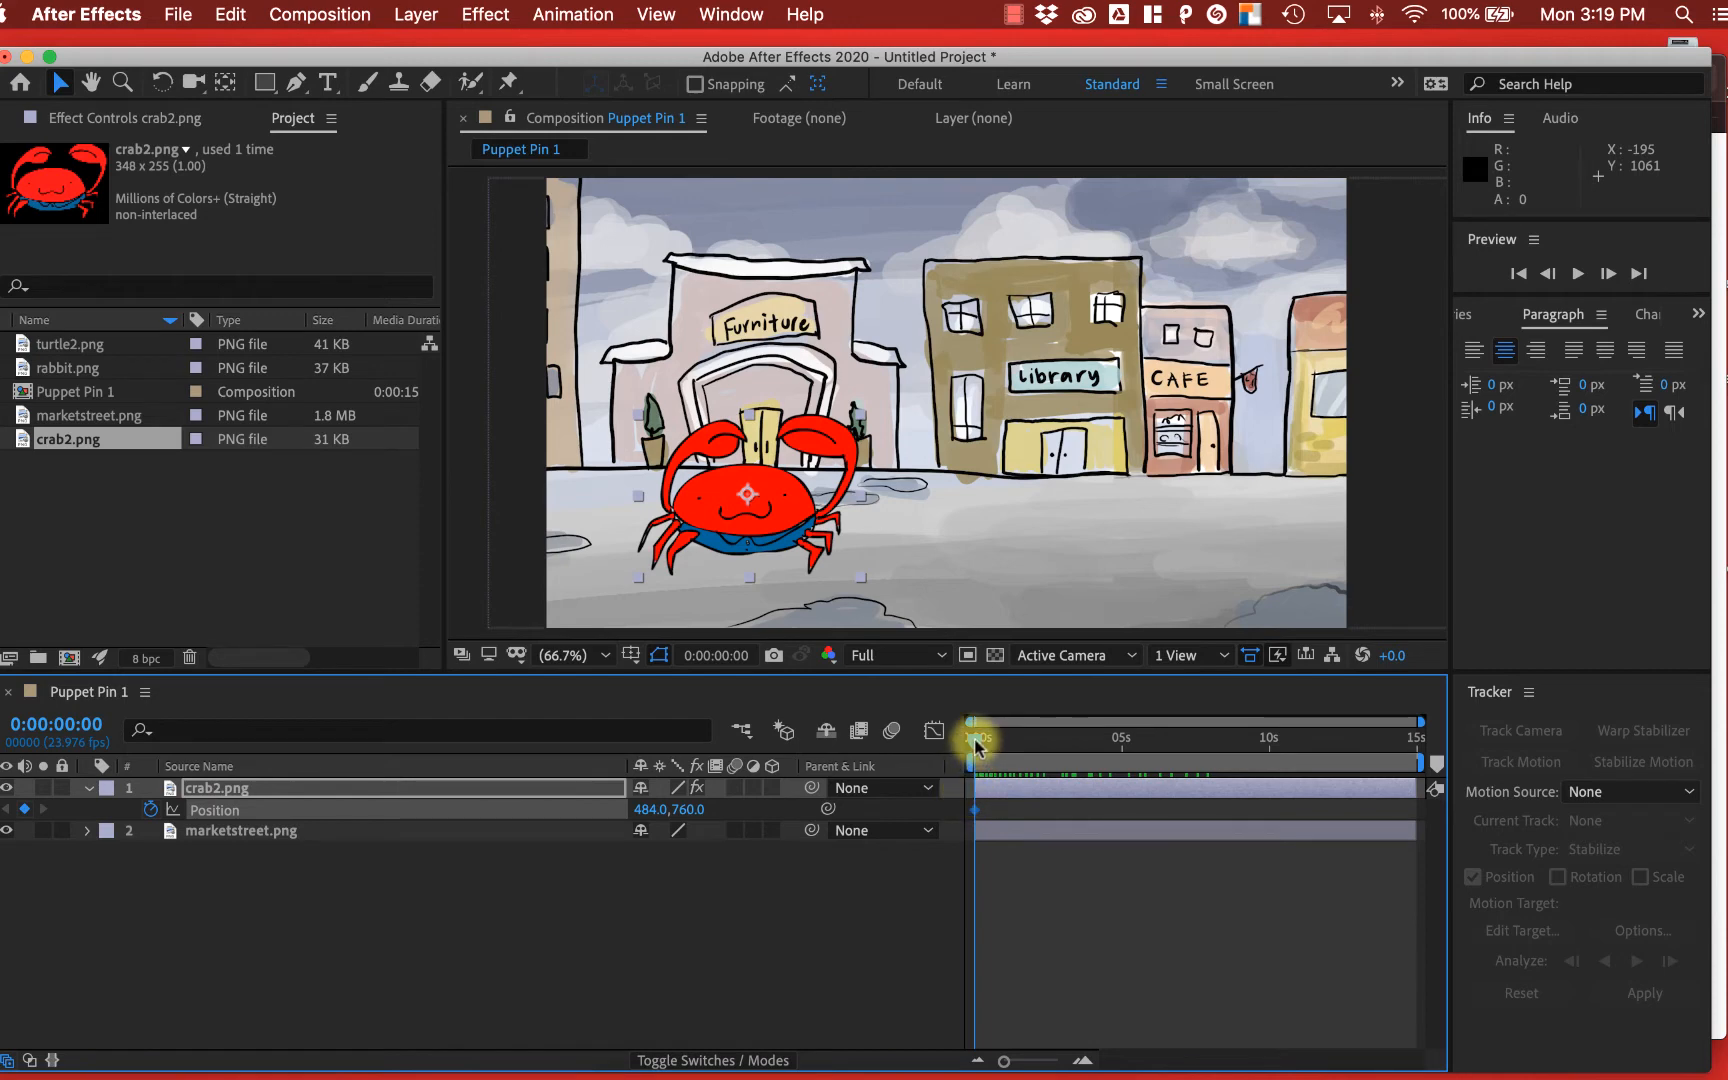
left_click_drag(975, 745, 1272, 765)
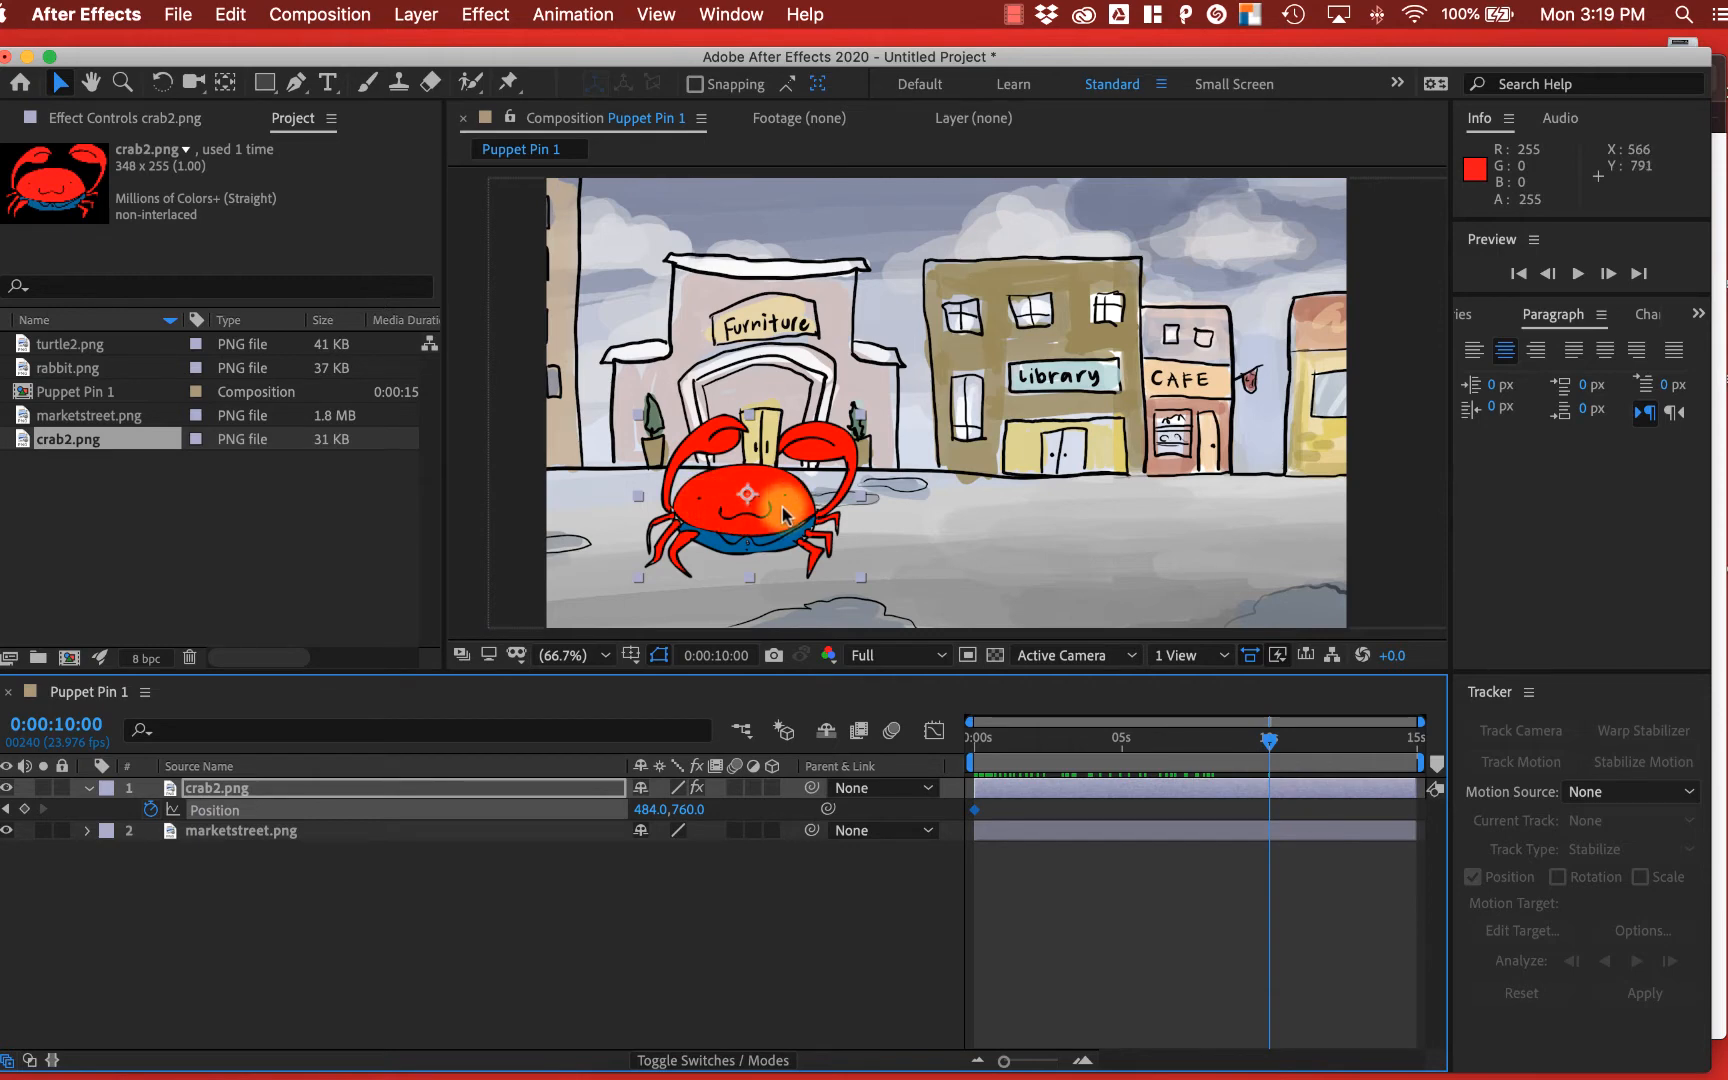
left_click_drag(783, 514, 1007, 516)
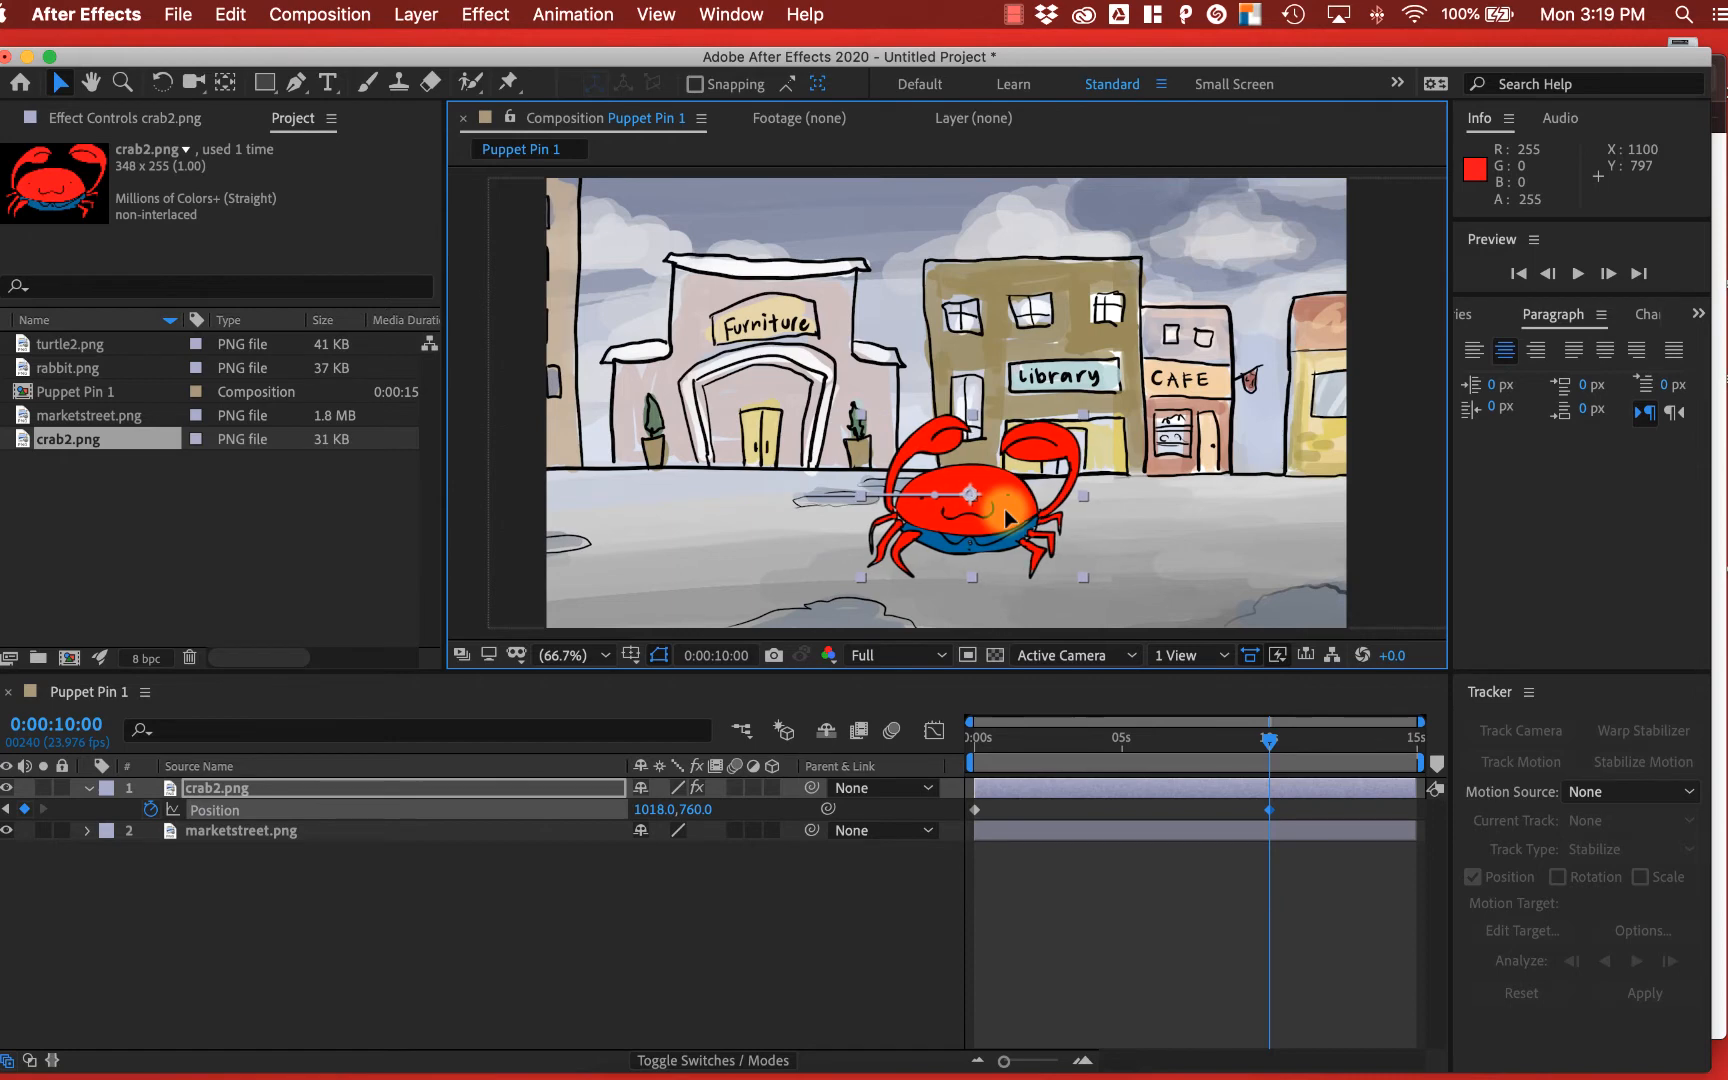
left_click_drag(1269, 740, 1100, 740)
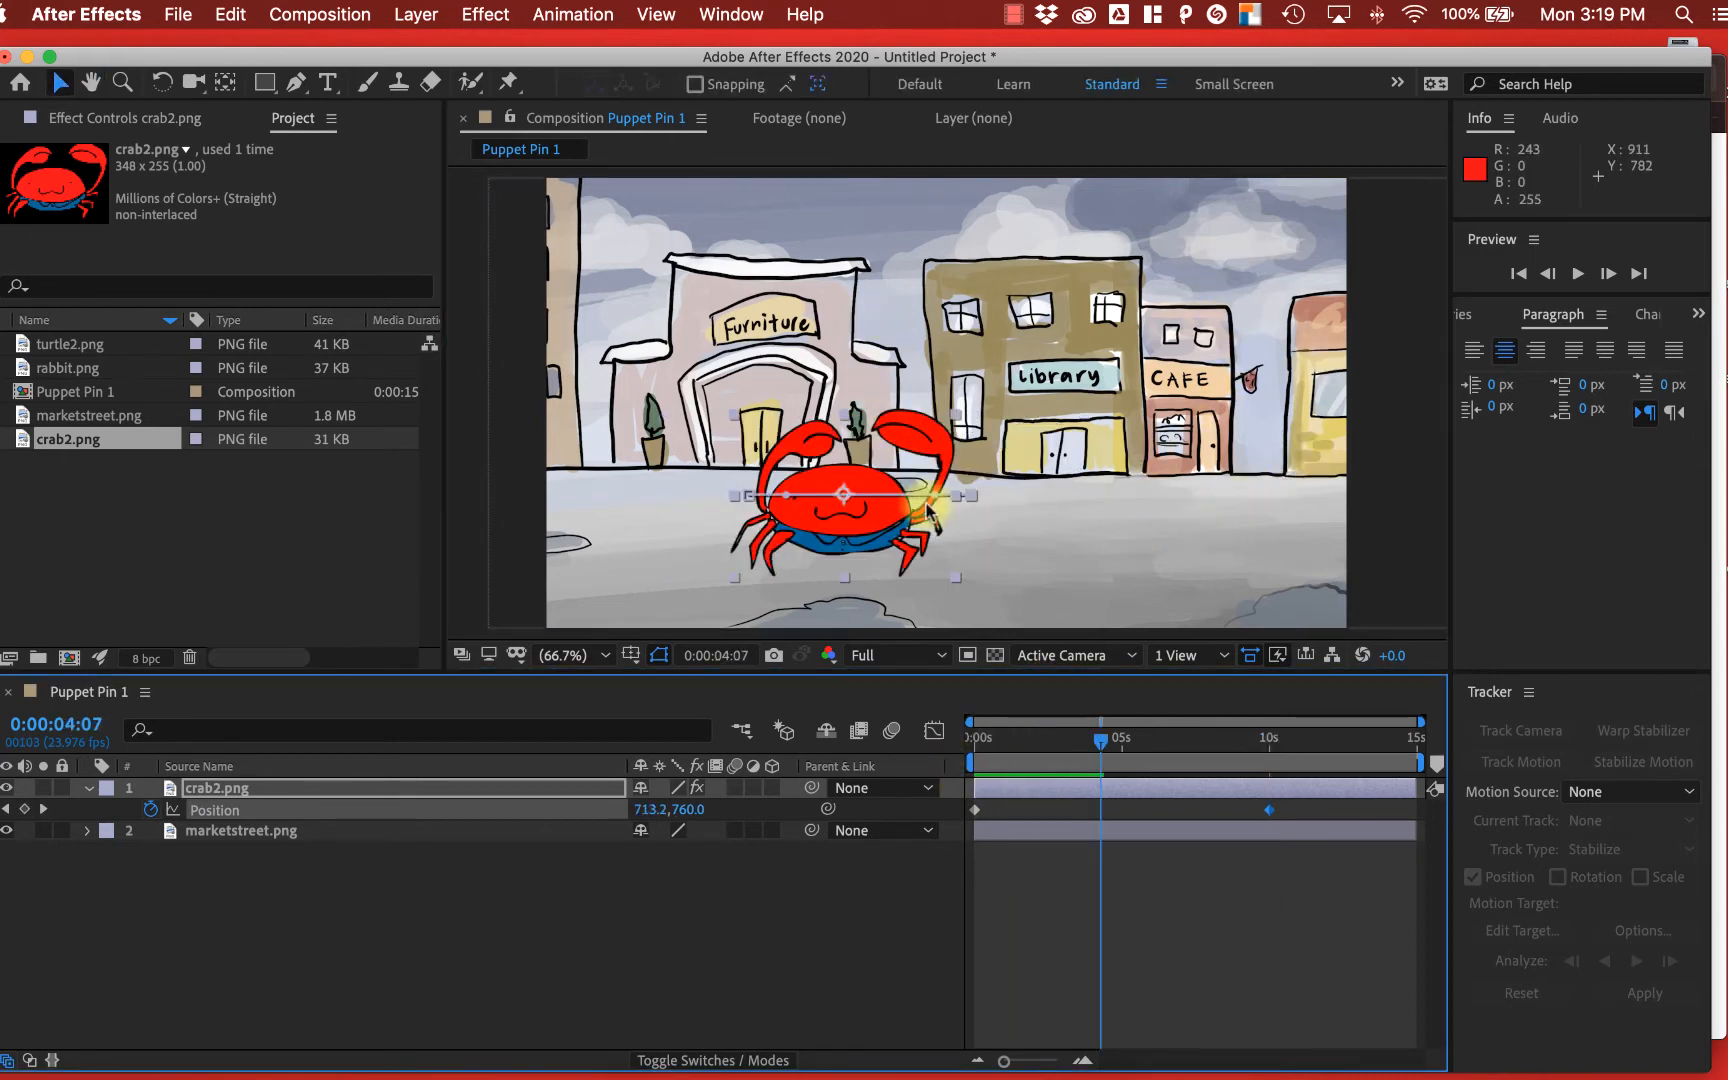
left_click_drag(1107, 752, 972, 756)
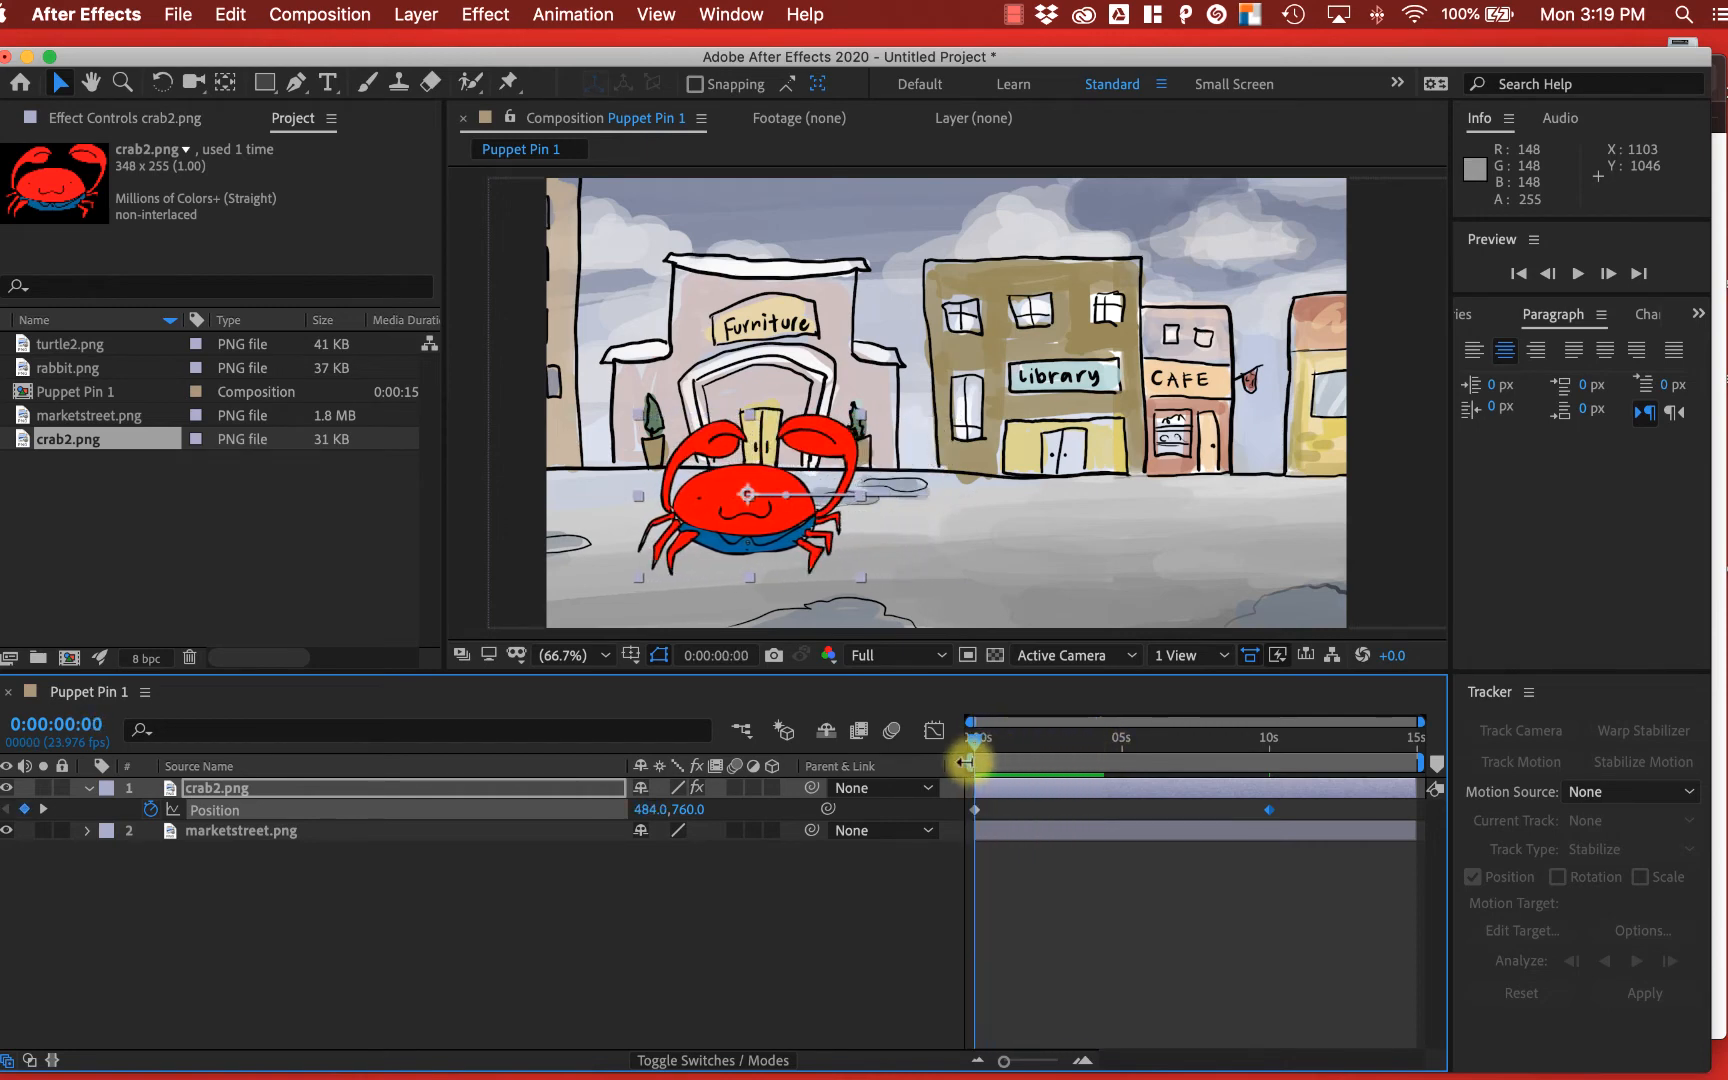
- Keyframe marketstreet.png's Position at 0:00:00:00, slide the street left to 1123, 540 at 0:00:10:00, and play the animation
left_click(985, 340)
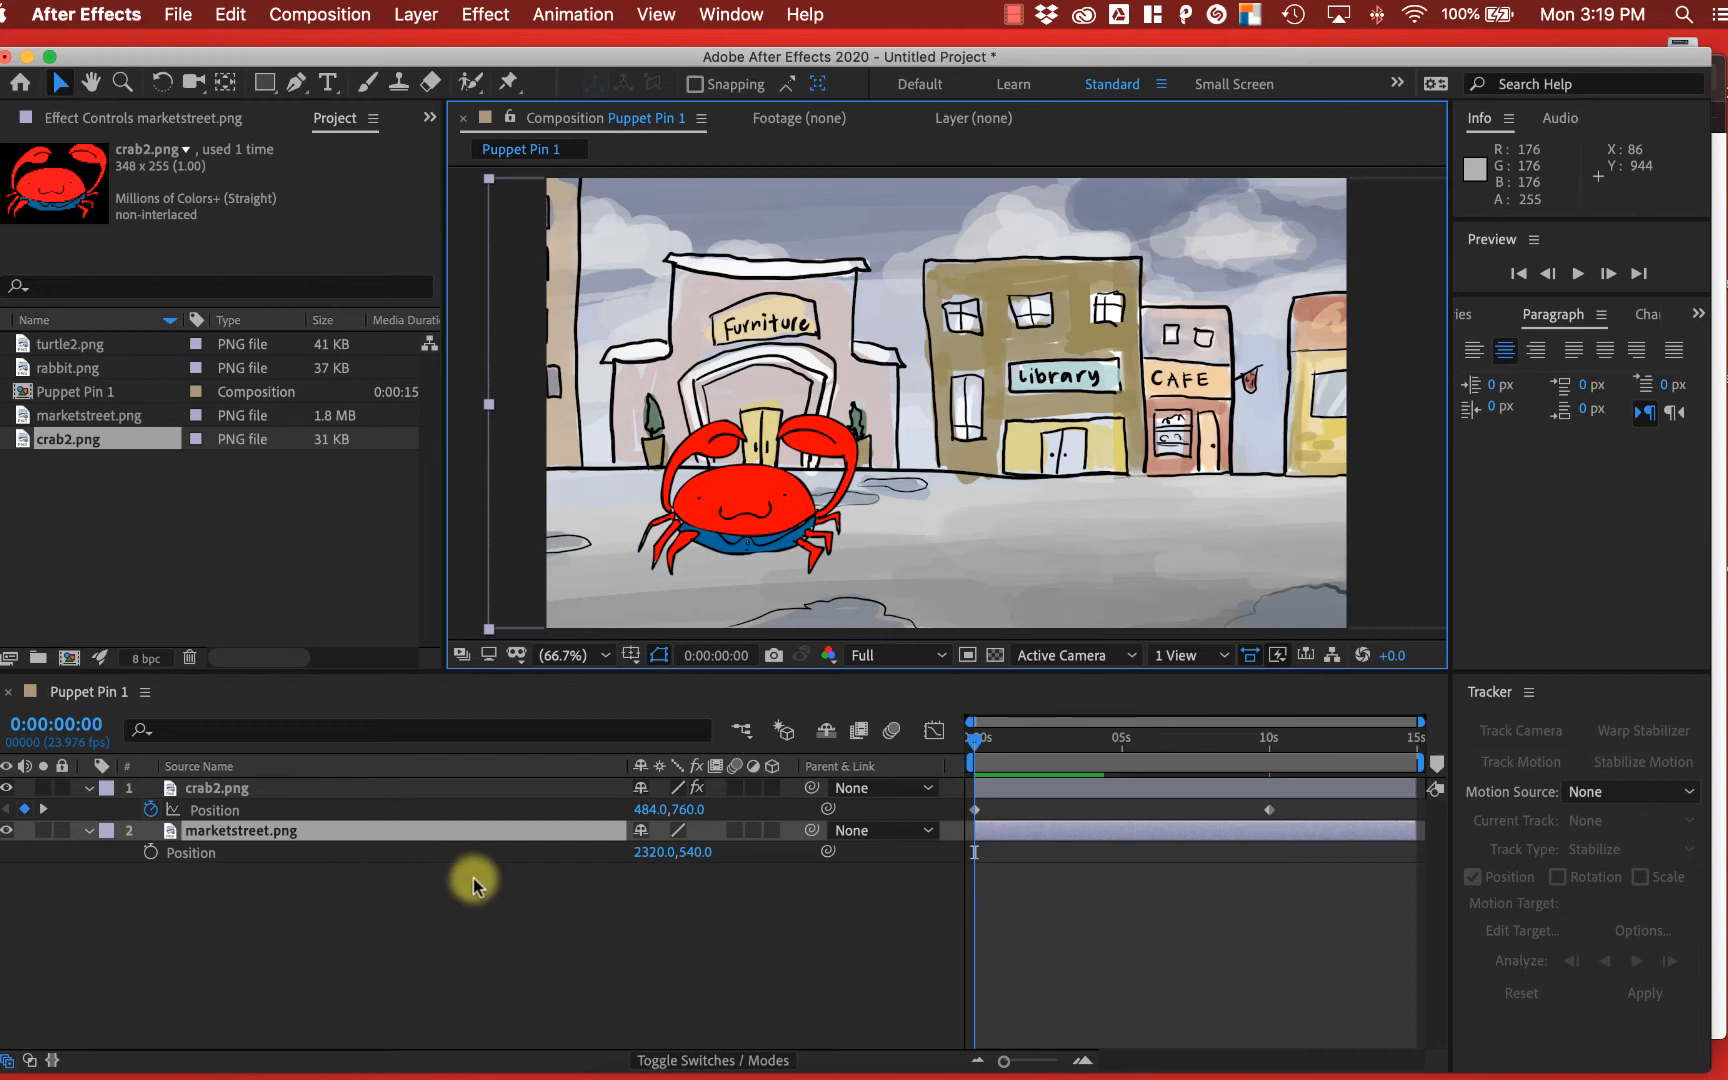
left_click(150, 852)
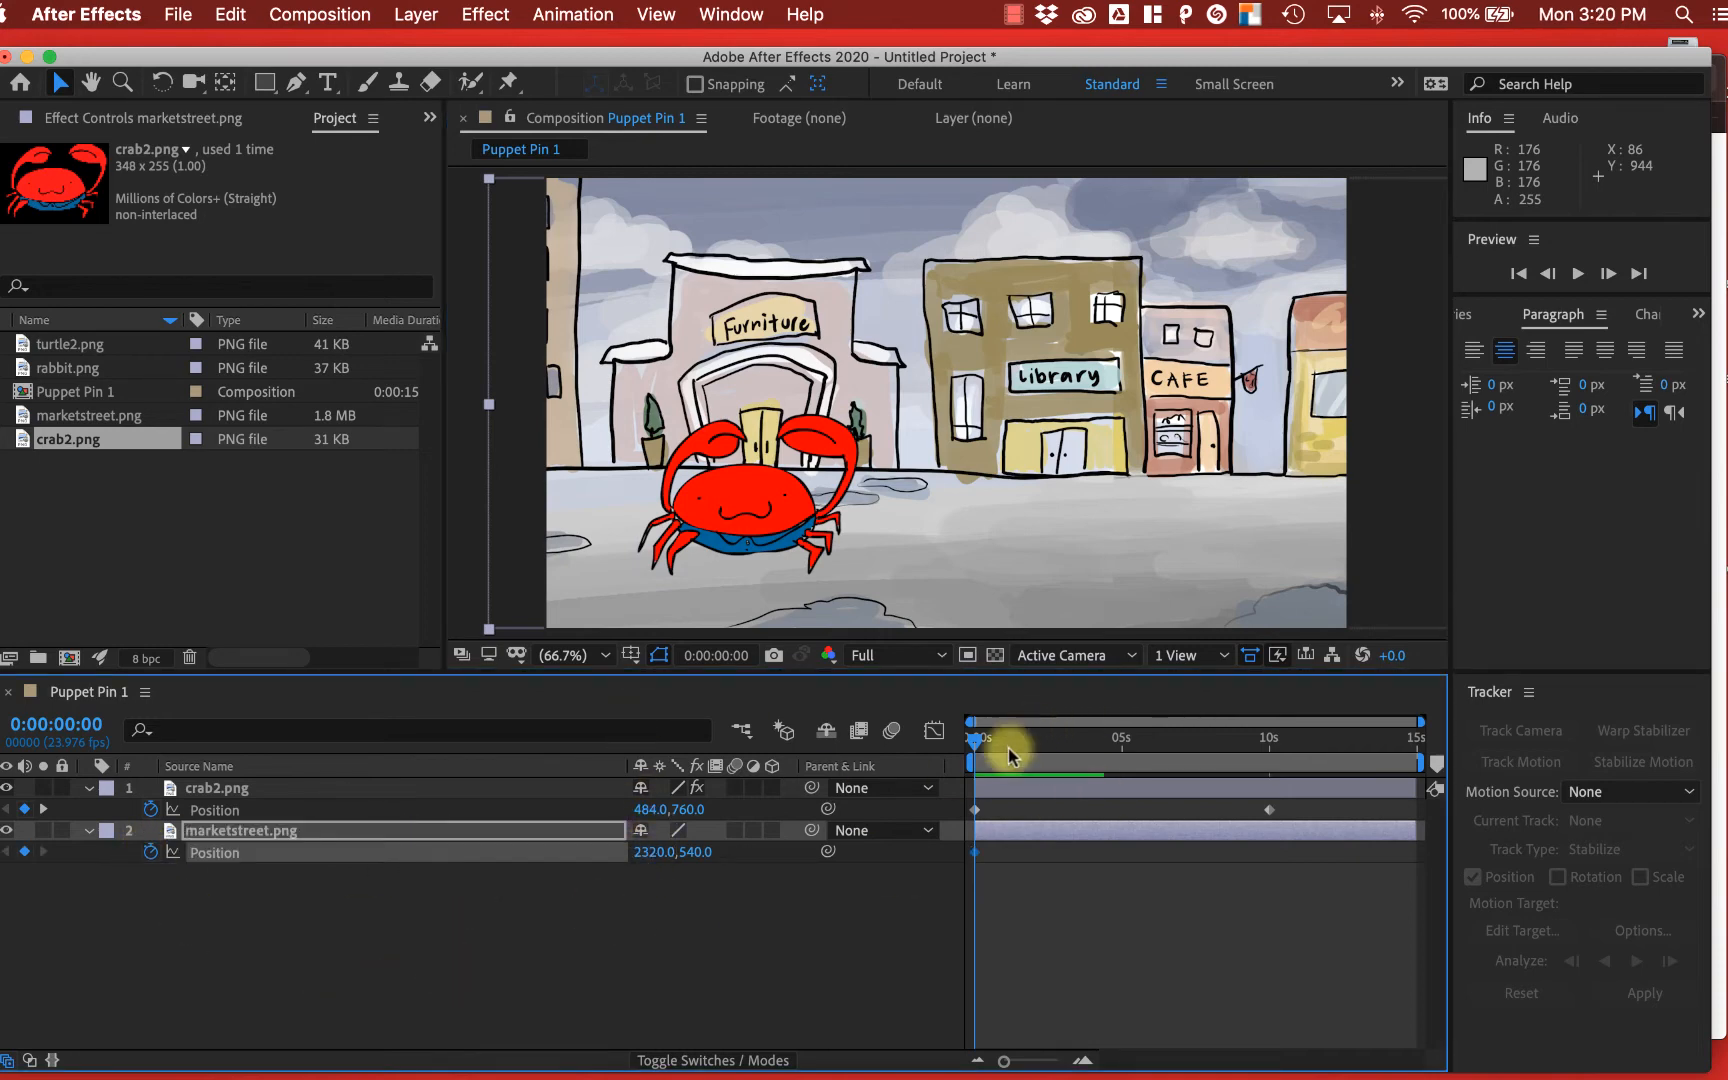
left_click_drag(979, 745, 1267, 760)
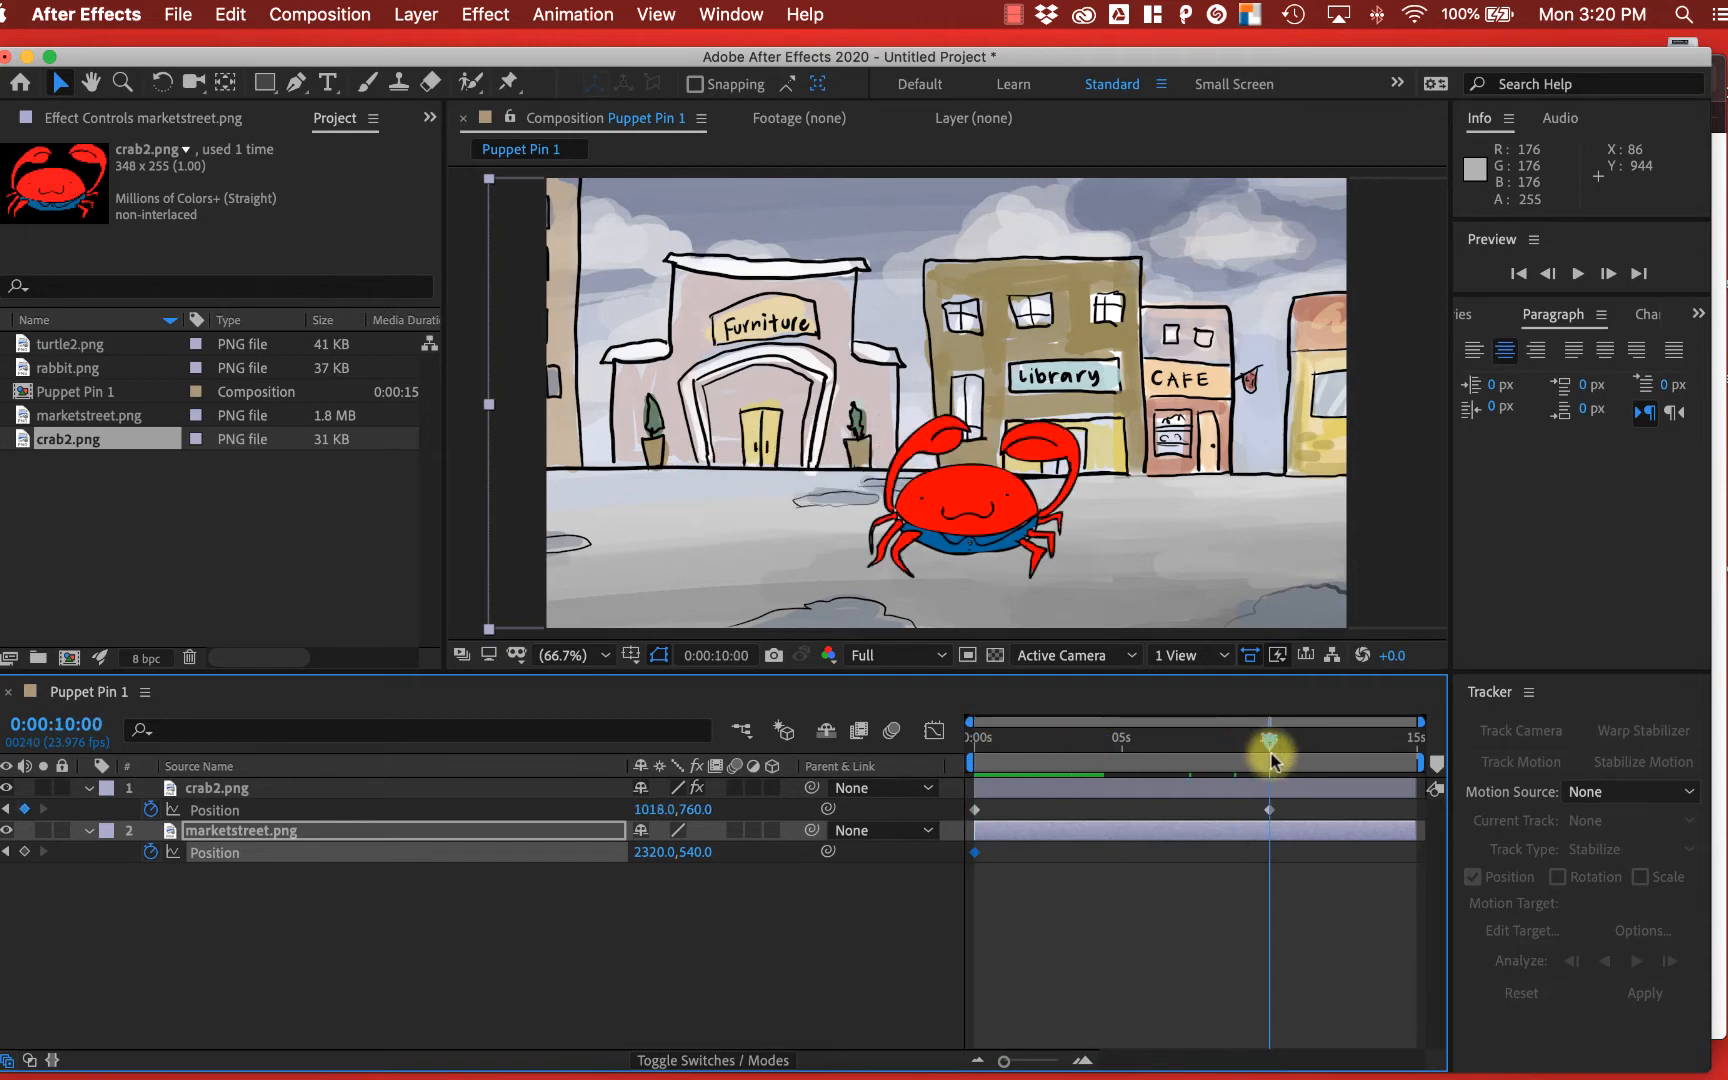
left_click(1252, 340)
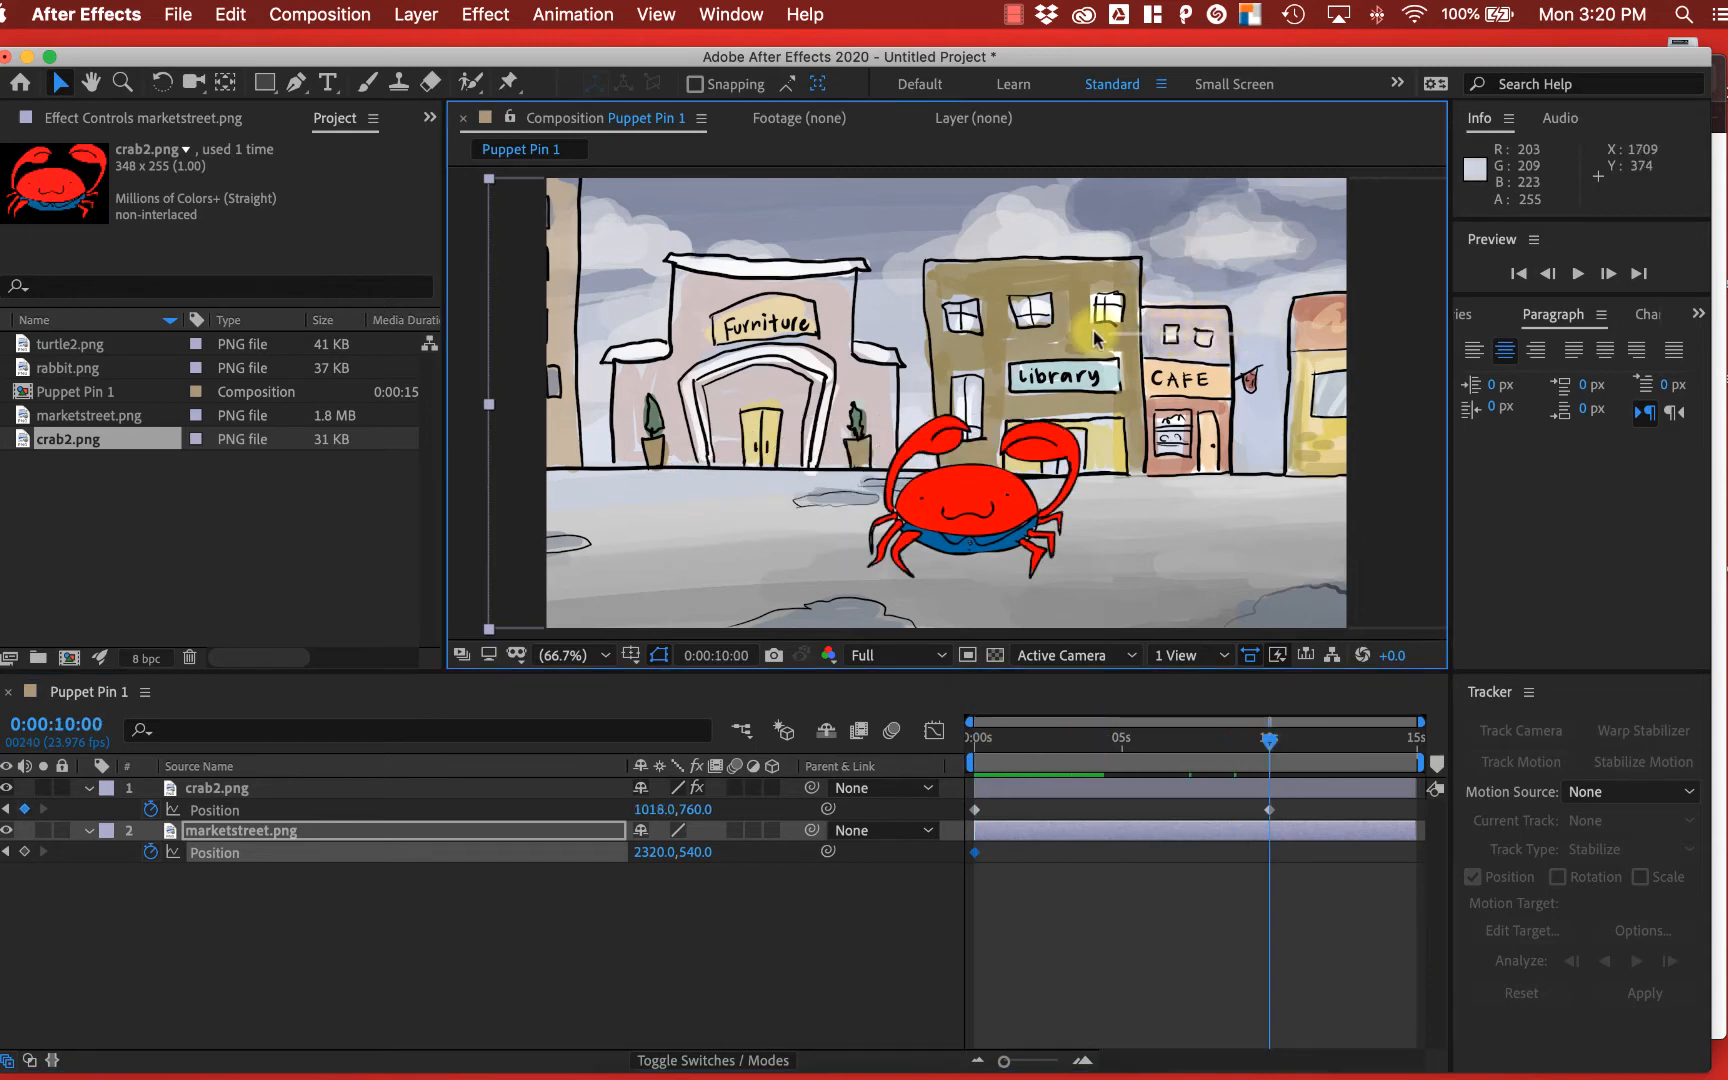
left_click_drag(1068, 310, 574, 296)
left_click(1053, 737)
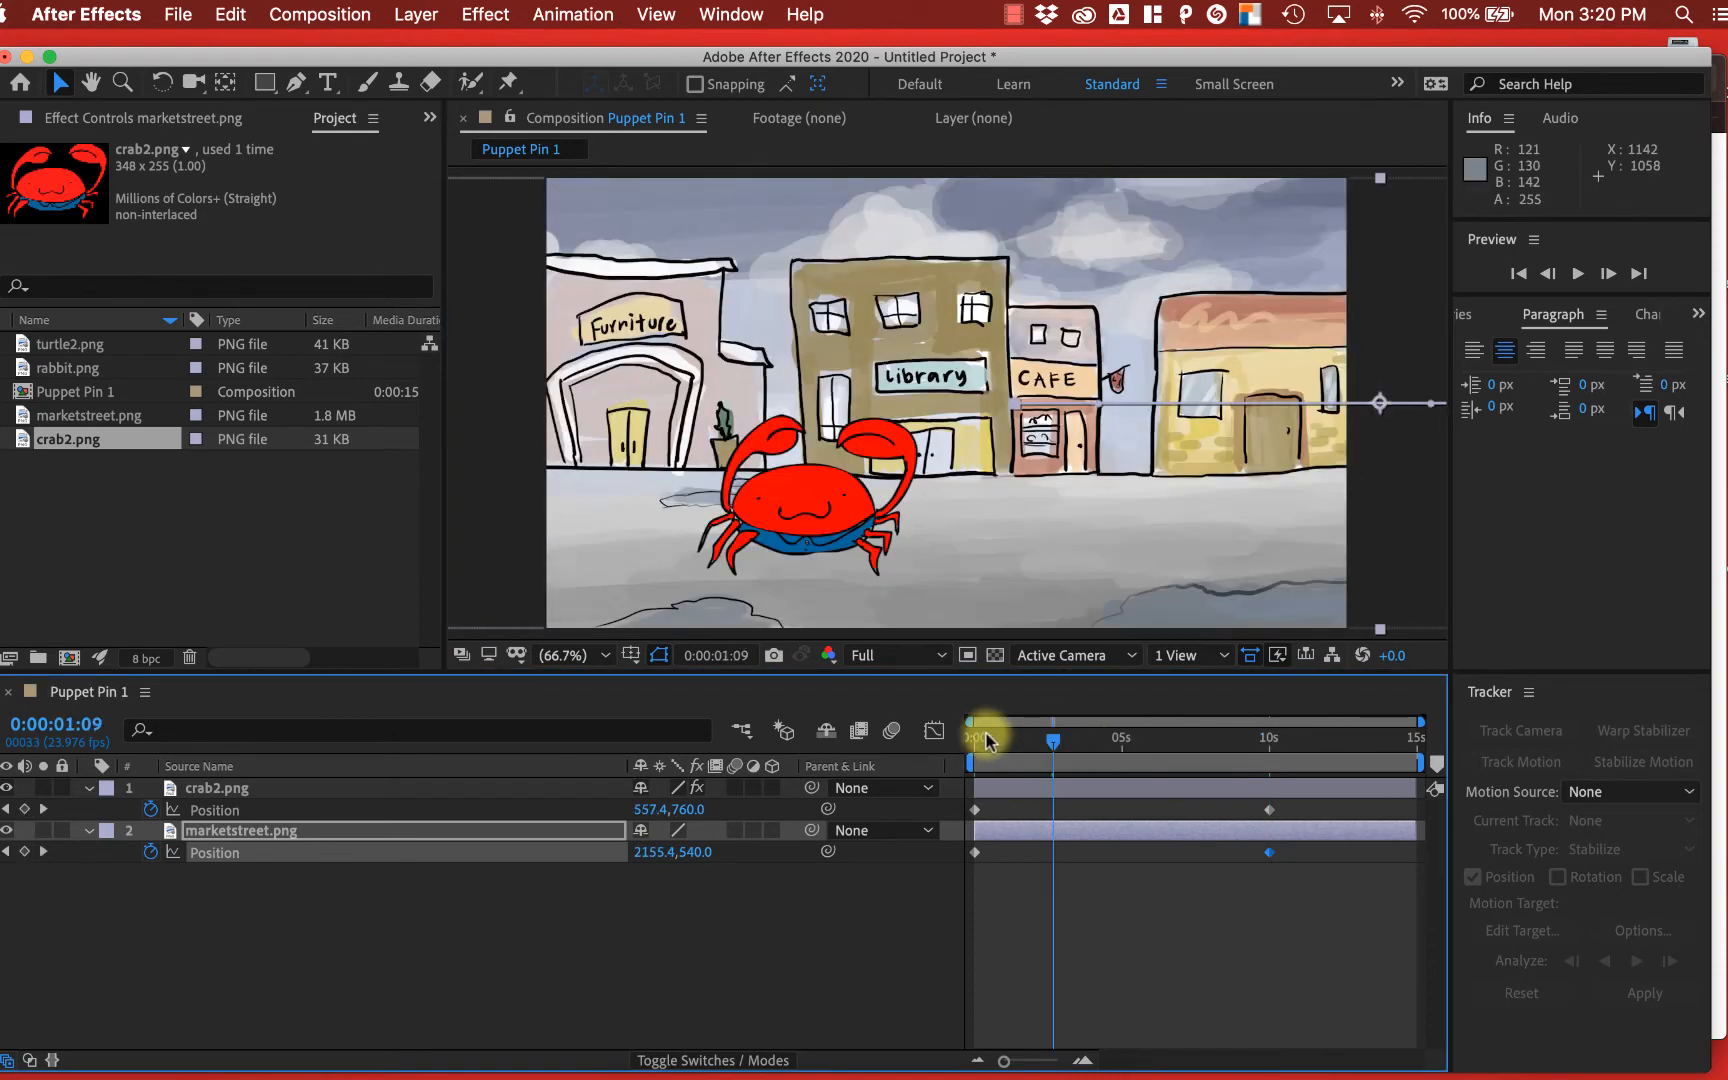
left_click_drag(986, 740, 960, 738)
key("space")
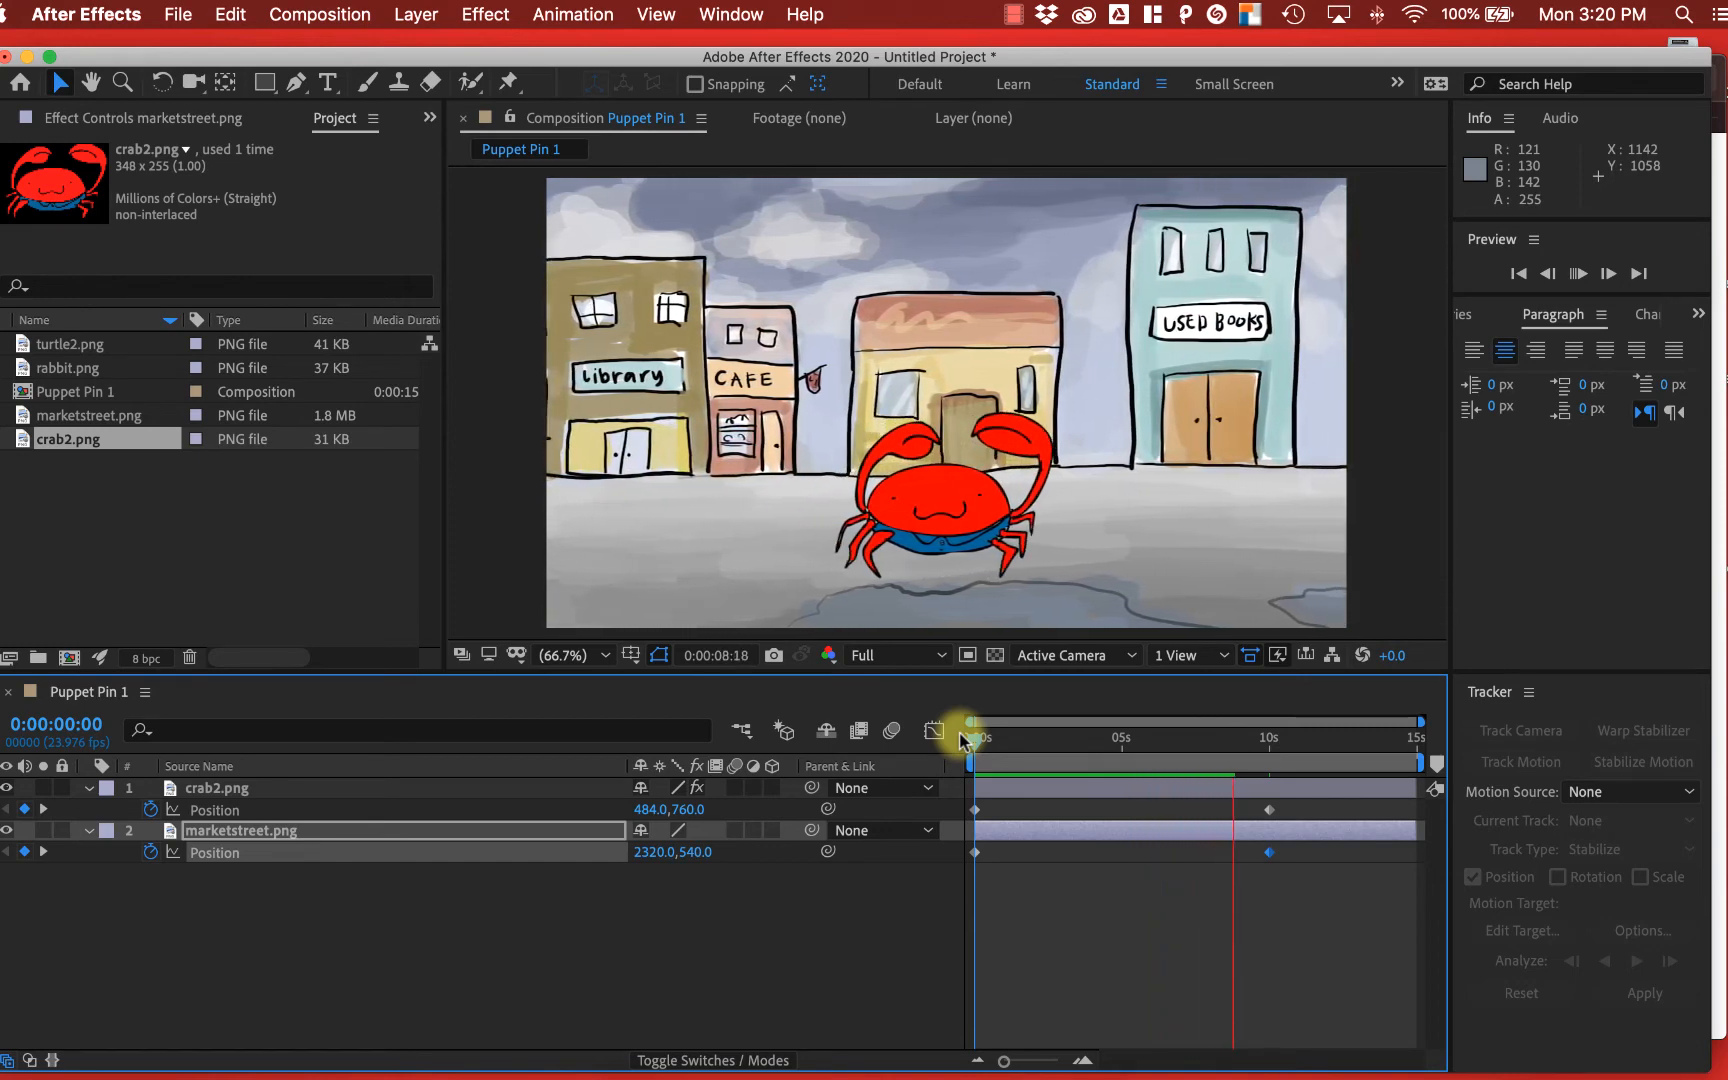
- Add turtle2.png at 0:00:10:00, standing on the street in front of the Used Books store
left_click_drag(960, 740, 1272, 745)
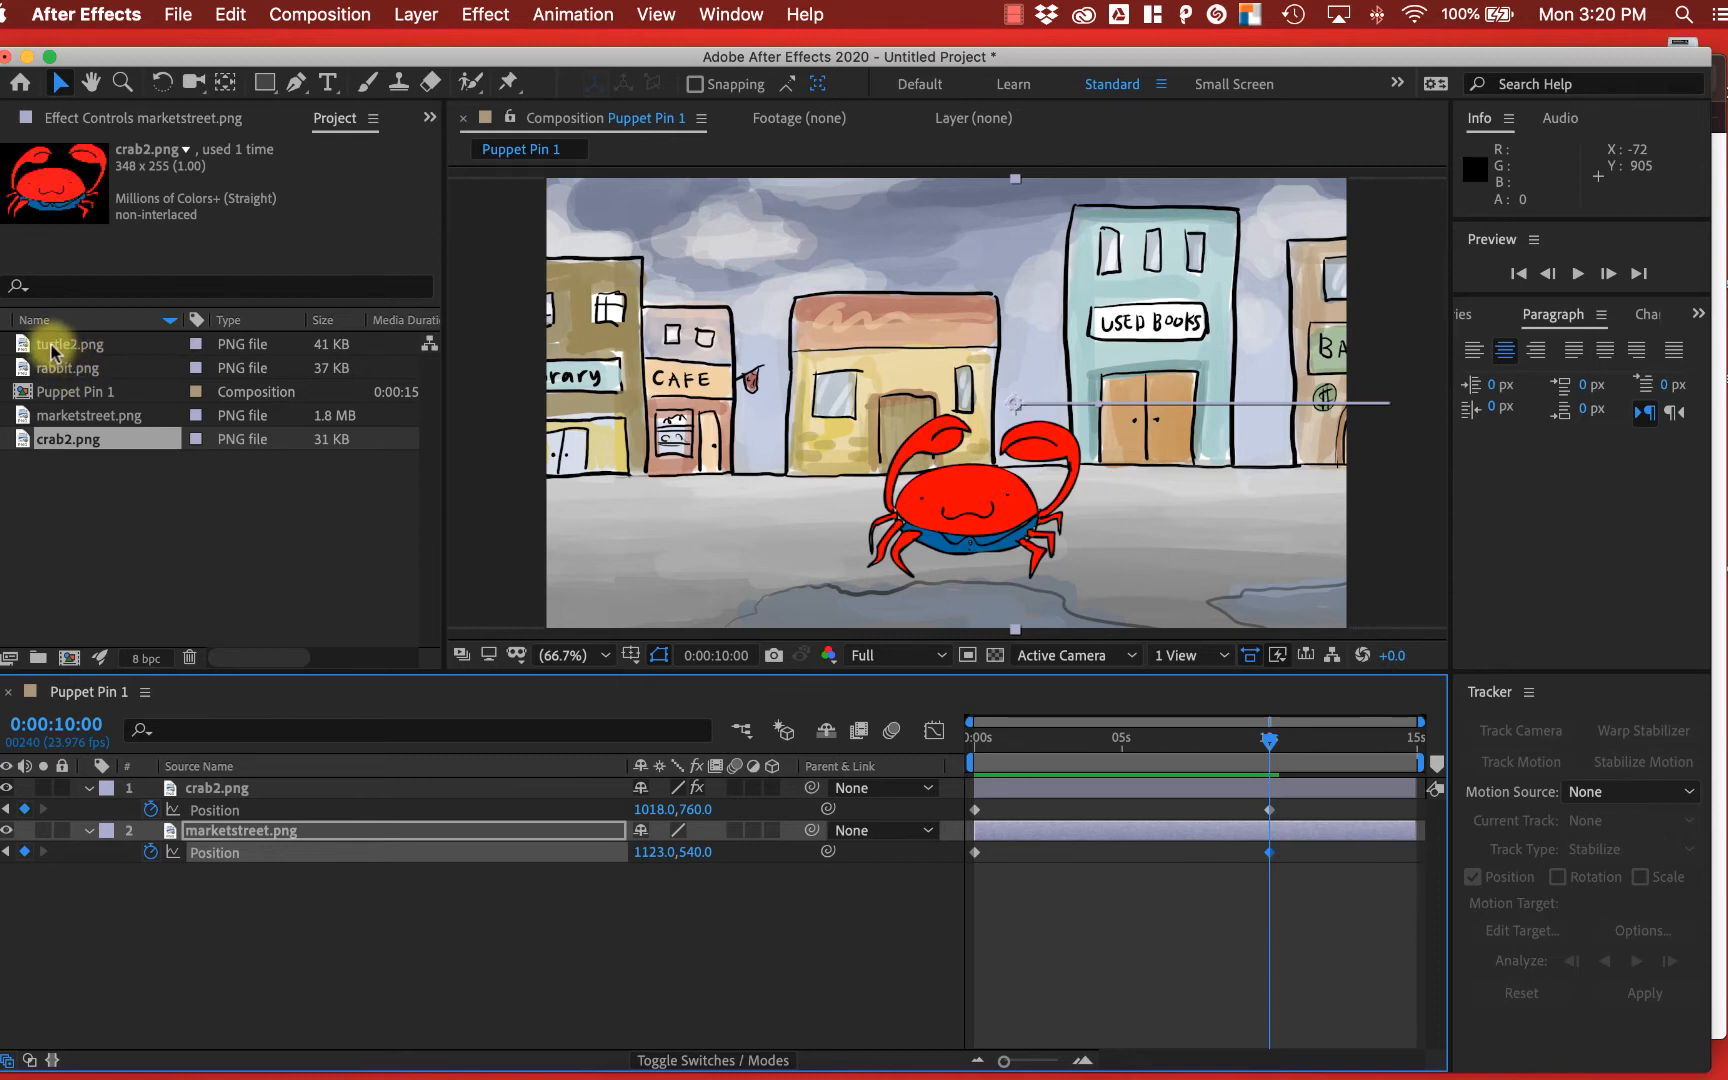
left_click_drag(50, 350, 1180, 480)
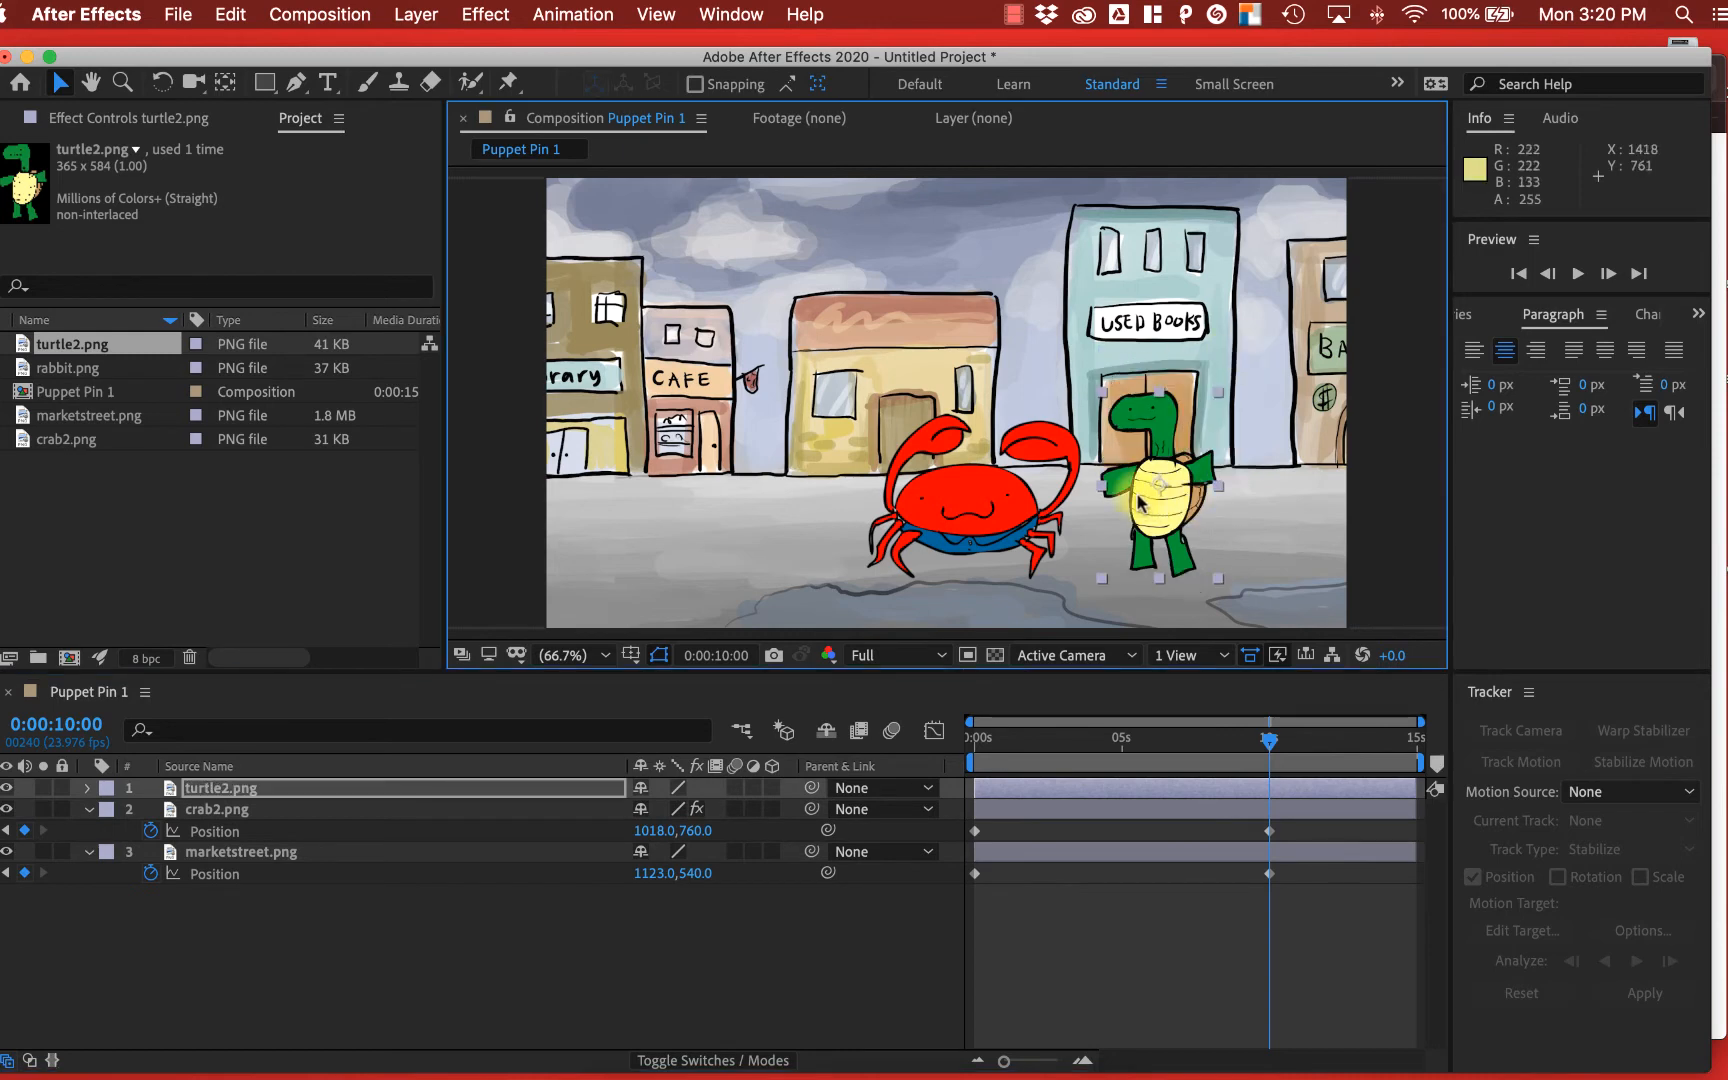
left_click_drag(1270, 741, 1211, 755)
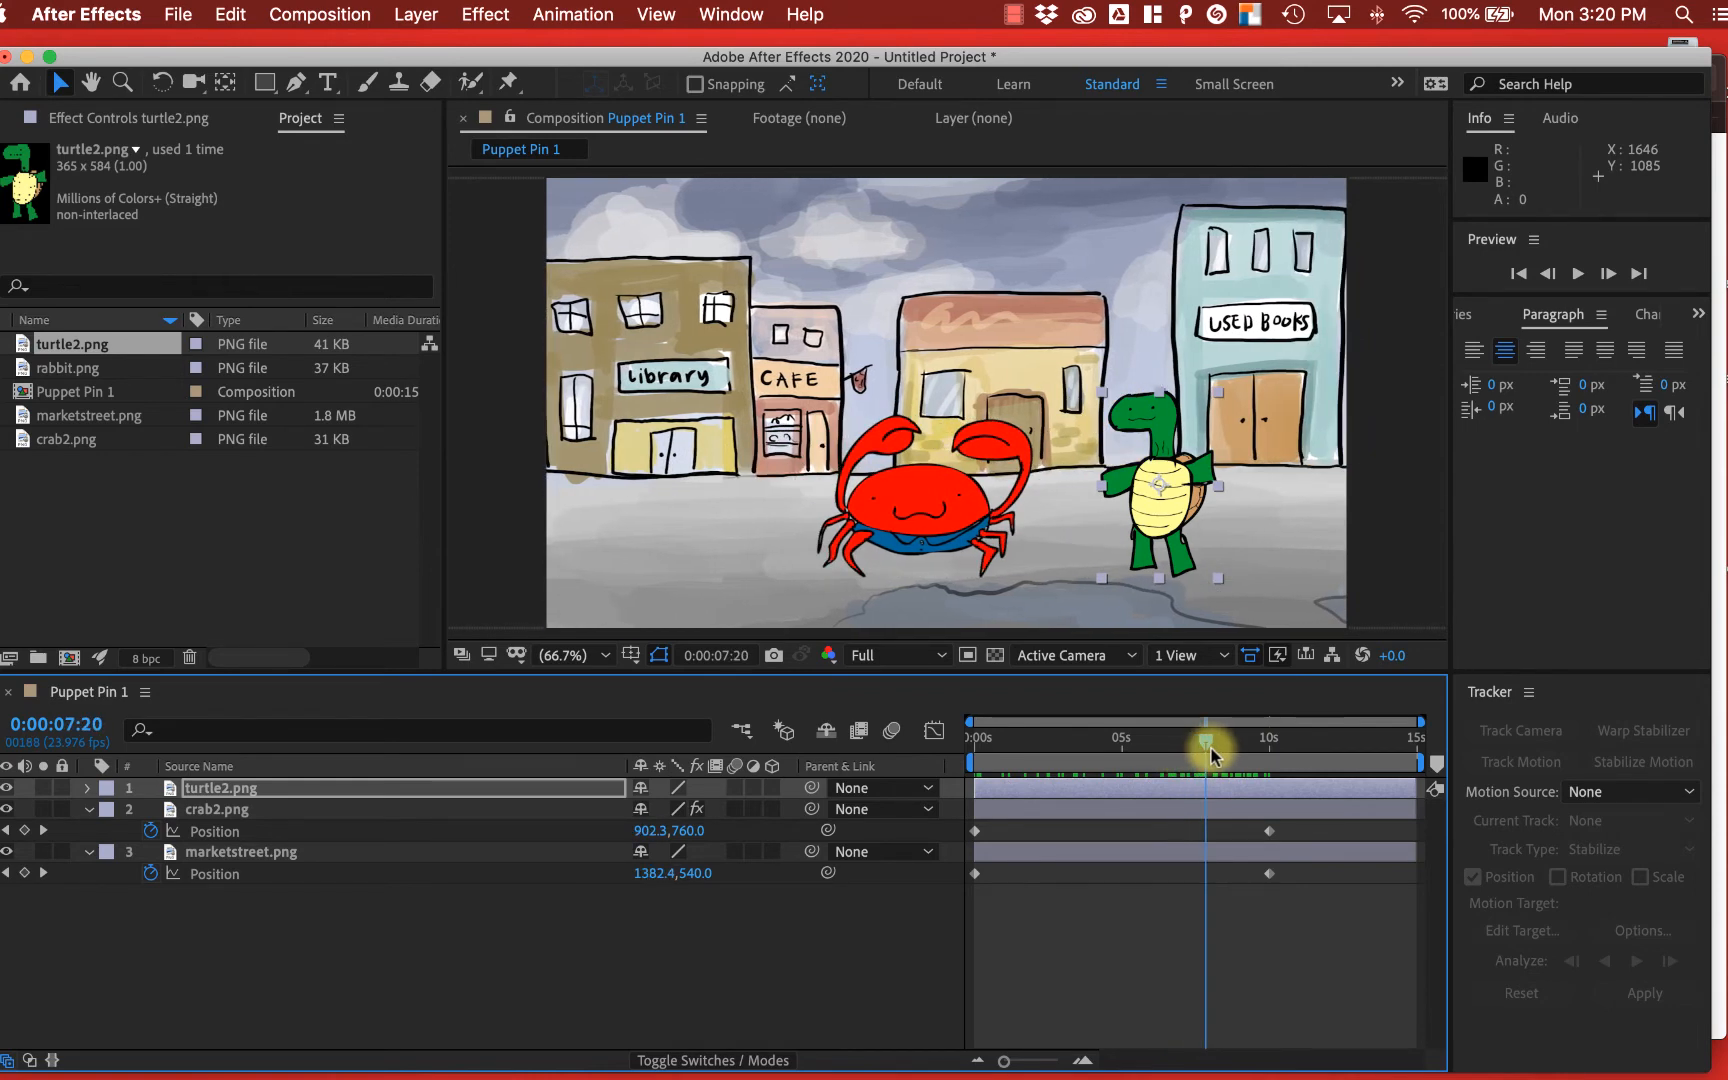
- Parent the turtle2.png layer to marketstreet.png at 0:00:10:00 and check that it follows the street
left_click_drag(1211, 755, 1269, 752)
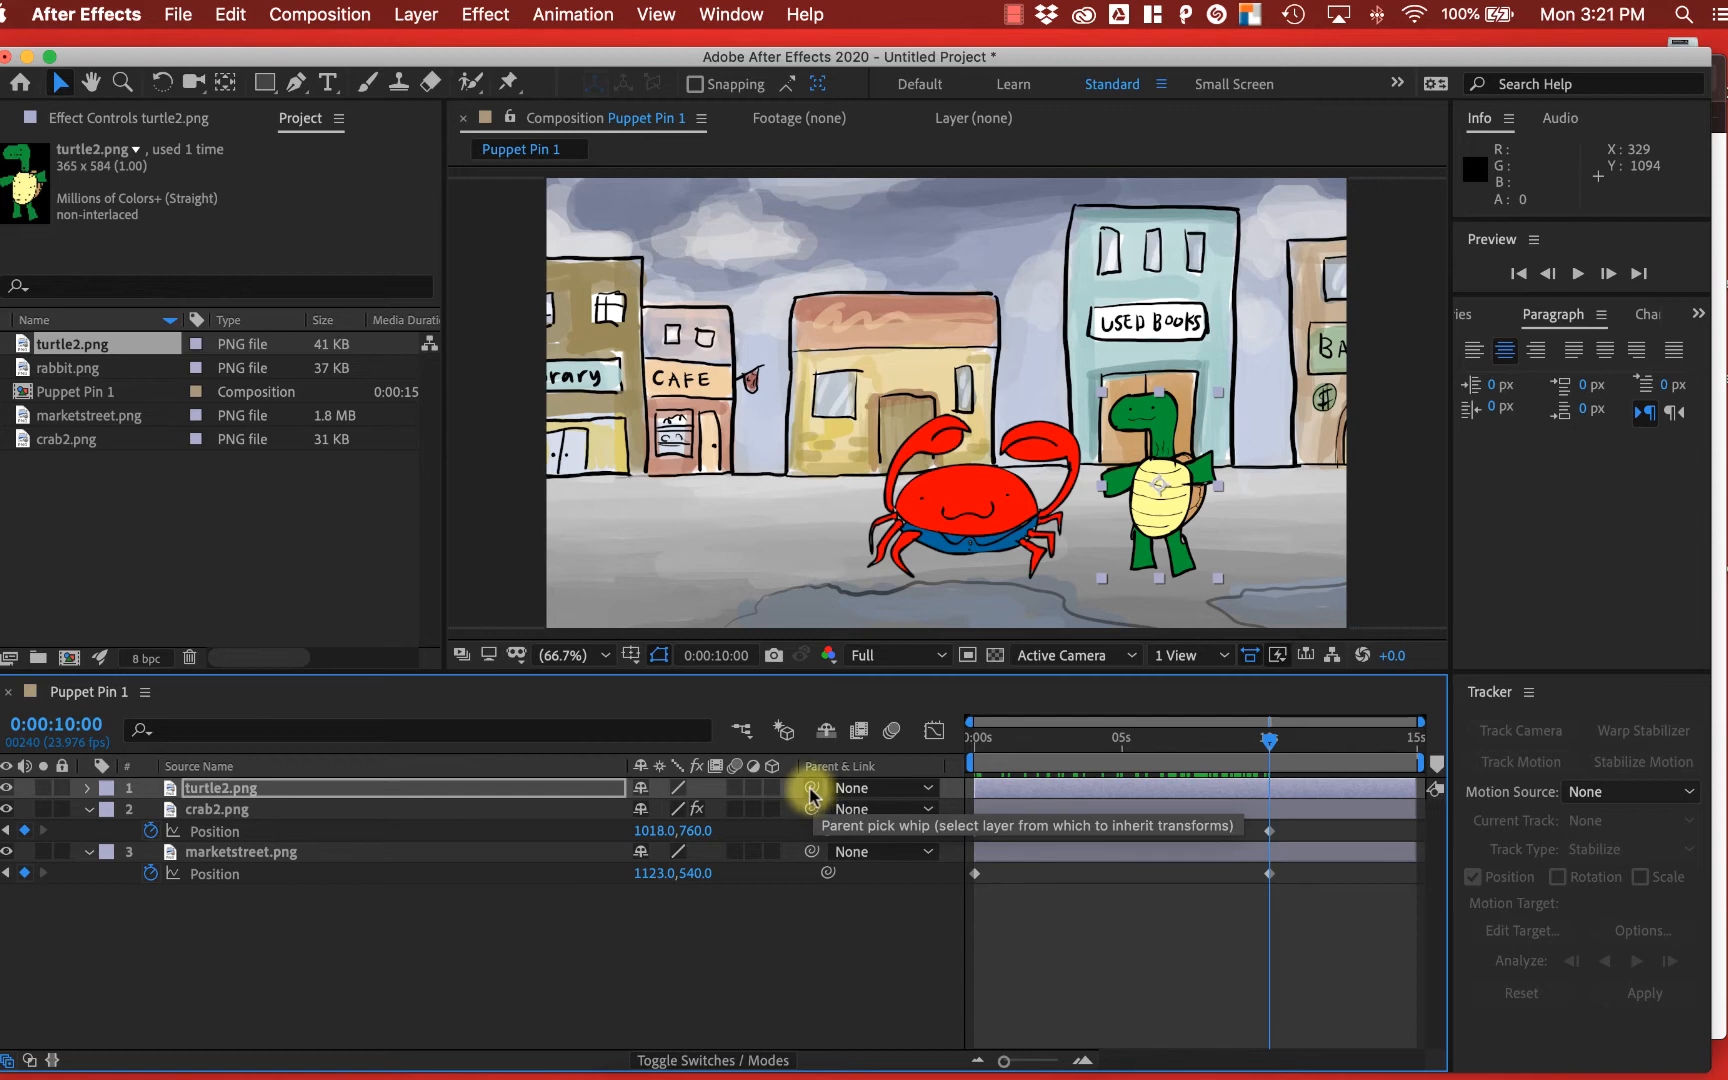
left_click_drag(811, 789, 252, 860)
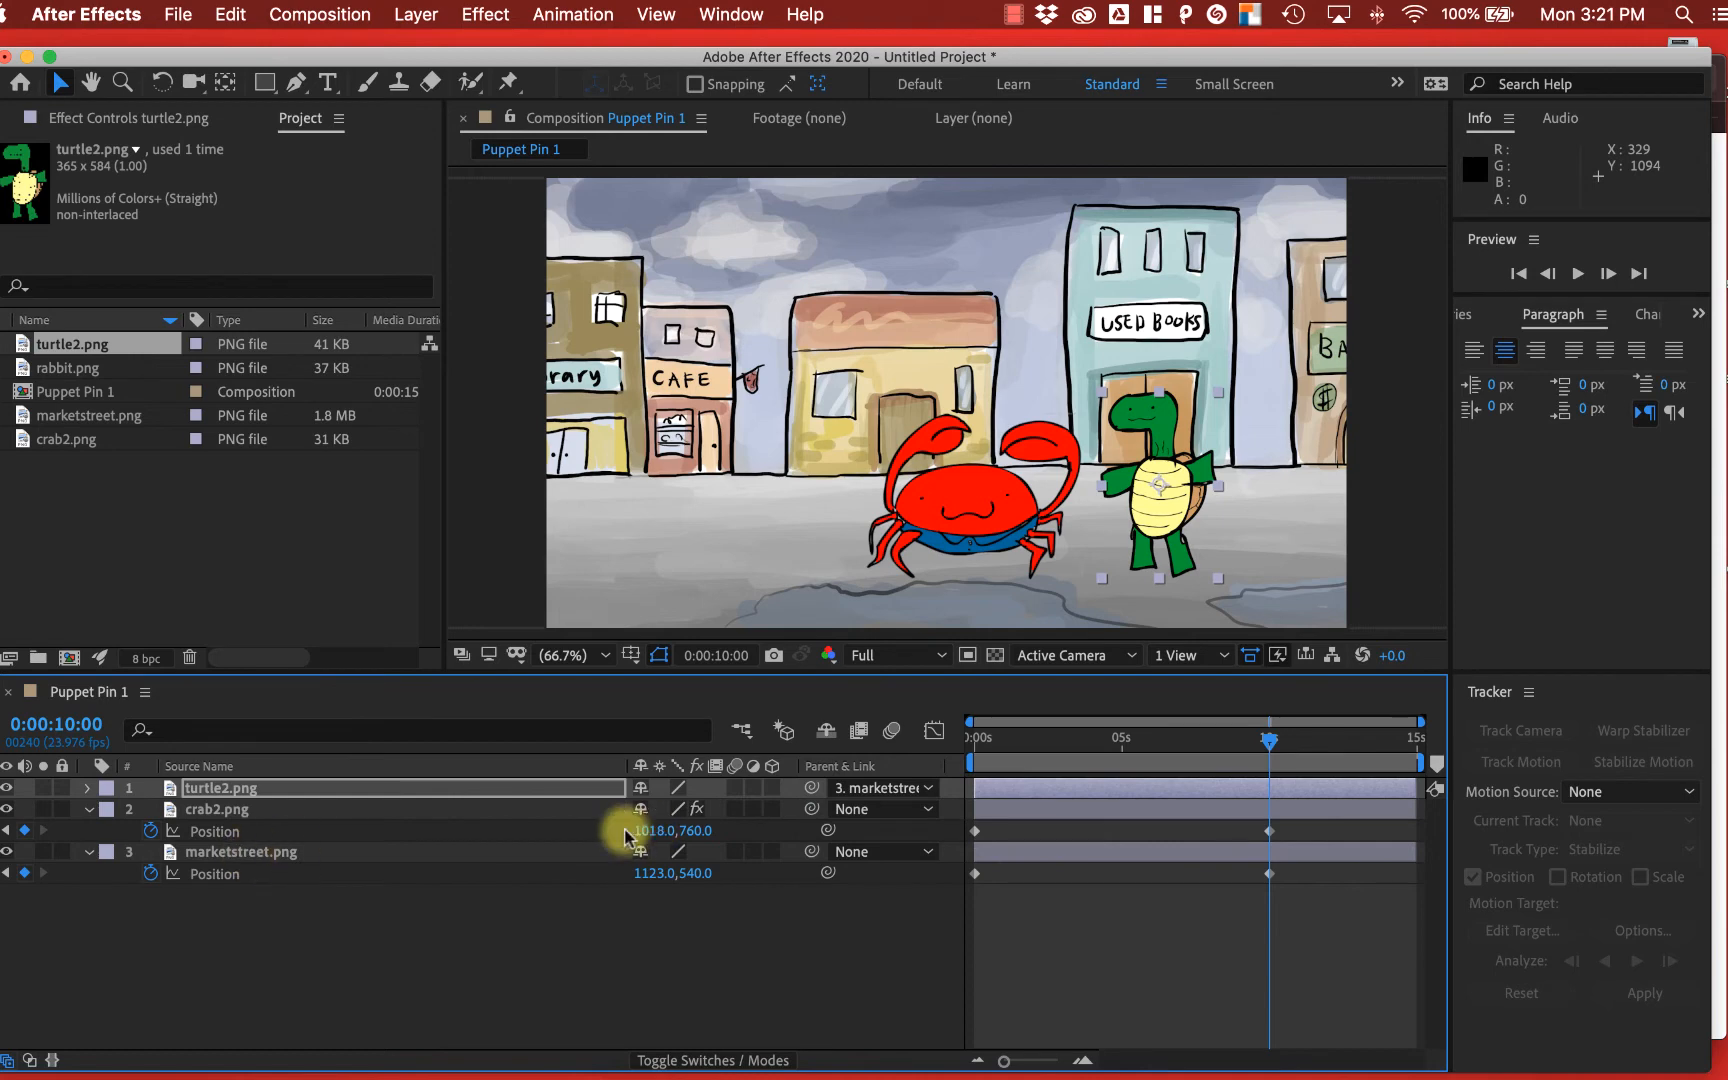
left_click_drag(1272, 742, 978, 750)
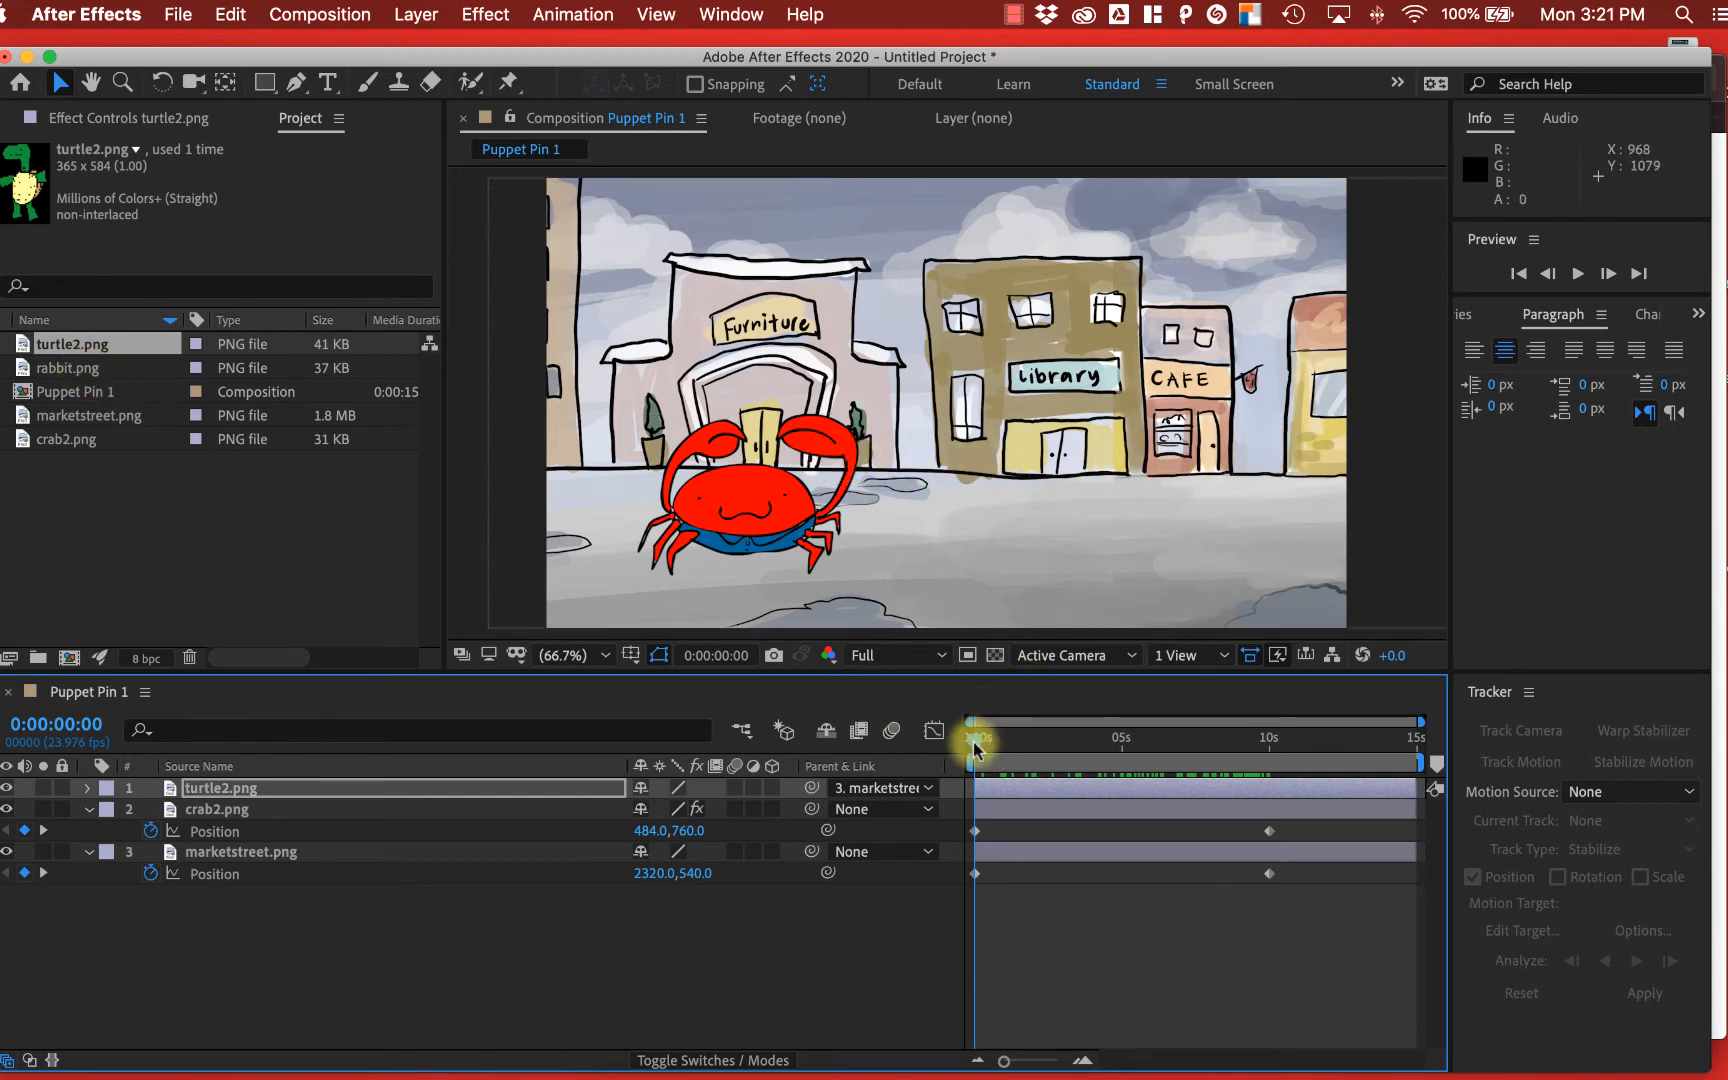
left_click_drag(977, 748, 1010, 744)
- Add rabbit.png at 0:00:00:00 beside the Cafe and scale it down
left_click_drag(68, 368, 1243, 407)
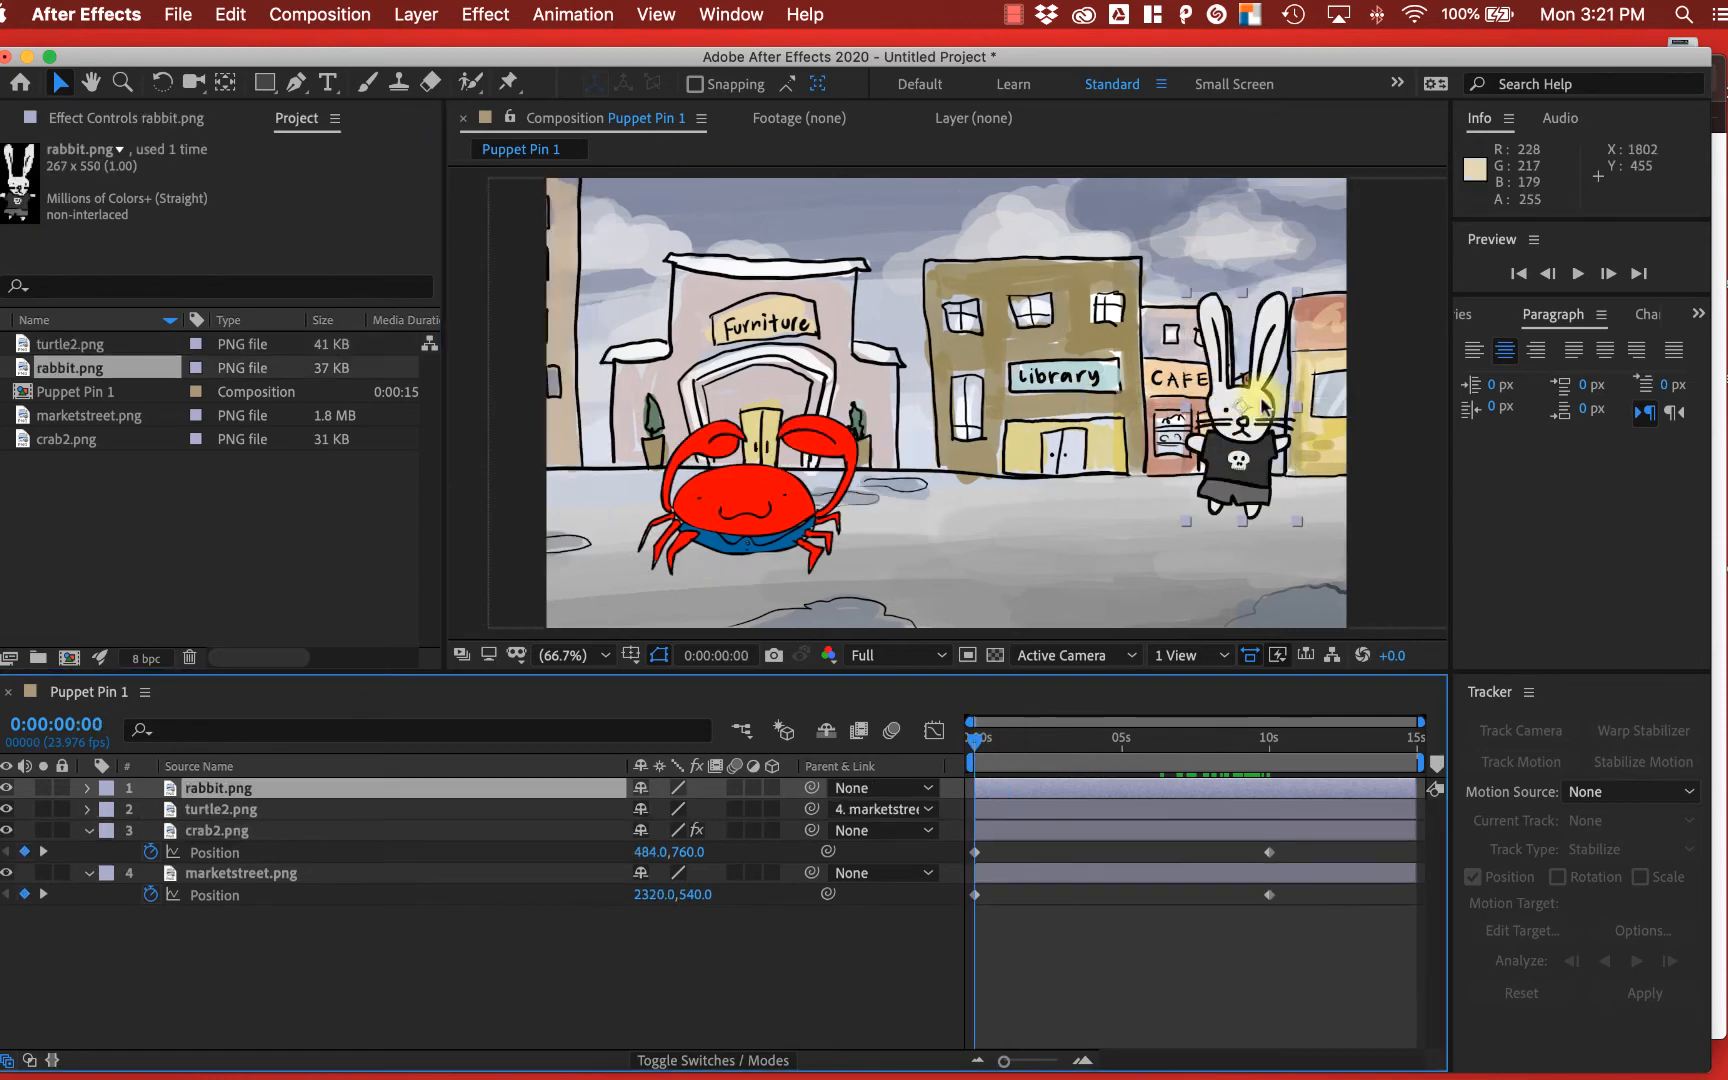
left_click_drag(1297, 293, 1262, 344)
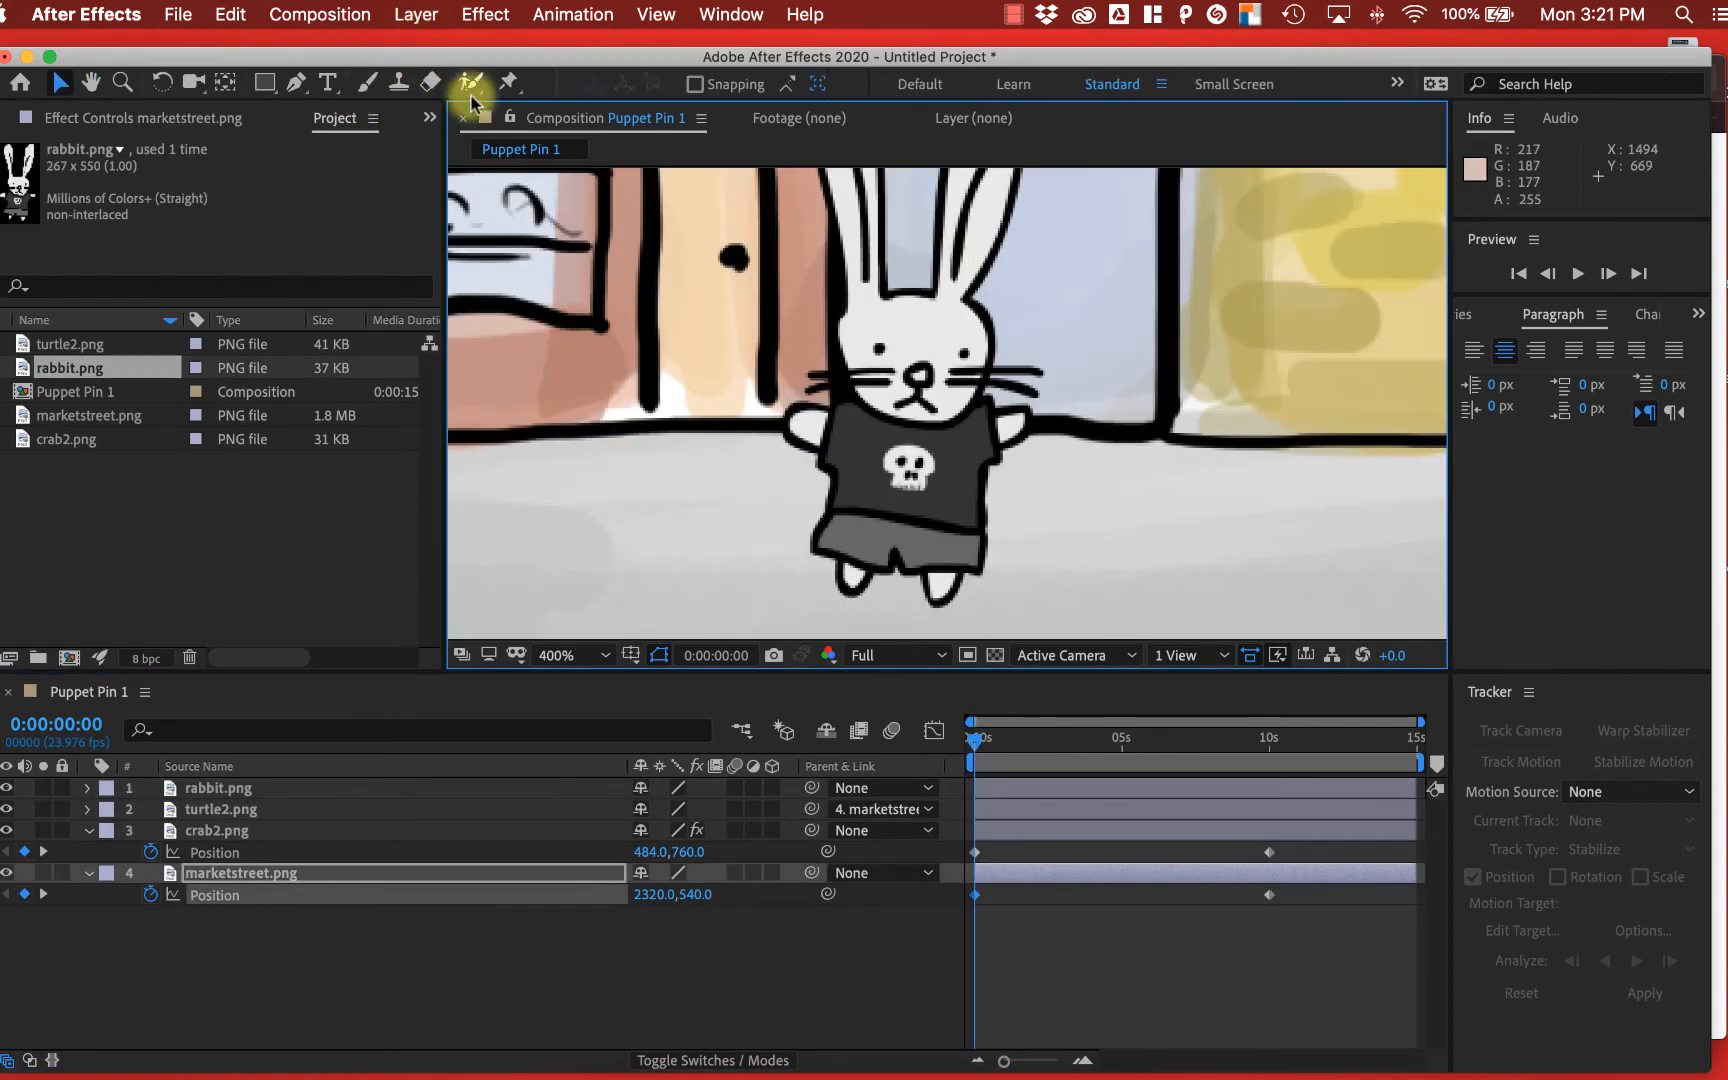
- Add puppet pins to the rabbit's hands, shoulders, shorts and feet, and record real-time motion for its feet and hands
left_click(508, 81)
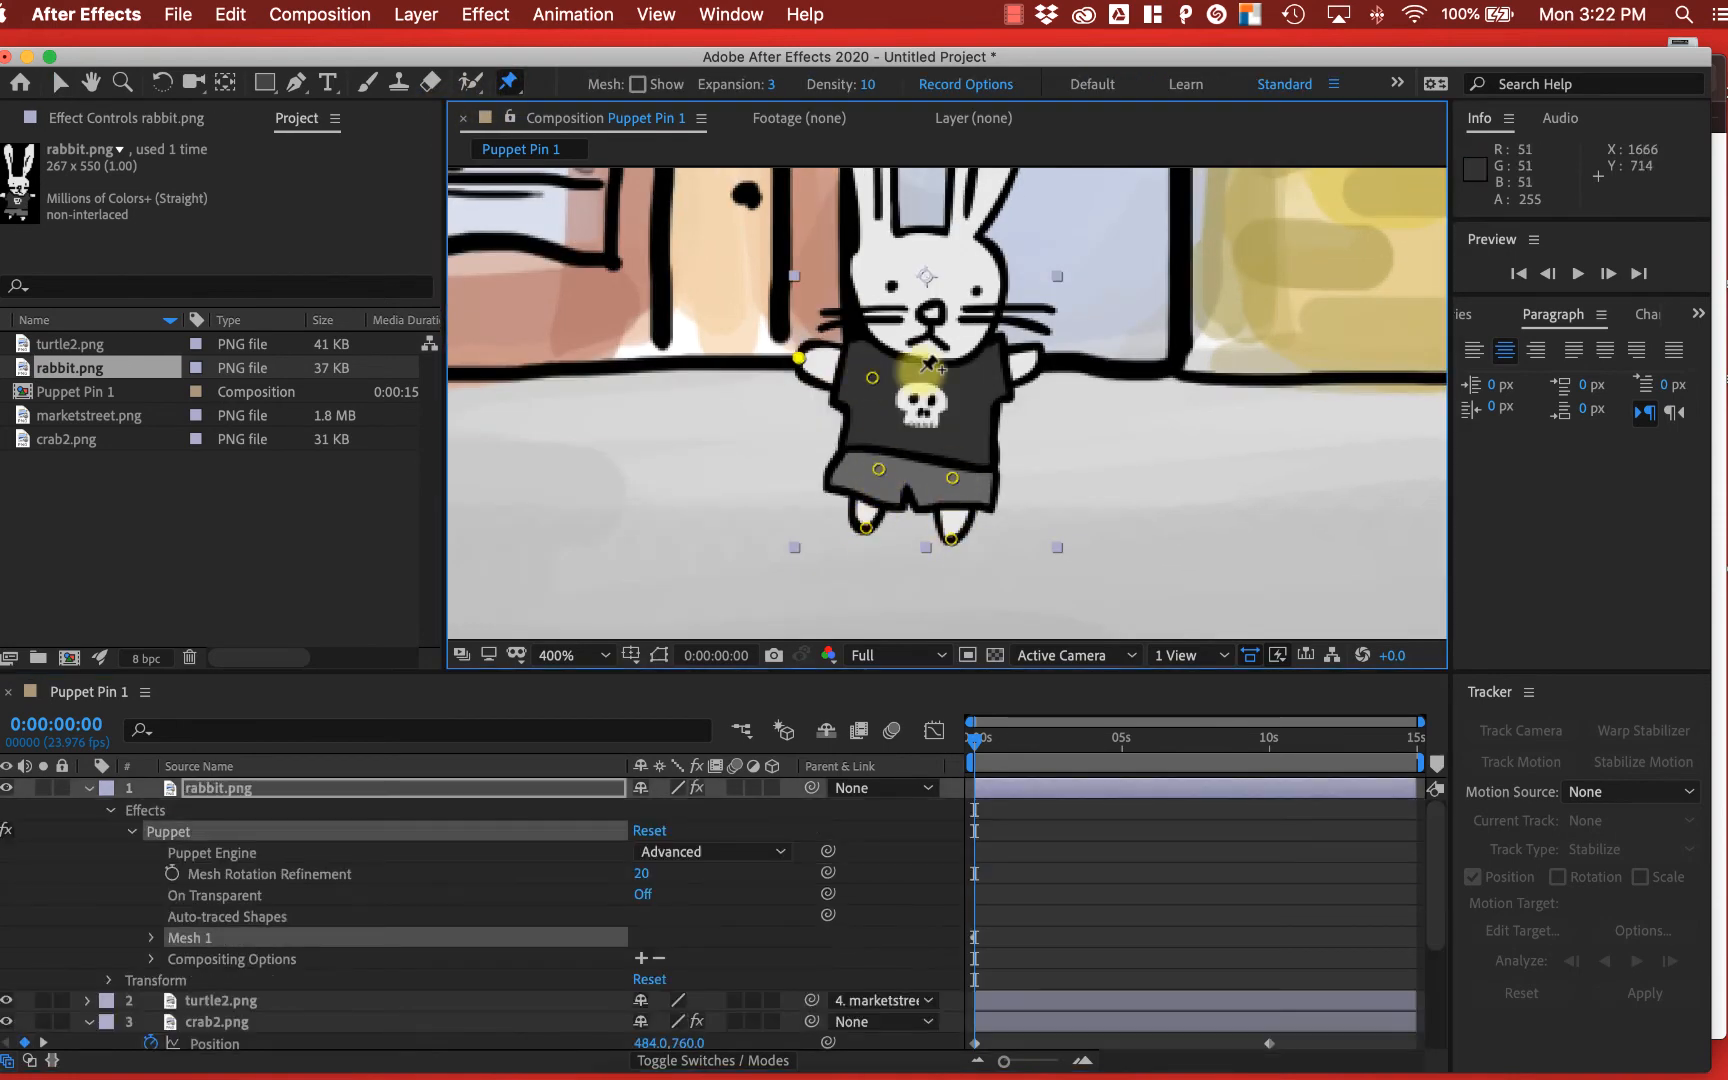
mouse_move(951, 538)
left_mouse_down()
mouse_move(849, 513)
mouse_move(880, 521)
left_mouse_up()
left_click_drag(798, 362, 803, 372)
left_click_drag(1040, 360, 1034, 385)
key("slash")
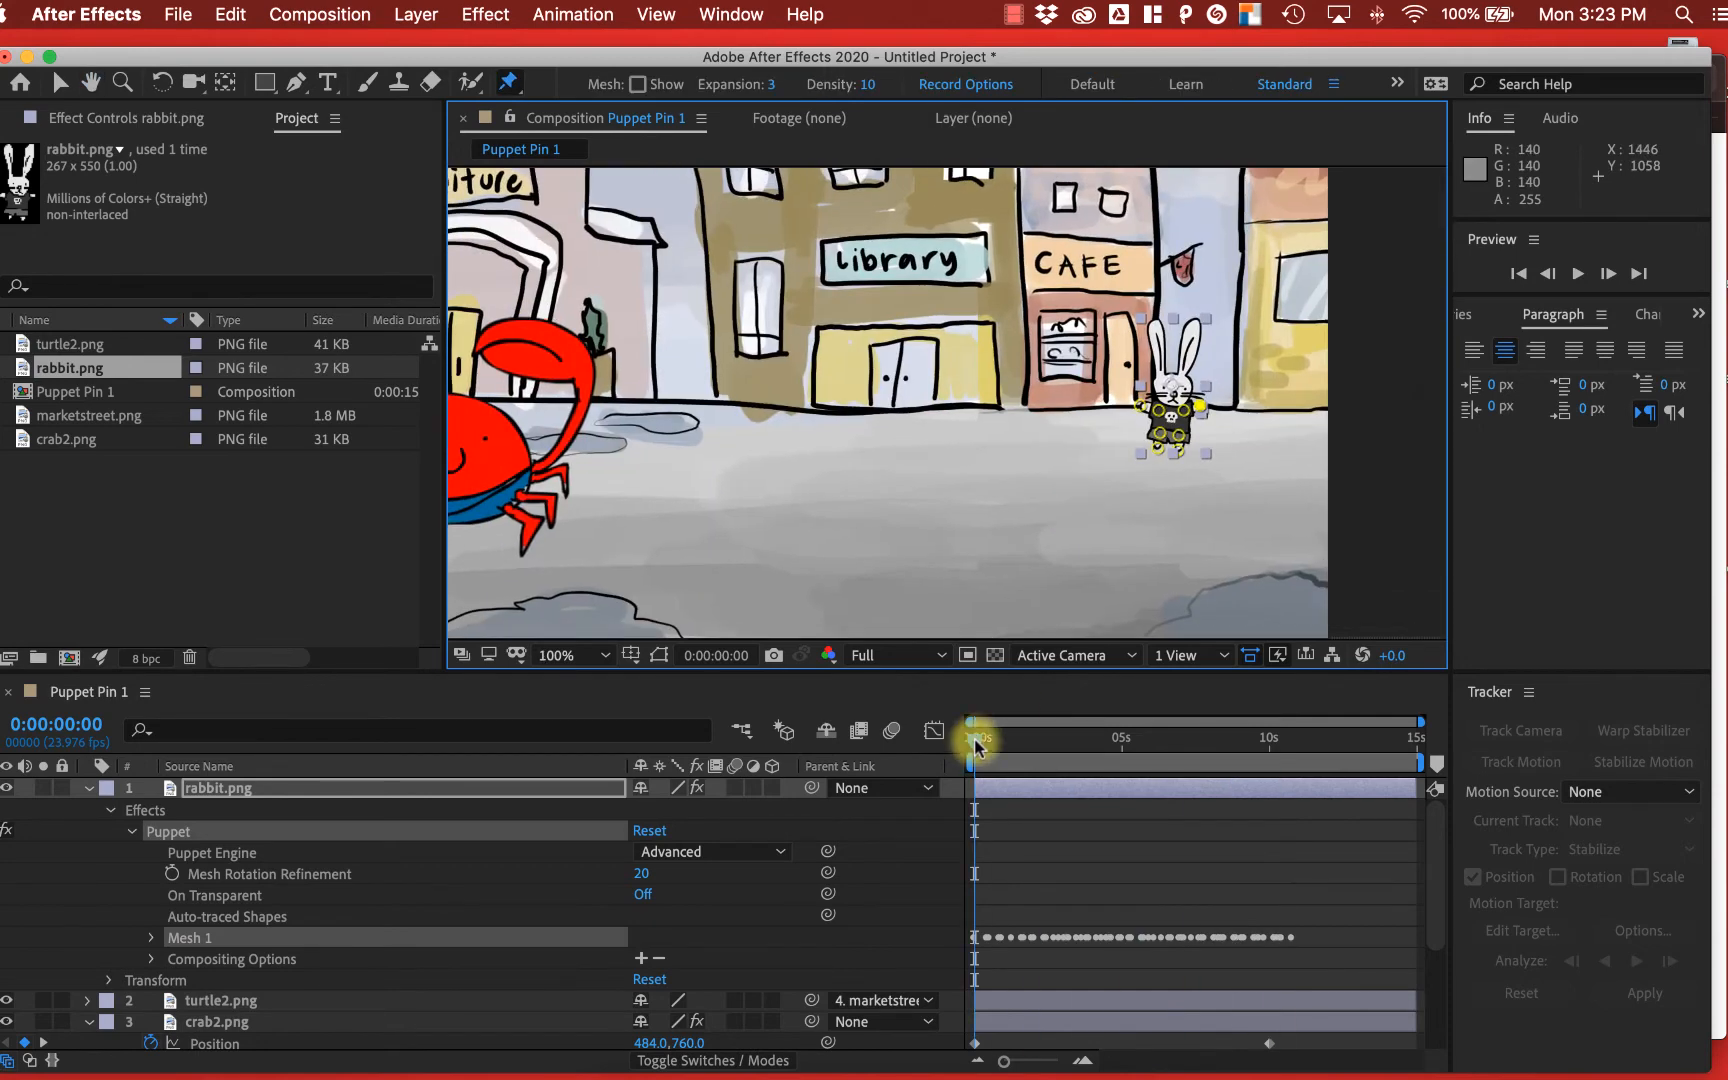
mouse_move(975, 738)
left_mouse_down()
mouse_move(1130, 752)
mouse_move(952, 762)
left_mouse_up()
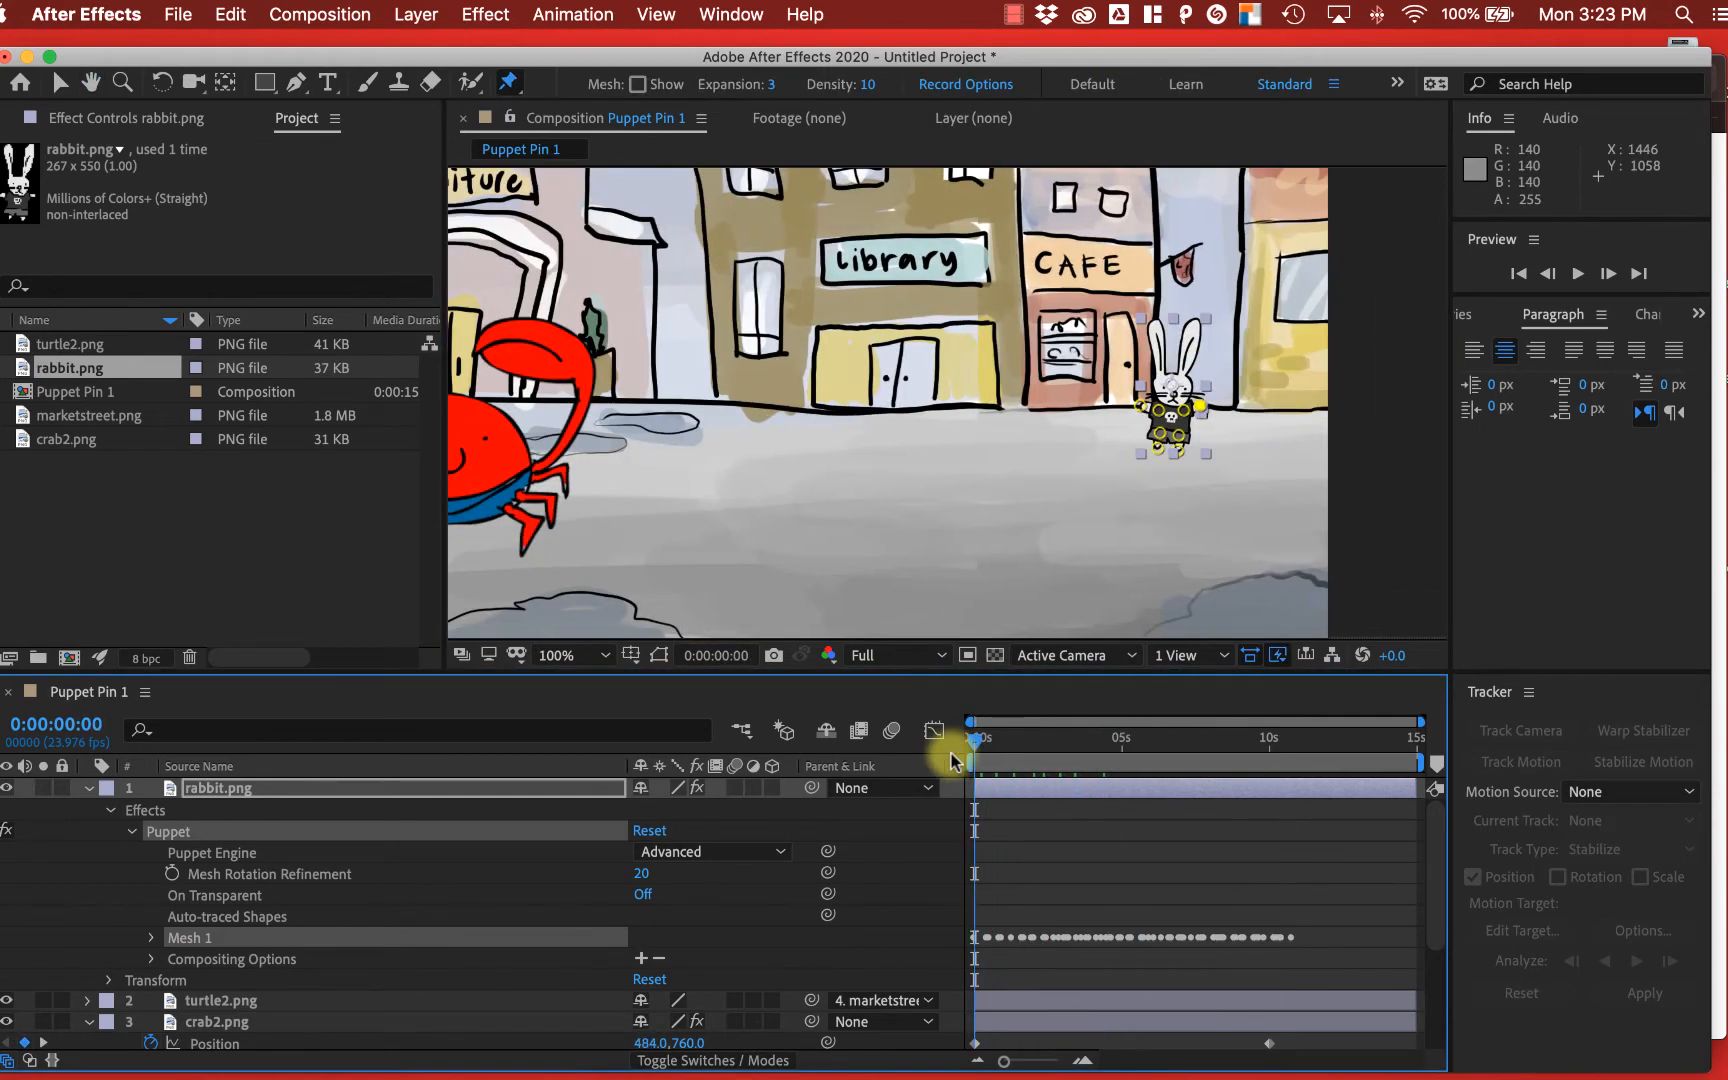
- Move the rabbit horizontally out of the frame, just past the street scene's right edge
key("comma")
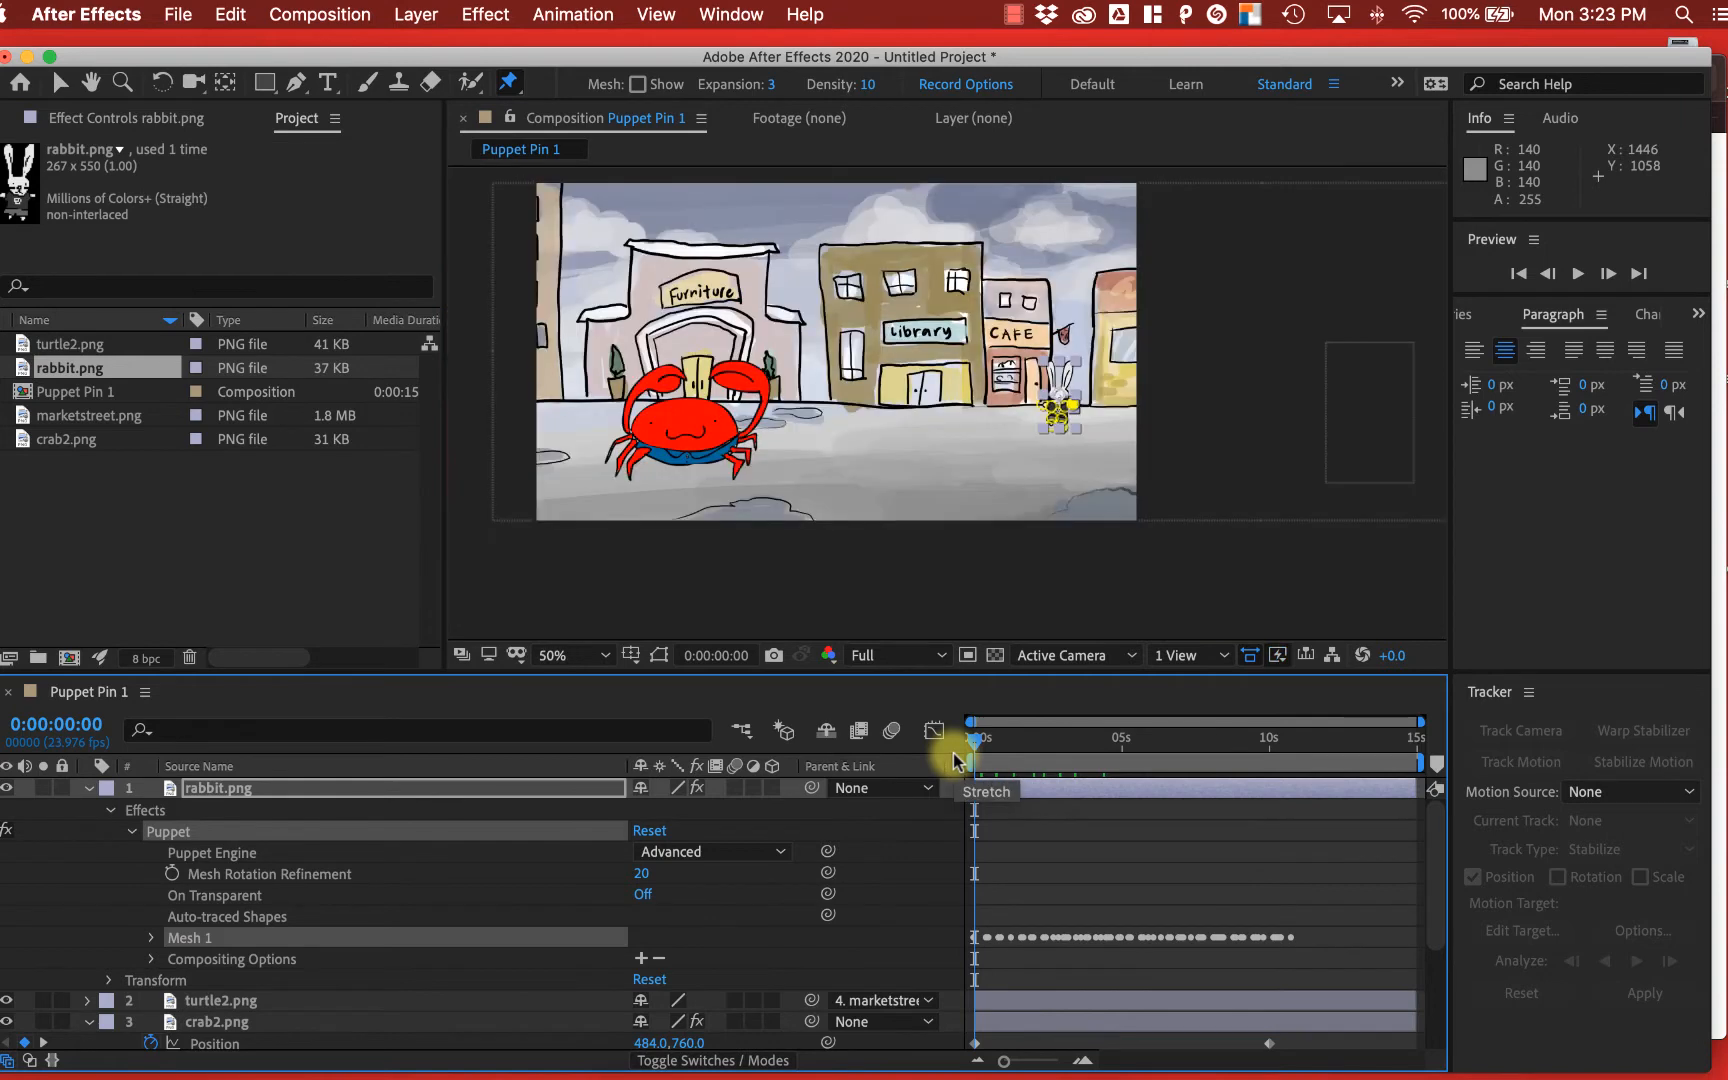
left_click(62, 84)
left_click_drag(1064, 381, 1176, 386)
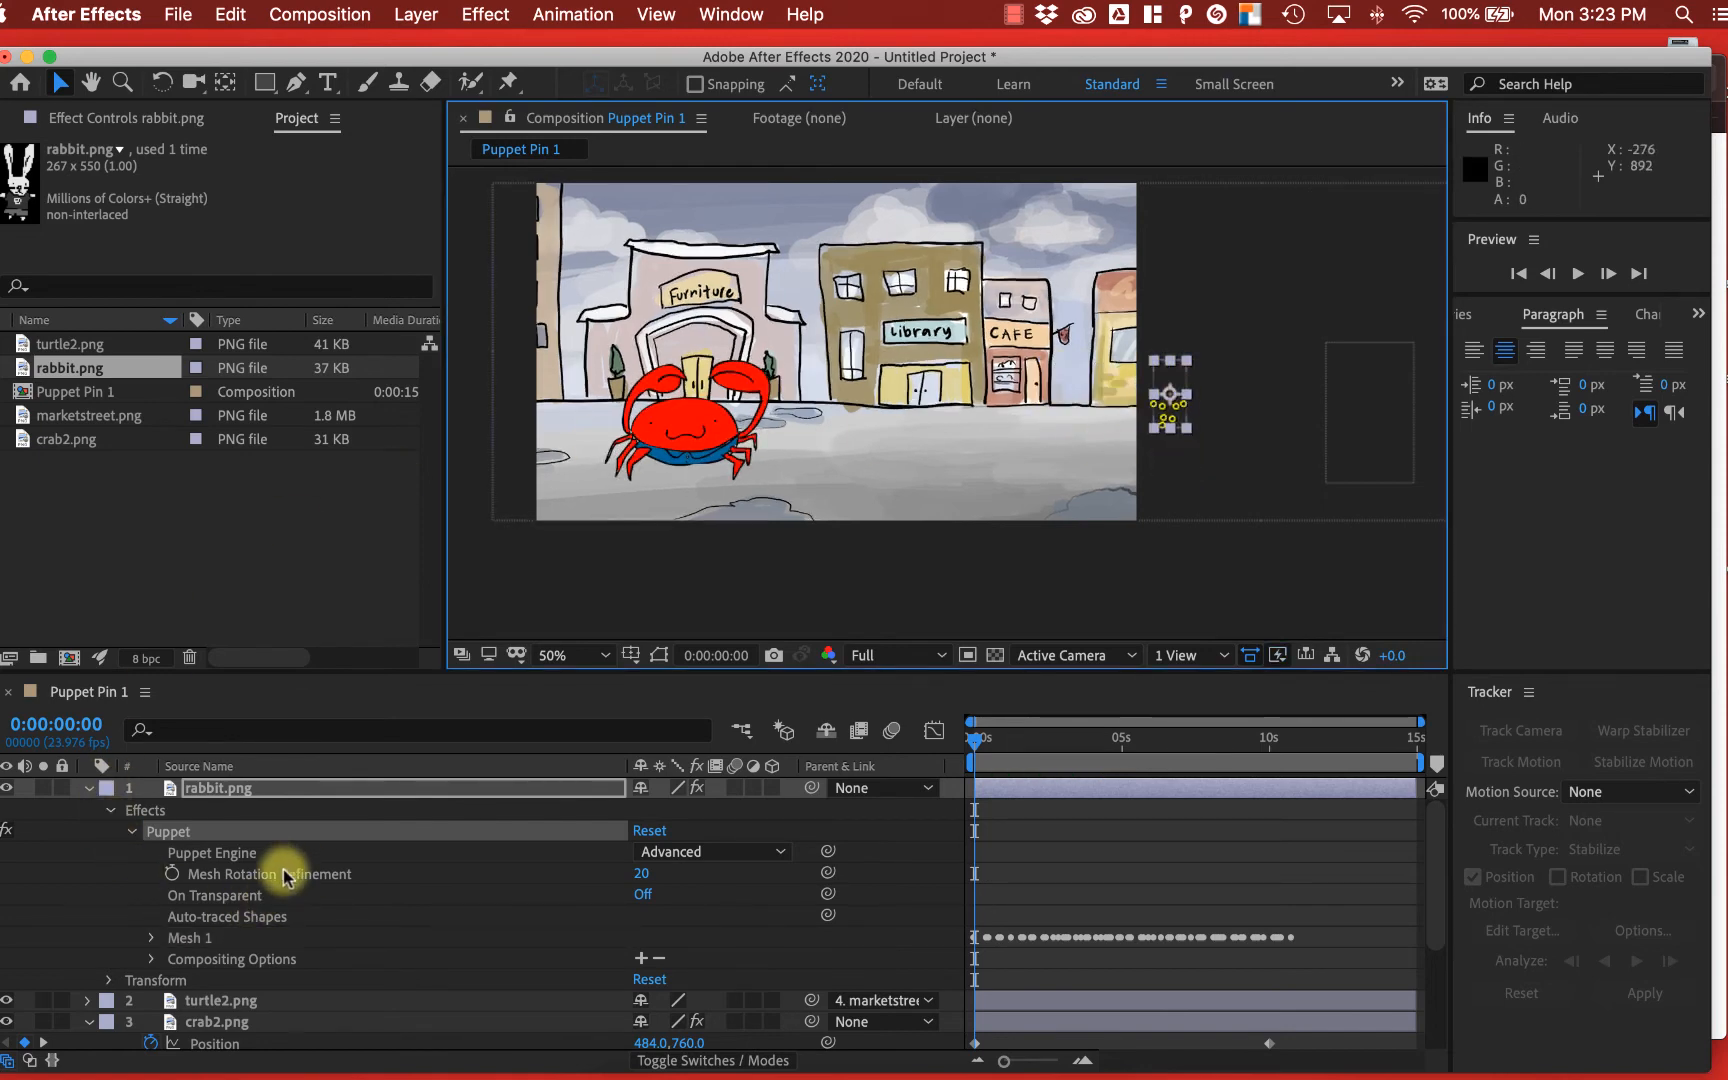
- Keyframe the rabbit's Position from about 2 seconds to -81, 675 at 0:00:07:18, past the frame's left edge, and play the animation
key("p")
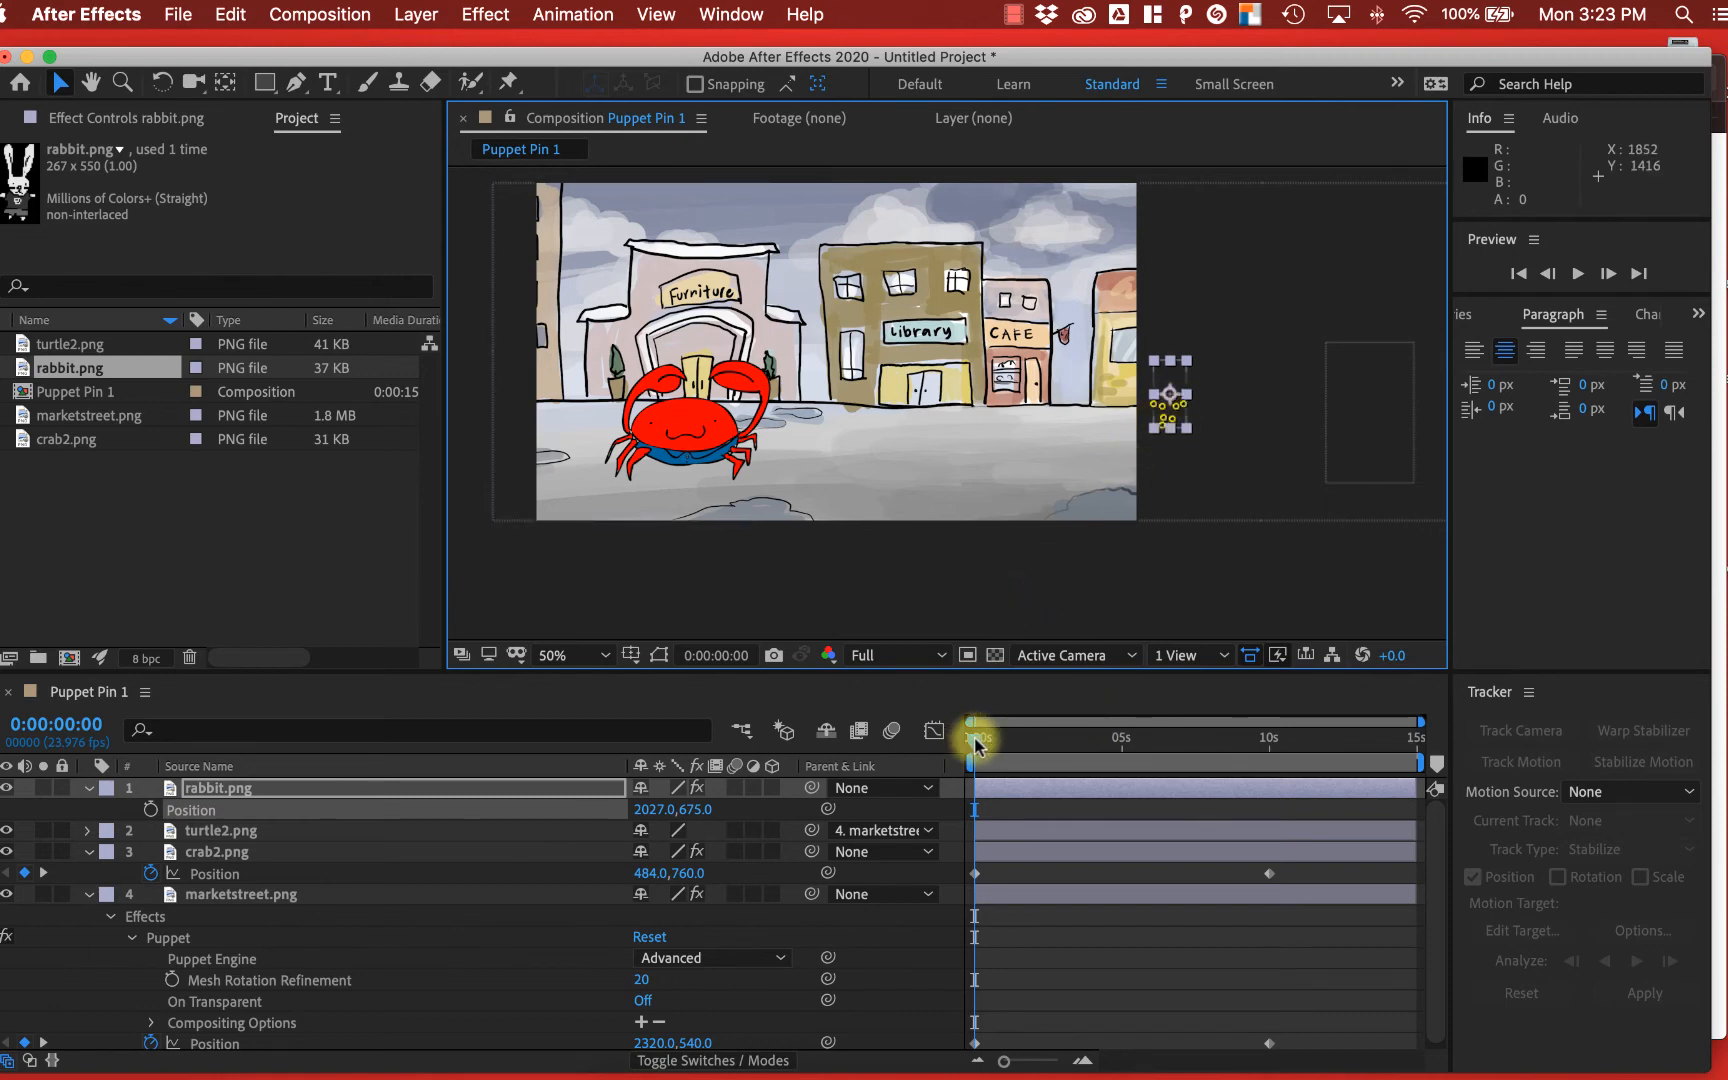
left_click_drag(976, 738, 1202, 752)
left_click_drag(1177, 374, 517, 380)
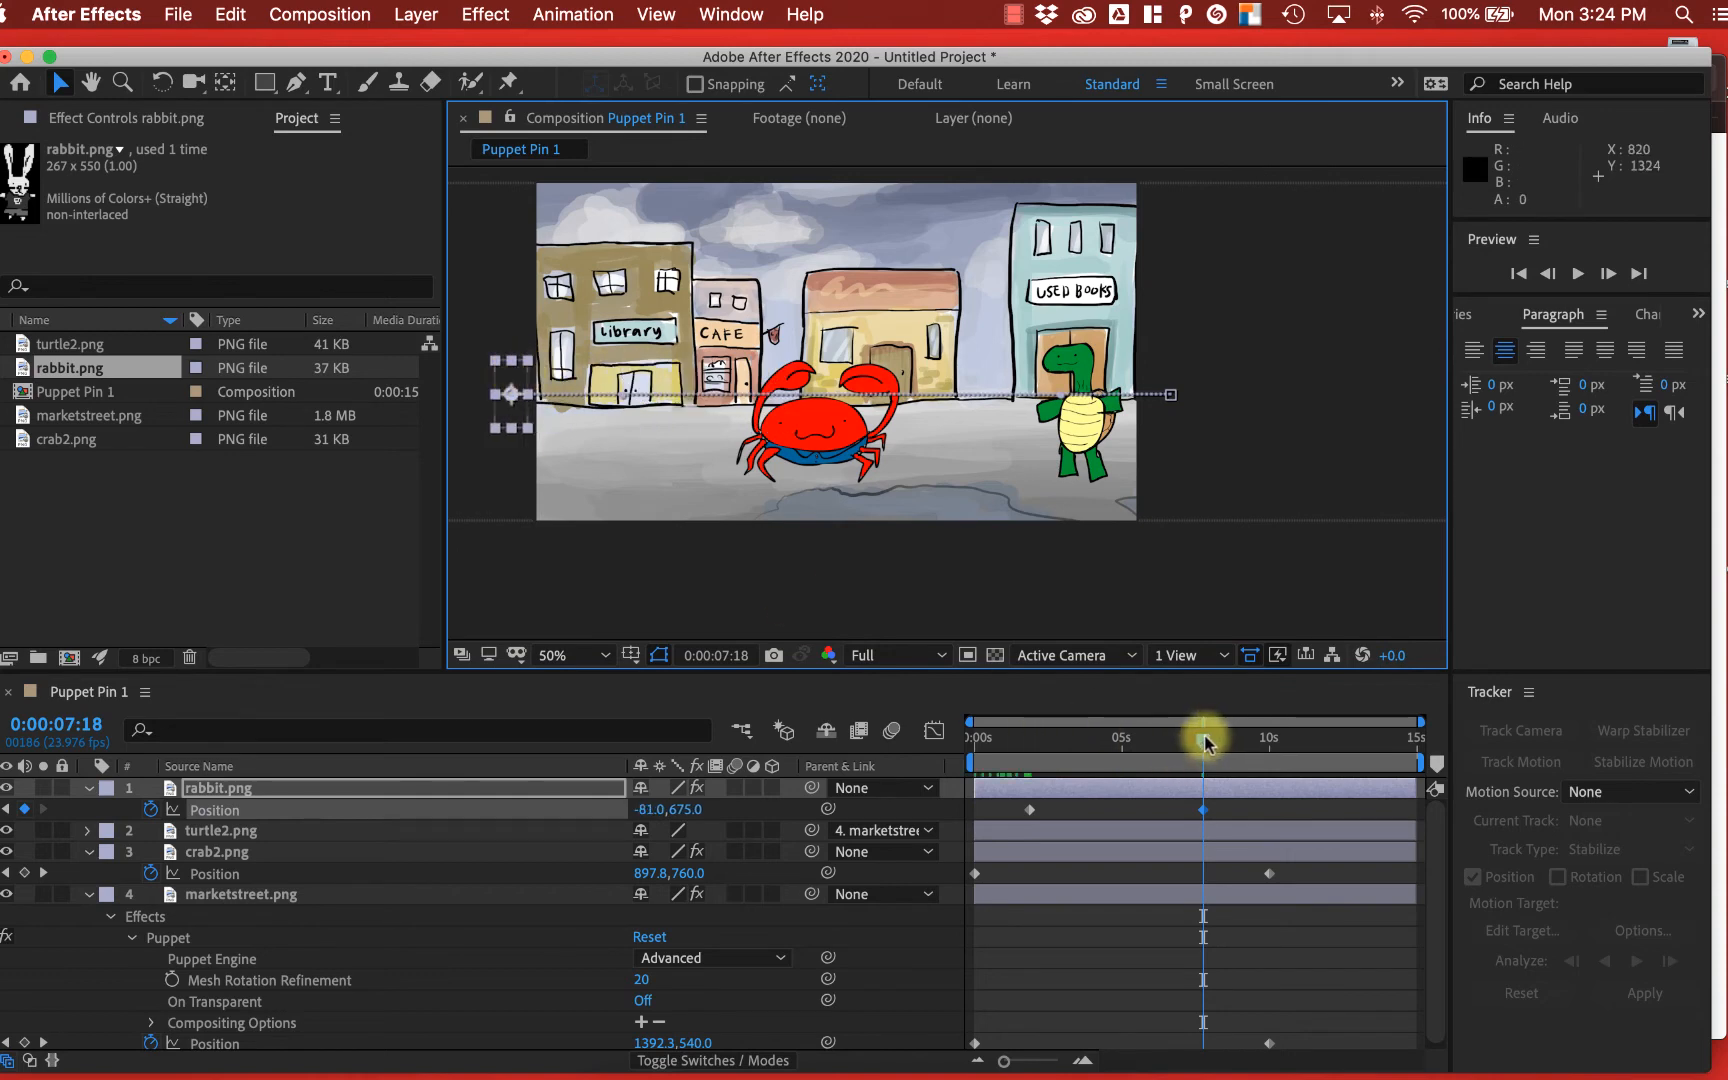
left_click_drag(1203, 740, 937, 735)
key("space")
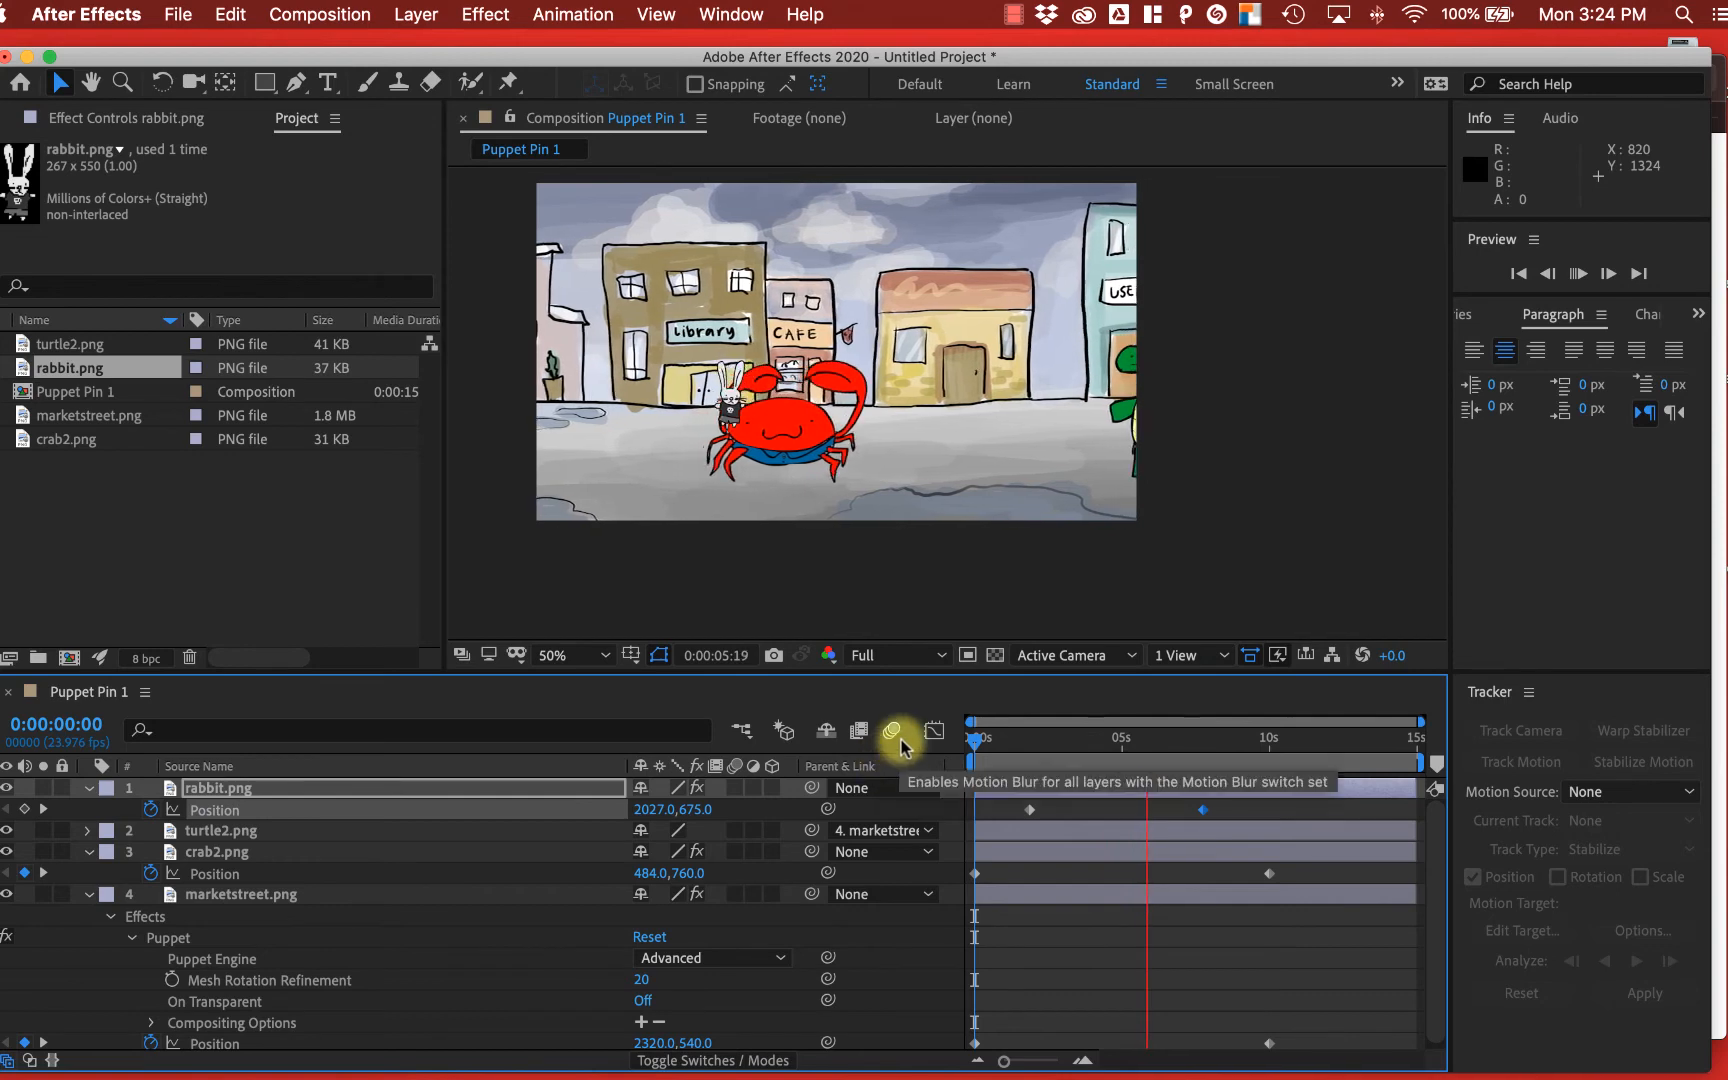
- Move the rabbit.png layer below crab2.png in the layer stack and preview the animation from 0:00:01:19
key("space")
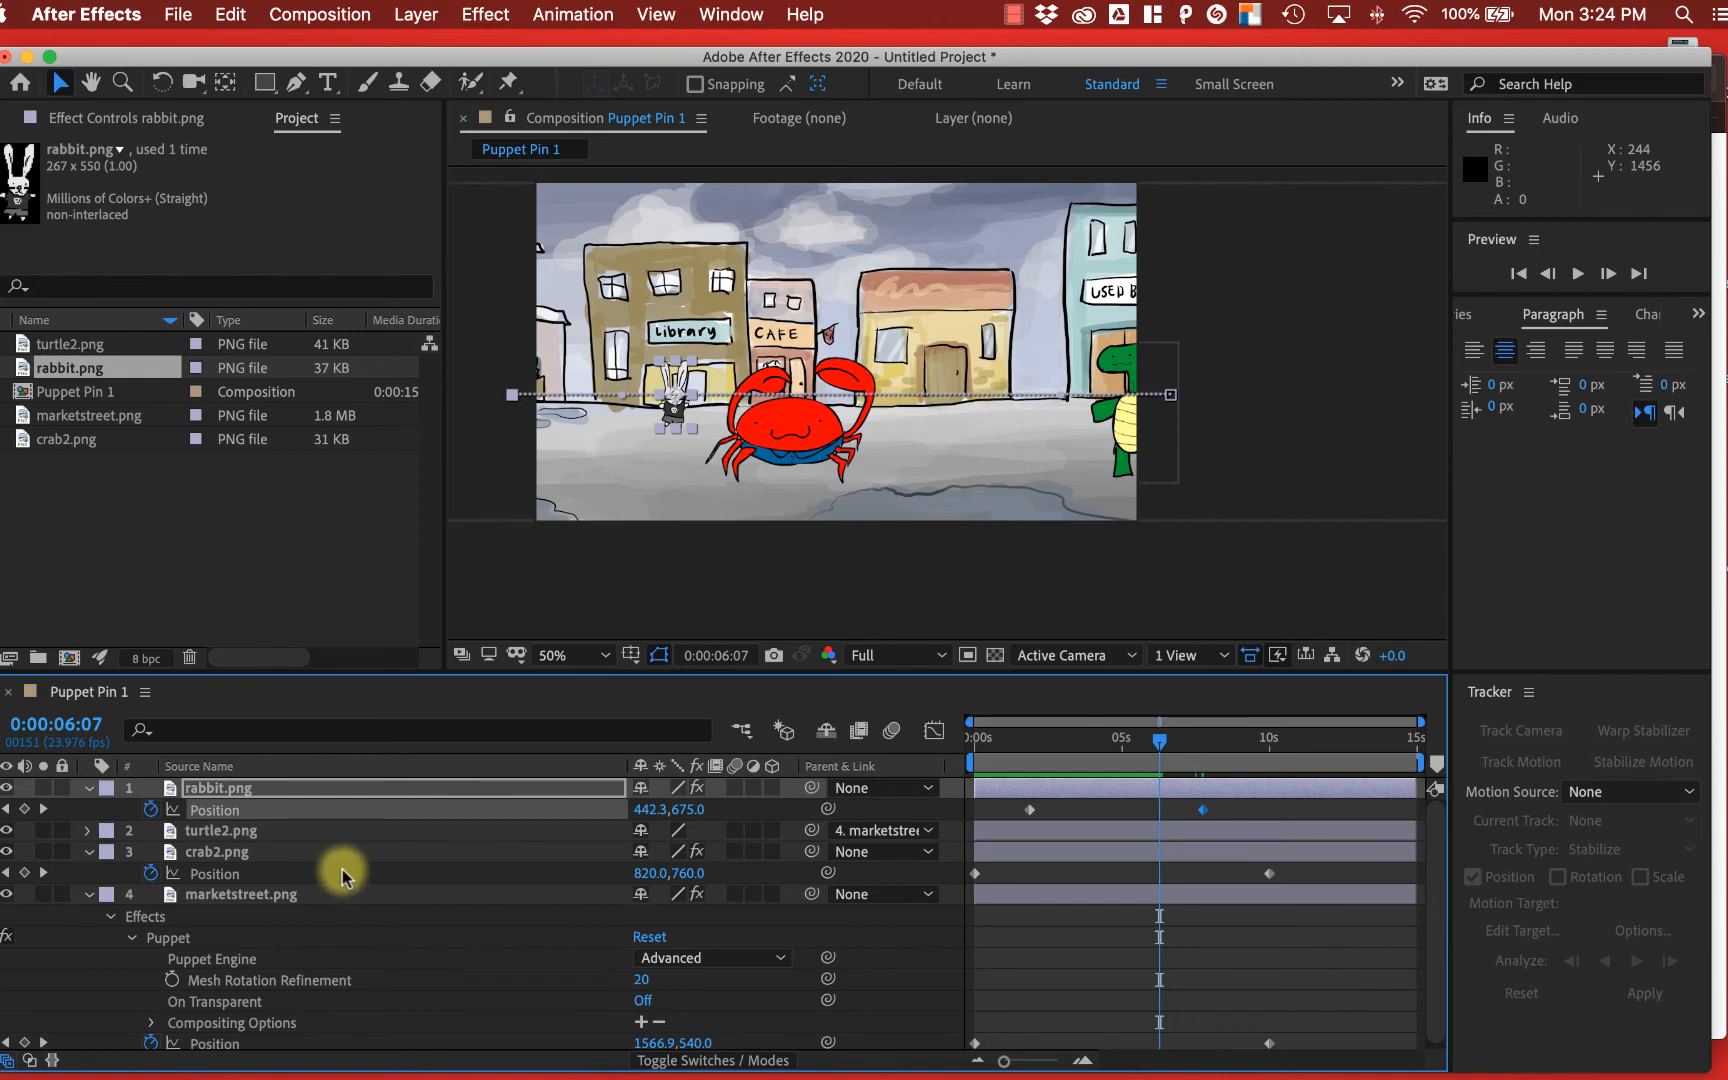
left_click(89, 788)
left_click(220, 790)
left_click_drag(220, 790, 224, 846)
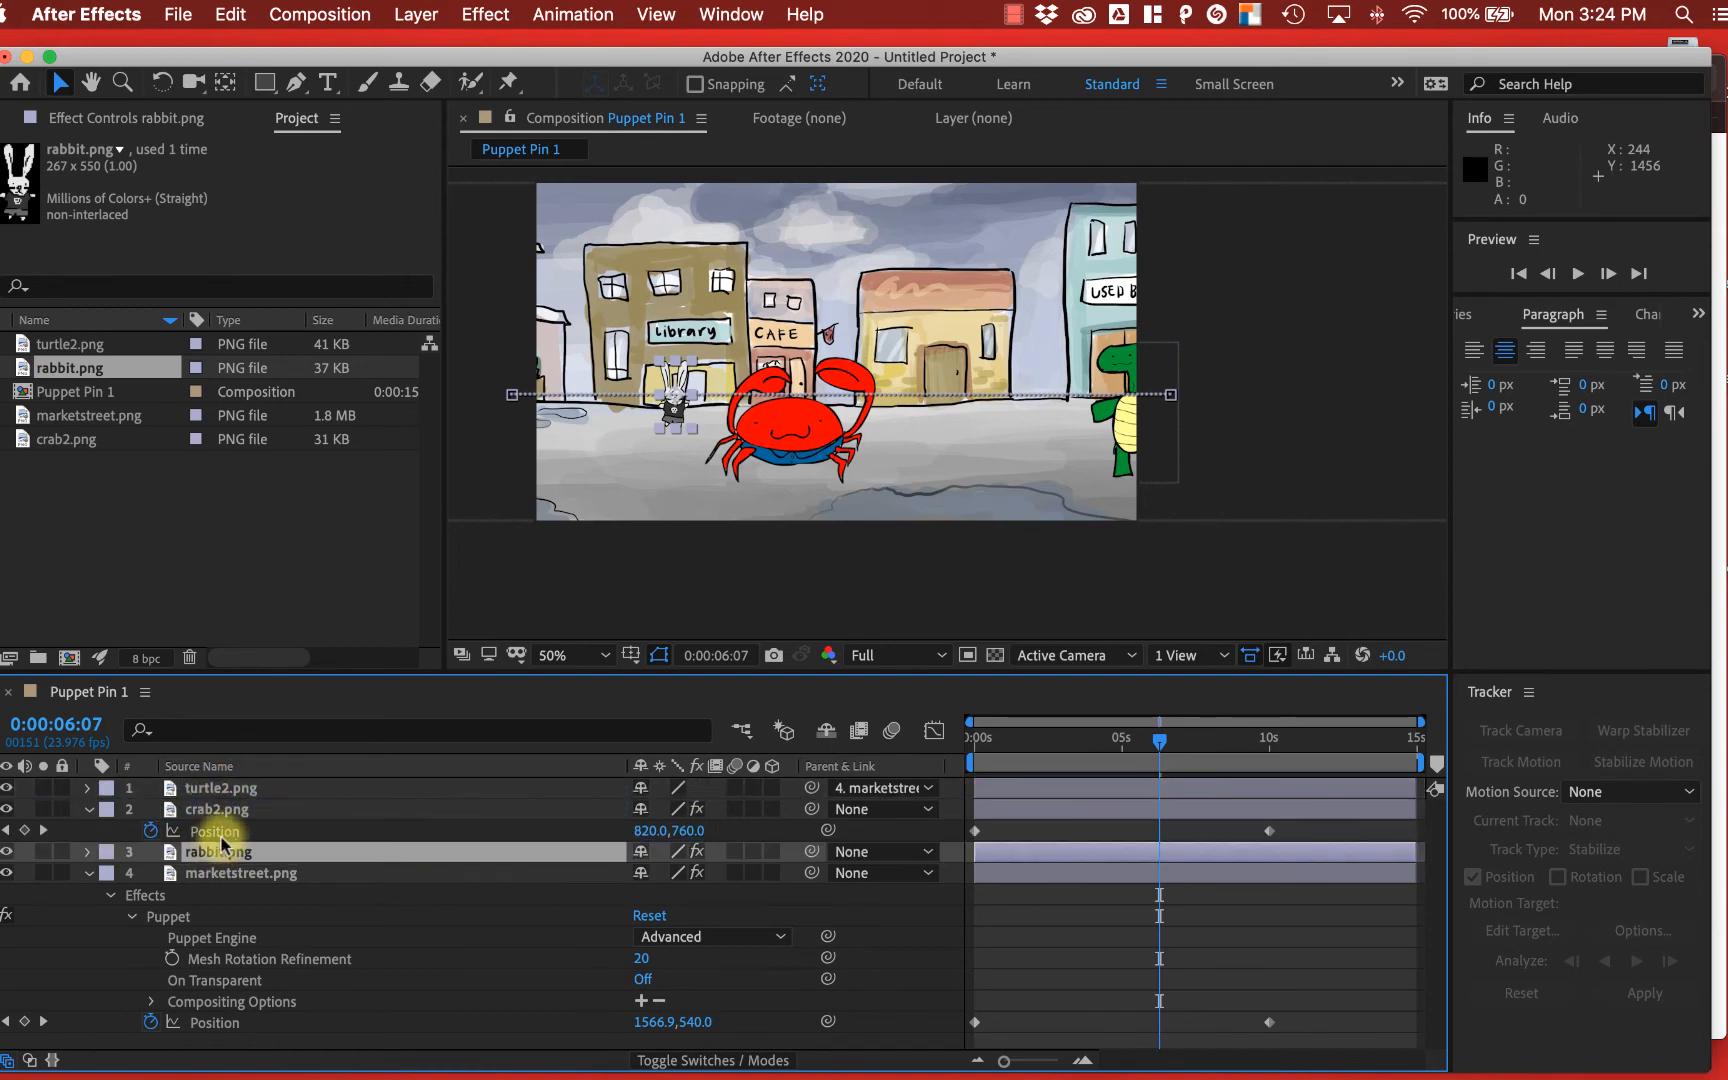
left_click_drag(1160, 740, 1033, 750)
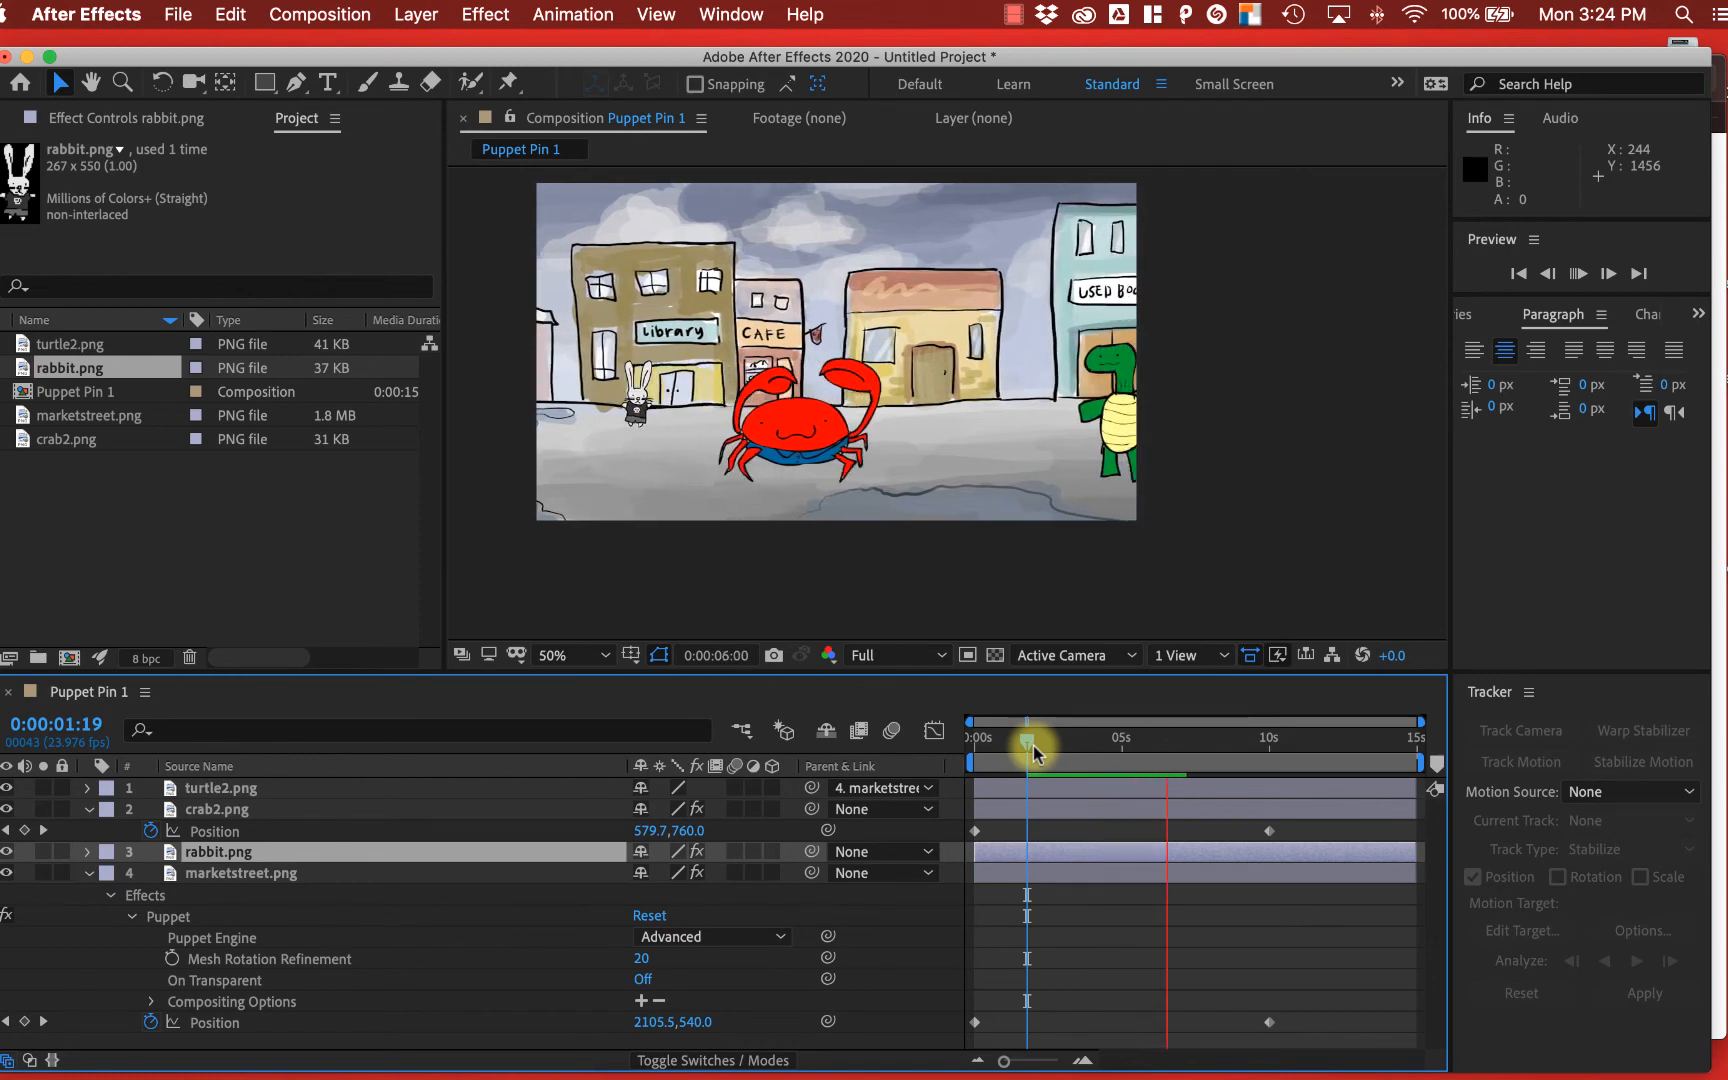
key("space")
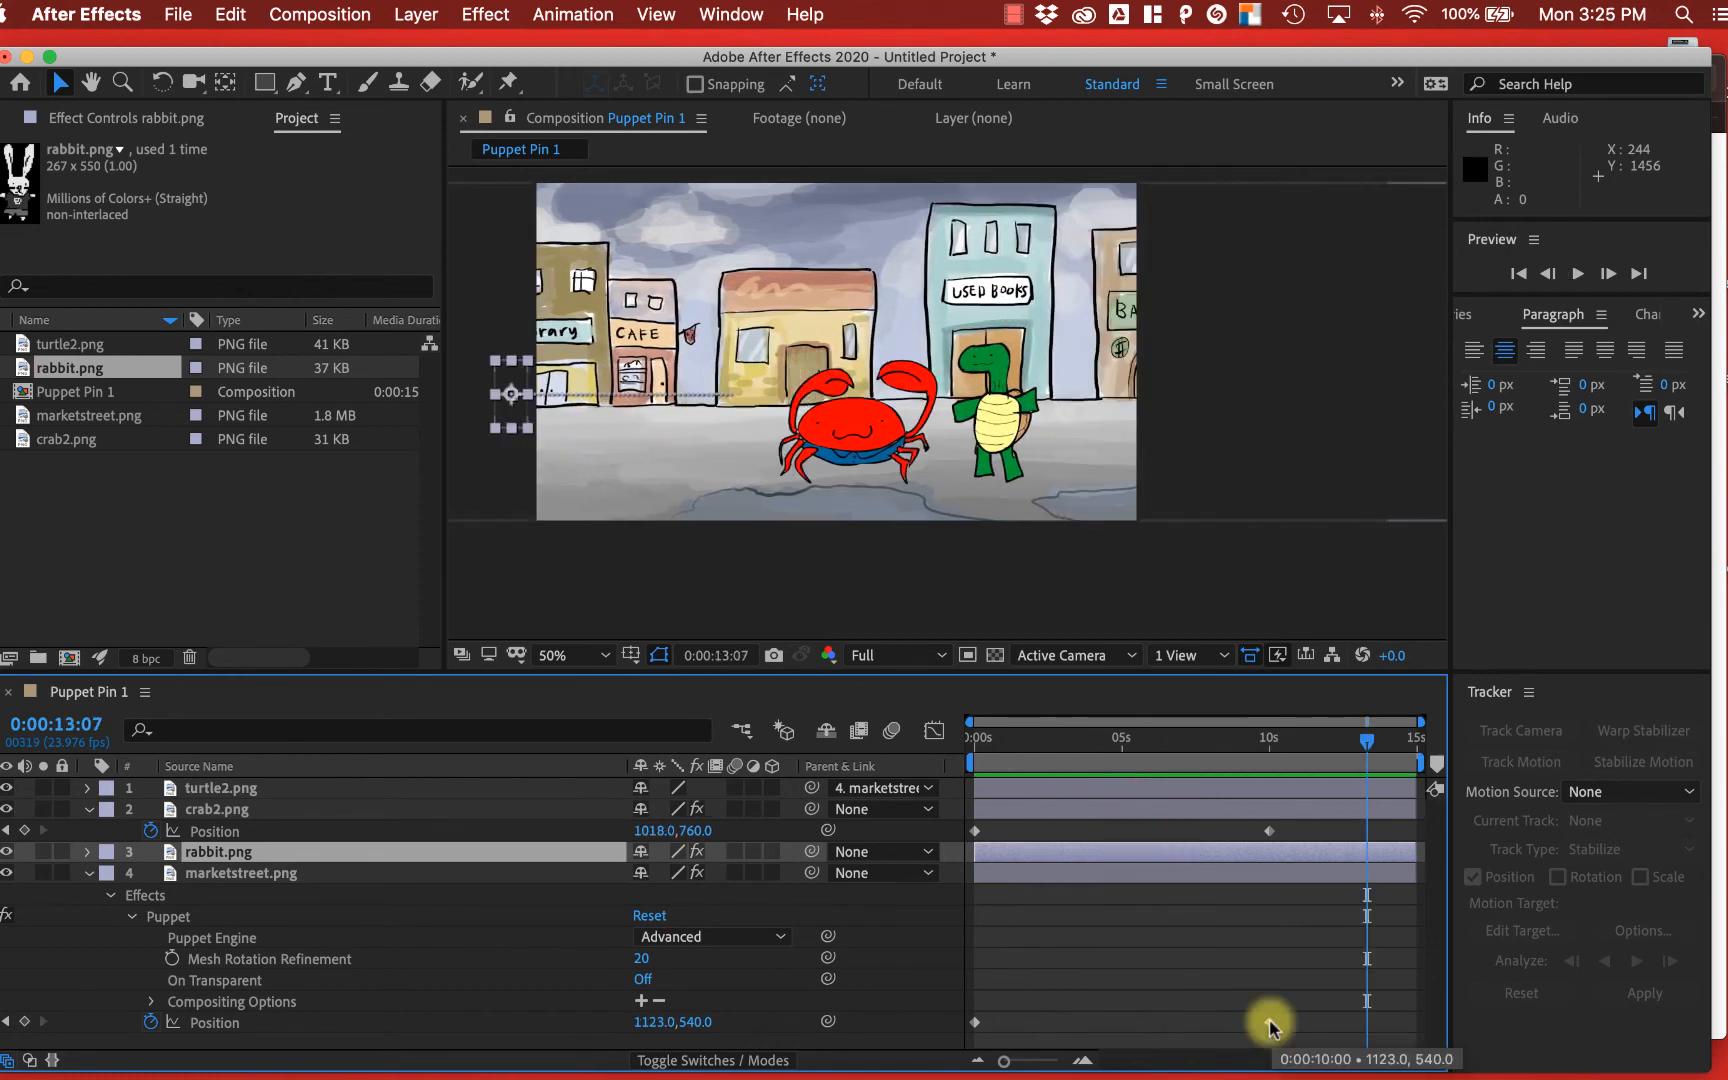
- Move the market street layer's last Position keyframe to 0:00:11:14 and play the animation from 0:00:09:02
left_click_drag(1362, 742, 1316, 757)
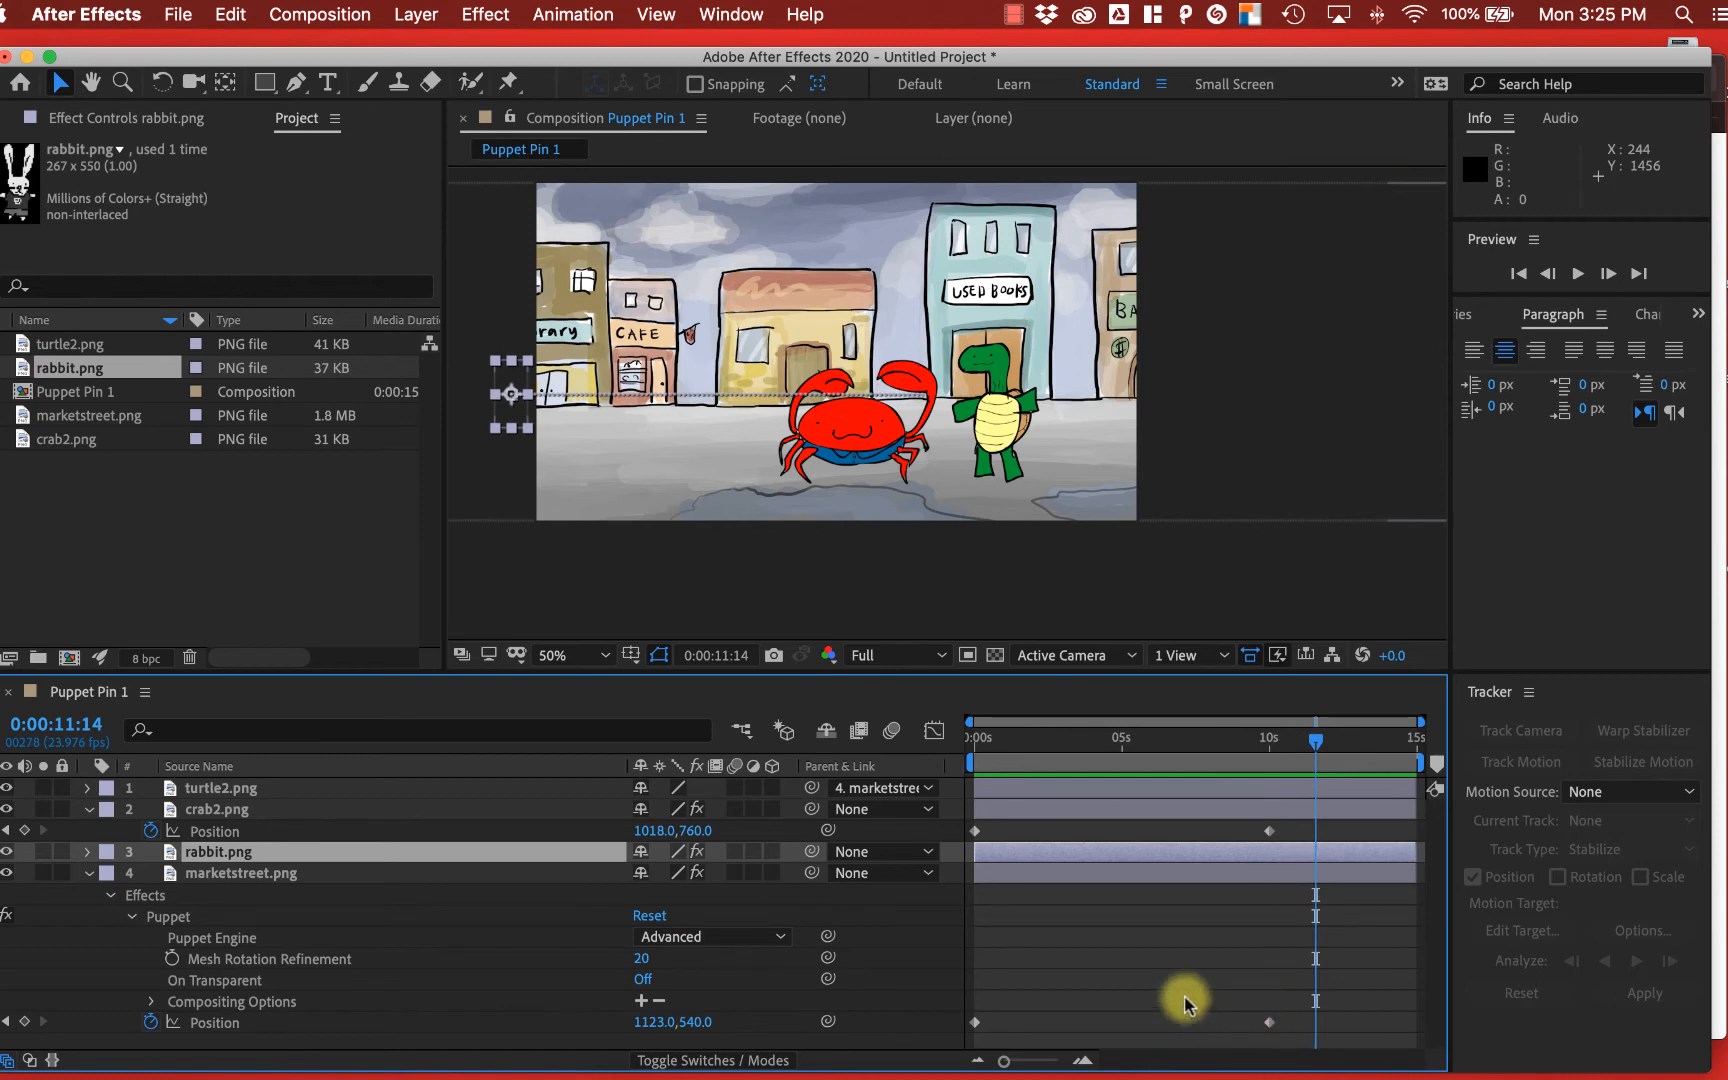
left_click(1268, 1022)
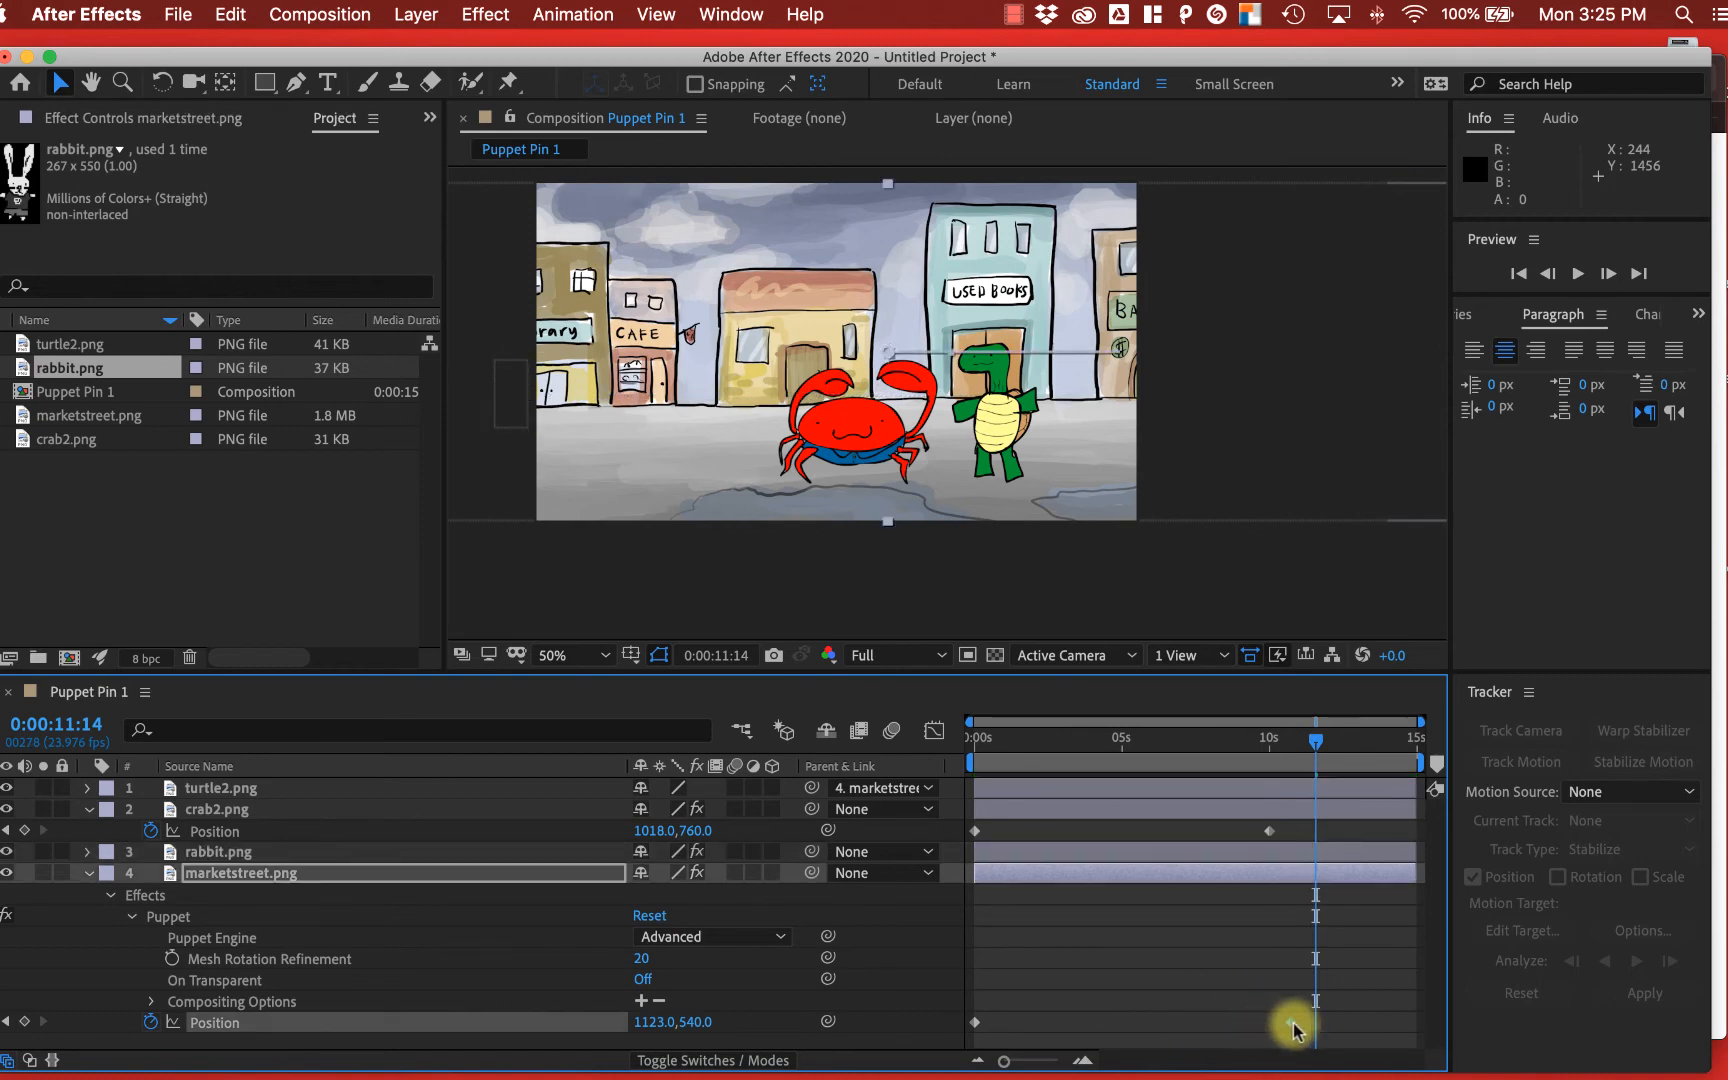
left_click_drag(1310, 1027, 1314, 1022)
left_click(1242, 744)
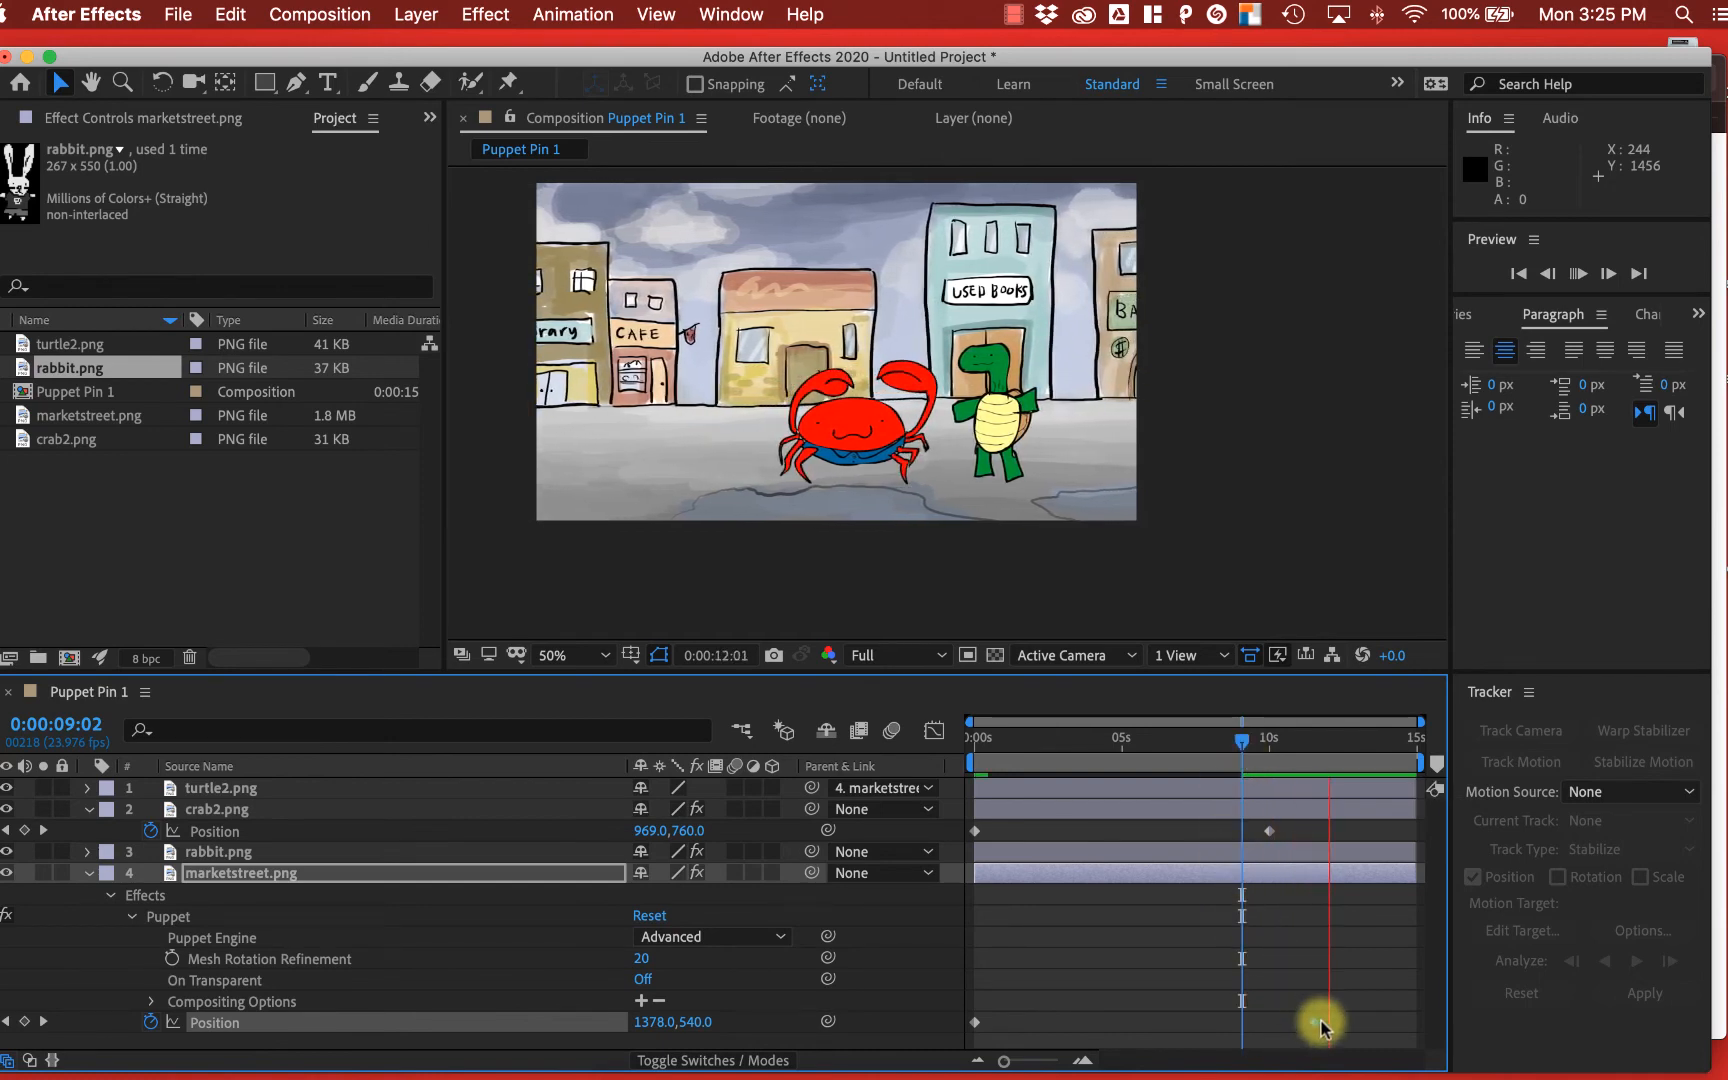
key("space")
key("space")
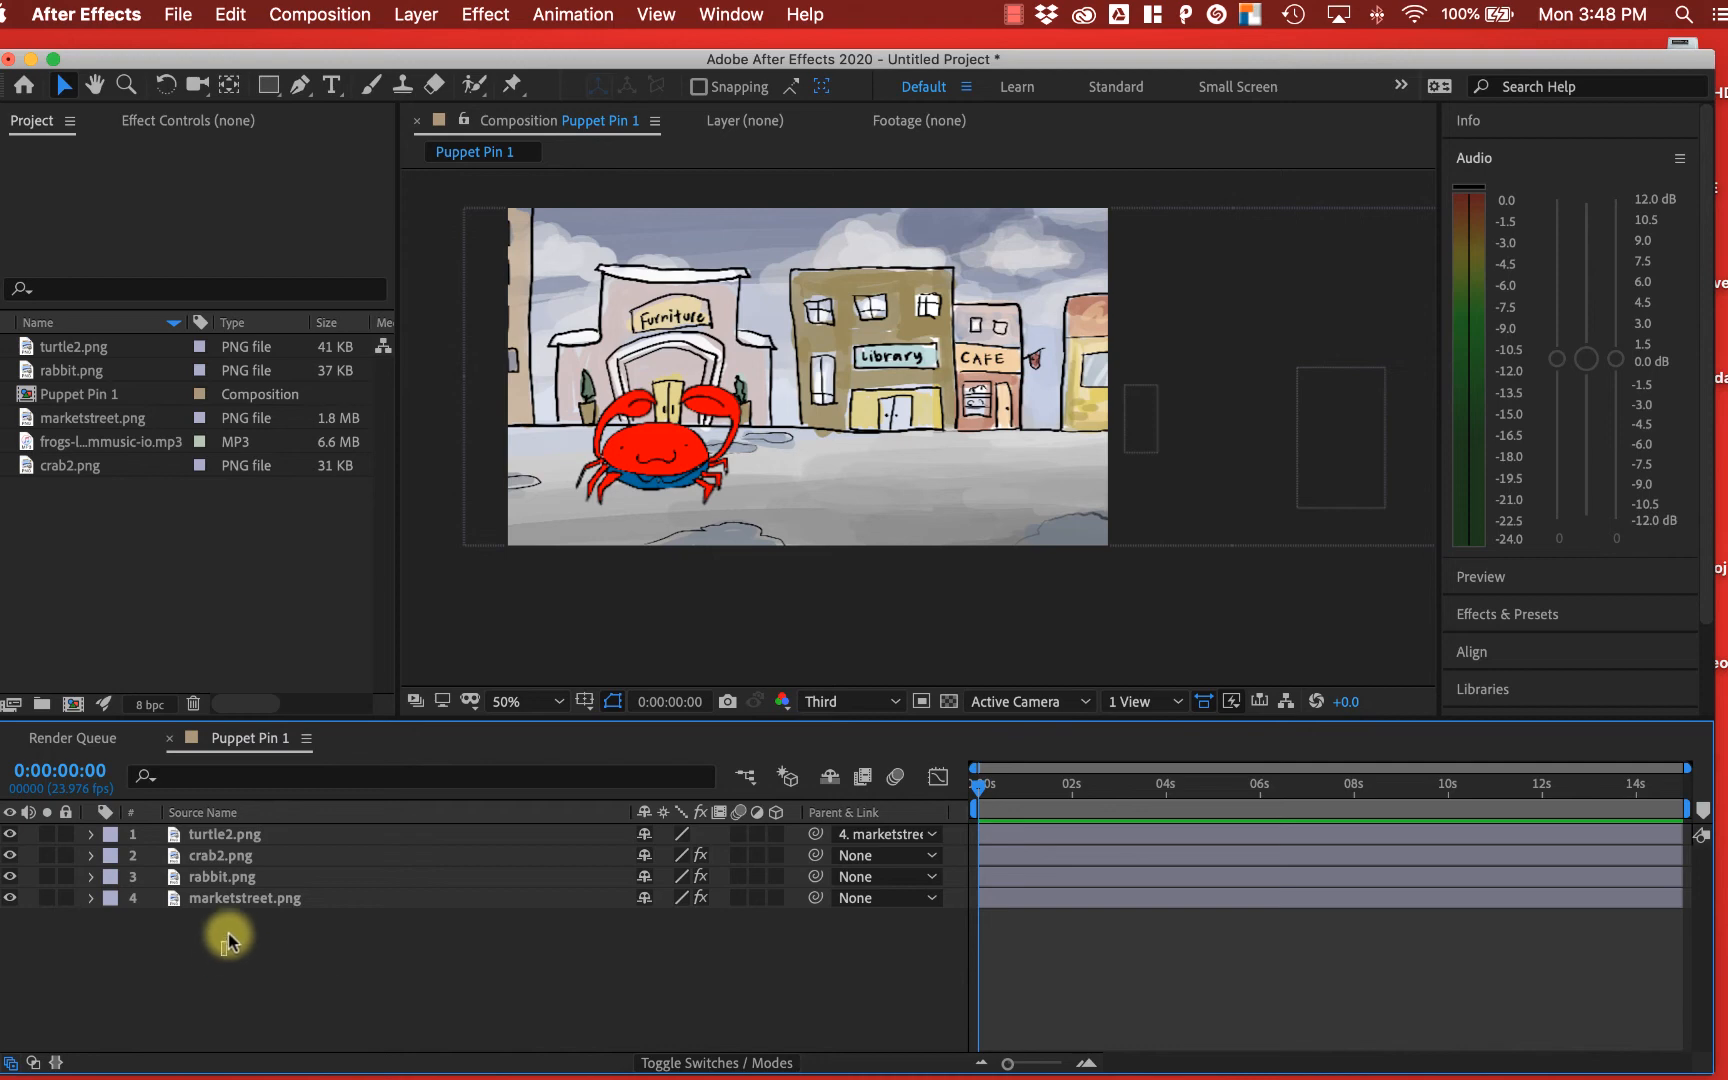
- Pre-compose all four layers into a composition named Characters, and briefly open it to inspect its layers
left_click_drag(228, 940, 252, 855)
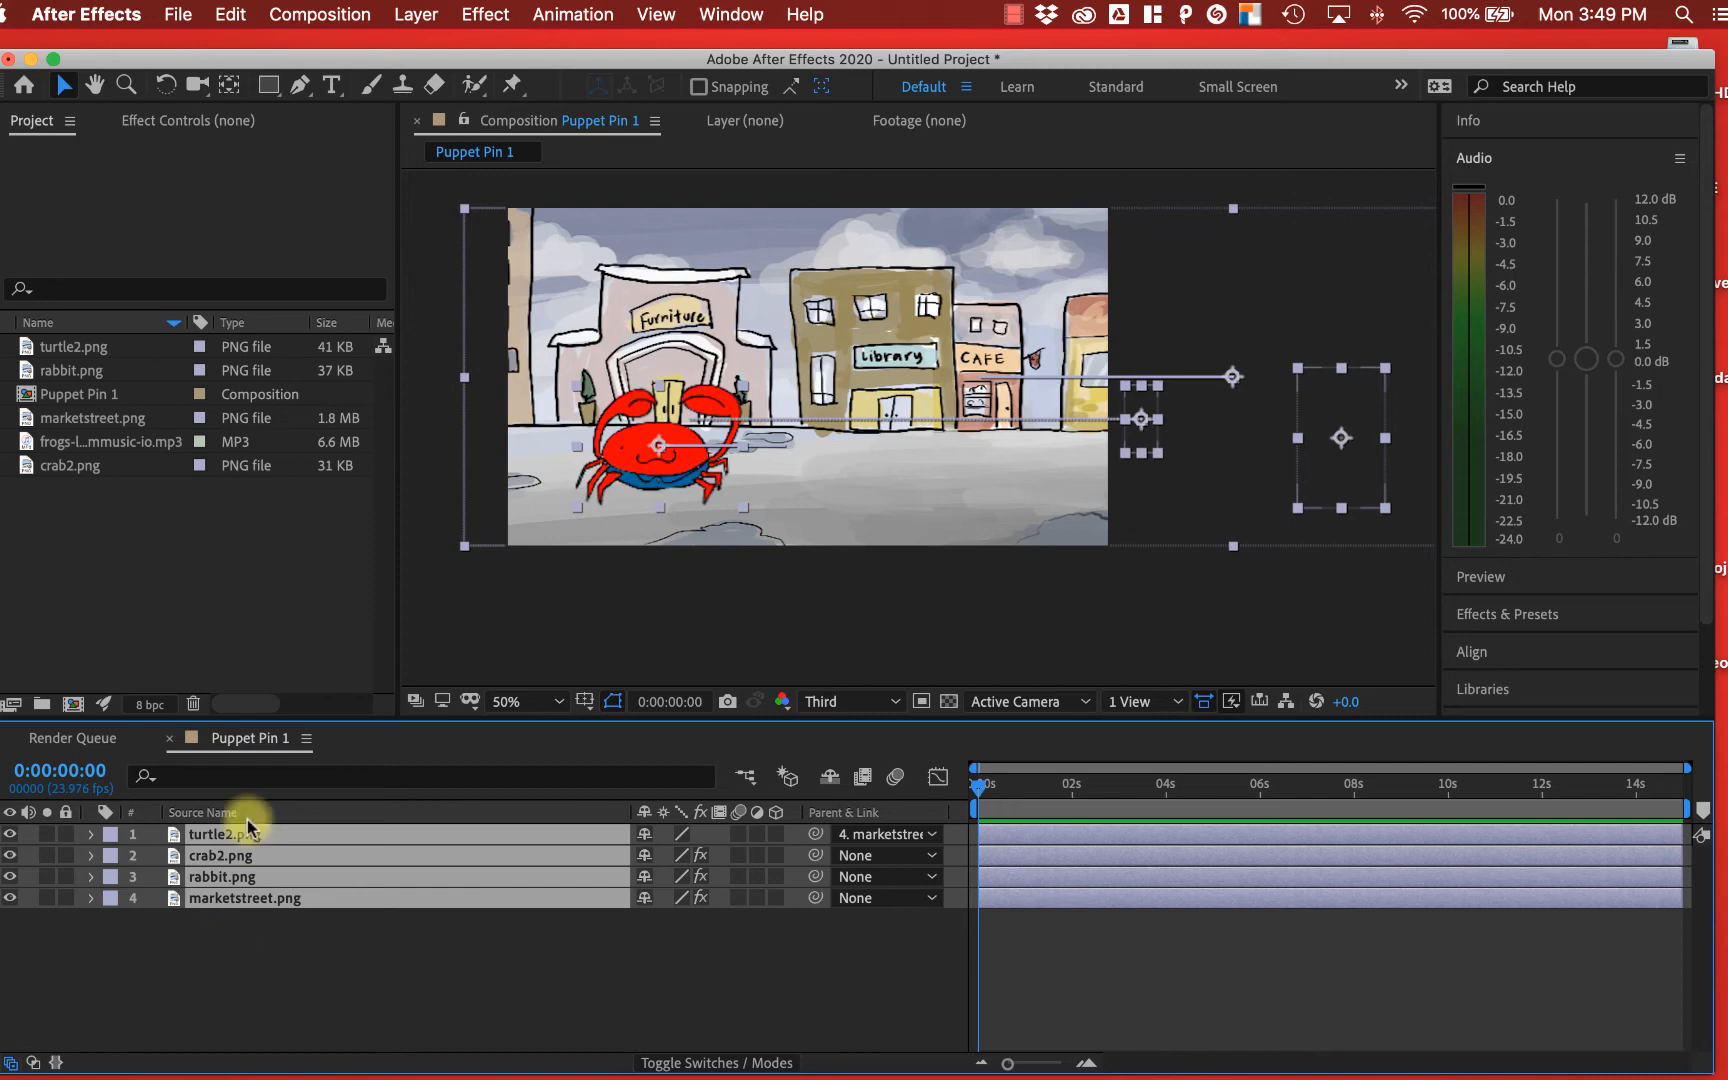
left_click(415, 14)
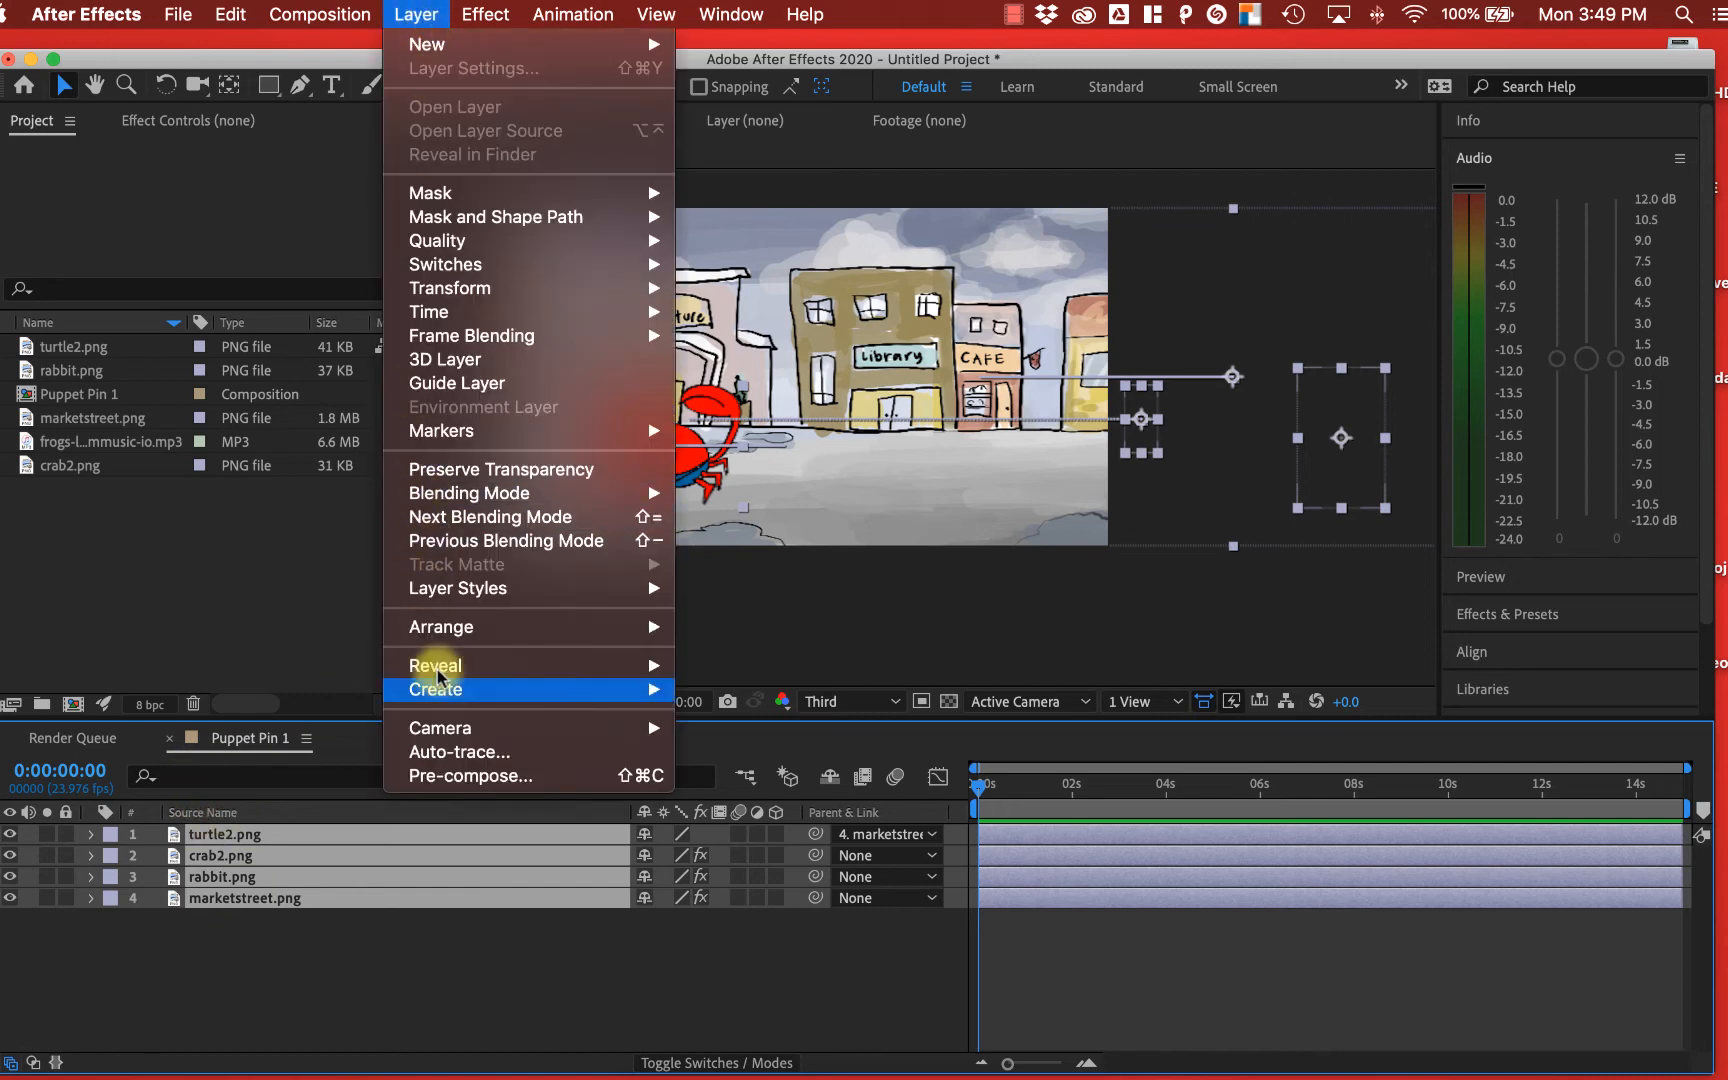
left_click(473, 778)
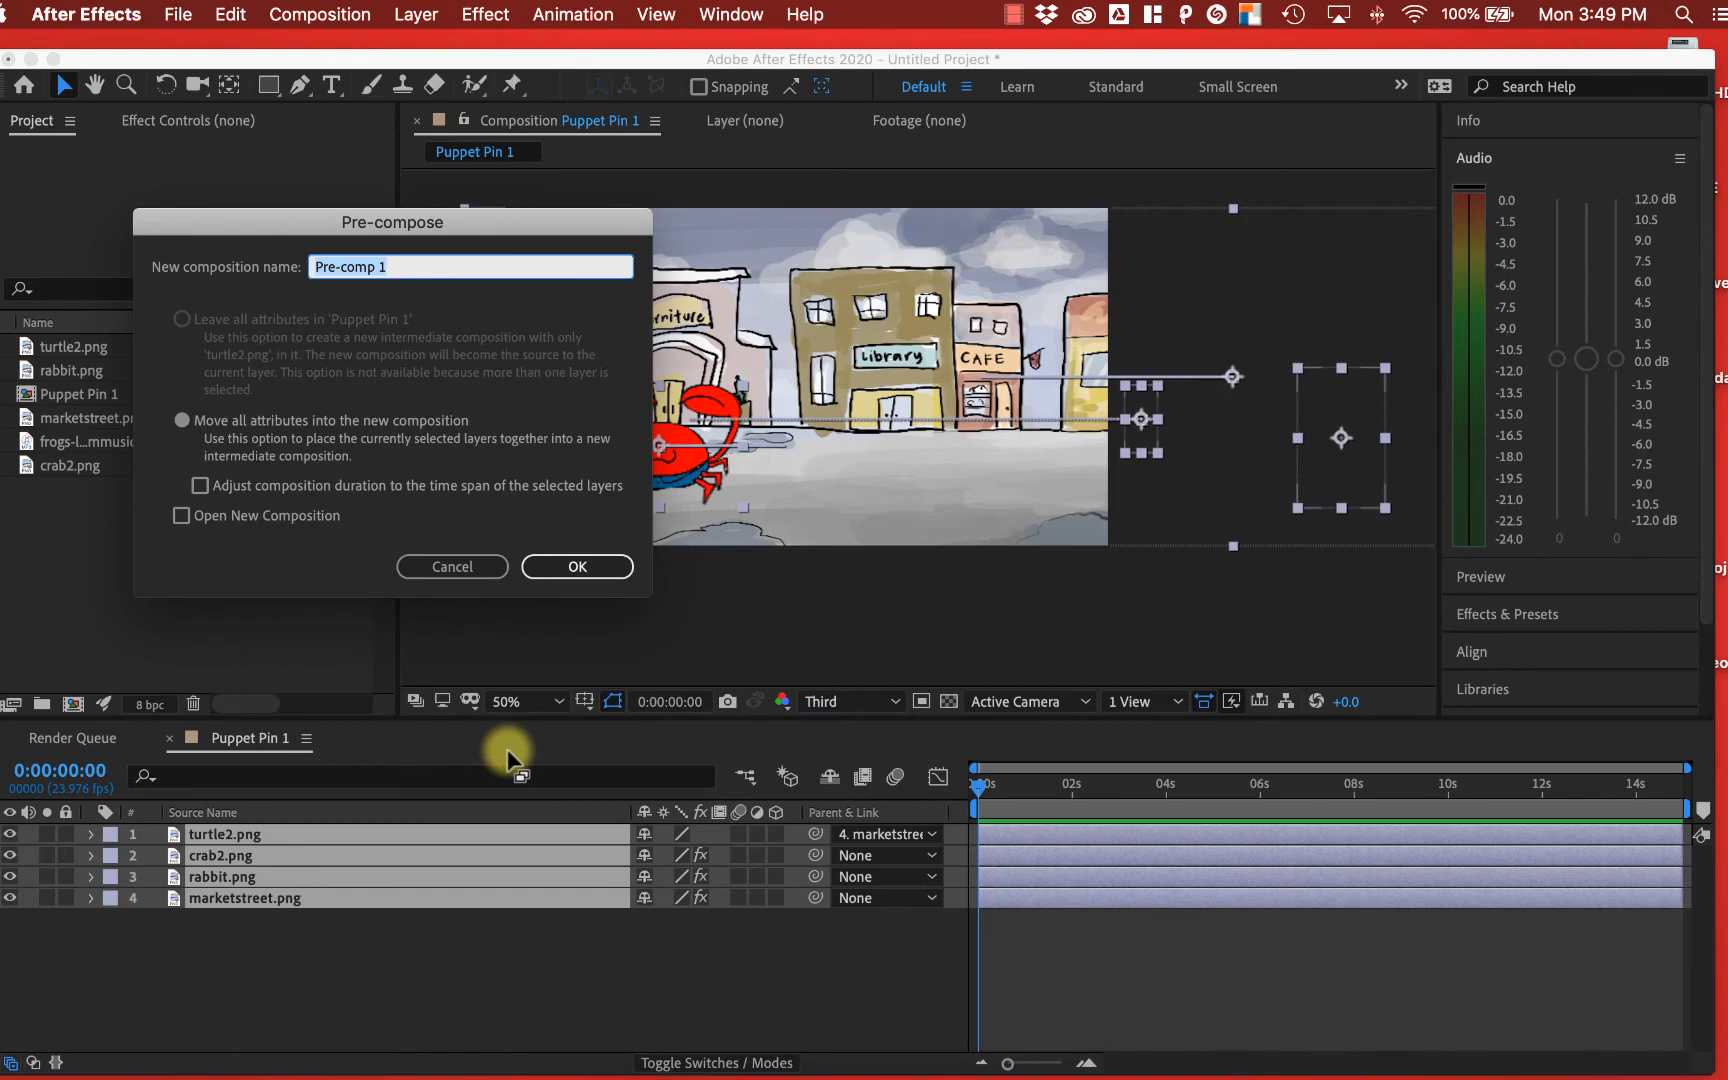
type("Characters")
key("Return")
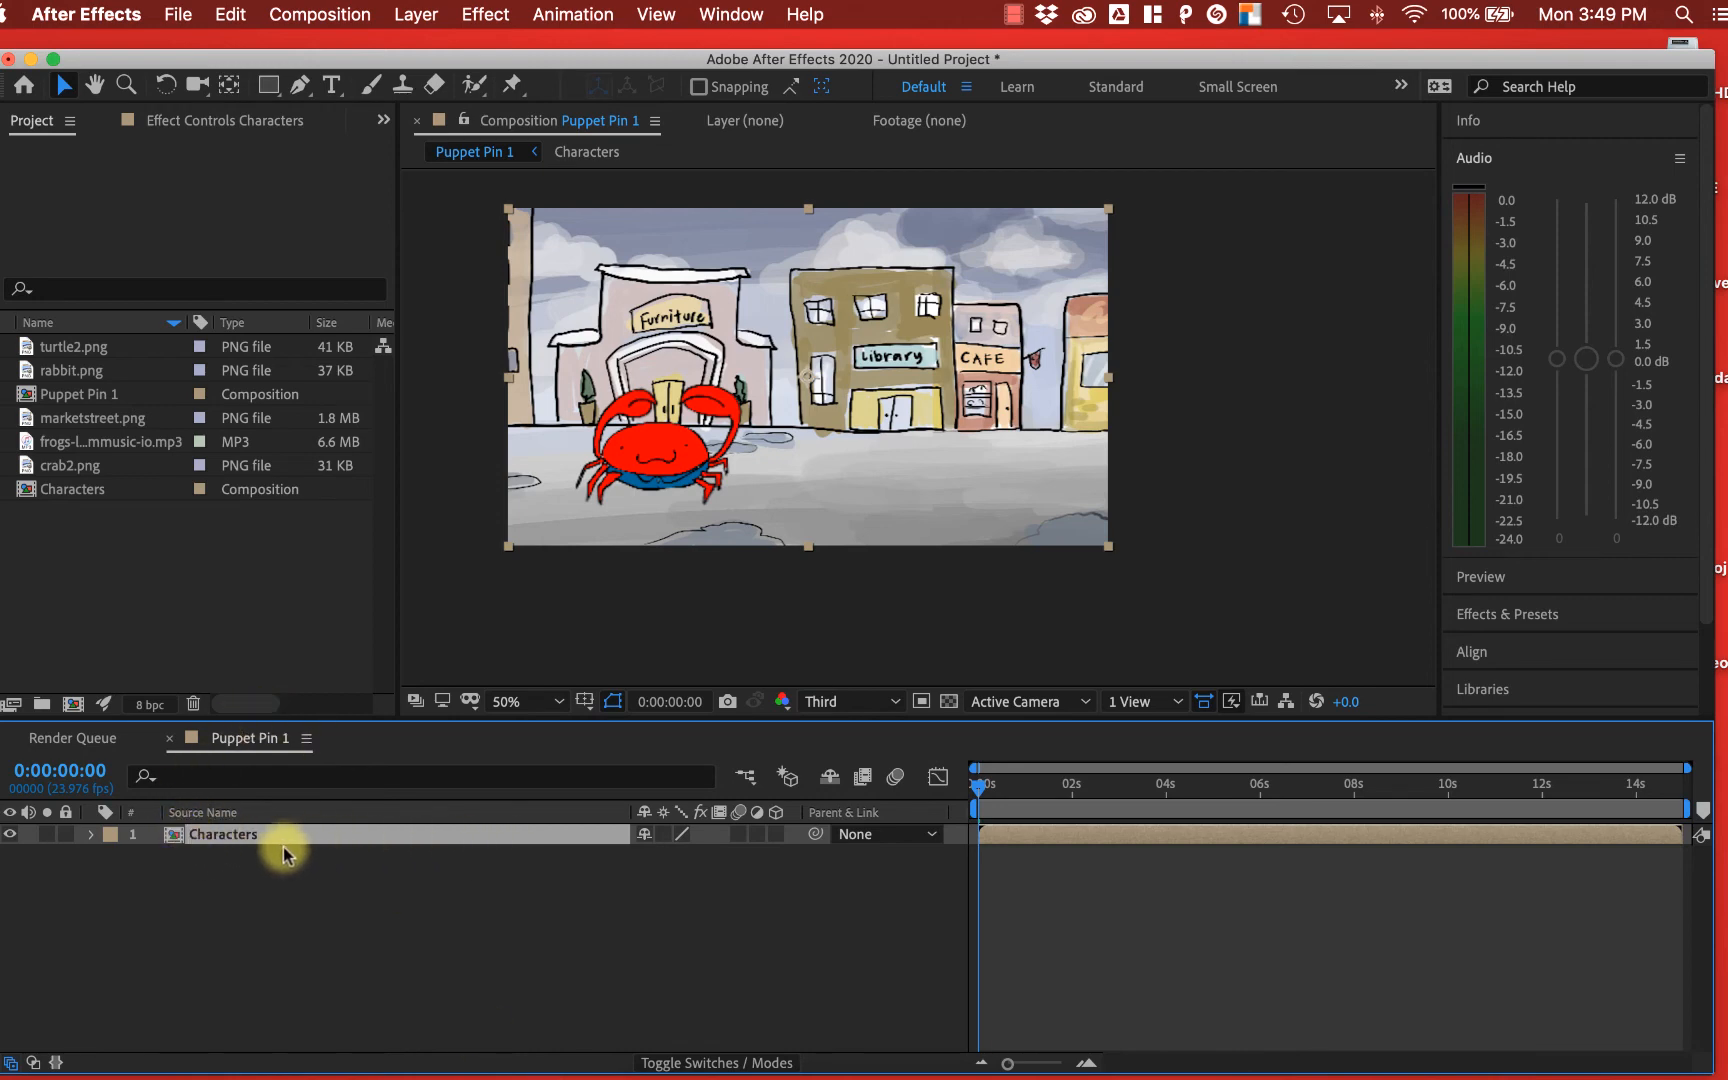
double_click(175, 838)
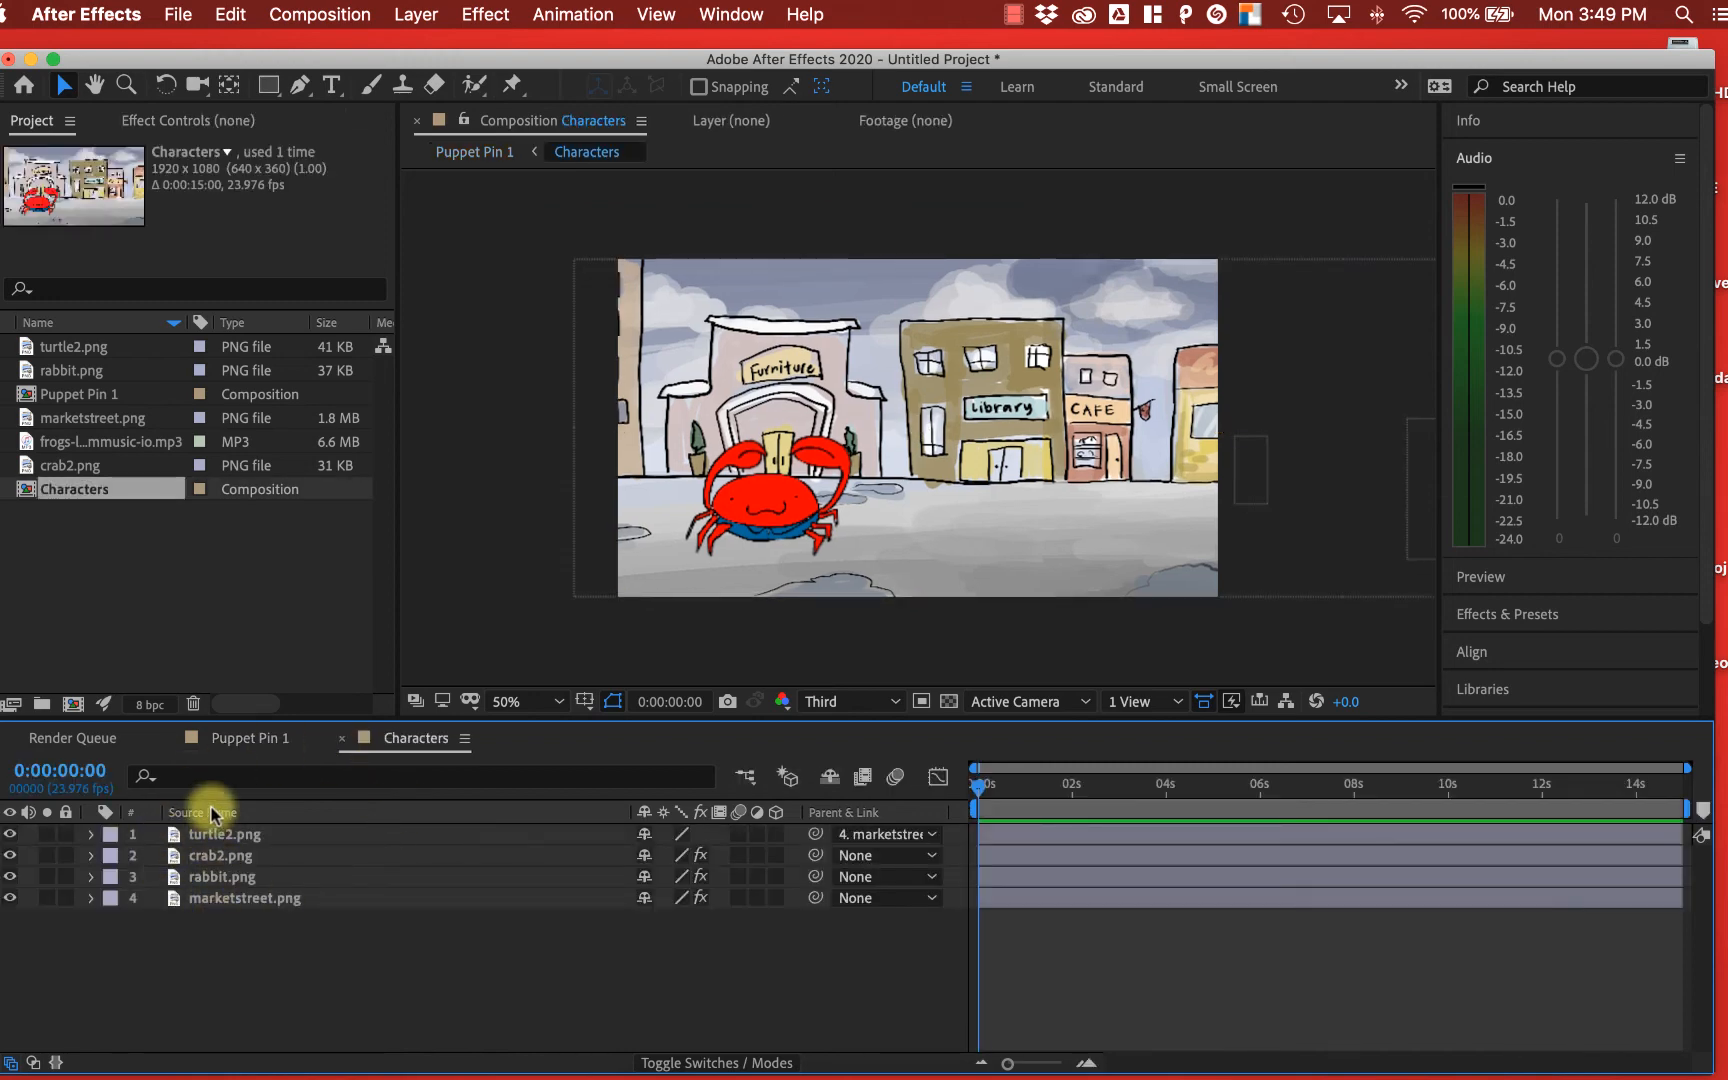
left_click(341, 738)
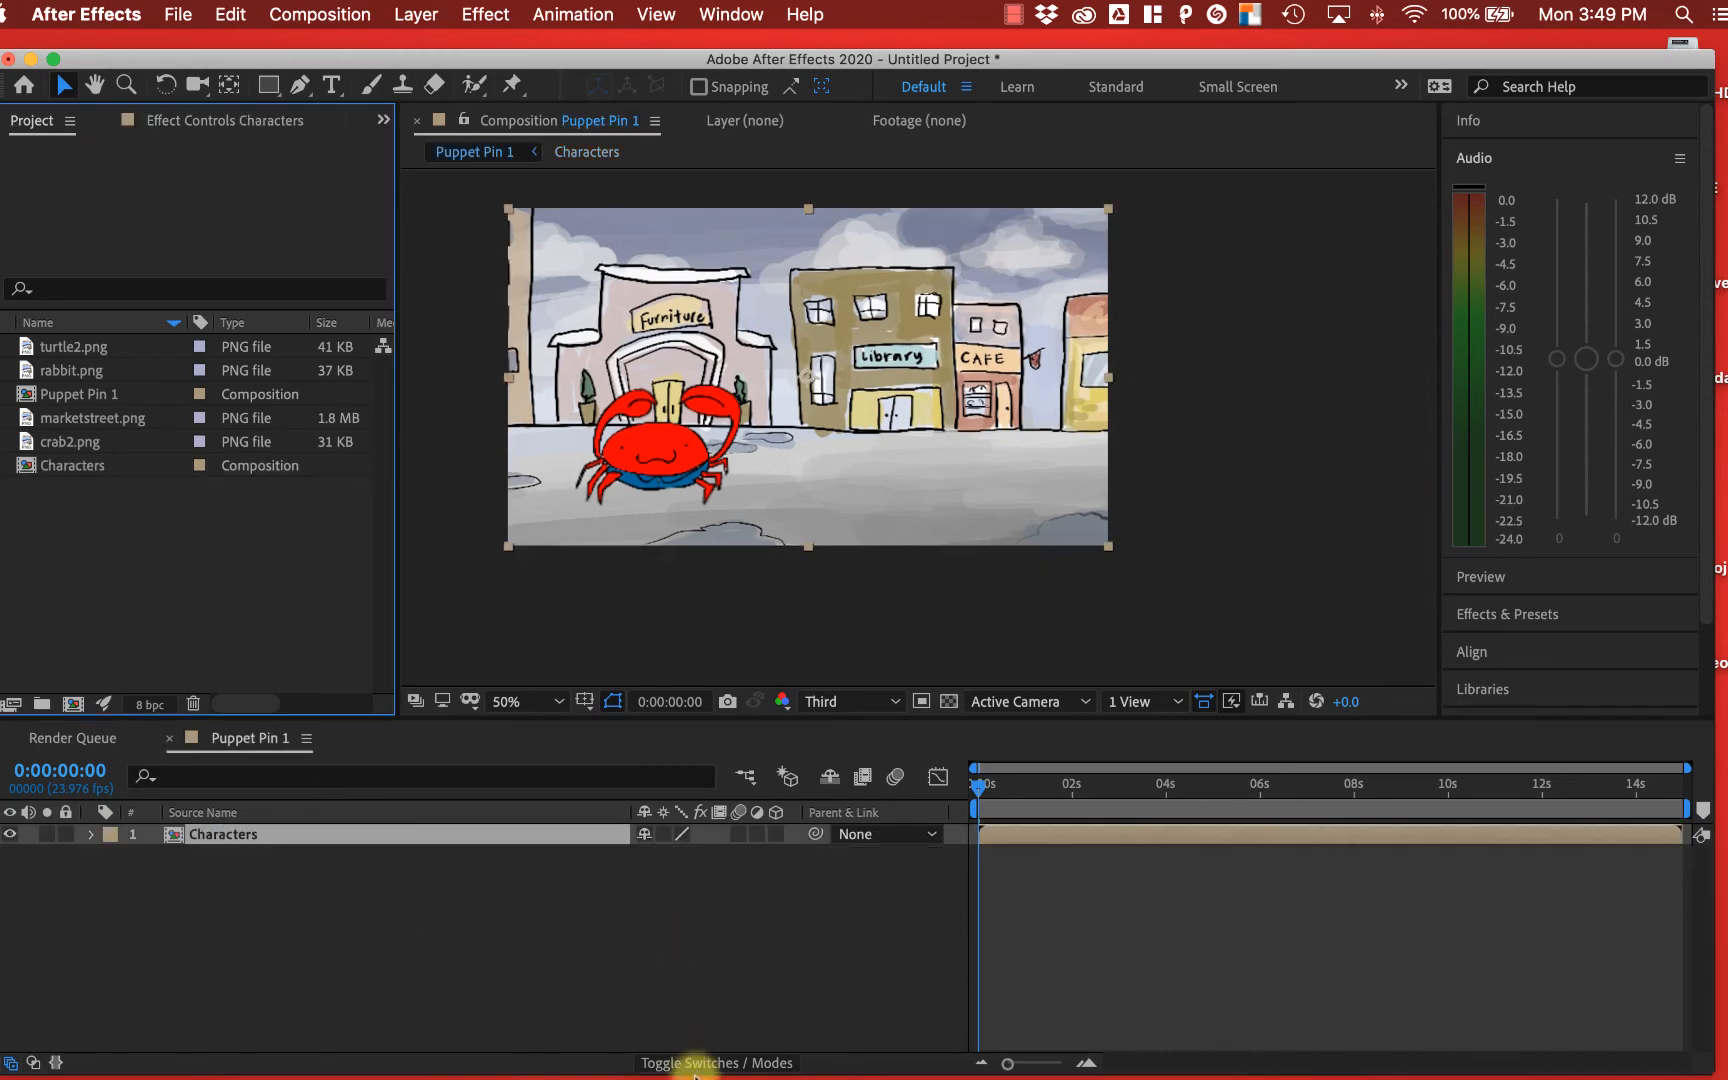
- Switch to Safari and examine the list of music websites linked from the Puppet Pin Animation assignment
left_click(730, 1062)
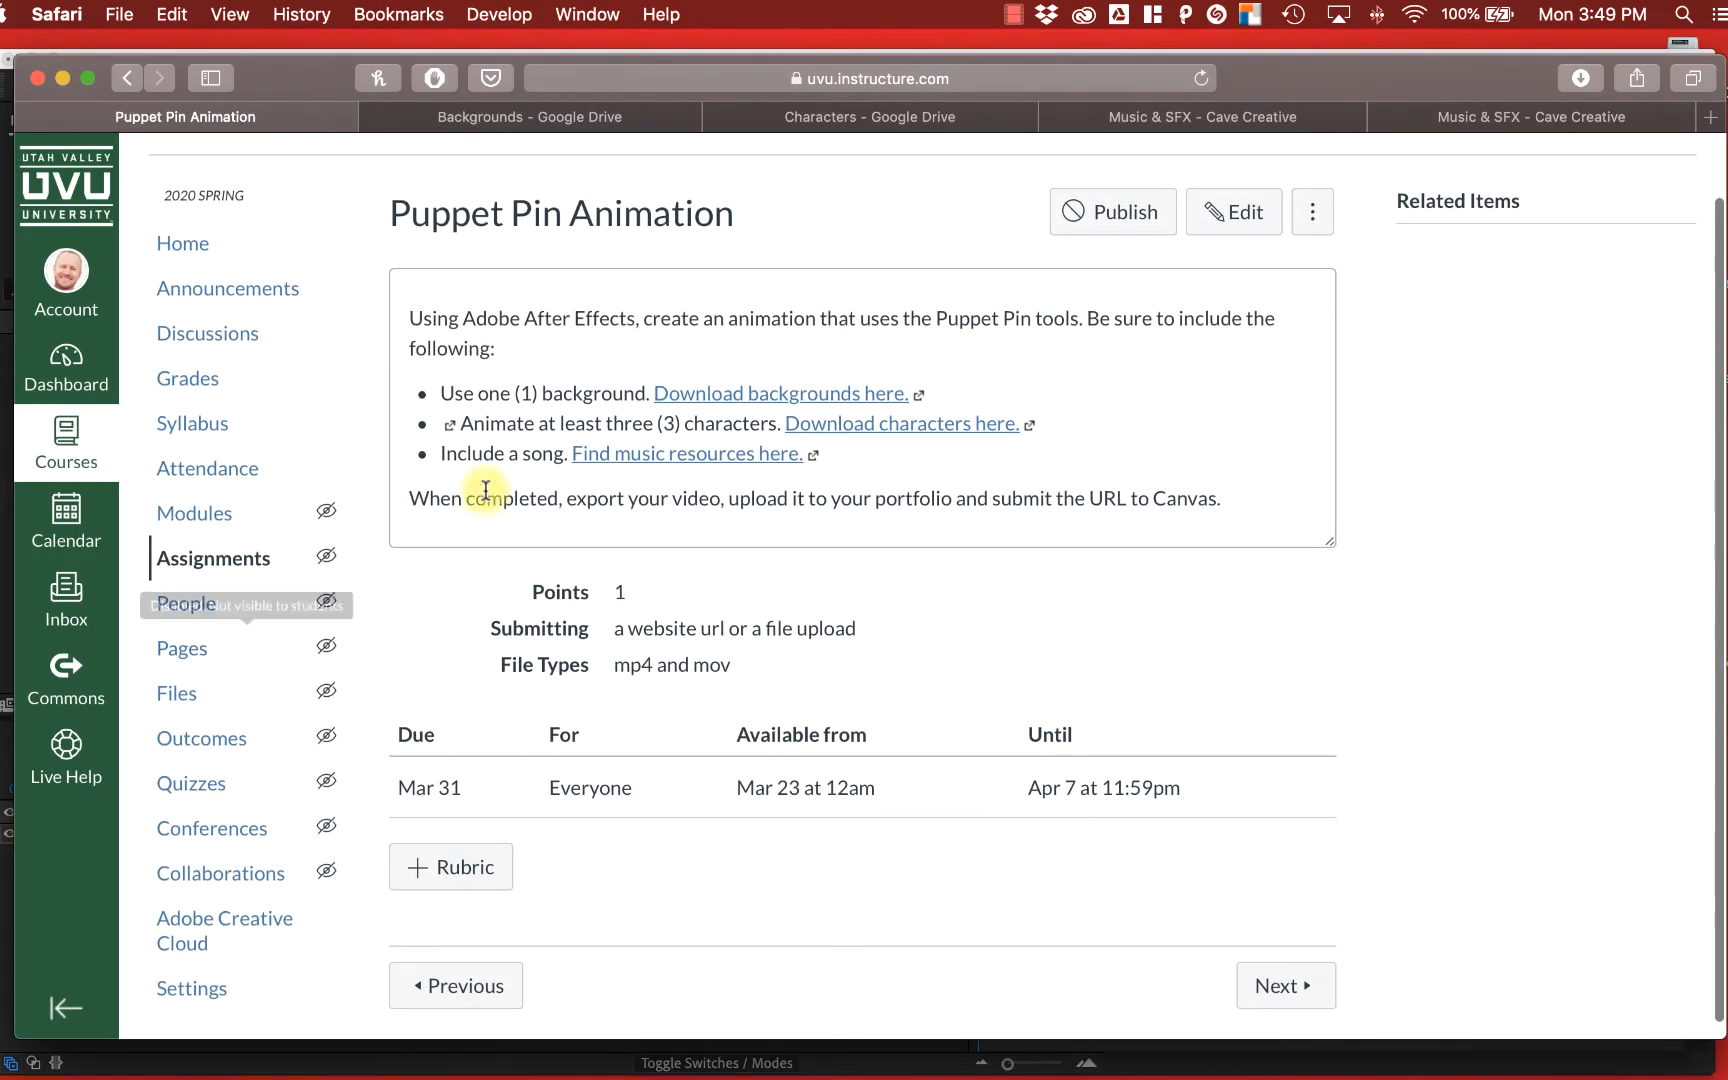
left_click(611, 452)
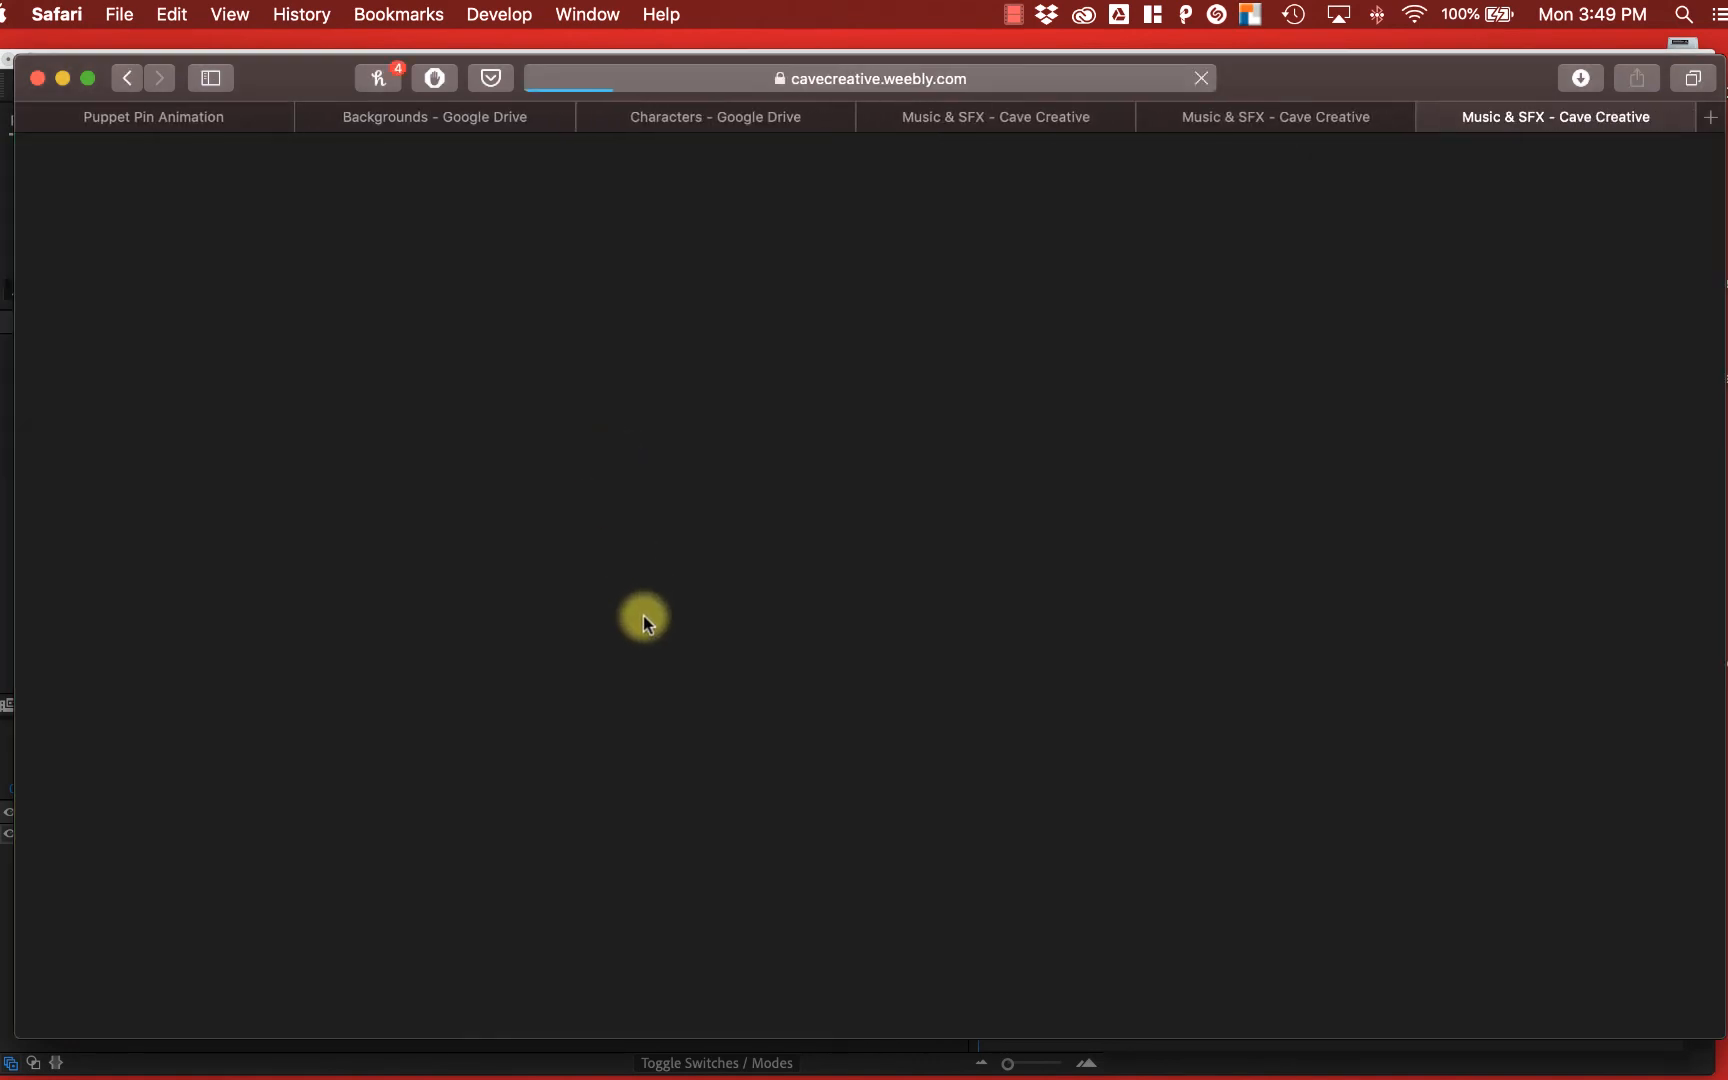
scroll(656, 629, "down", 10)
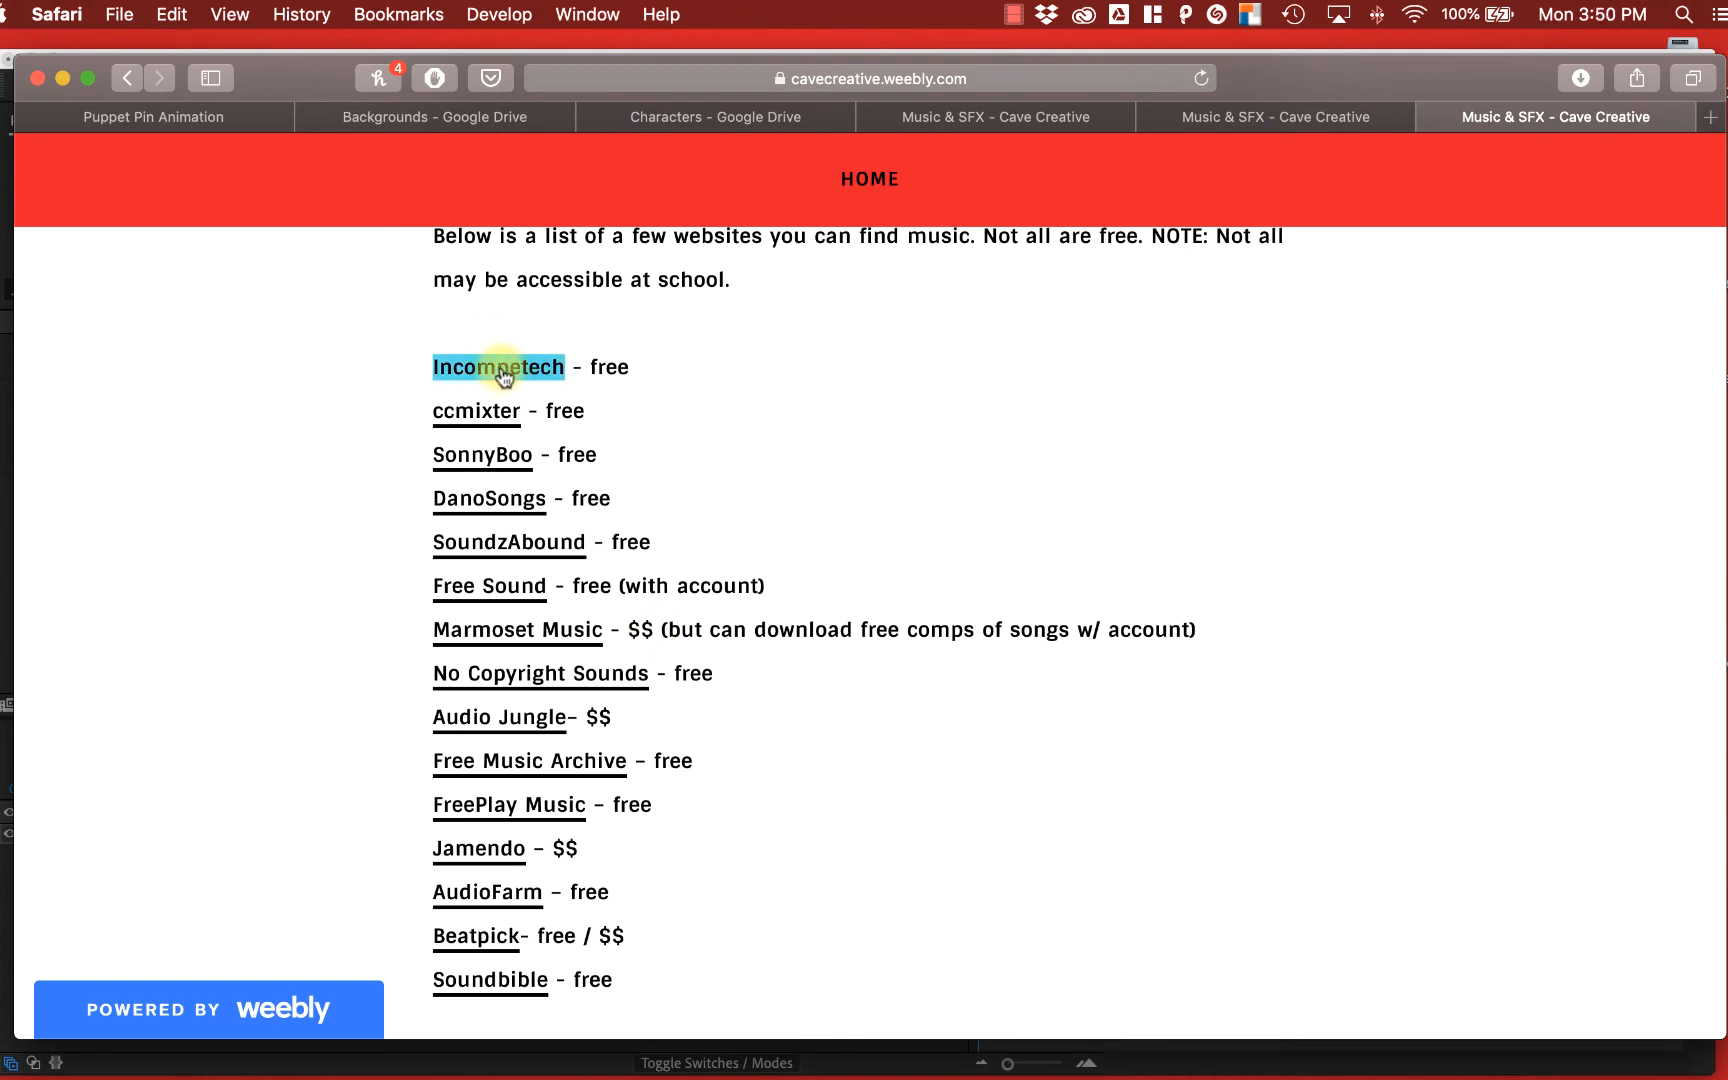
left_click(63, 78)
- Import the frogs-legs-rag MP3 from Downloads and add it below the Characters layer, starting at 0:00:00:00
left_click(93, 581)
double_click(93, 580)
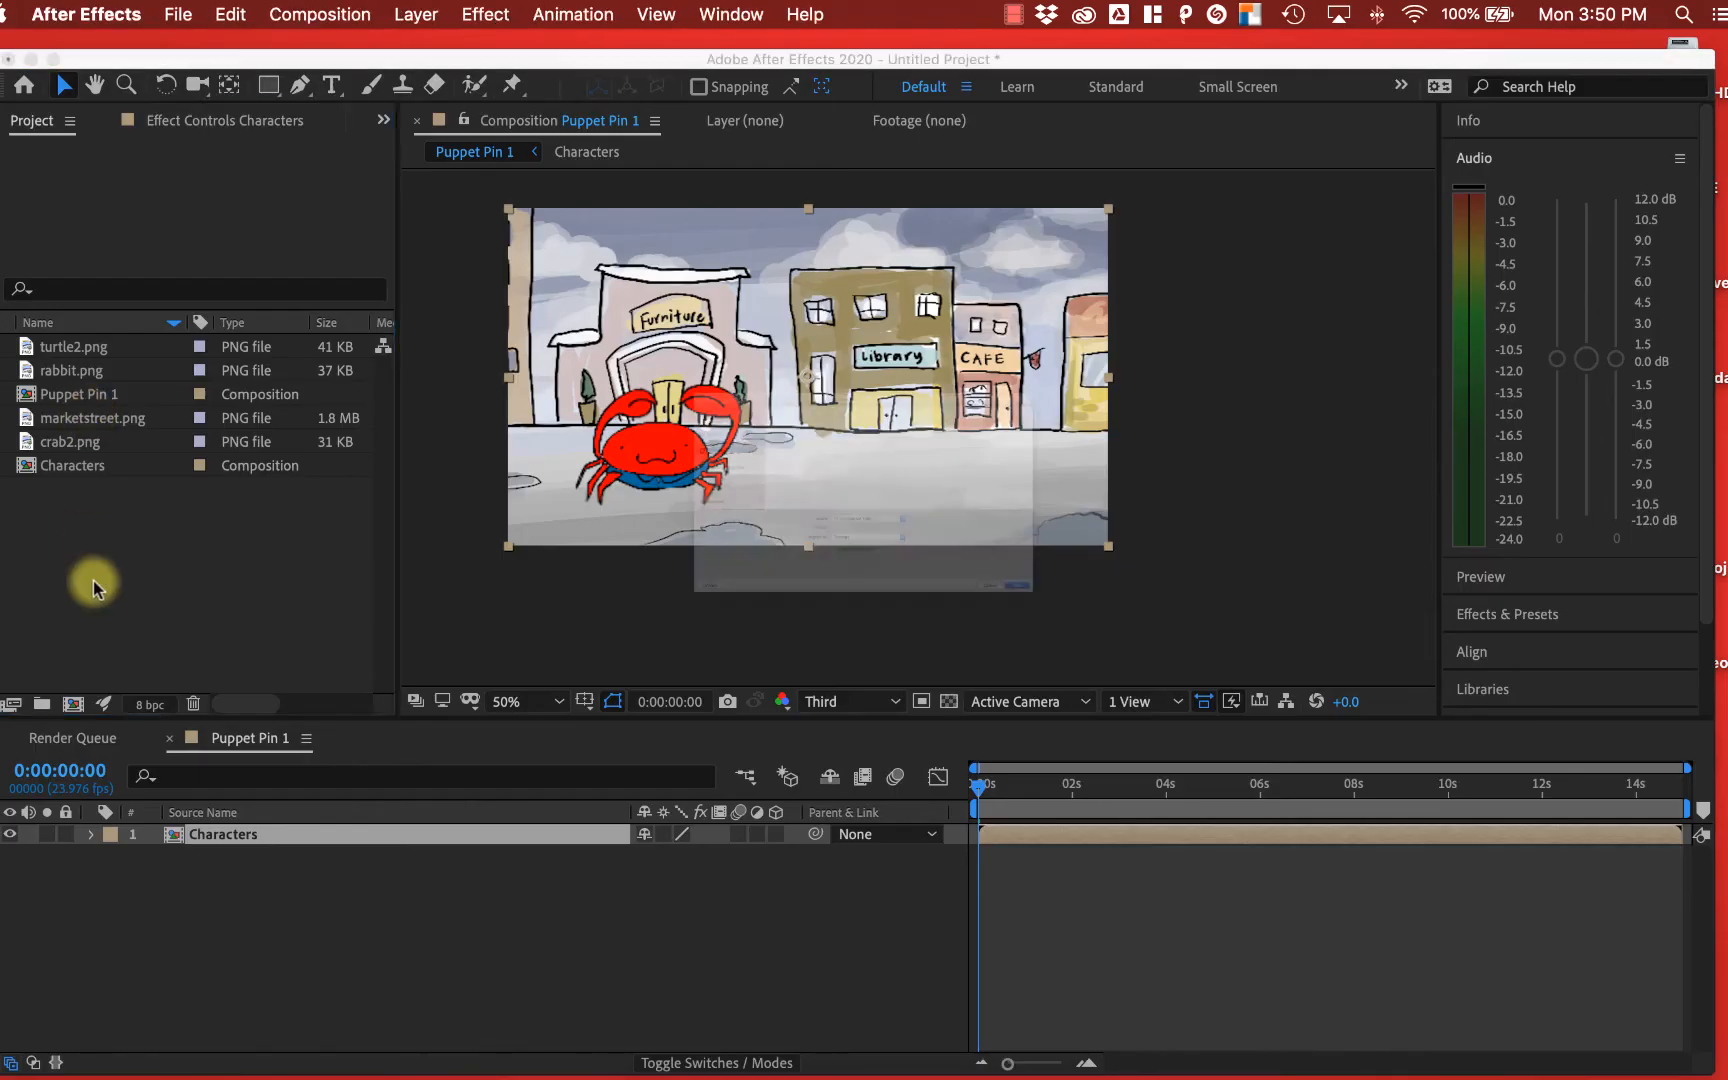
left_click(505, 253)
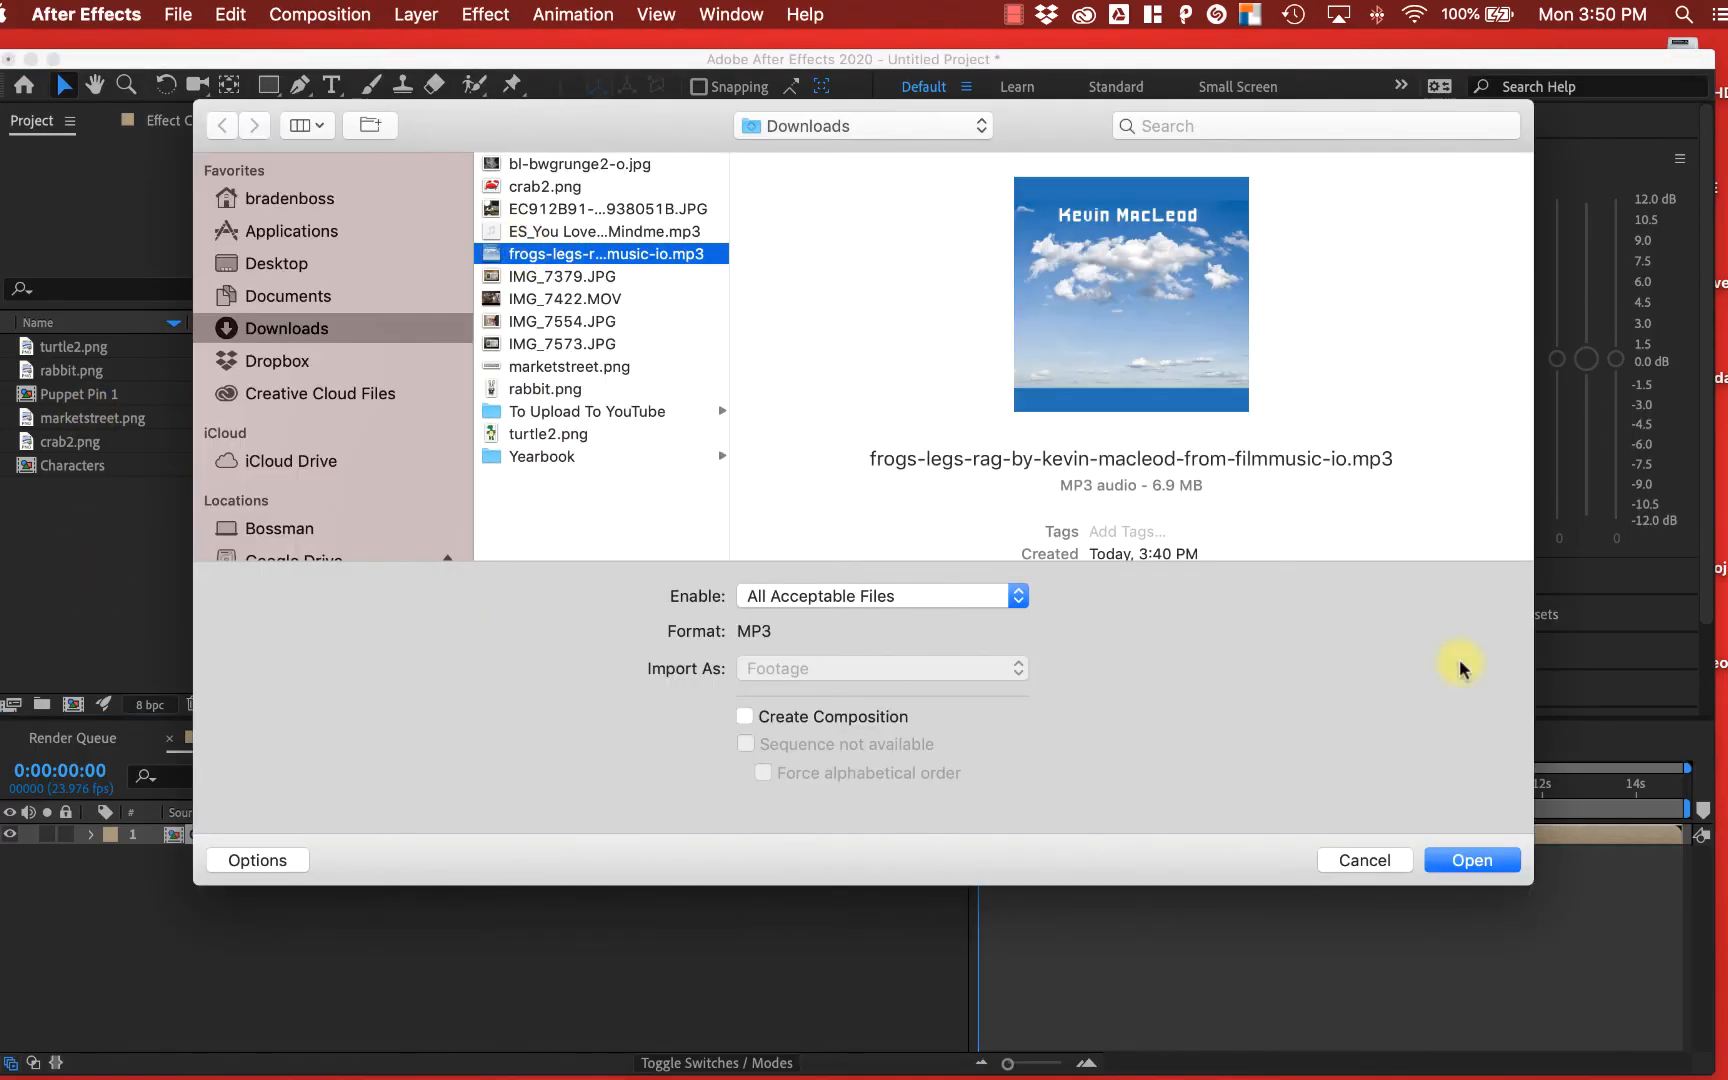
left_click(1470, 860)
left_click(165, 572)
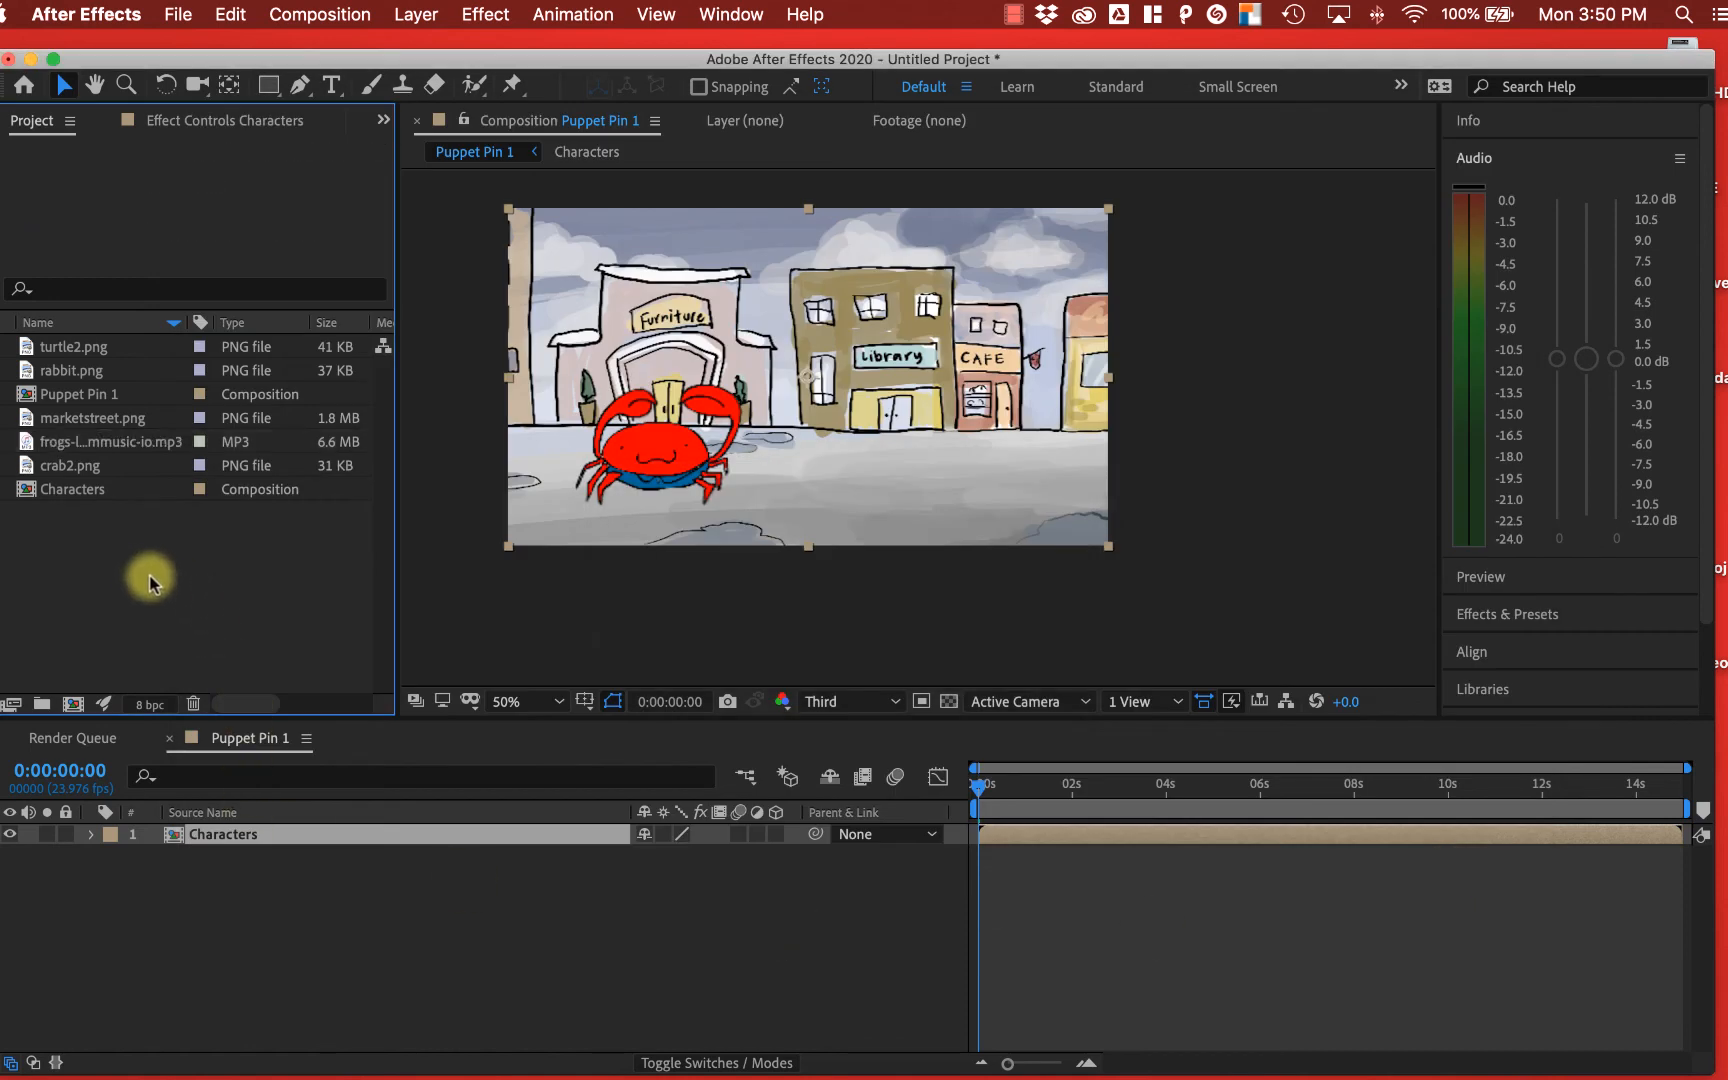
left_click_drag(66, 441, 815, 911)
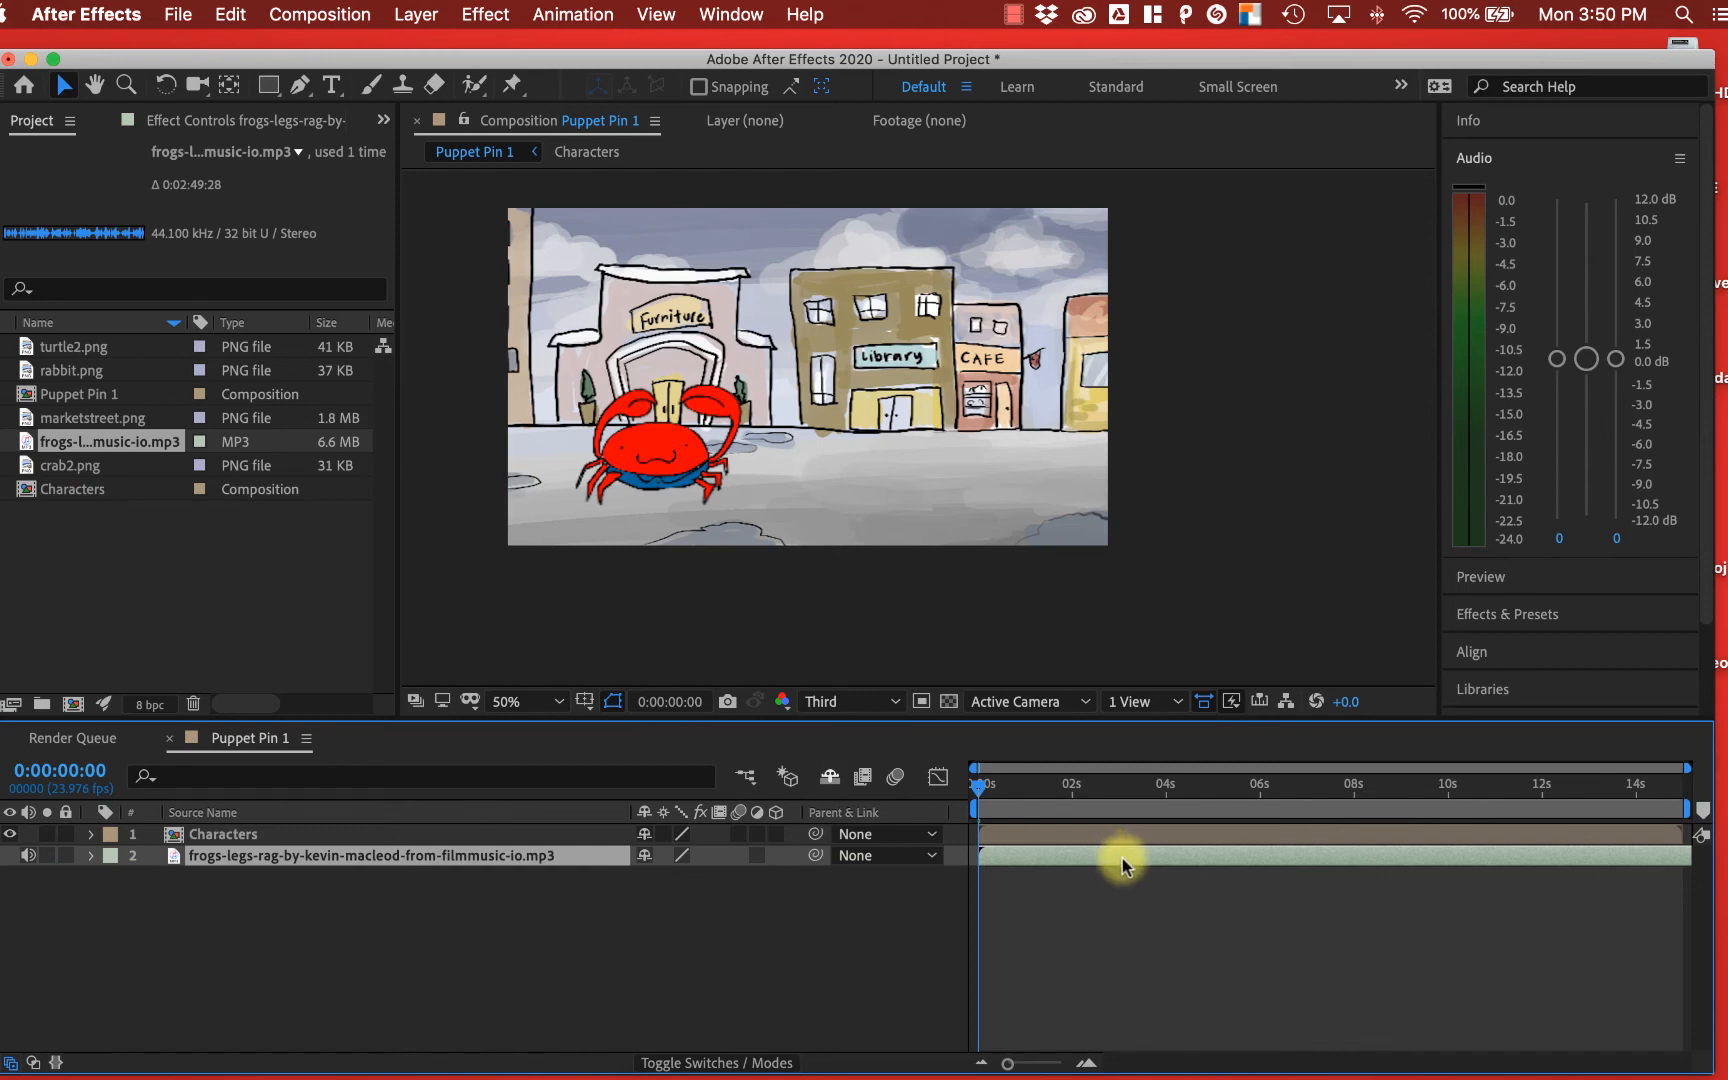
- Split the music layer at 0:00:14:23 and delete the part after the split
left_click_drag(979, 790, 1524, 795)
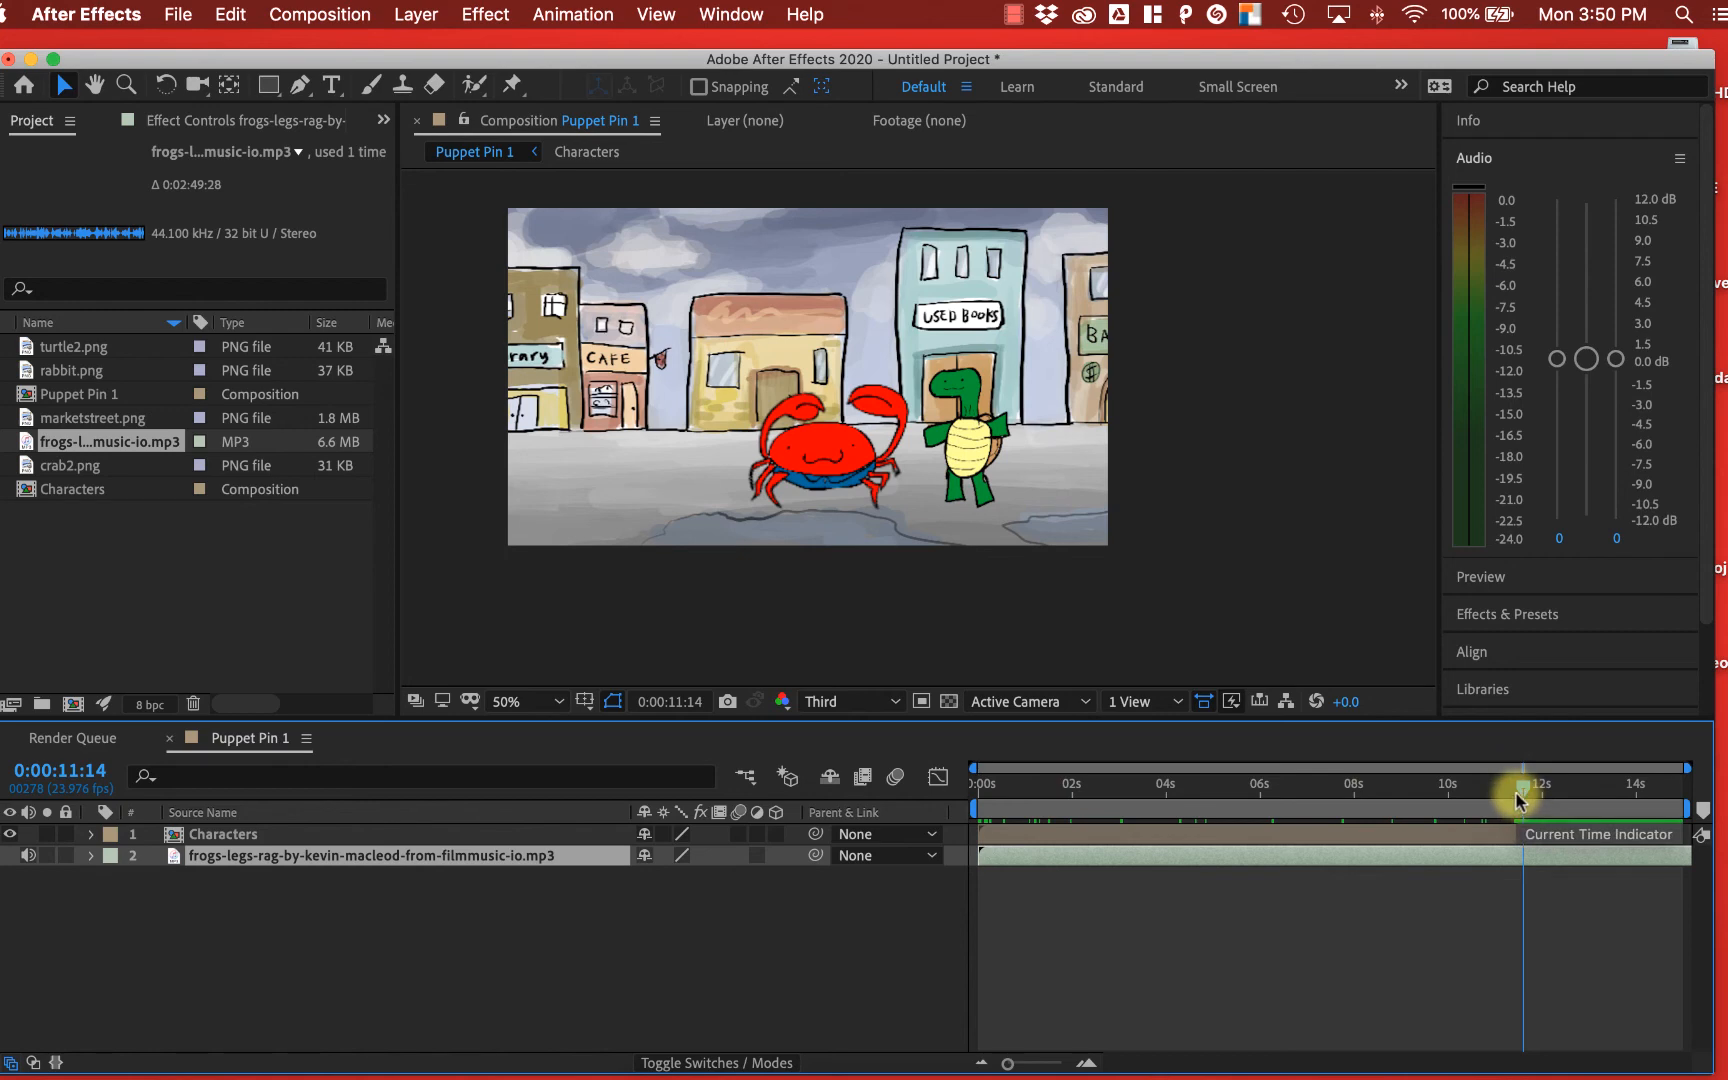
left_click_drag(1524, 795, 1655, 791)
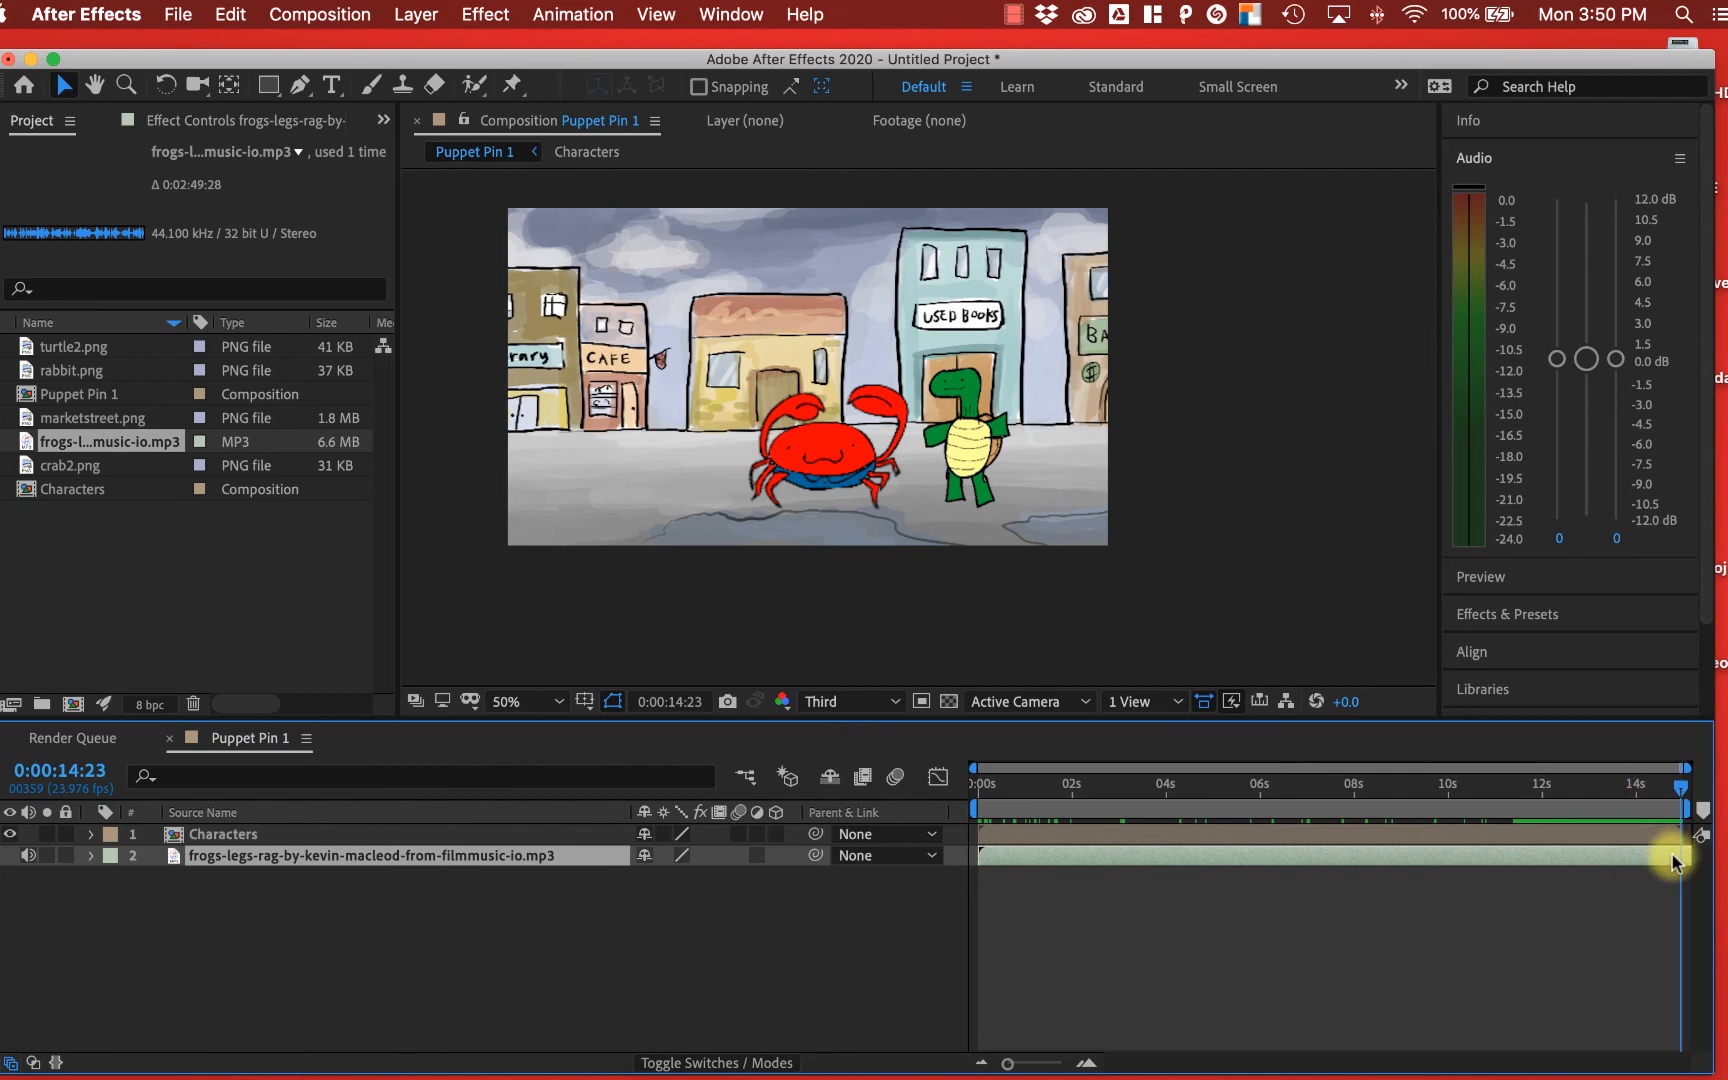
key("super+d")
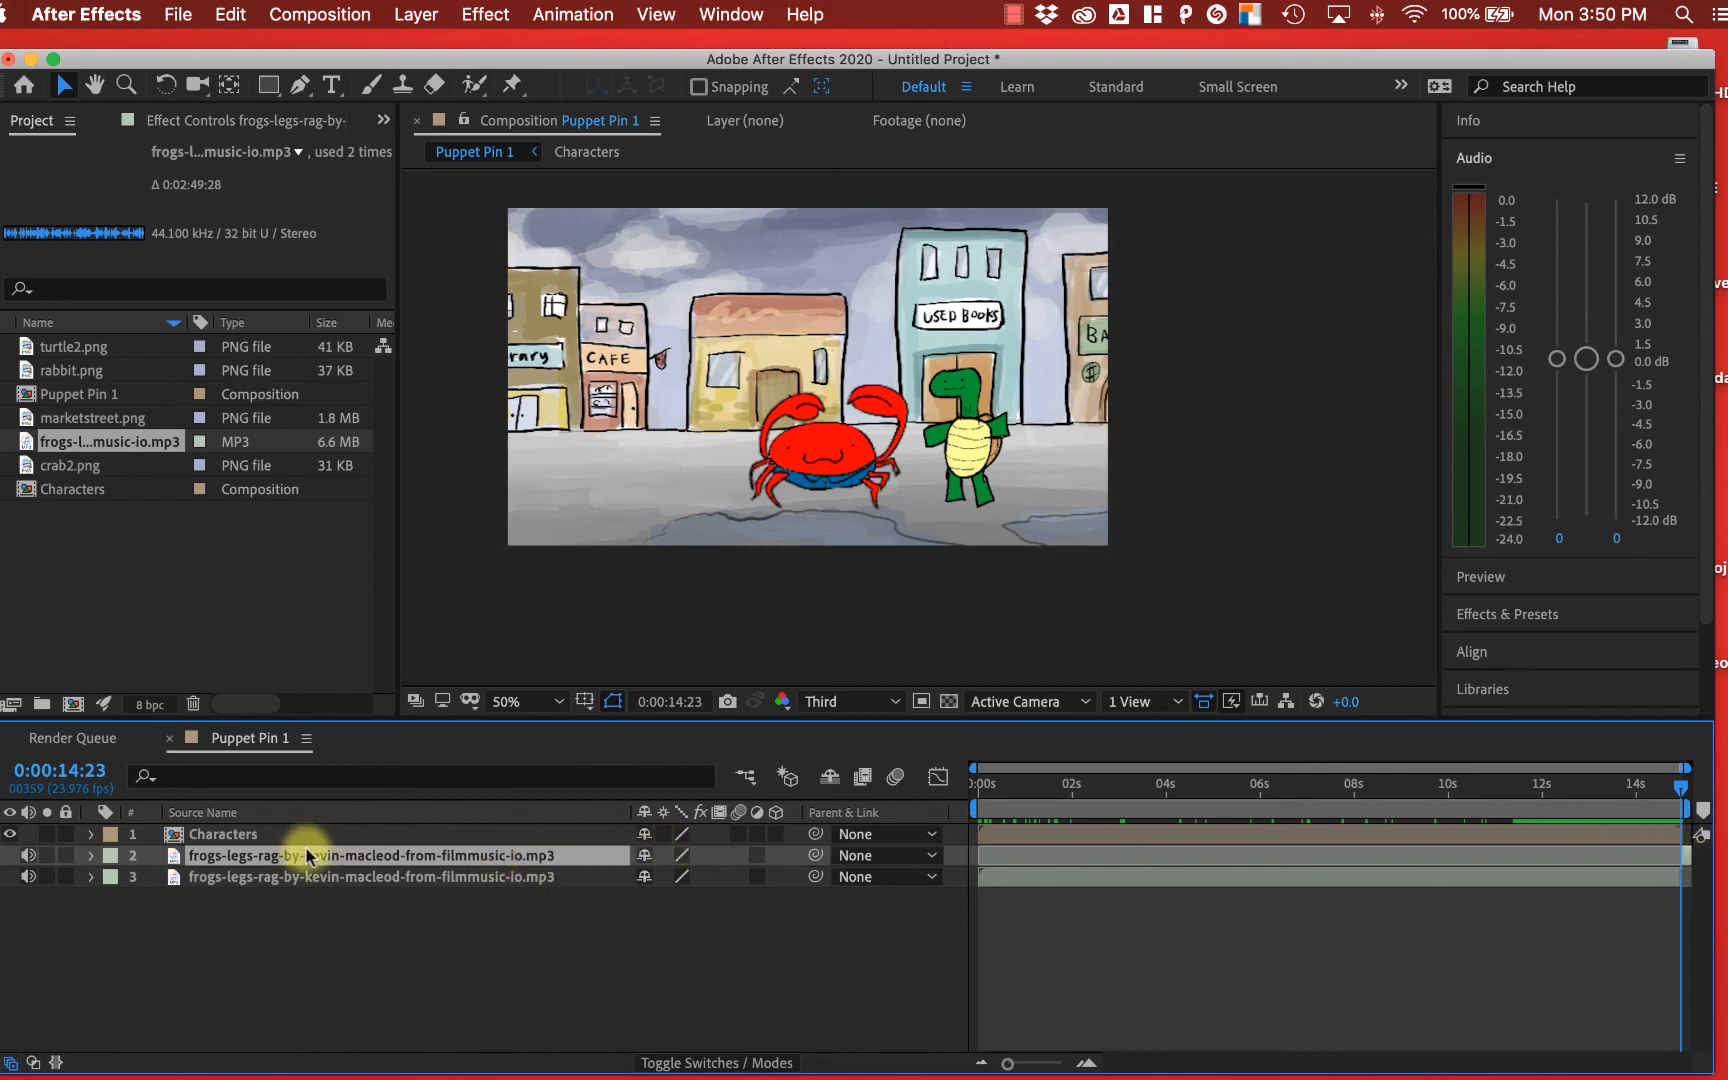
key("Delete")
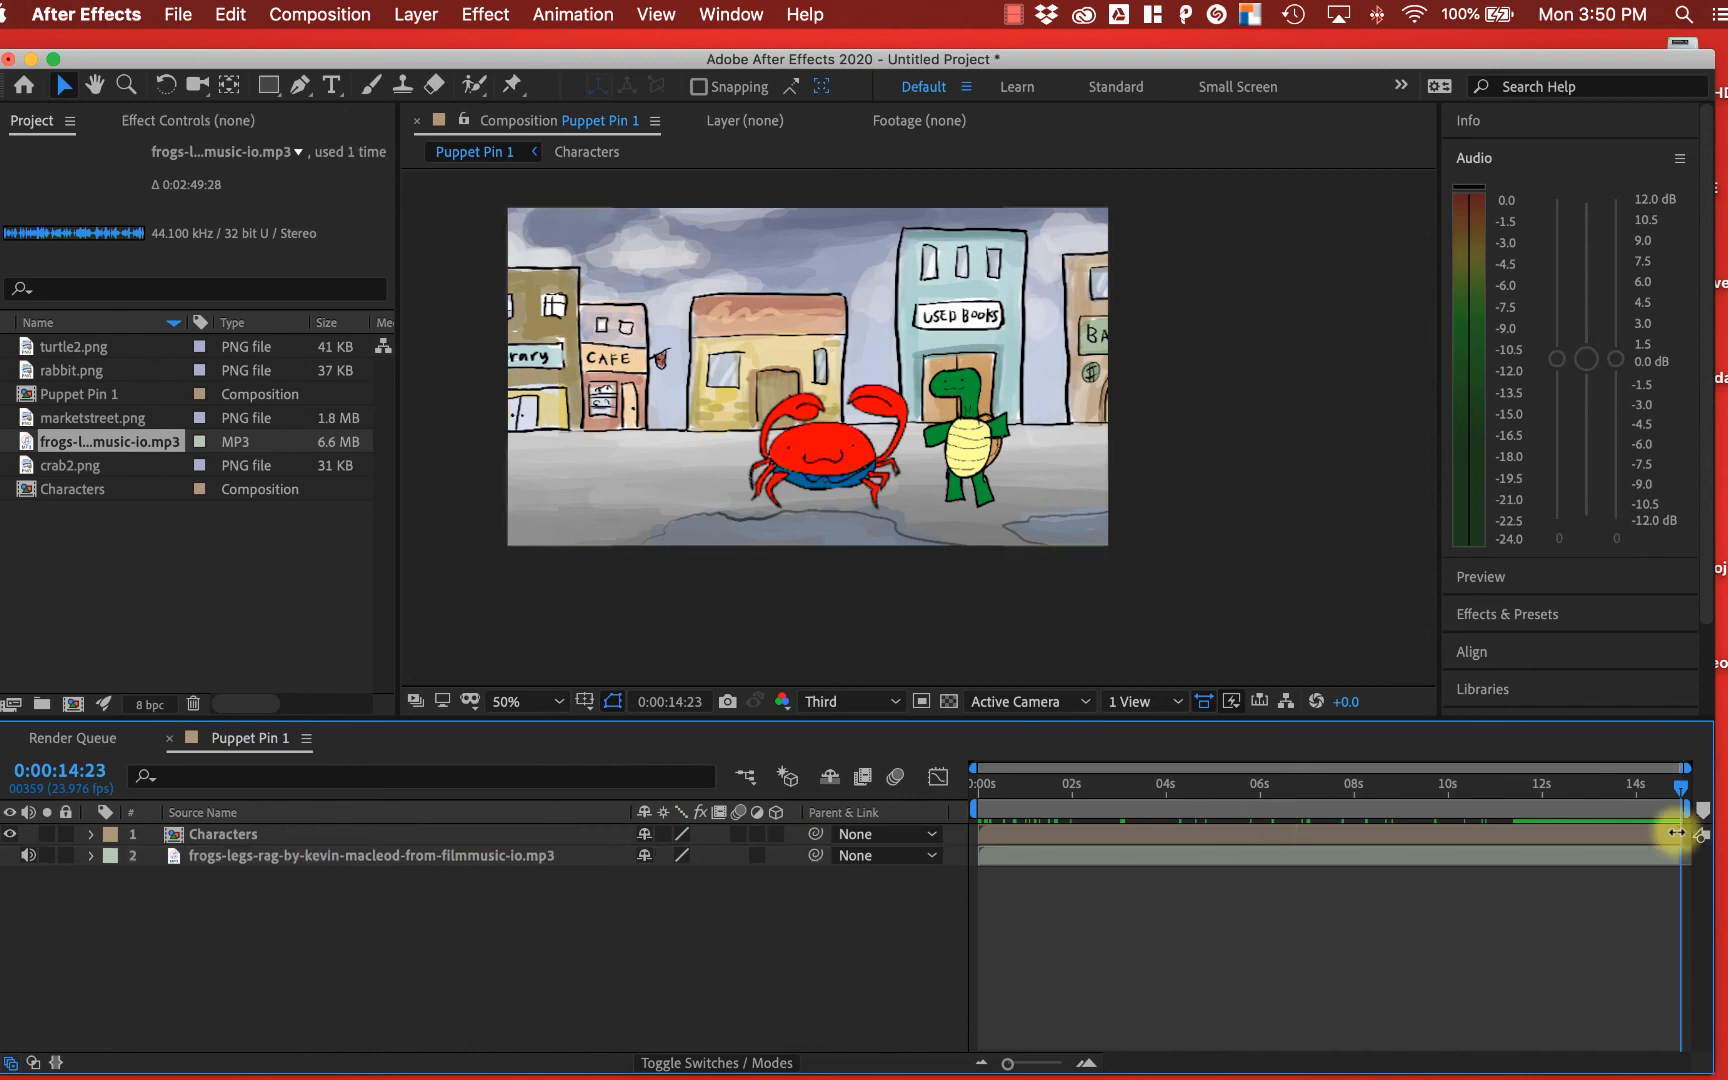
- Fade out the music by keyframing its Audio Levels at 0 dB at 0:00:11:23 and -50 dB at 0:00:14:22
left_click(1615, 853)
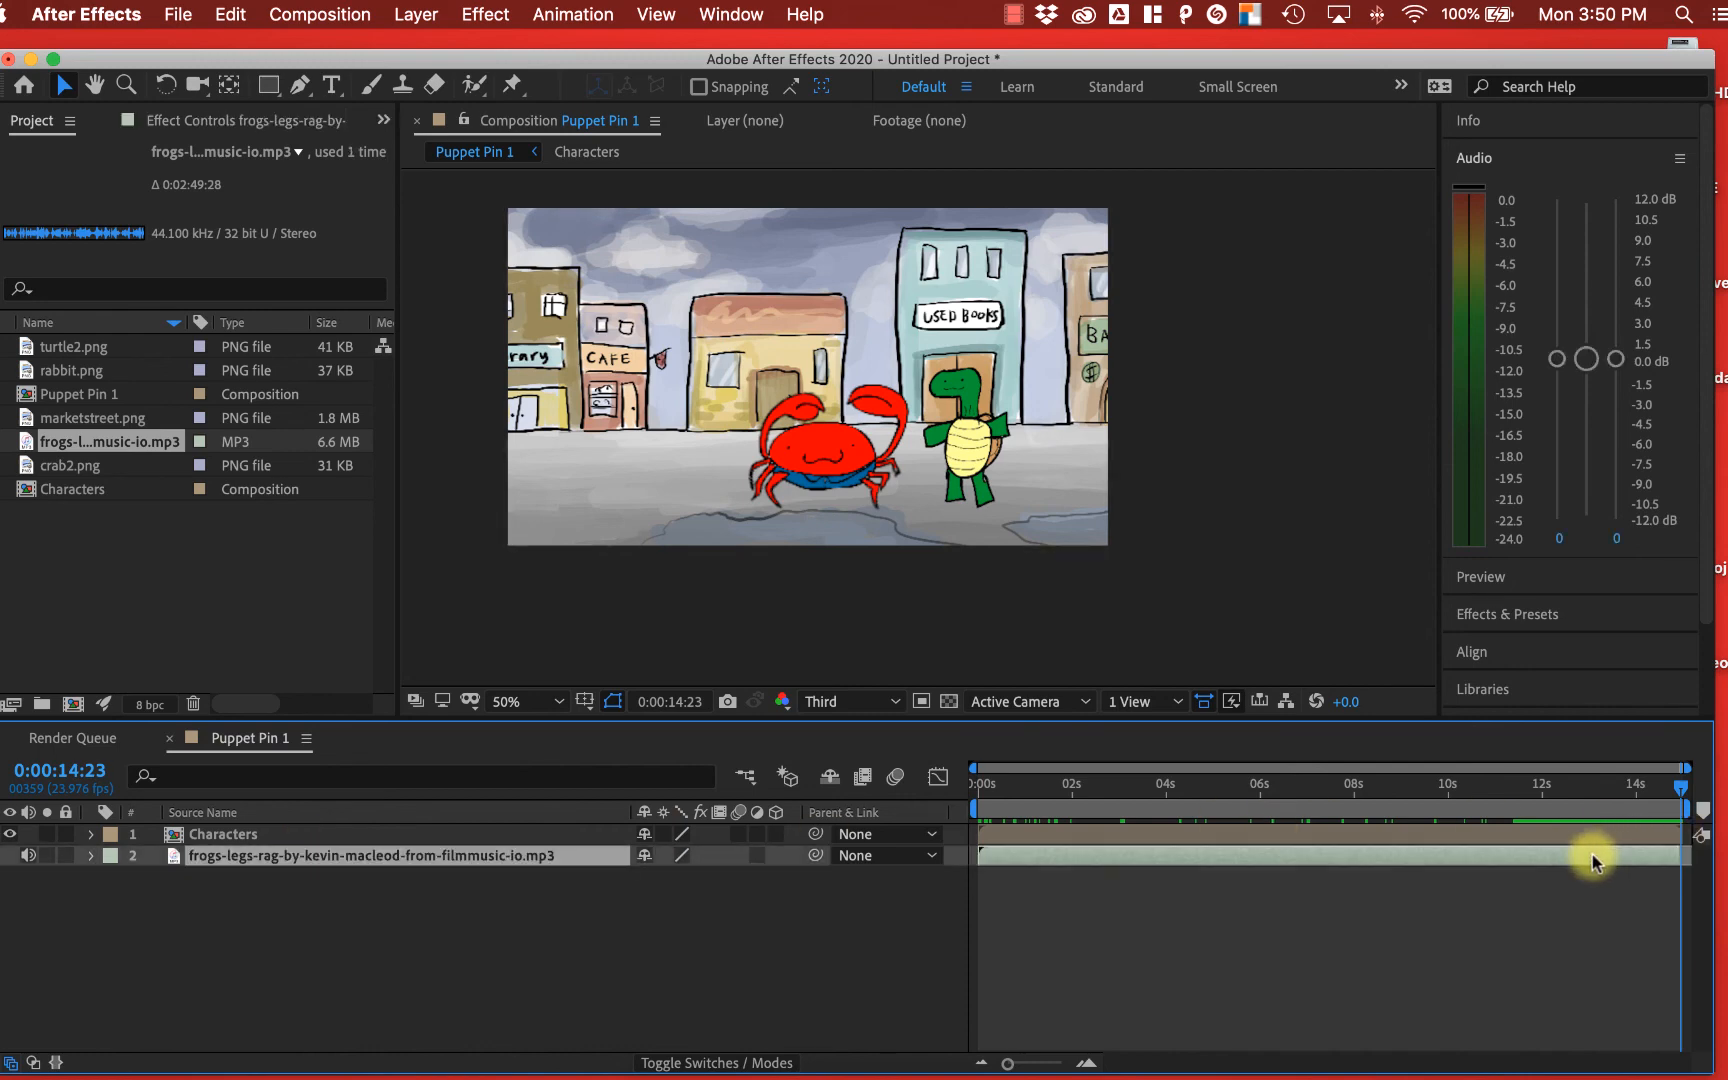
left_click(90, 856)
left_click(112, 877)
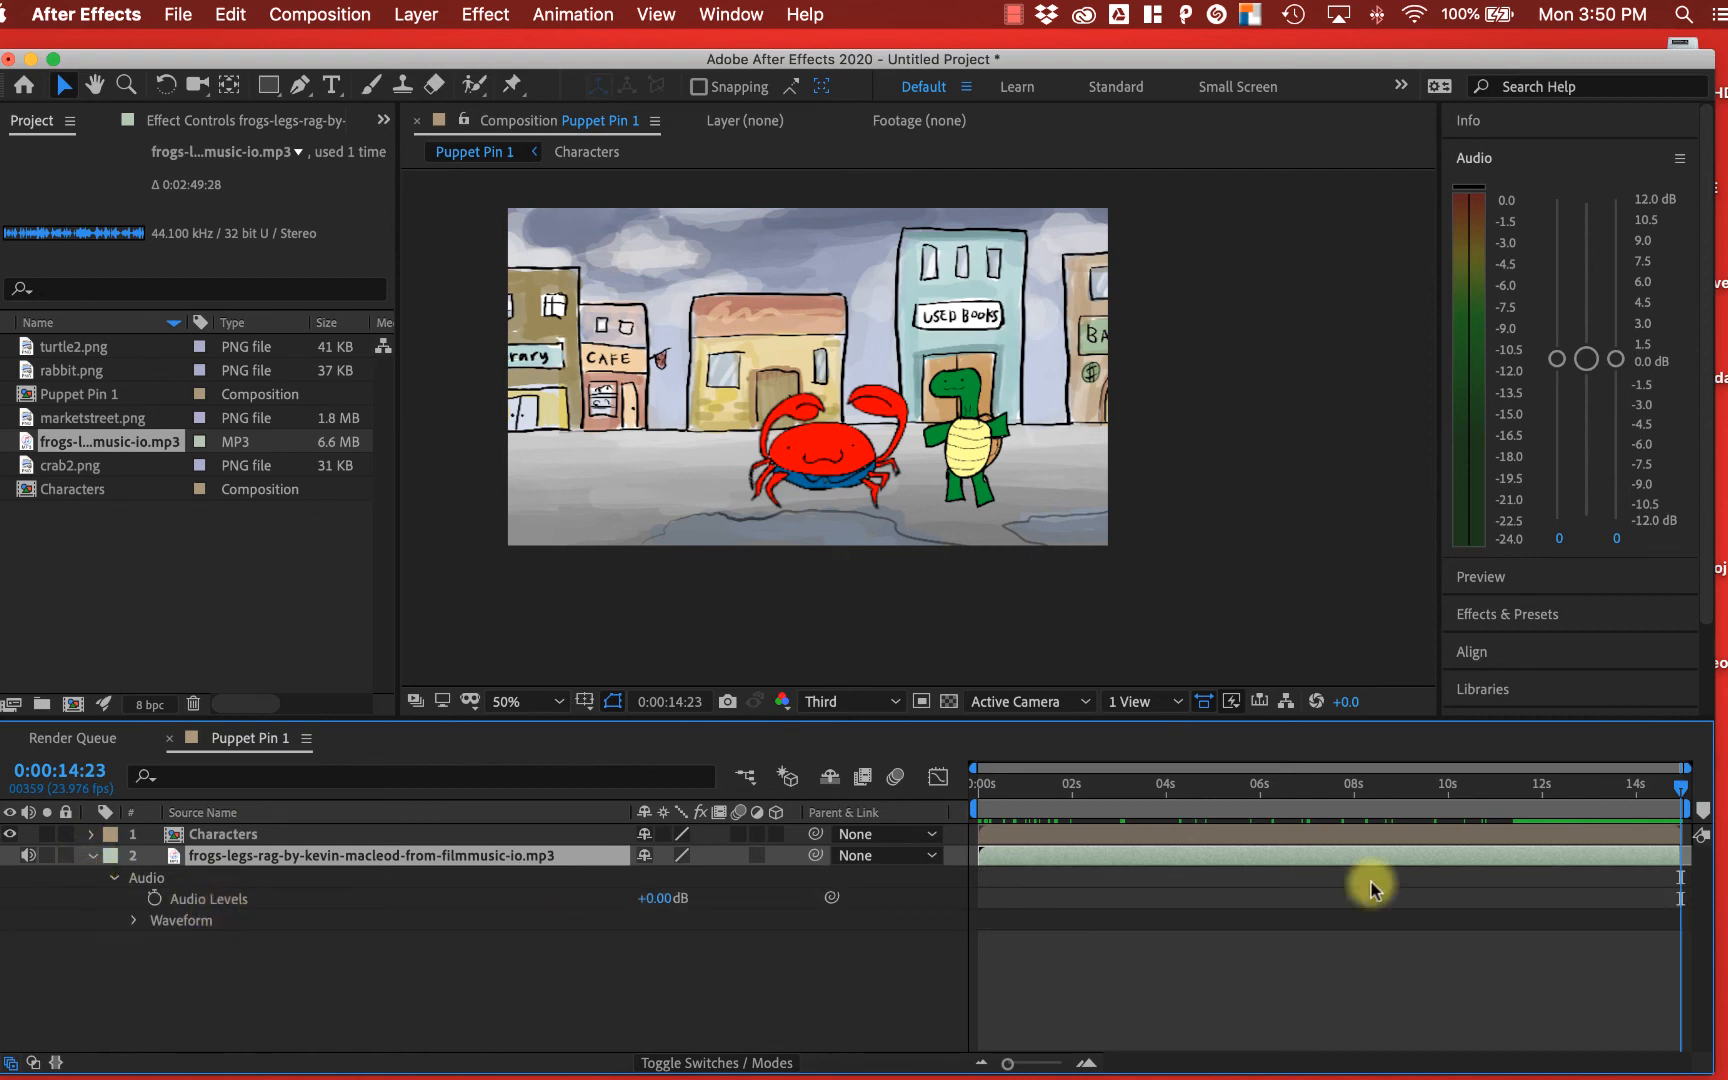
left_click_drag(1686, 790, 1546, 800)
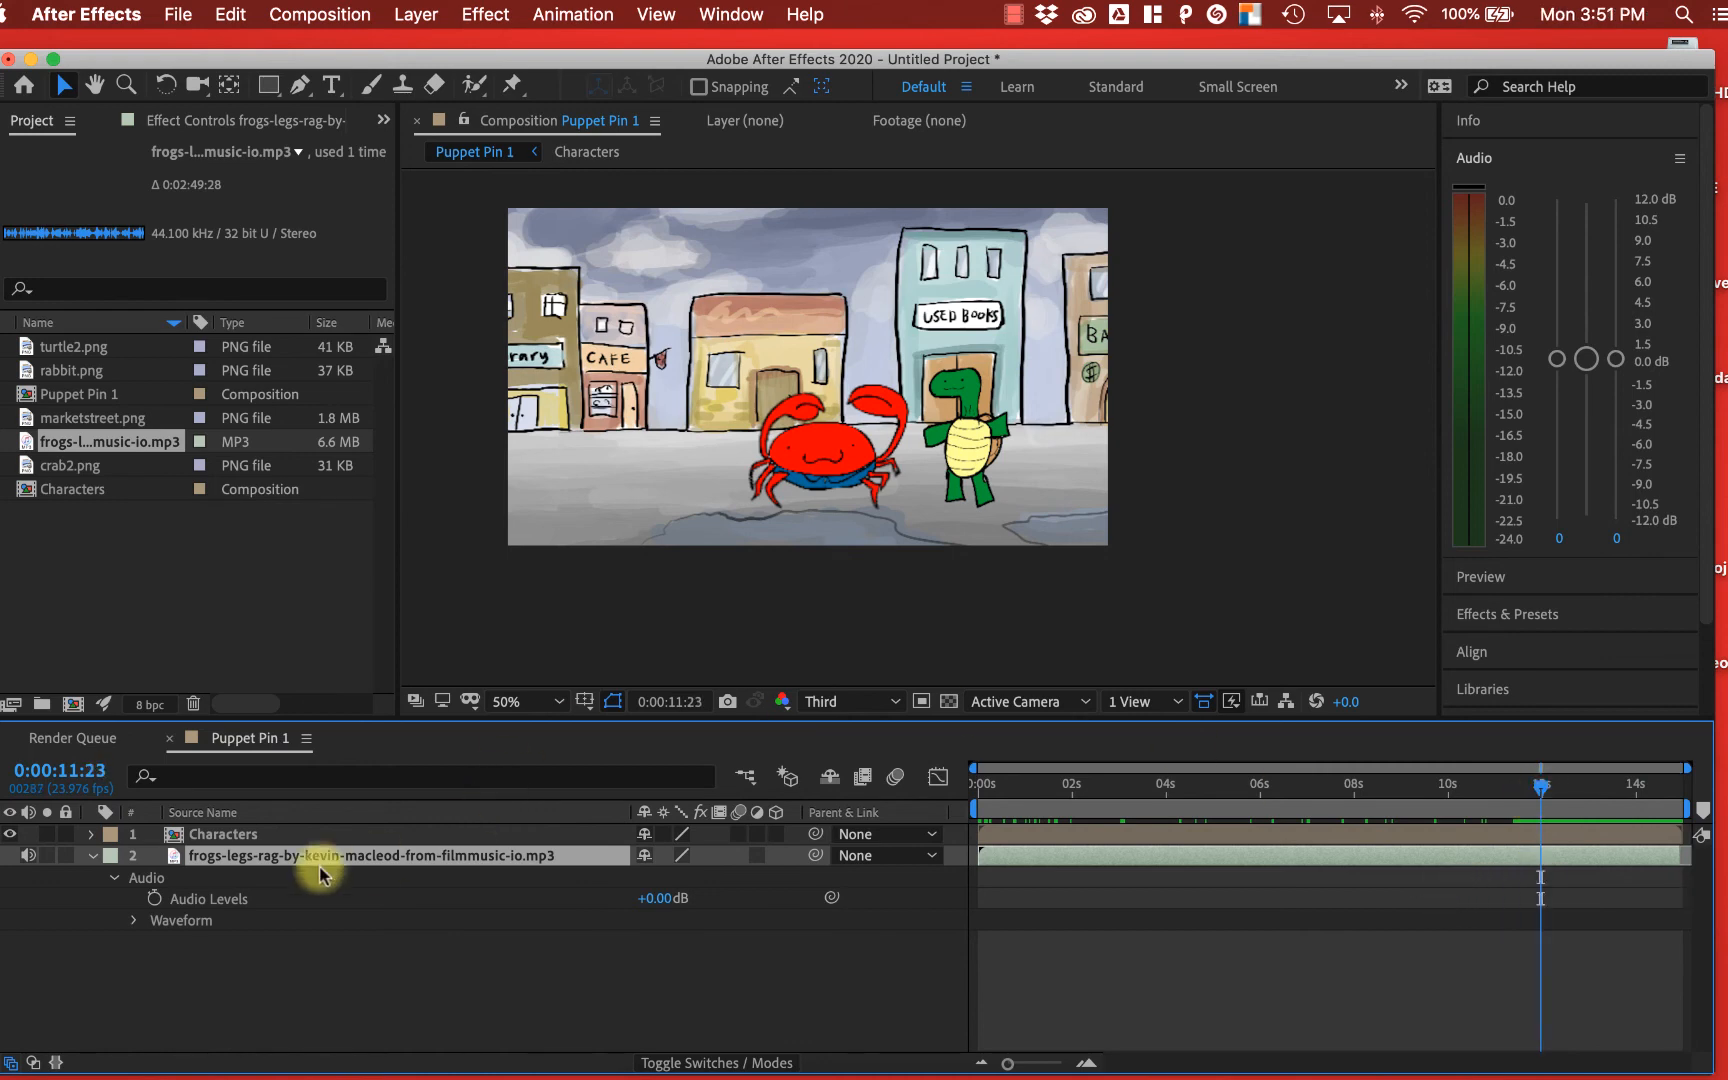
left_click(154, 898)
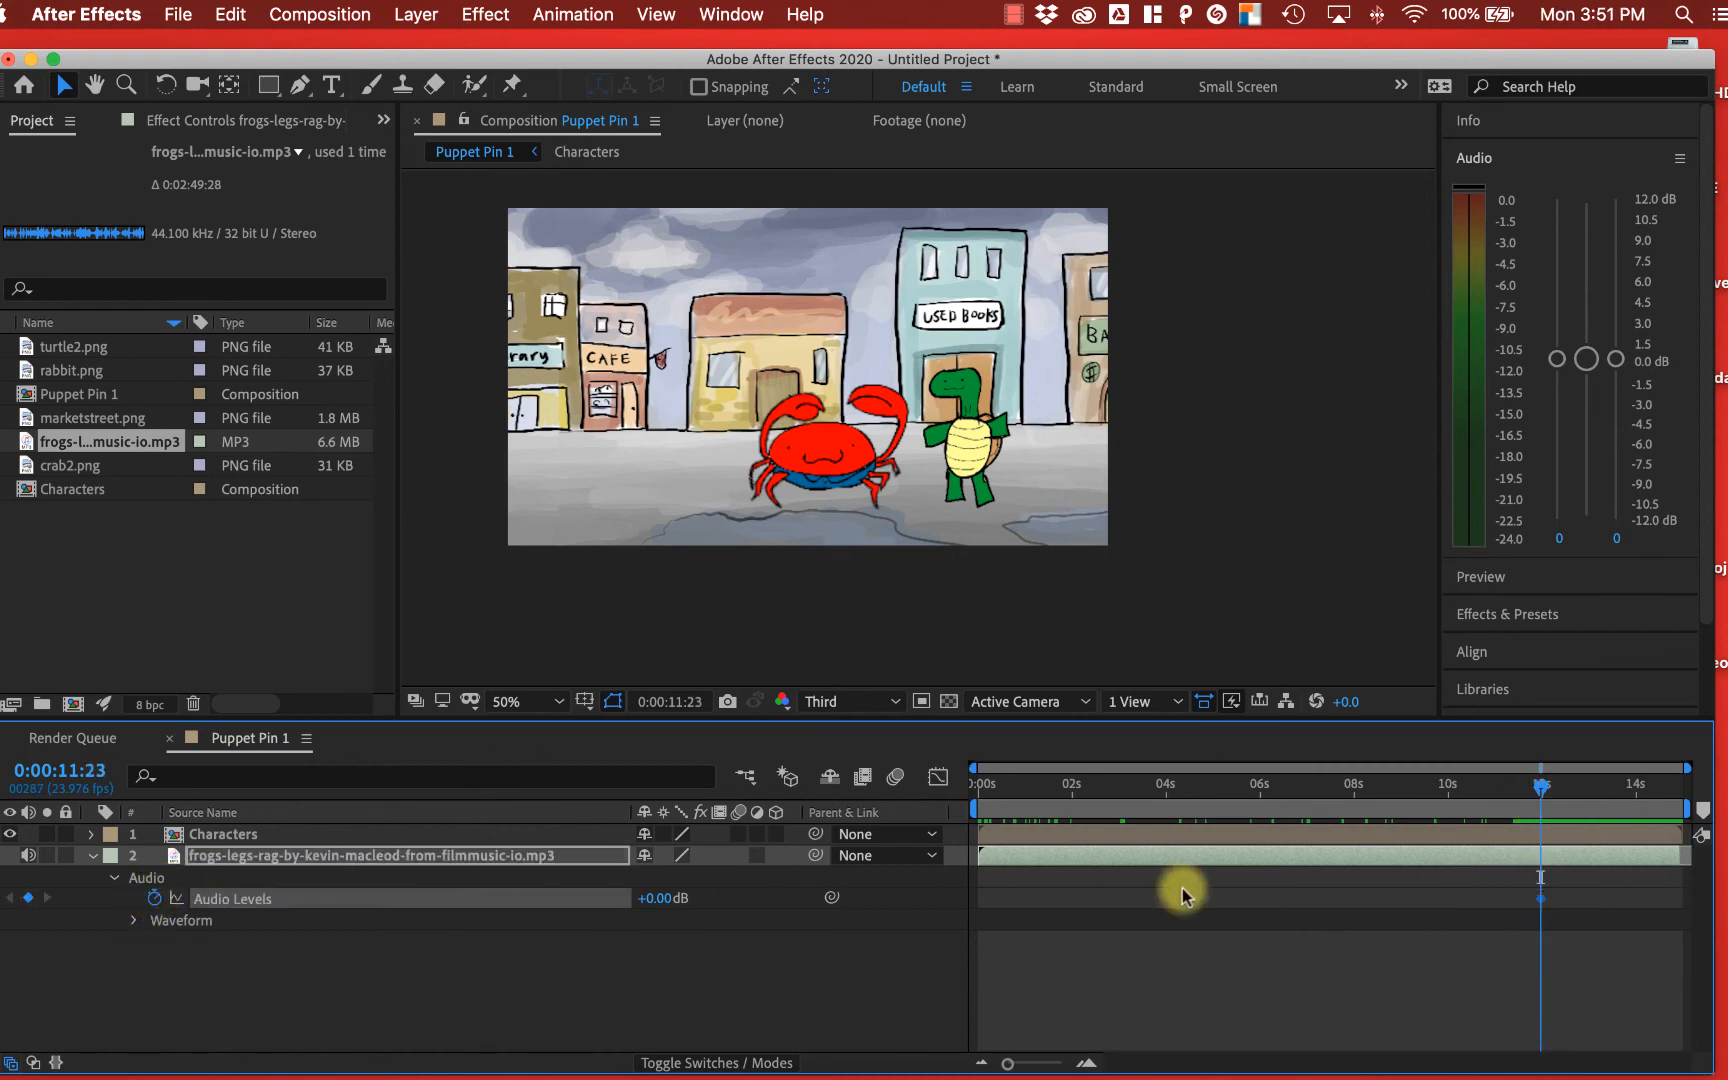
left_click_drag(1541, 786, 1680, 788)
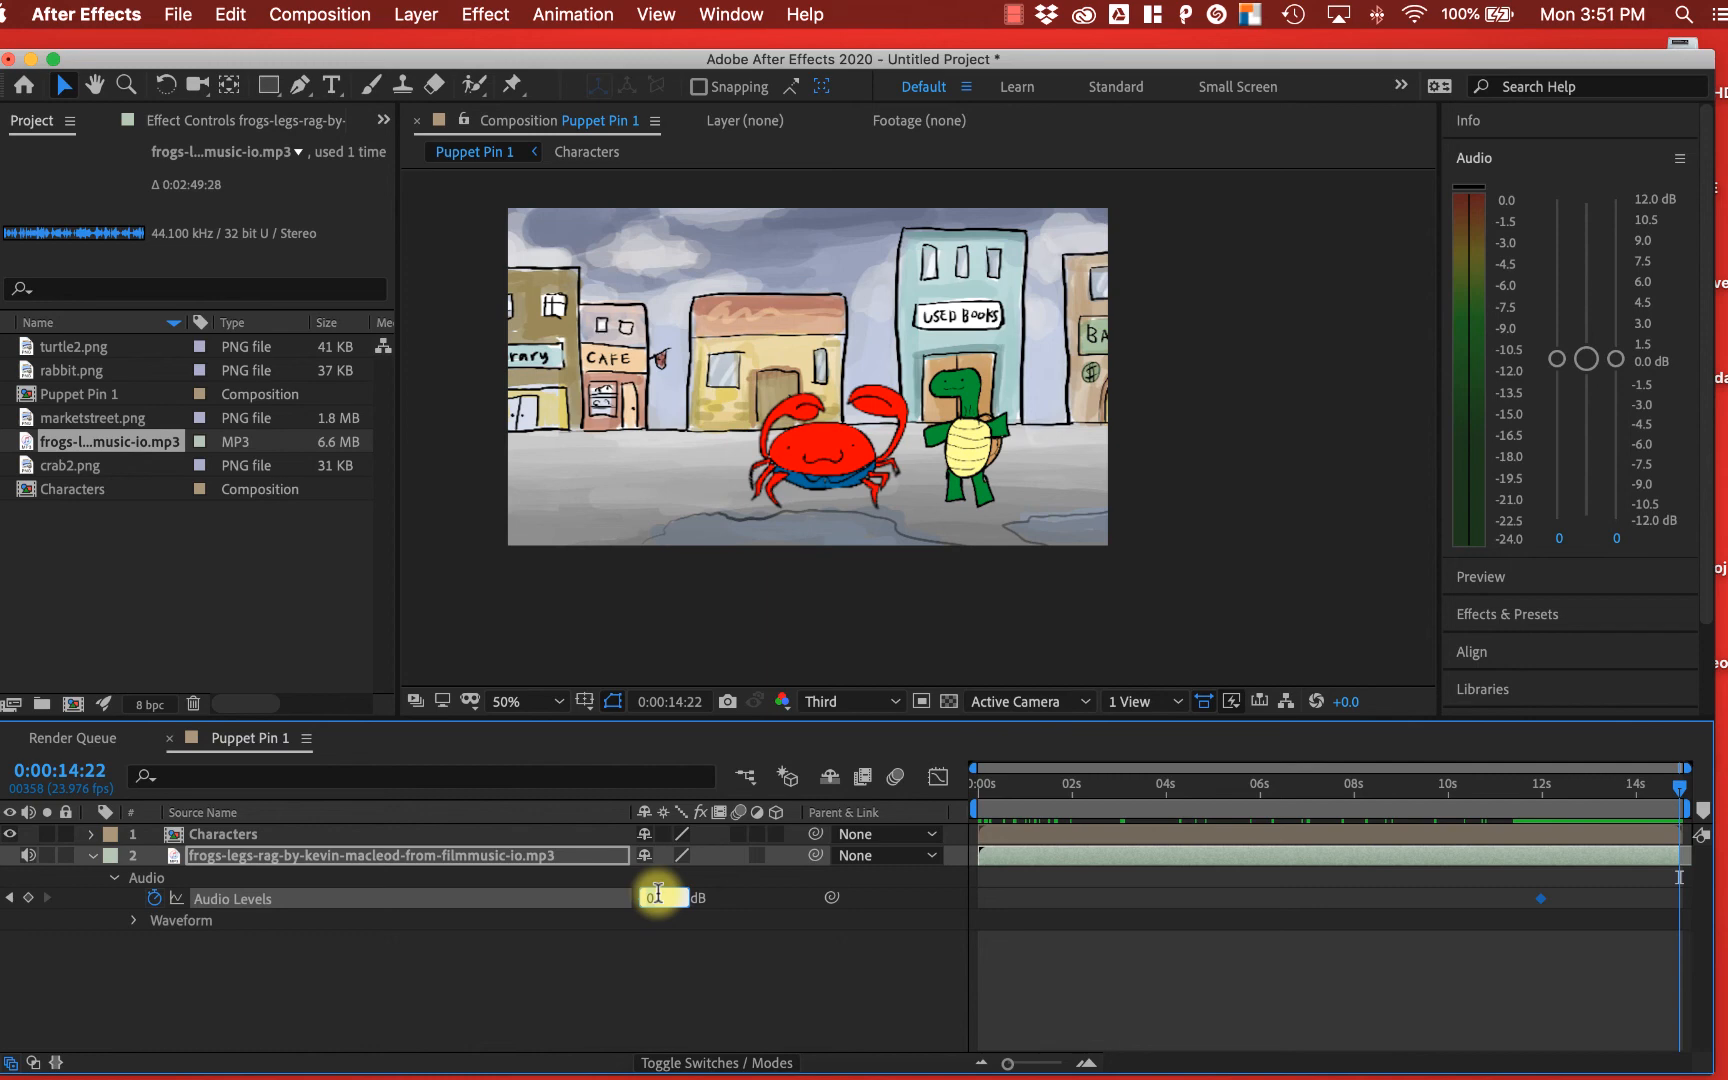
type("-50")
key("Return")
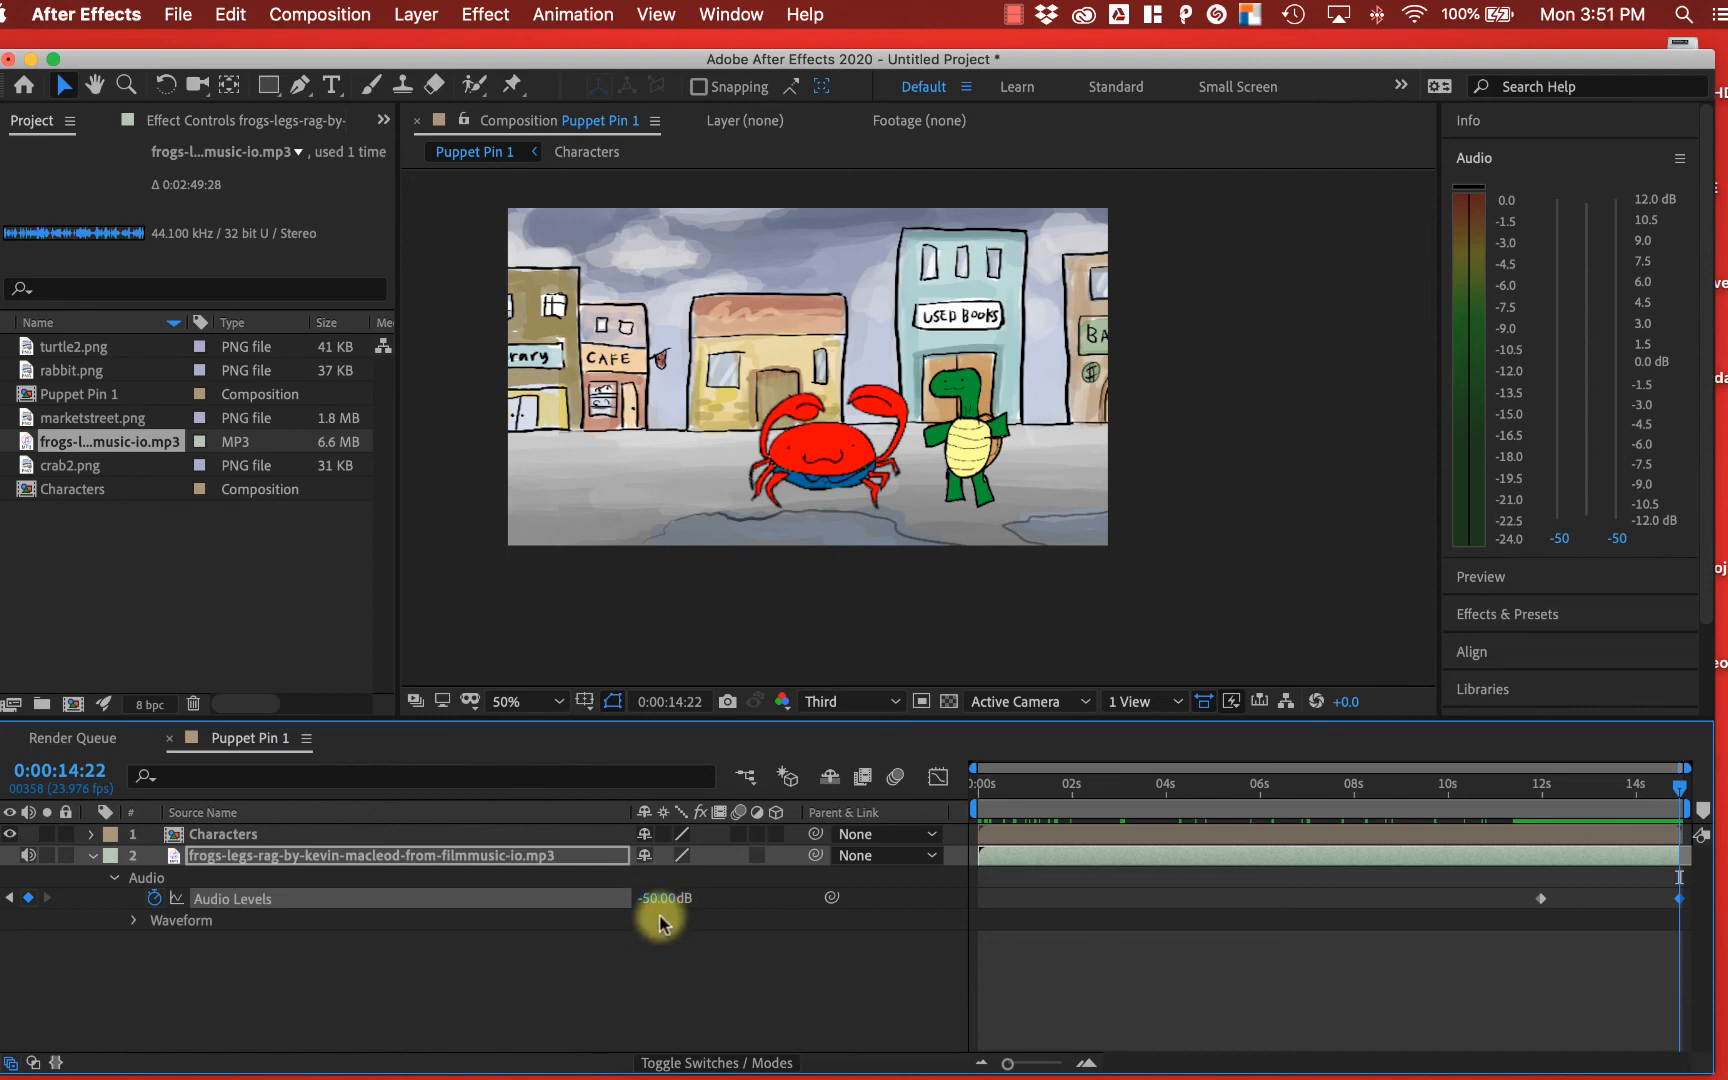
- Preview the music's fade-out from 0:00:11:18, and scrub between the two Audio Levels keyframes to check it
left_click(1530, 790)
key("space")
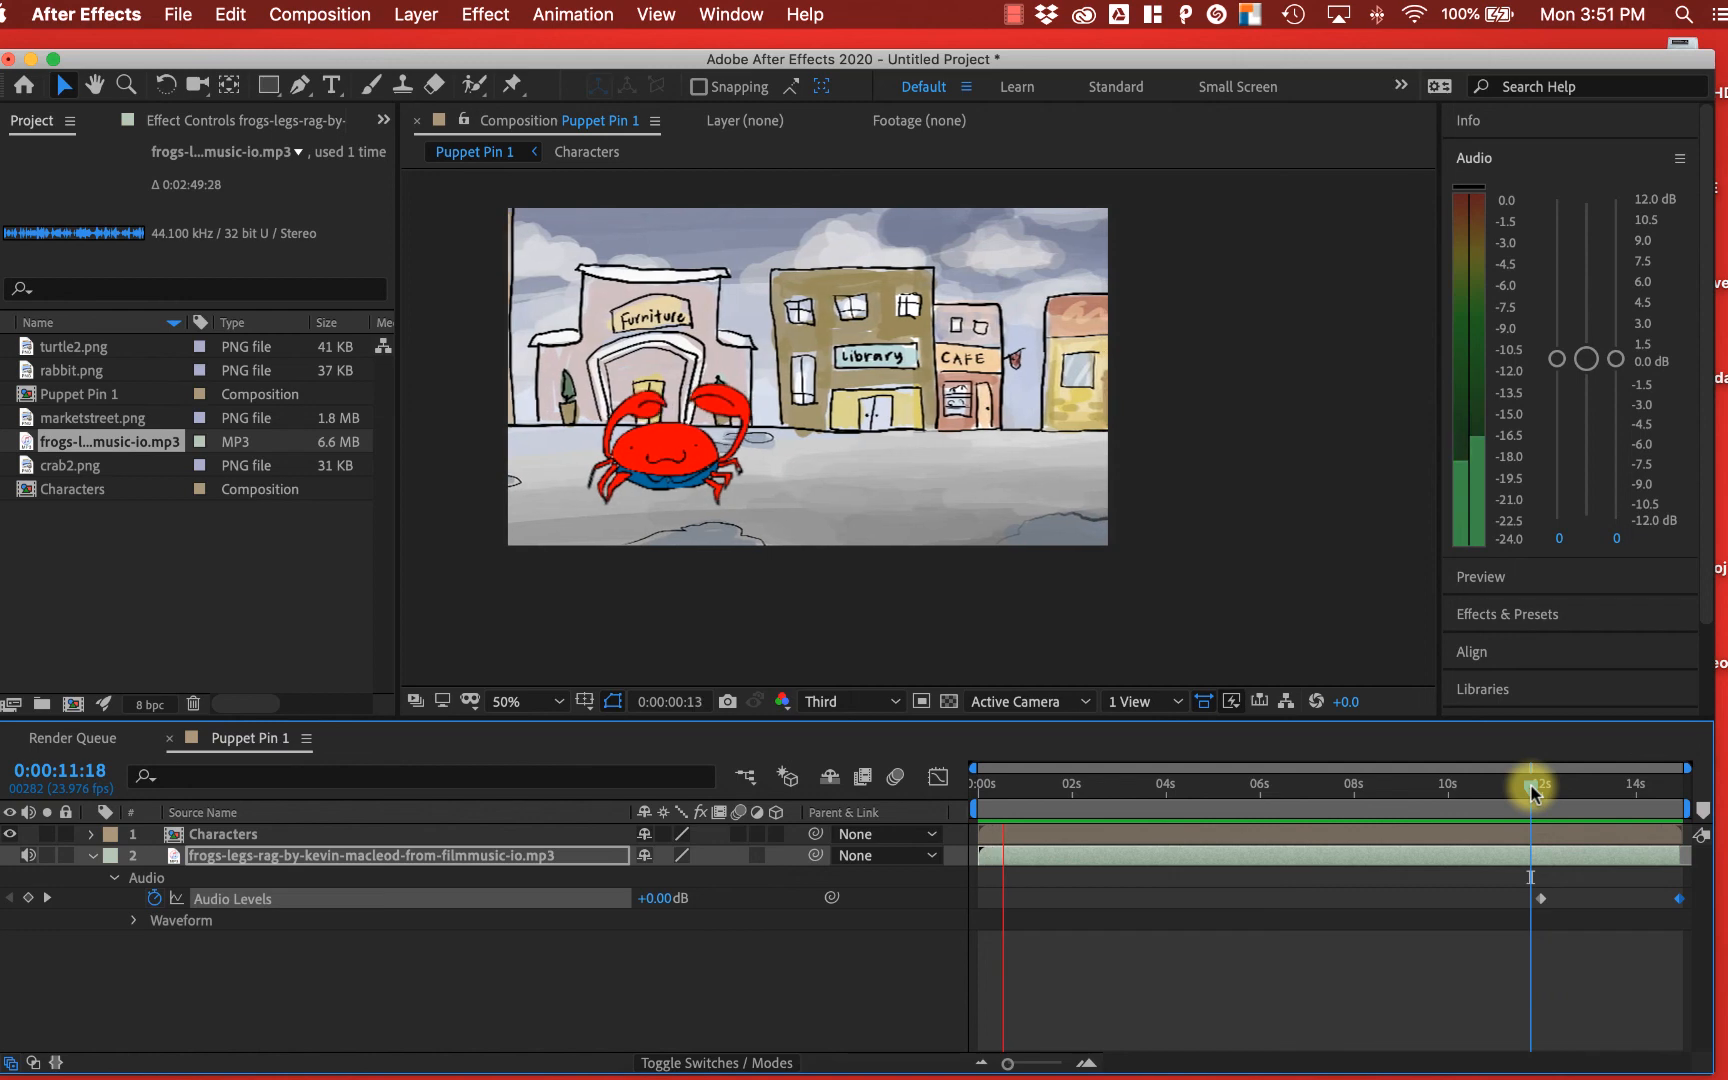
key("space")
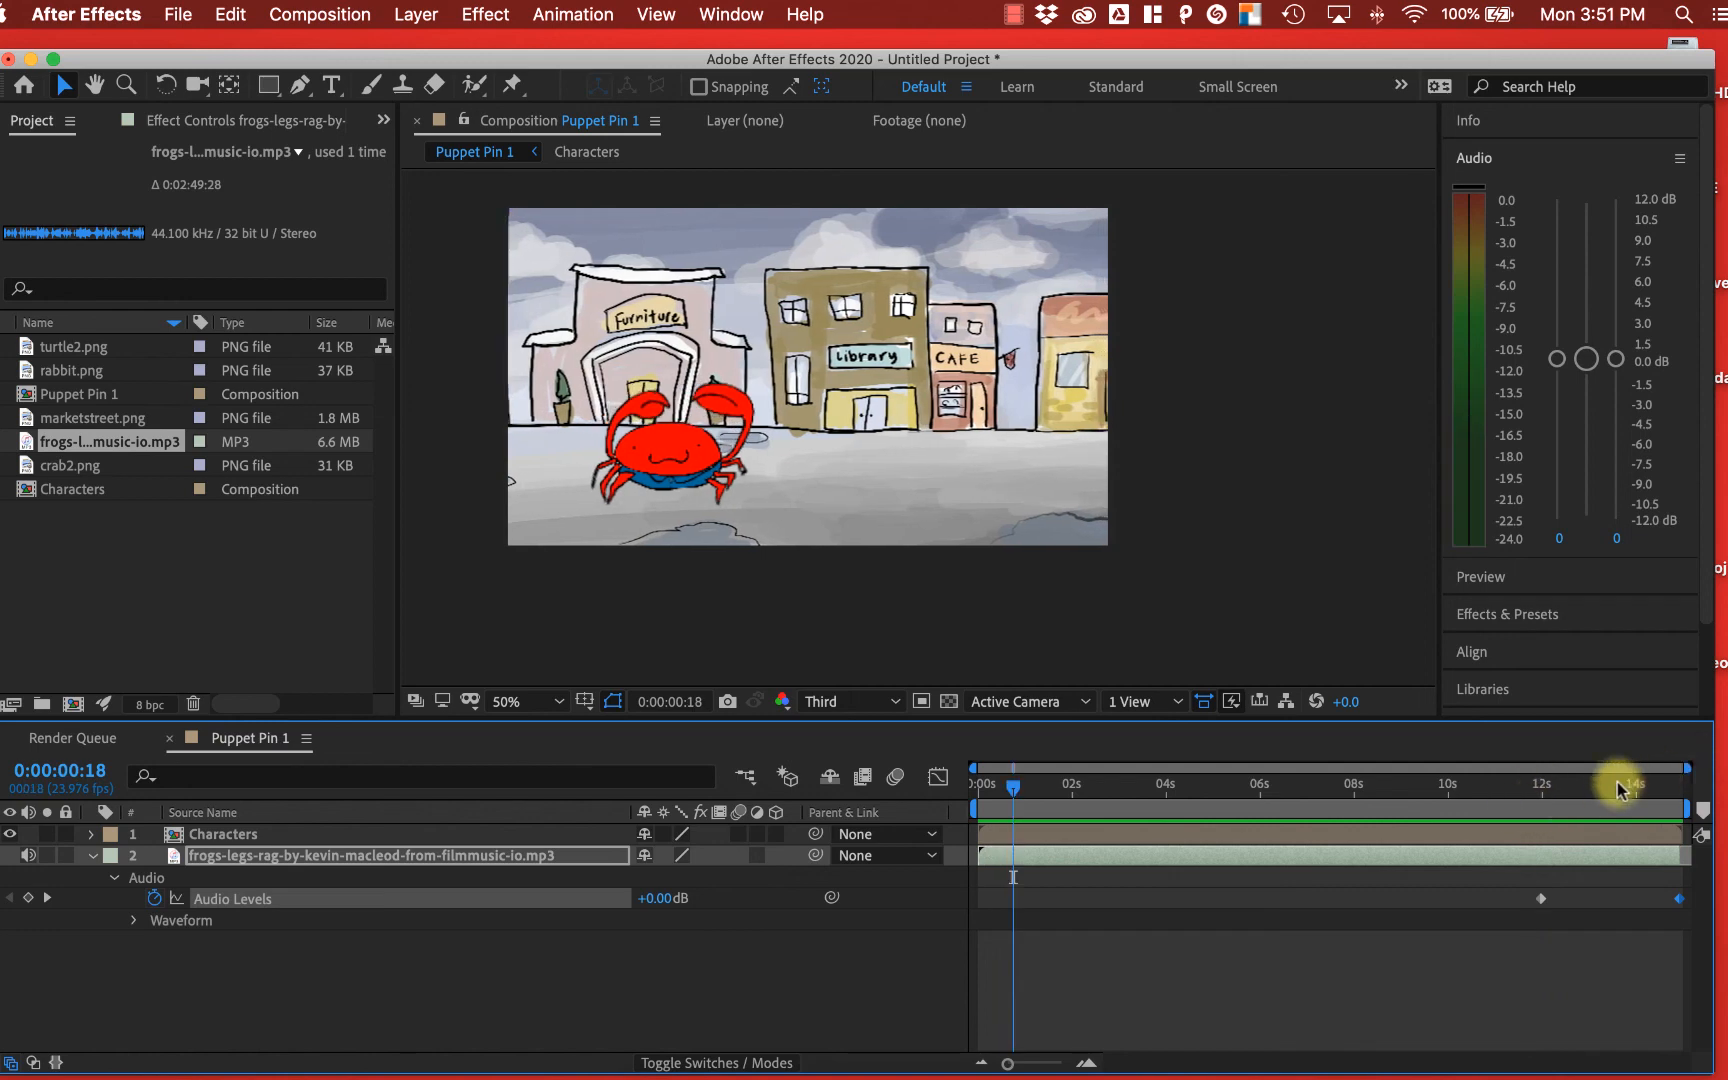
left_click_drag(1620, 790, 1677, 787)
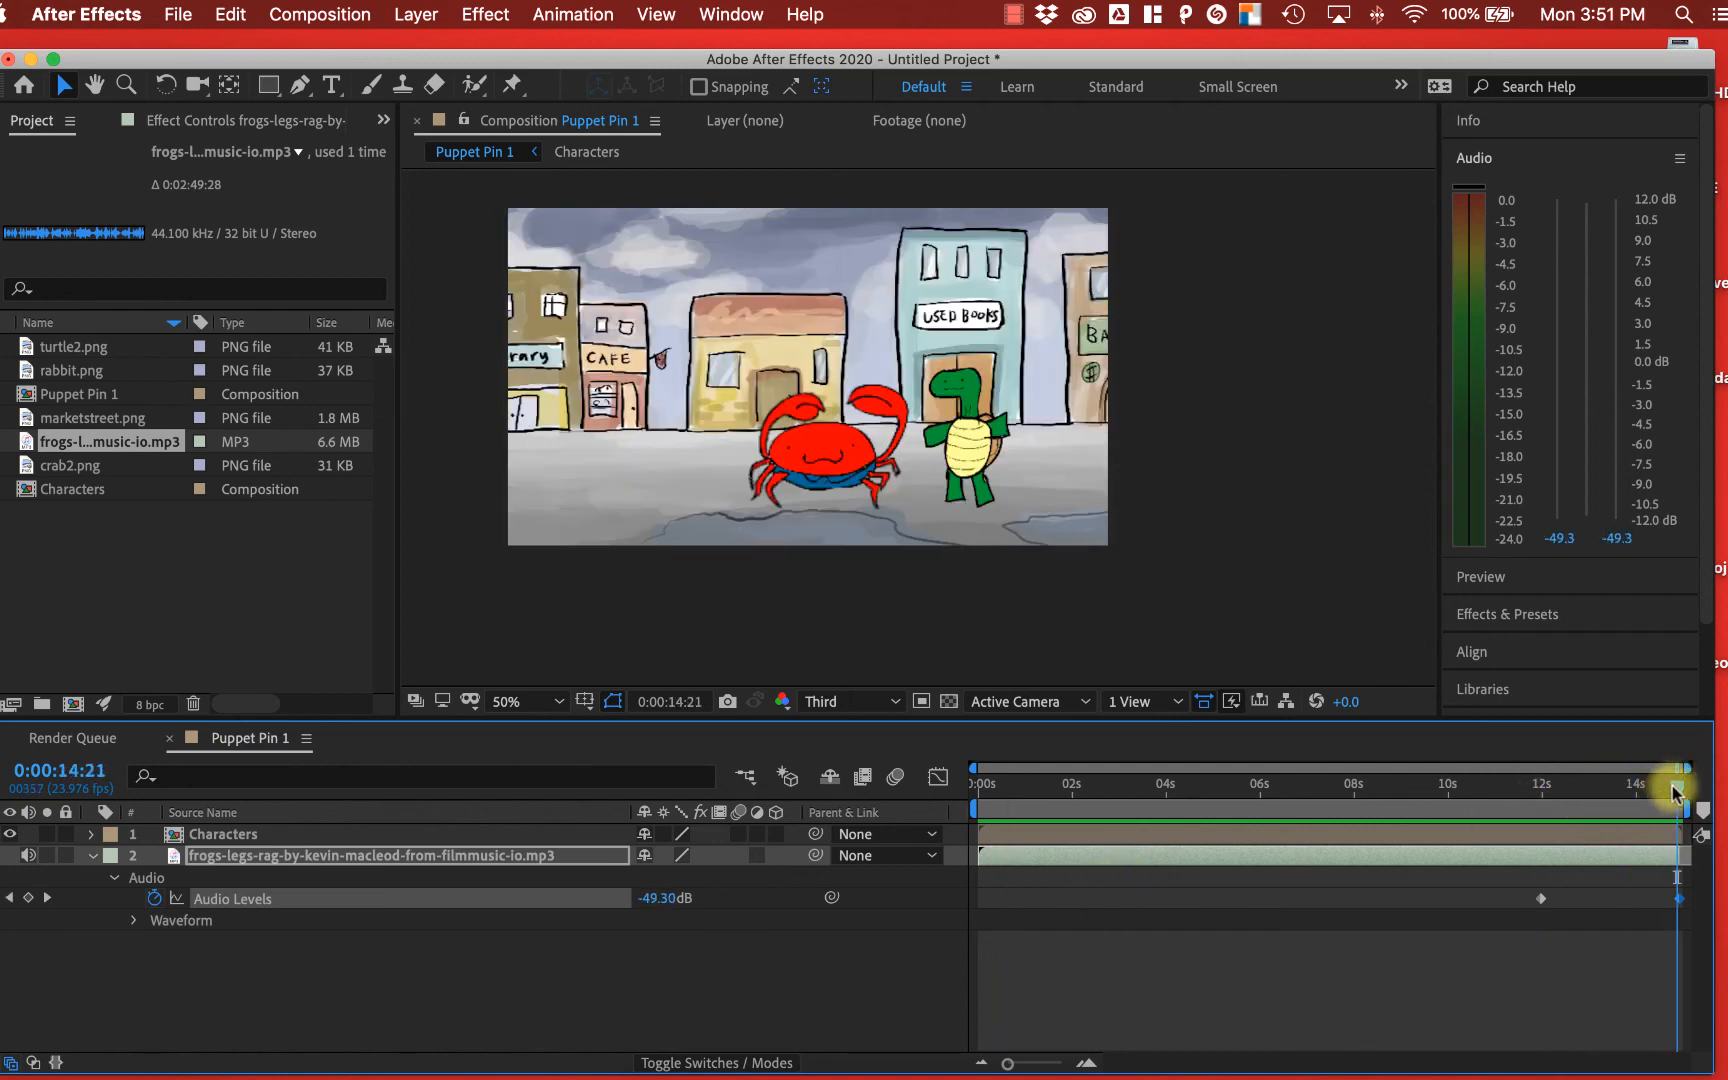
left_click_drag(1670, 787, 1541, 790)
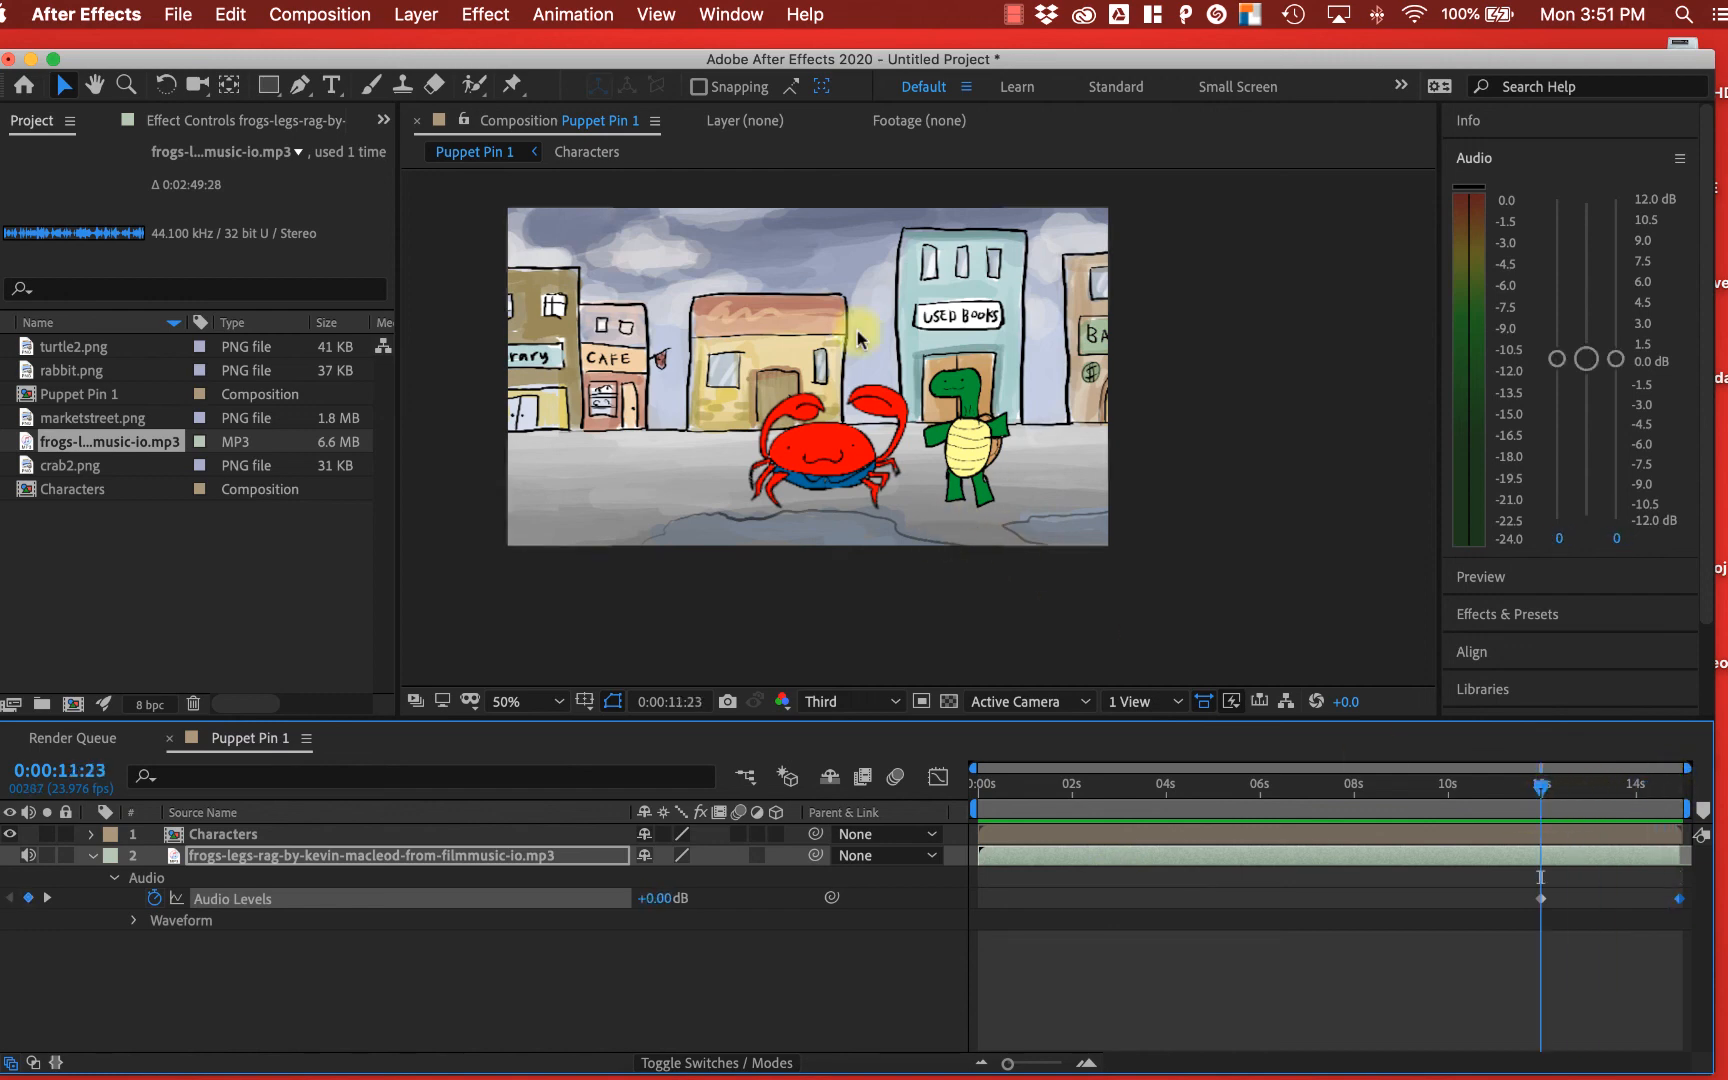
- Fade out the Characters layer by keyframing its Opacity at 100% at 0:00:12:00 and 0% at 0:00:14:22
left_click(93, 856)
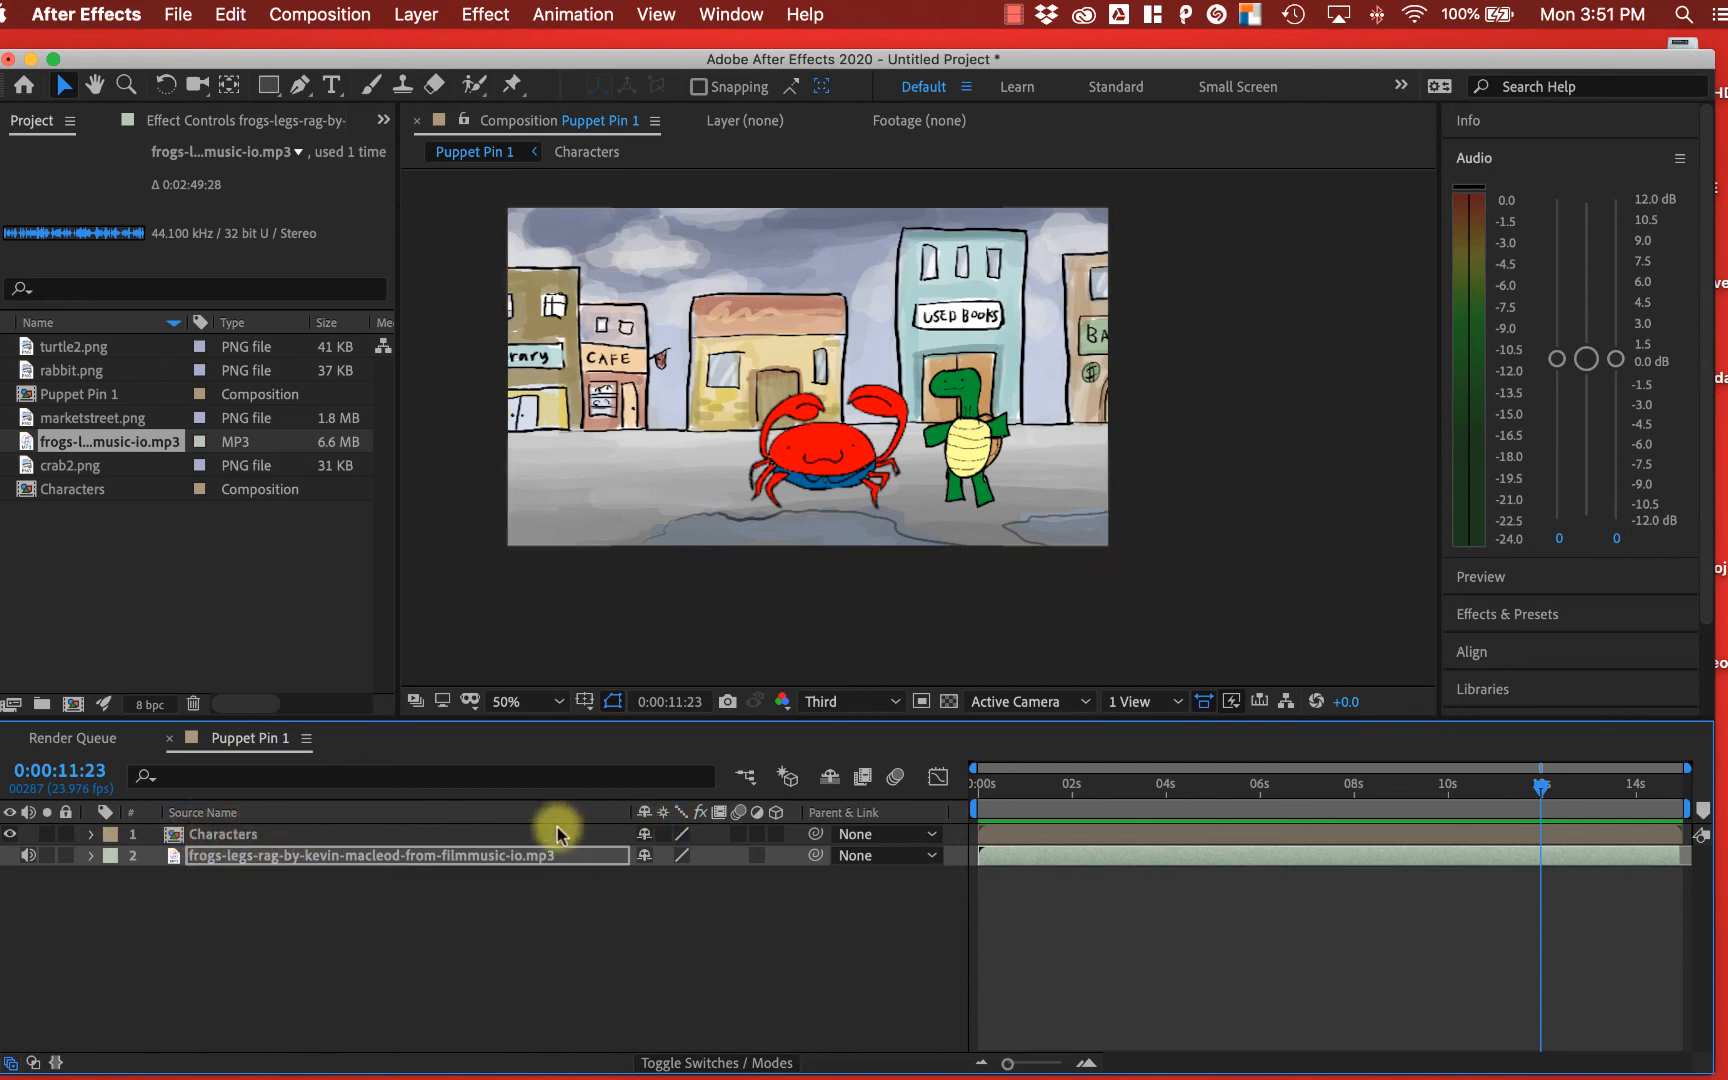
left_click(261, 838)
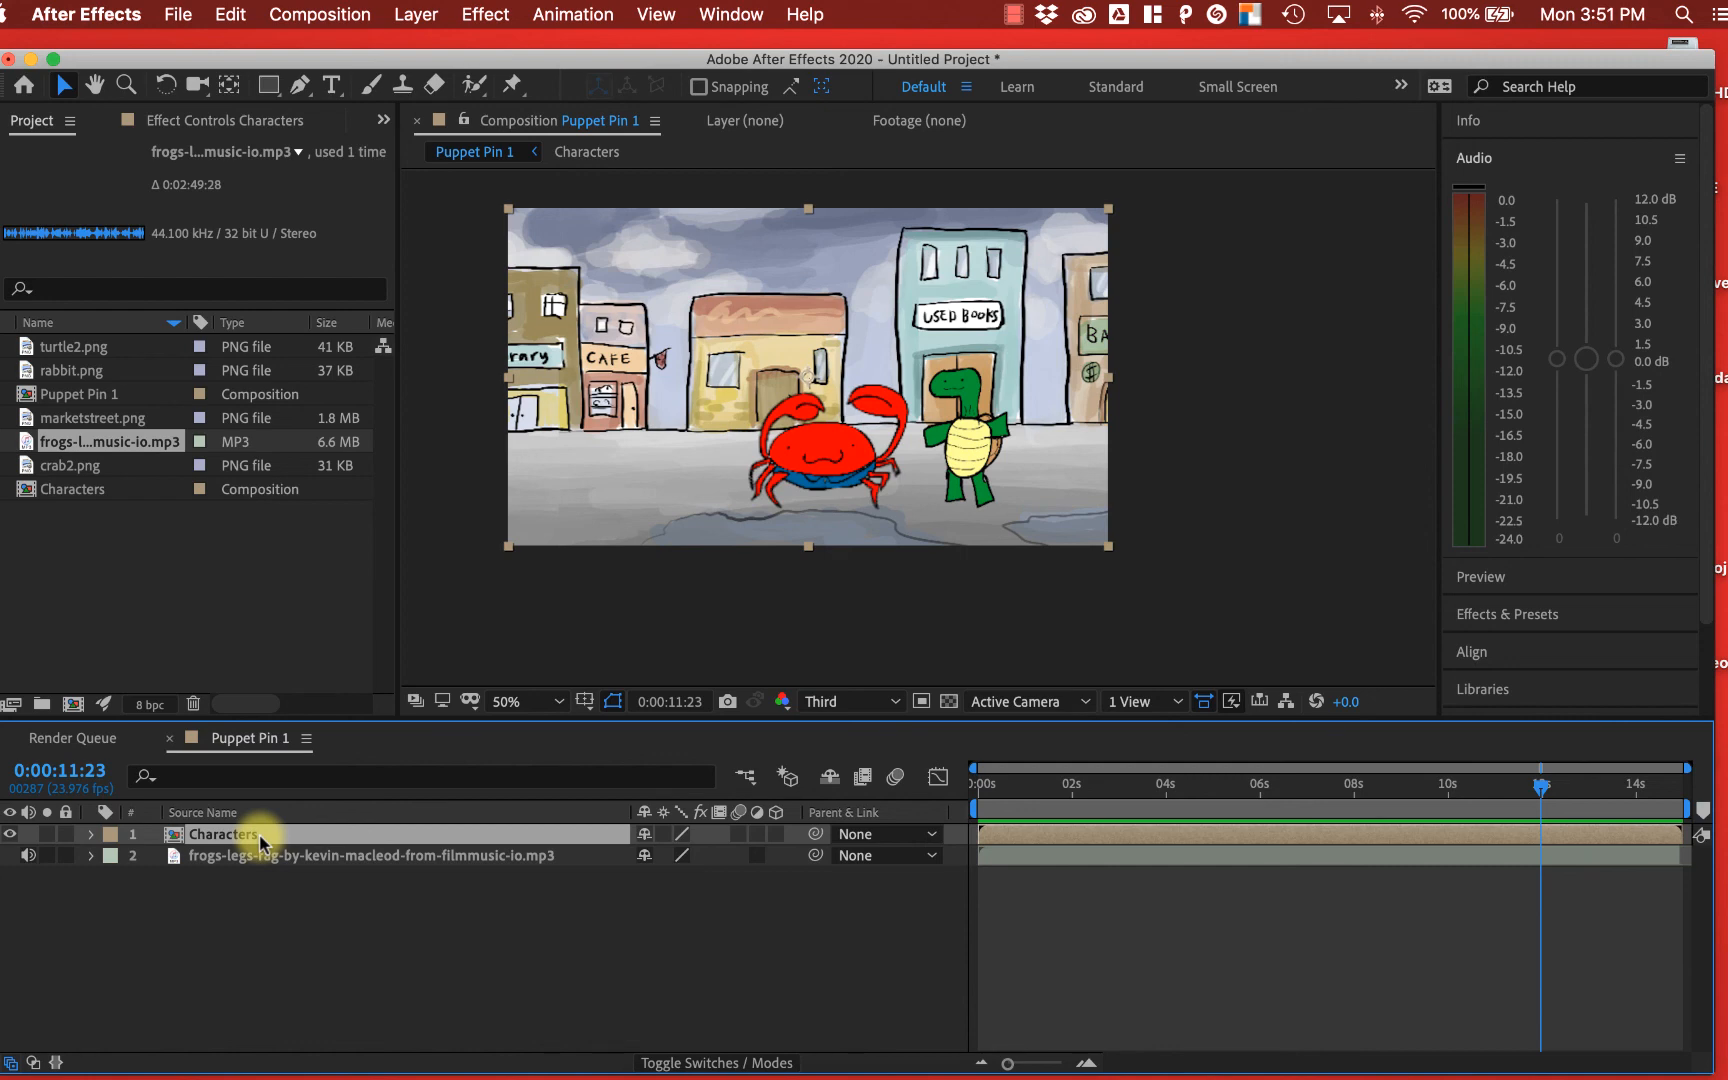
key("t")
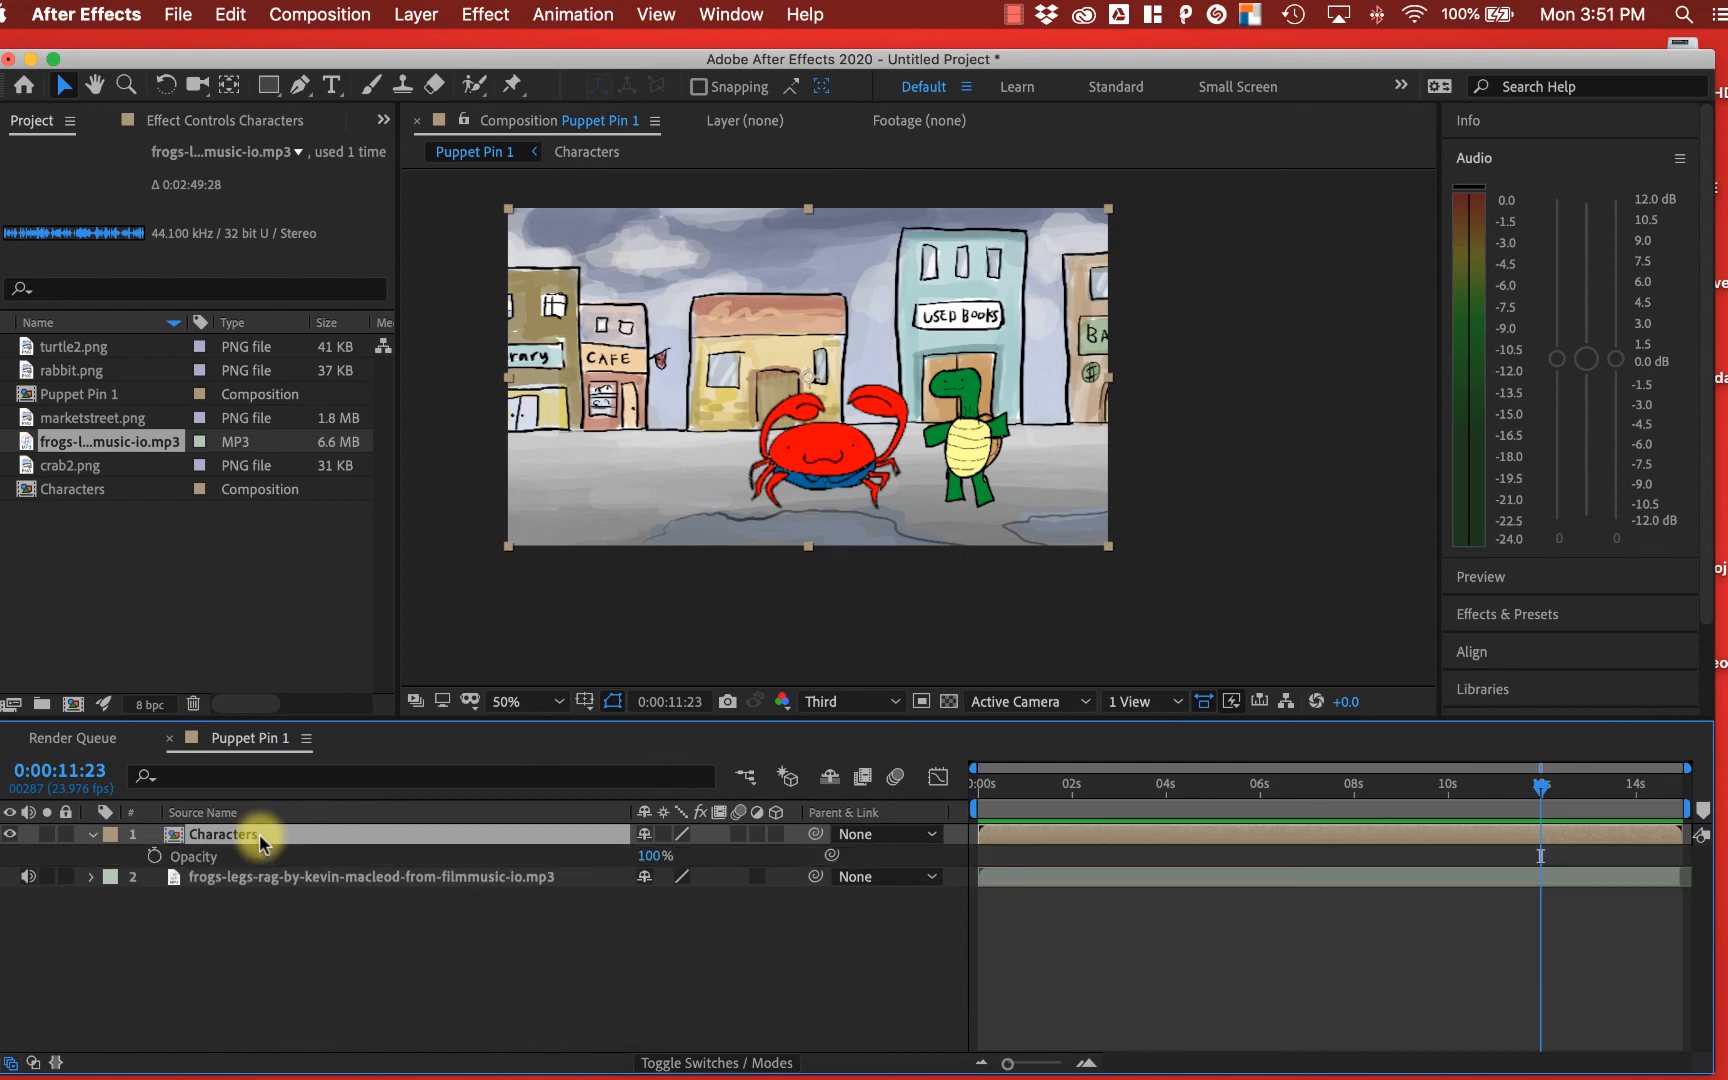
left_click(1530, 790)
left_click_drag(1528, 793, 1542, 795)
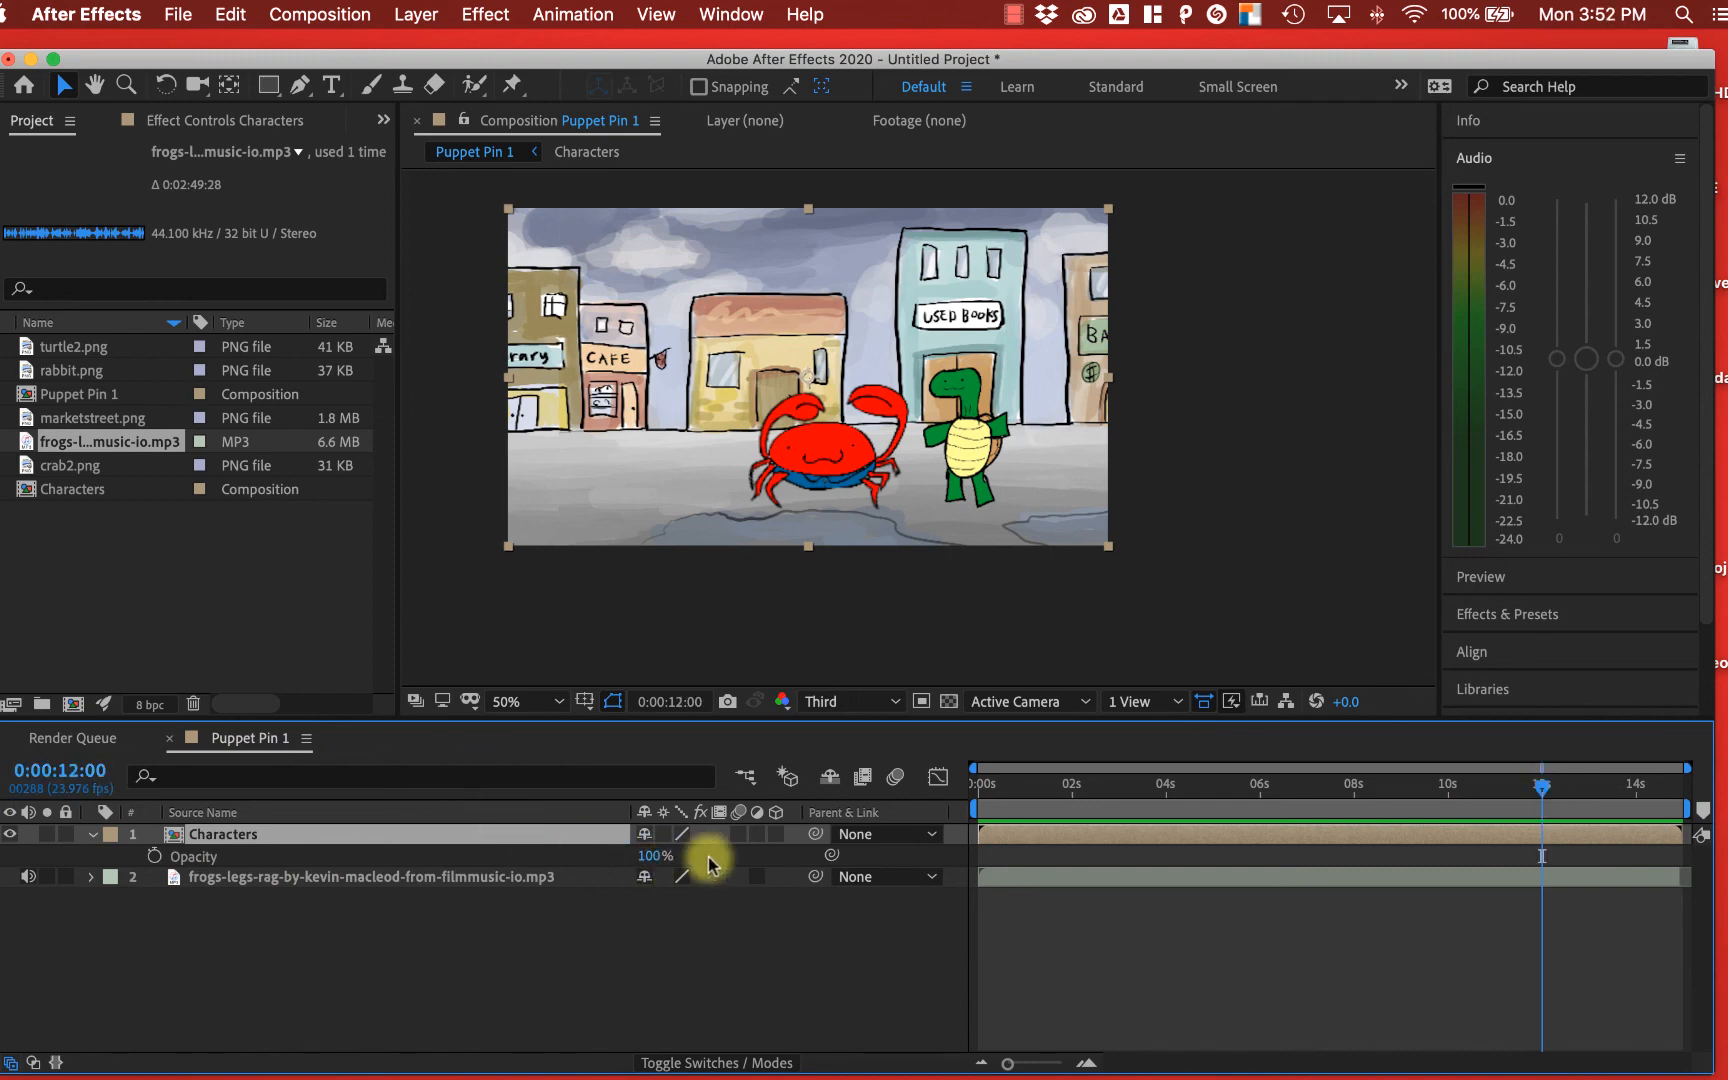
left_click(155, 856)
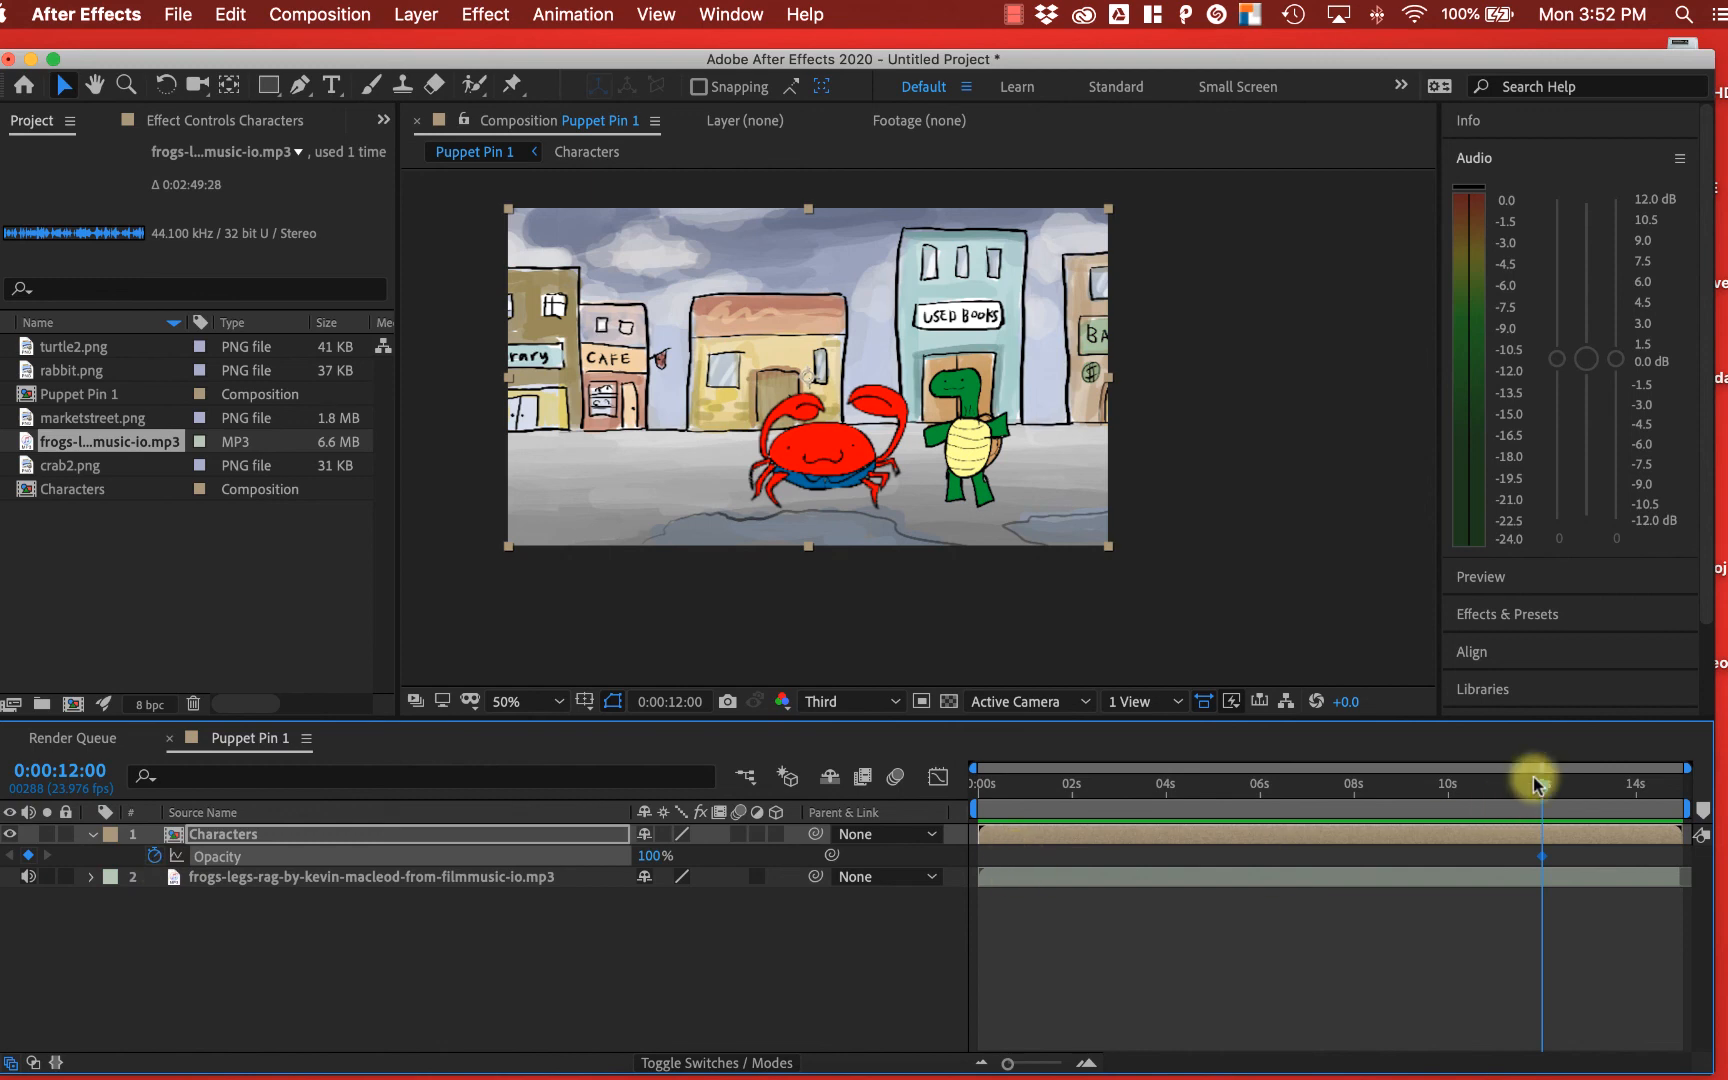
left_click_drag(1541, 786, 1679, 790)
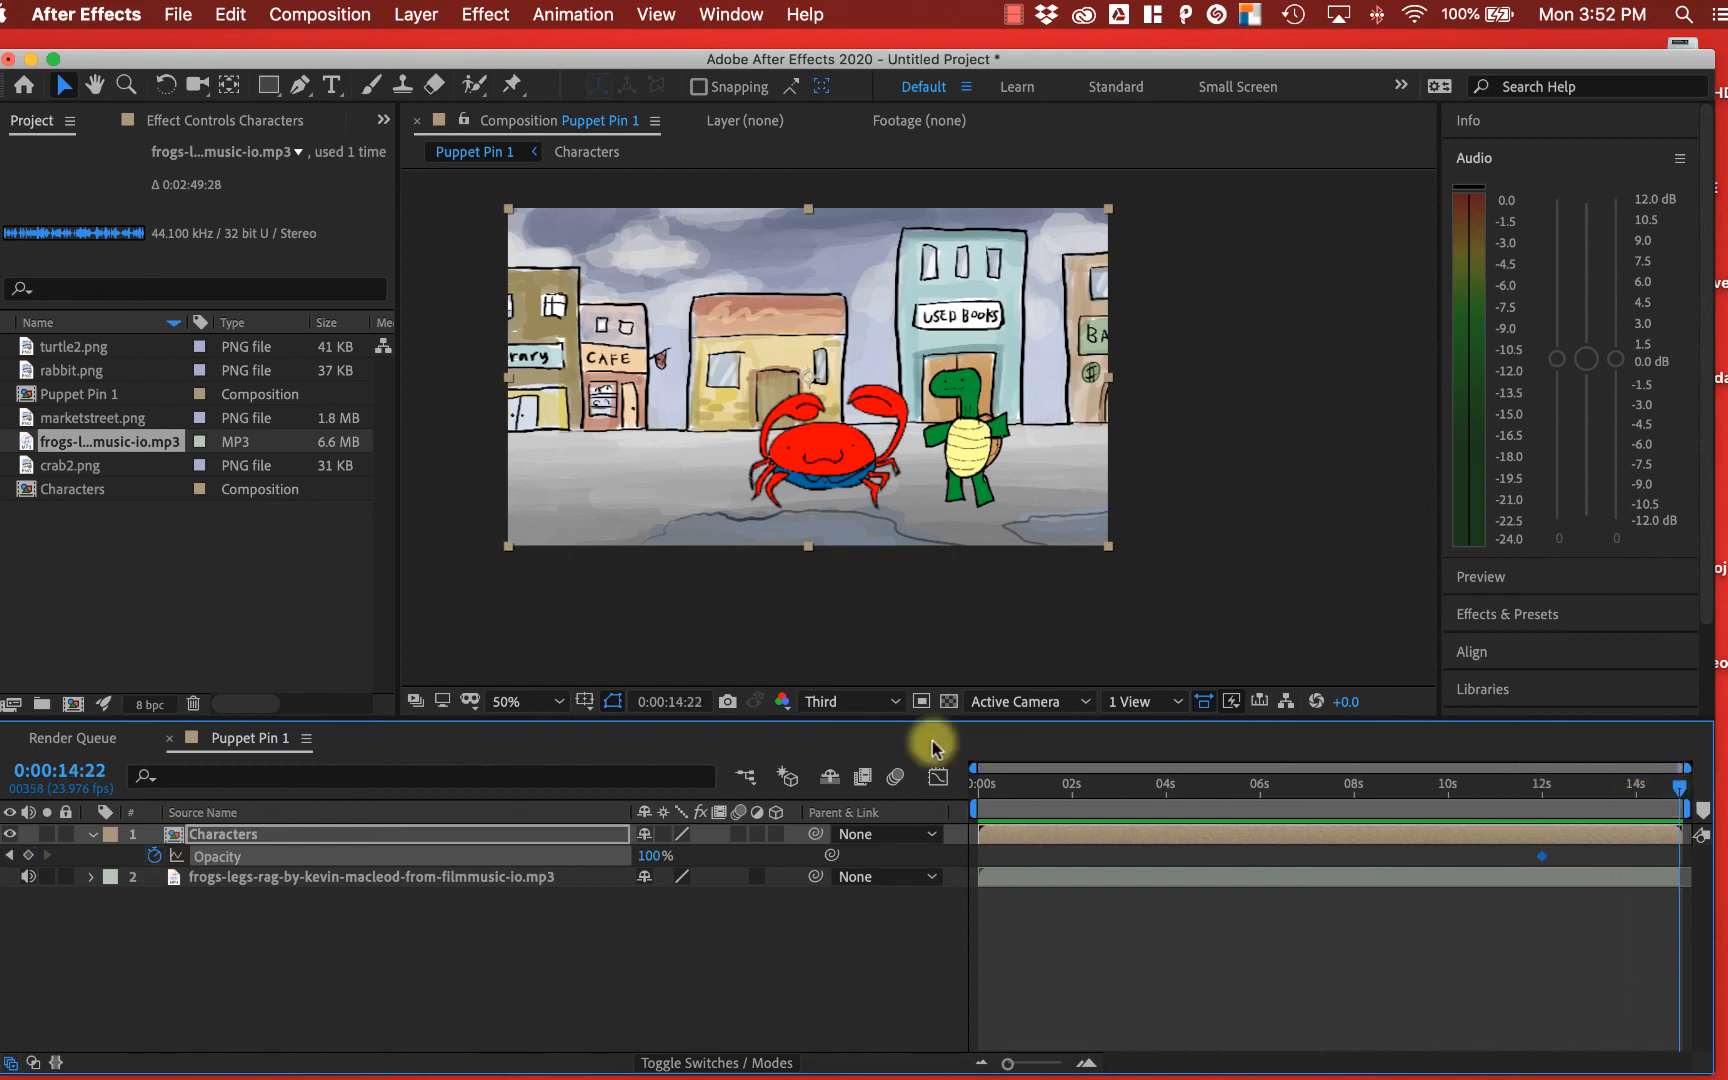
left_click(651, 857)
type("0")
key("Return")
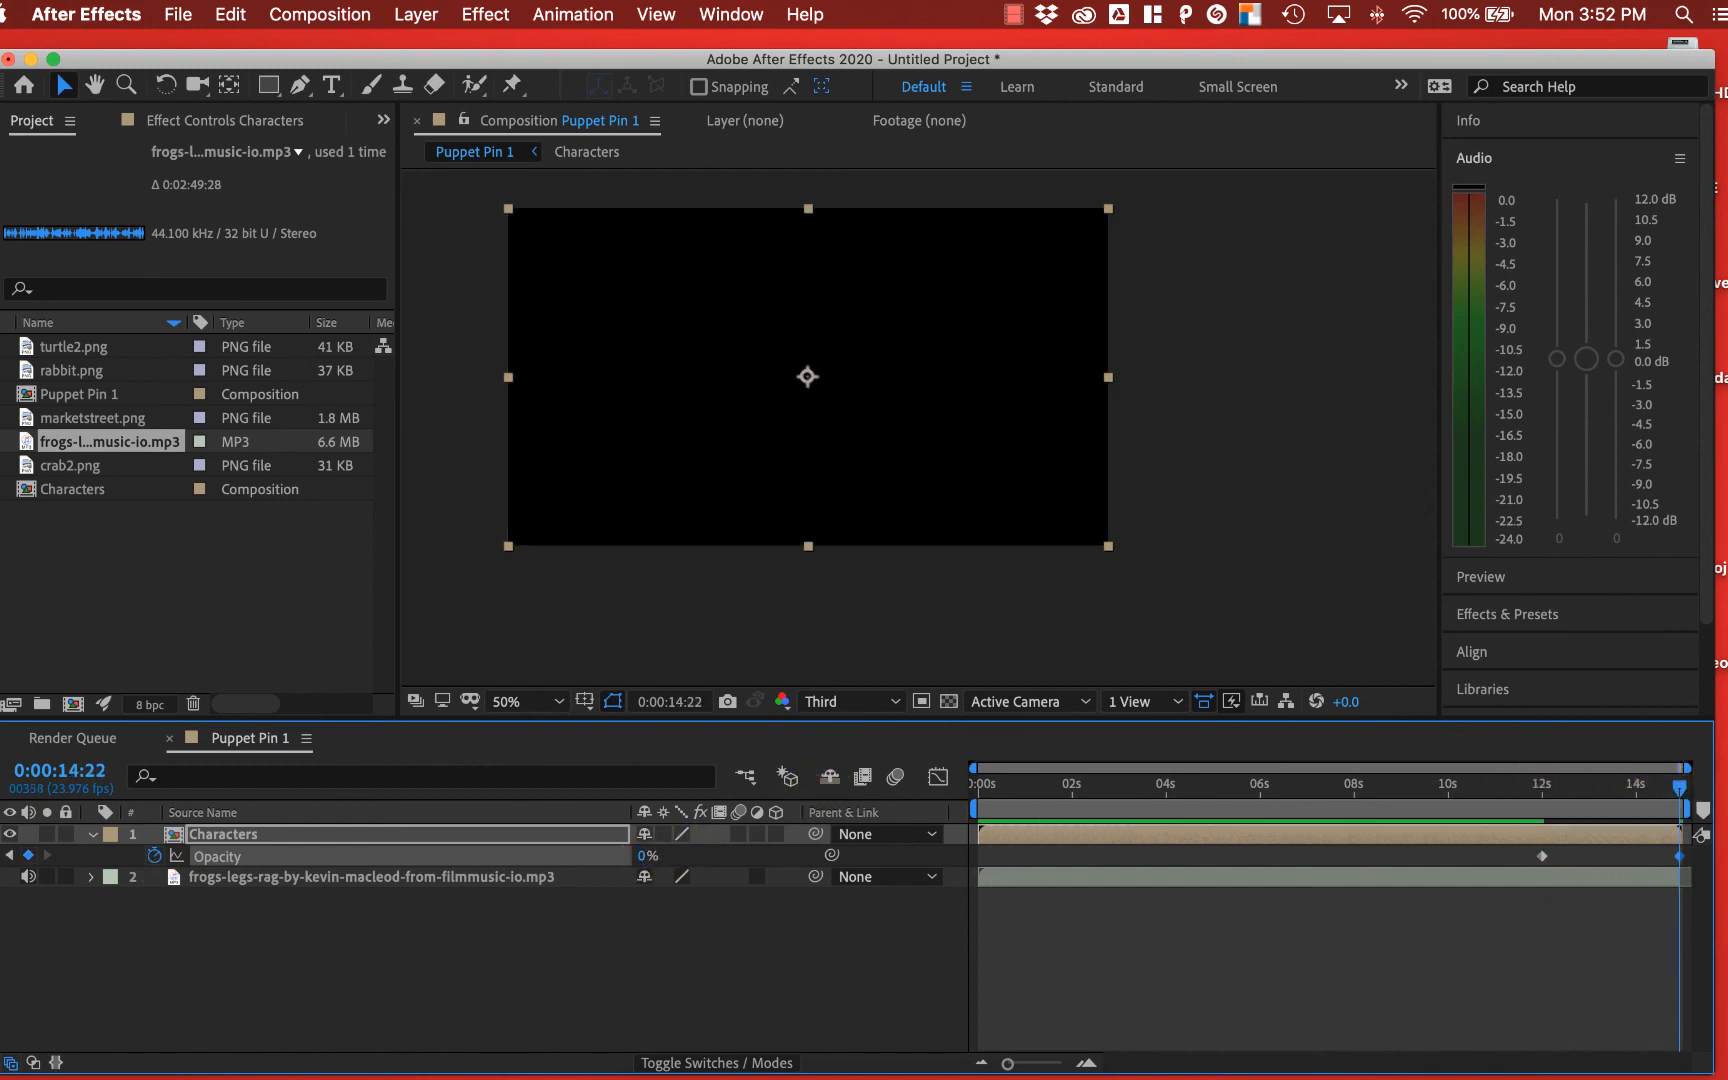
- Preview the Characters layer's fade-out from 0:00:11:03 and deselect the layer
mouse_move(1487, 790)
left_mouse_down()
mouse_move(1558, 787)
mouse_move(1501, 793)
left_mouse_up()
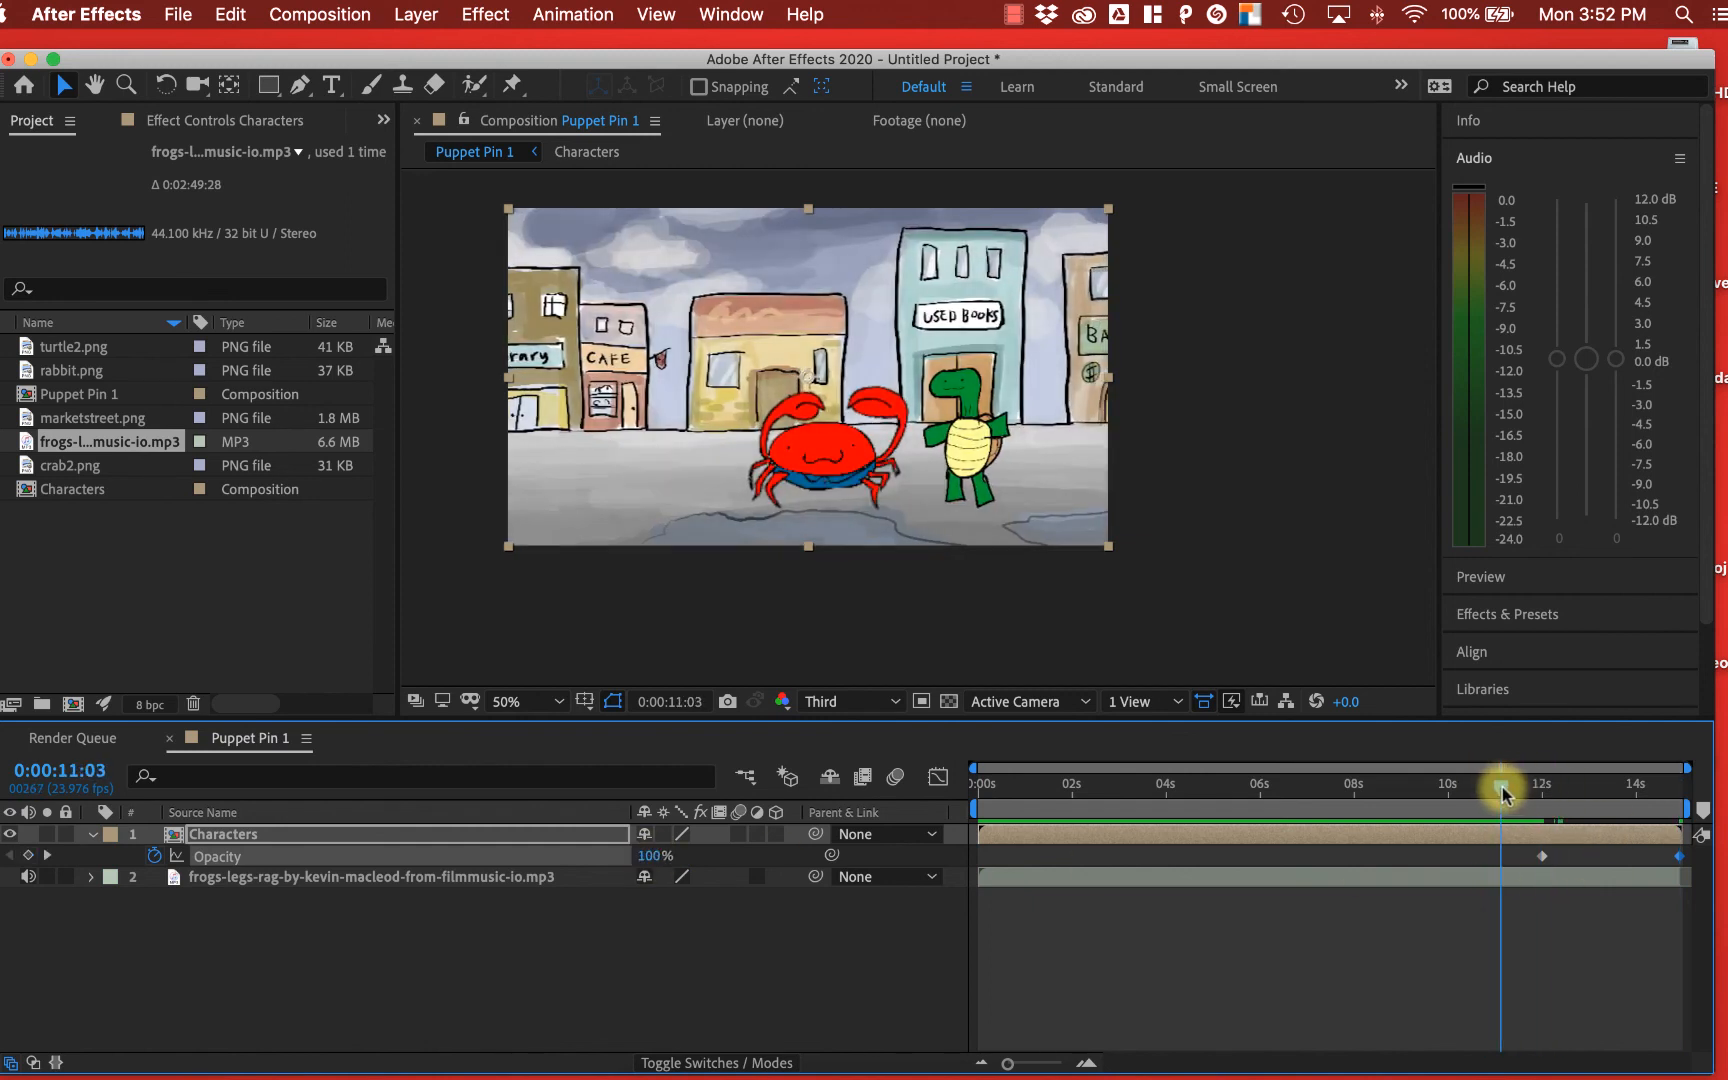
key("space")
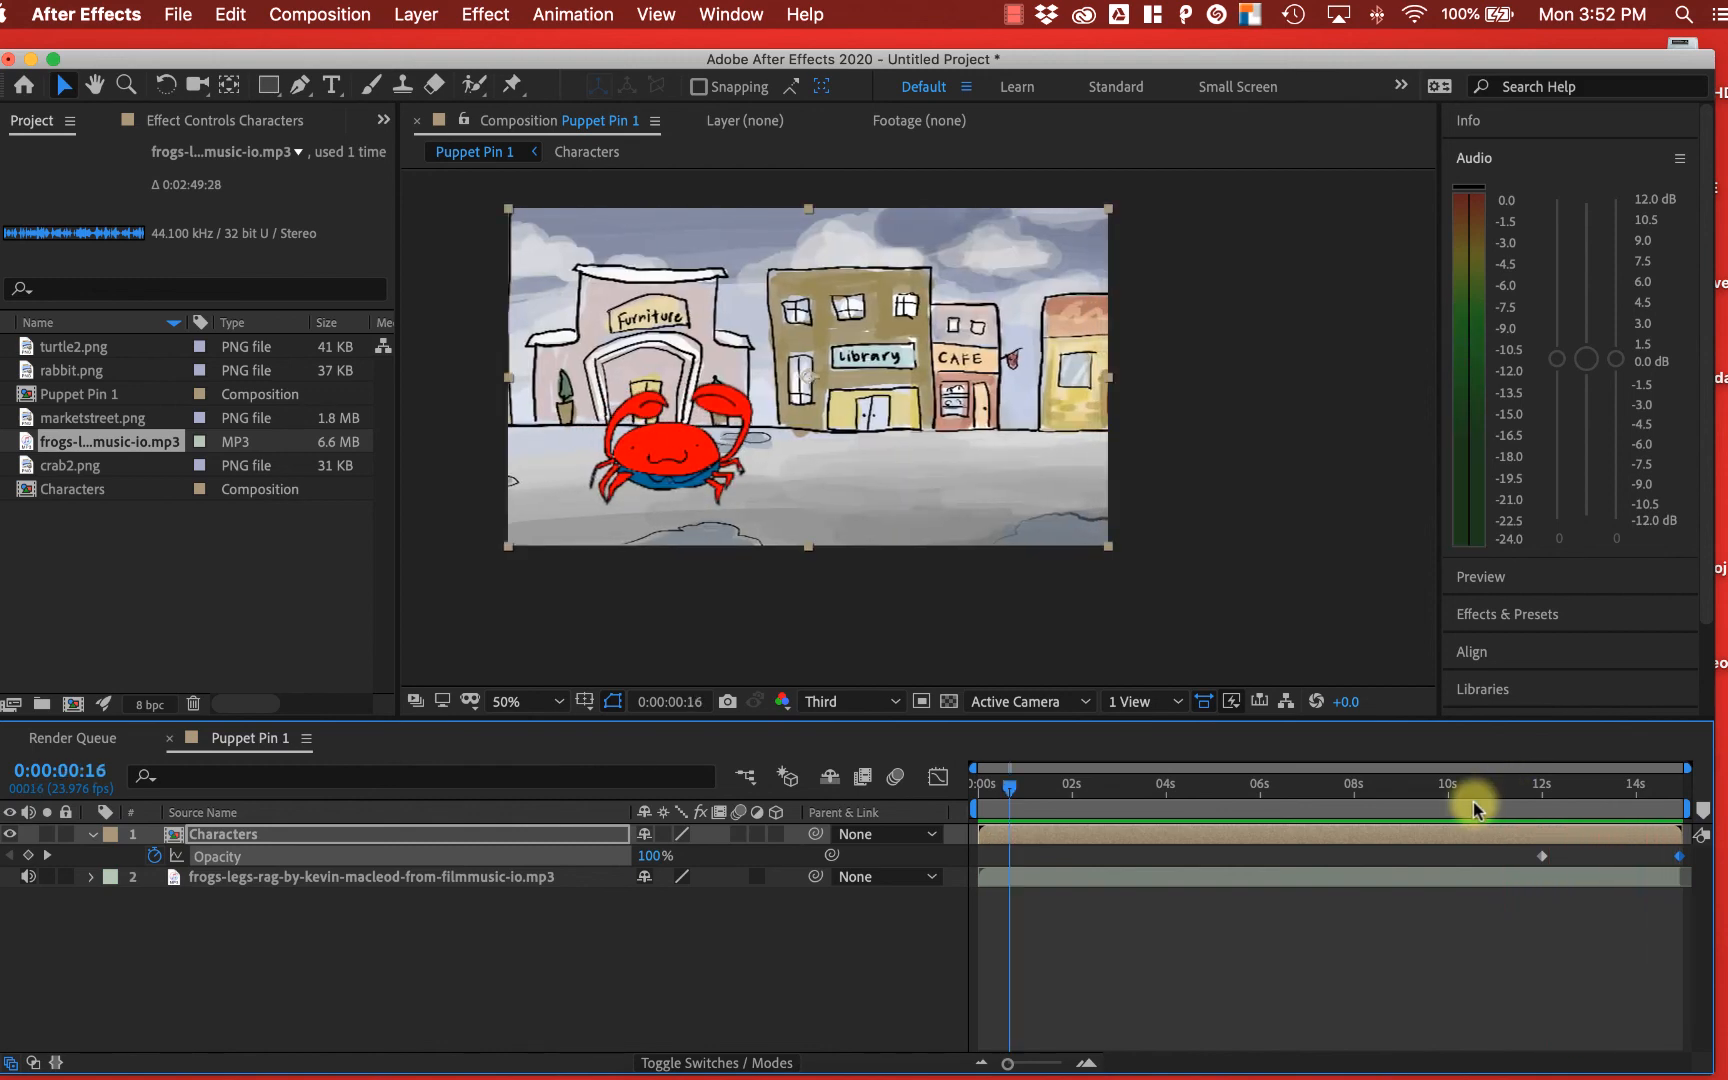
left_click(1181, 949)
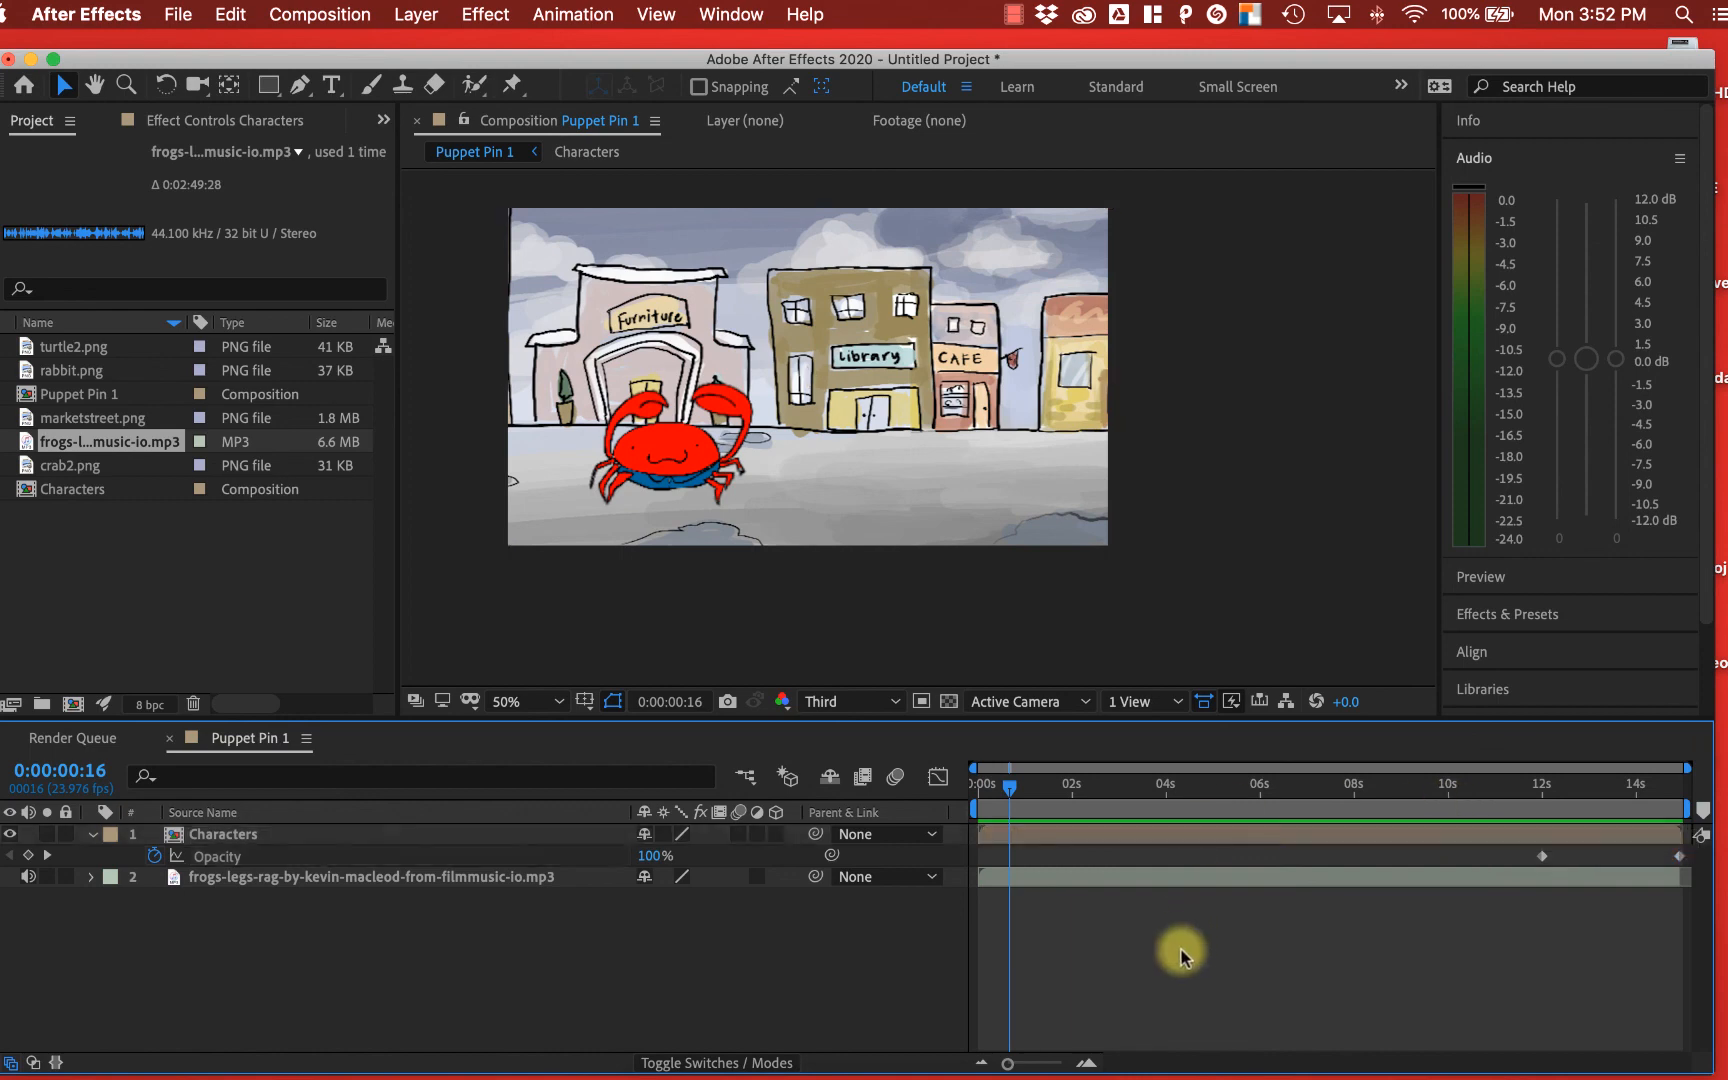
- Send the Puppet Pin 1 composition to the Adobe Media Encoder queue
left_click(337, 15)
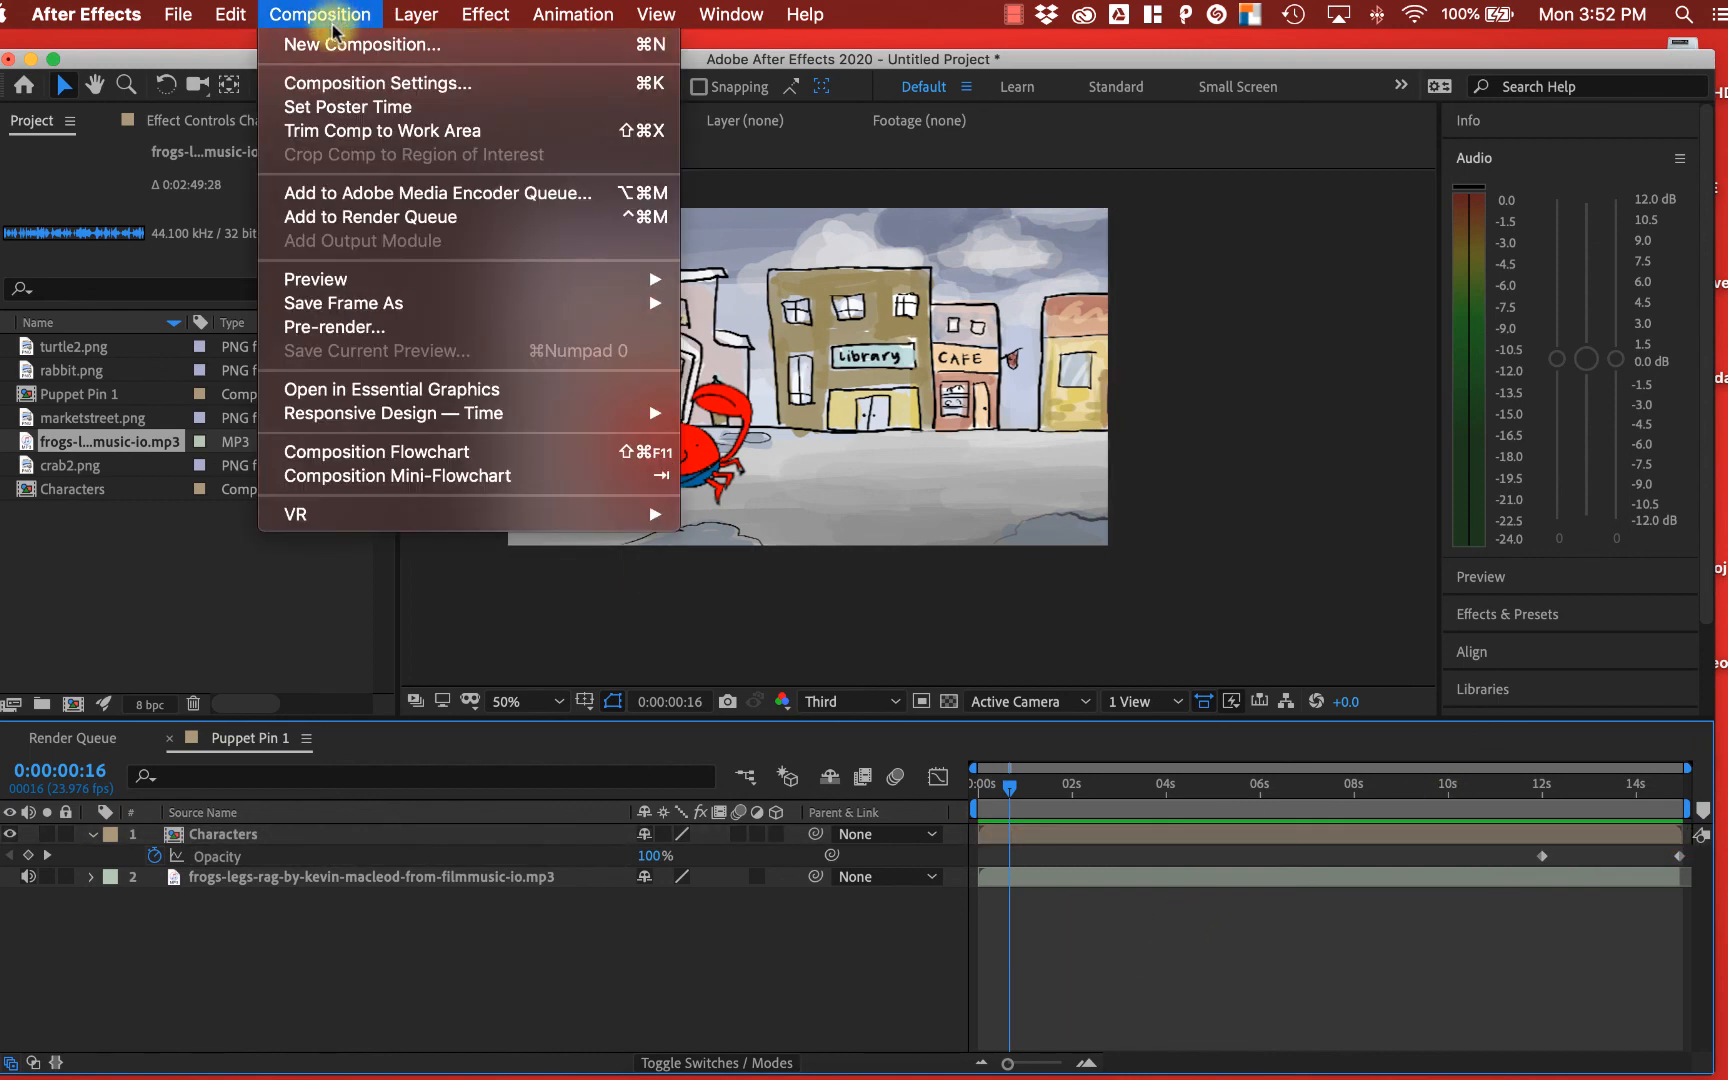
left_click(376, 193)
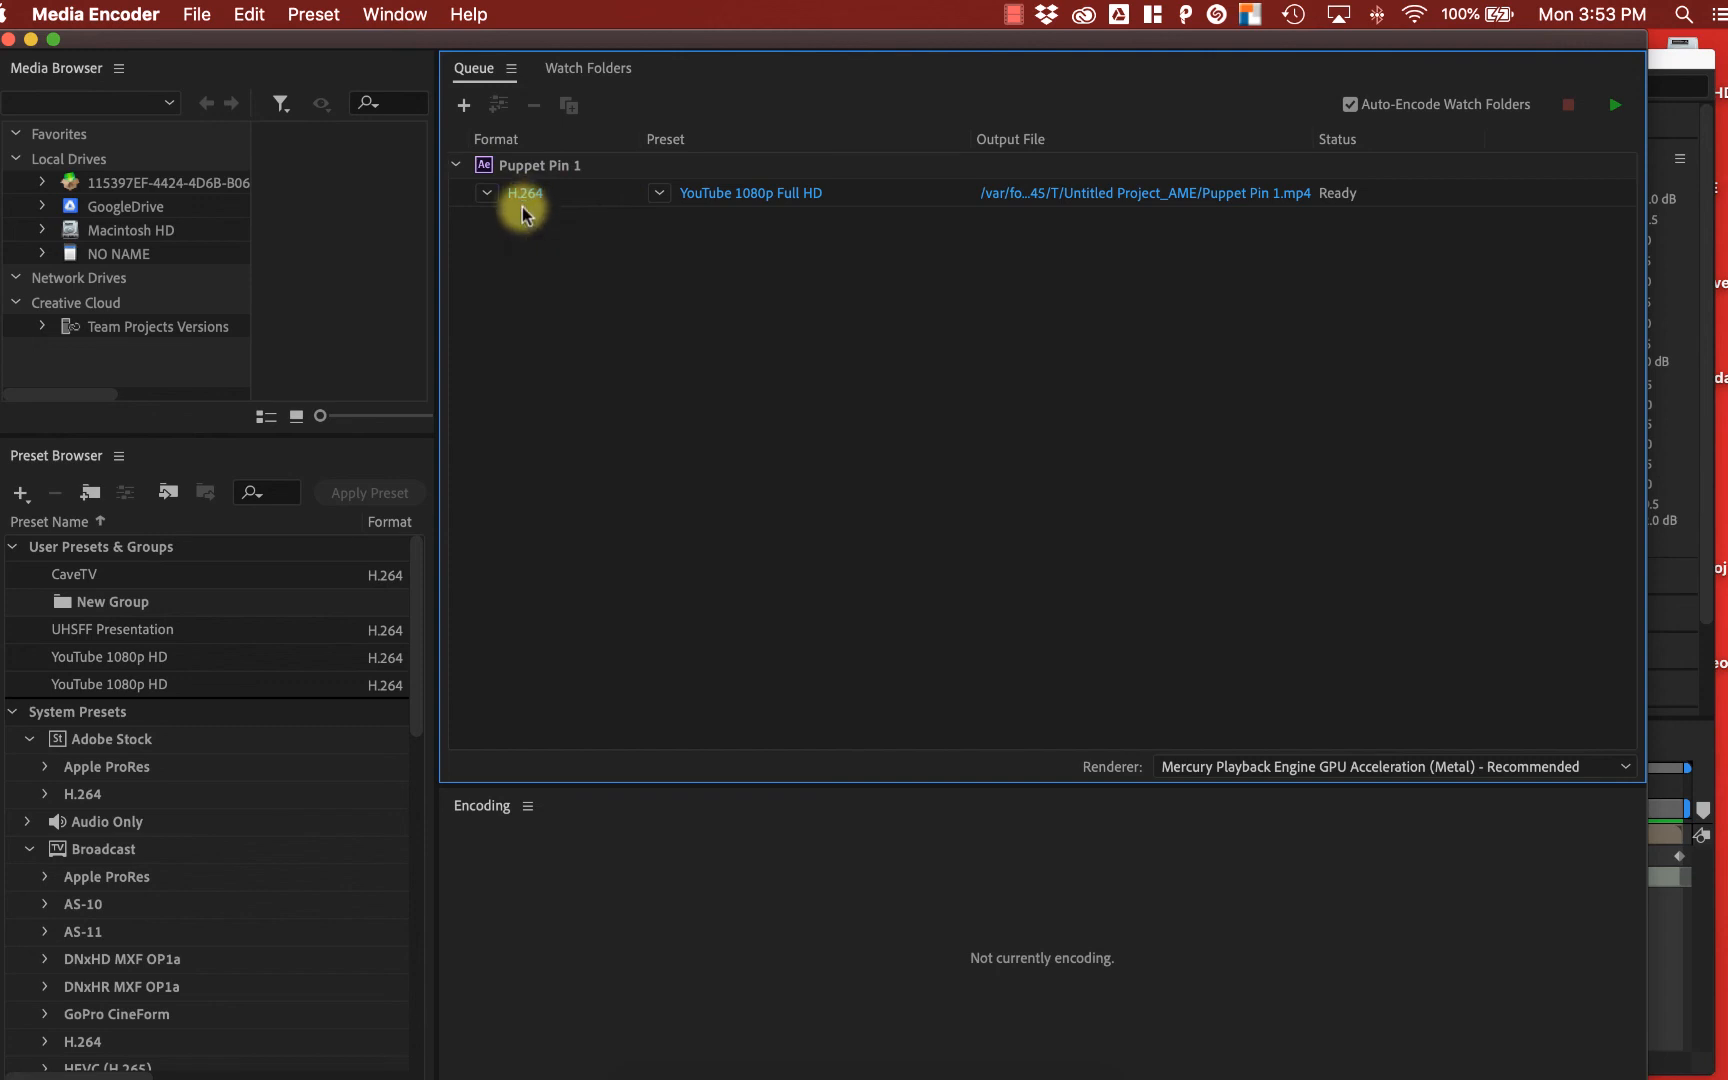
mouse_move(710, 207)
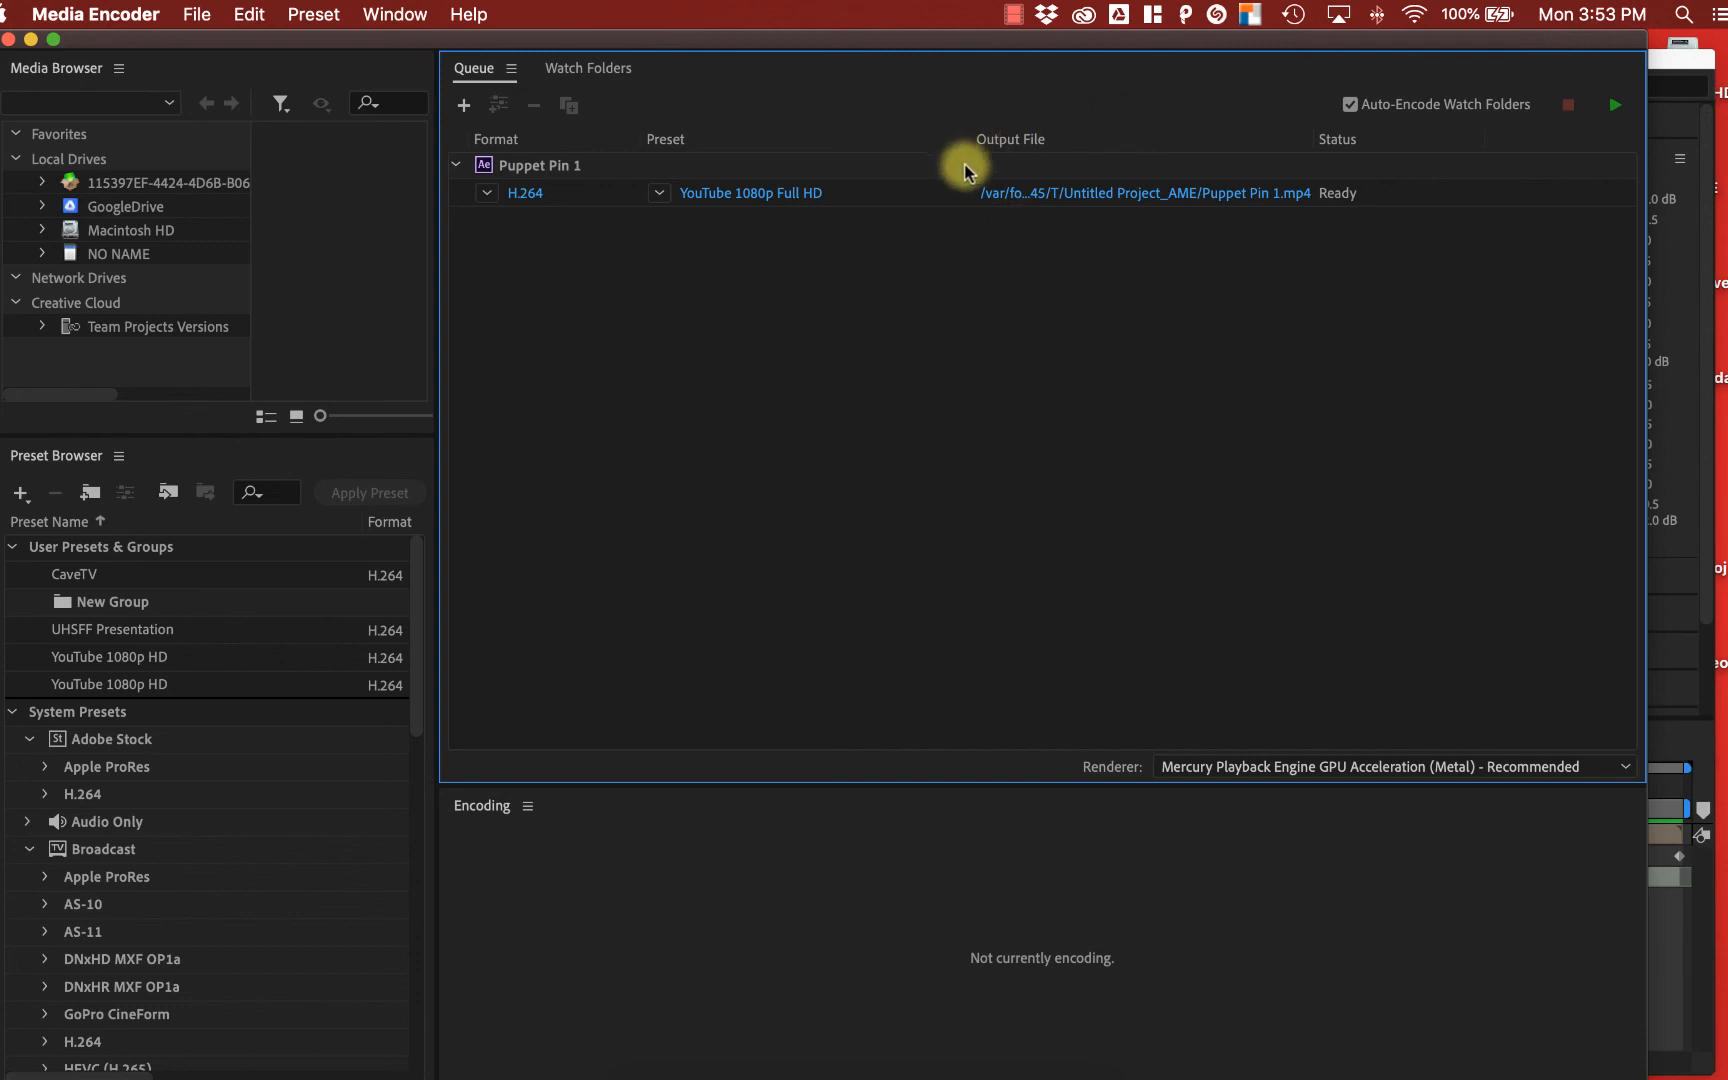
- Set the queued output file to Puppet Pin.mp4 on the Desktop and start encoding the queue
left_click(1118, 193)
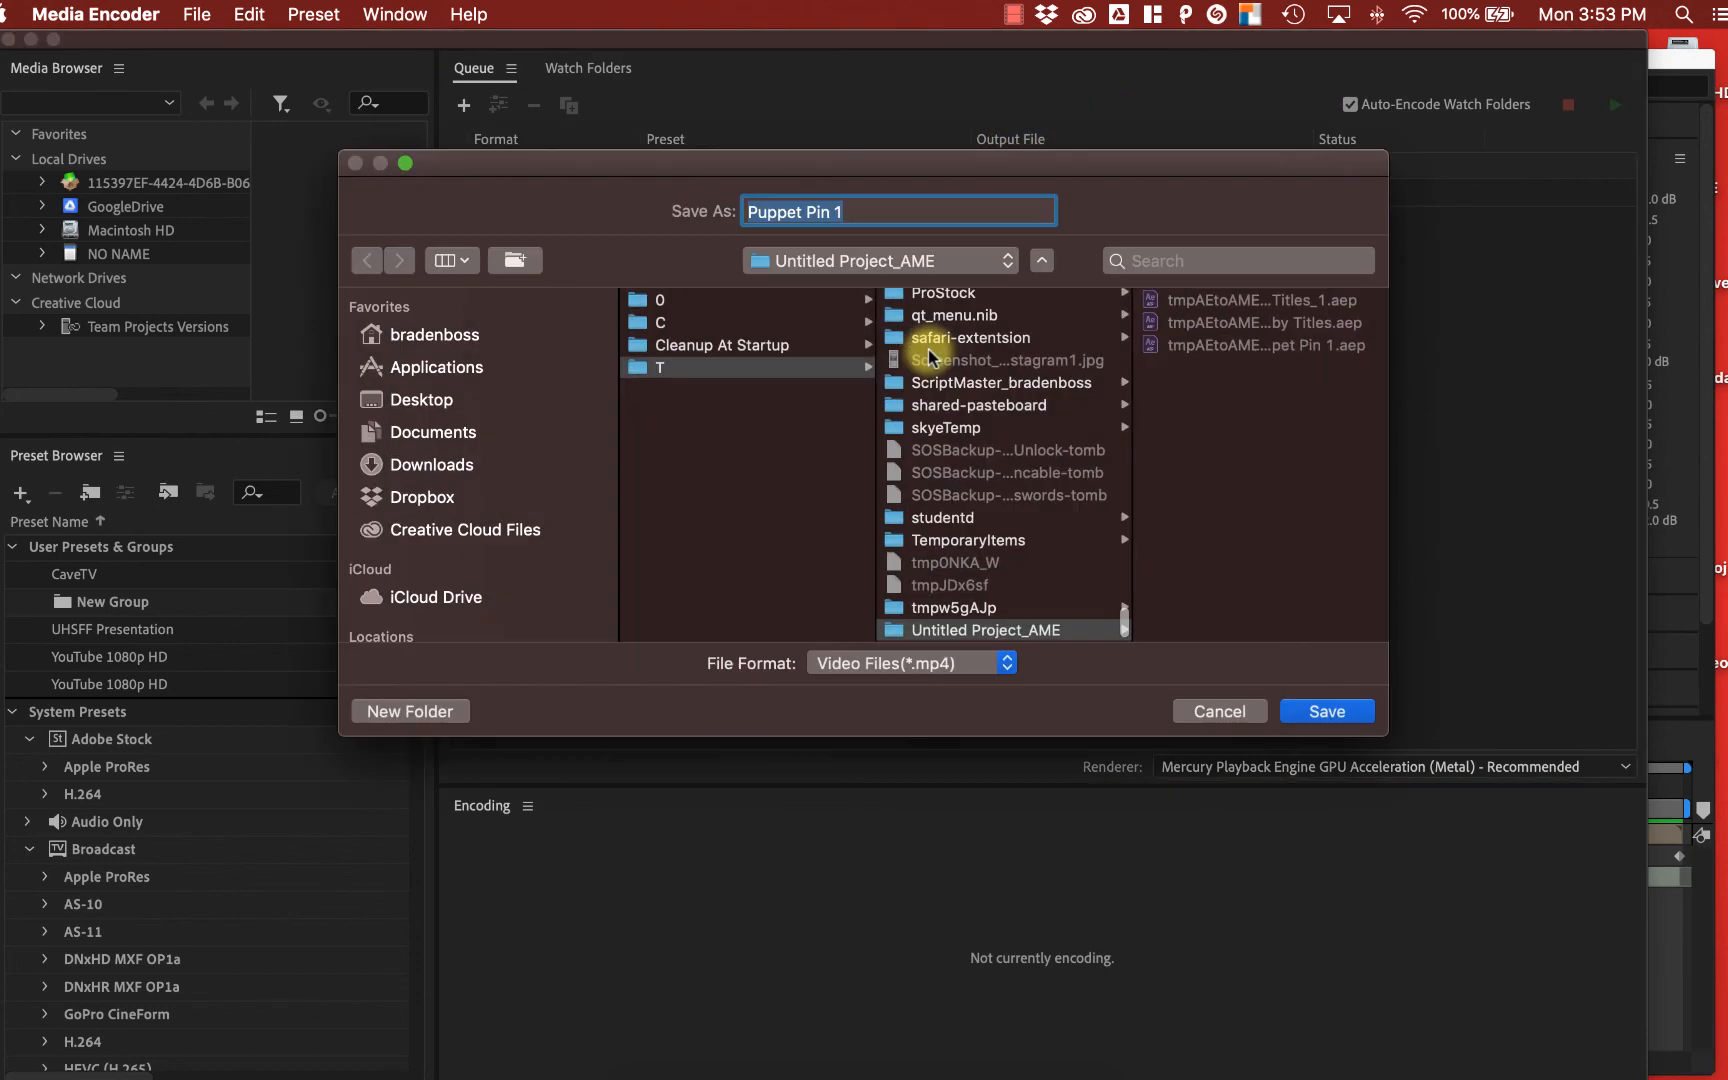
left_click(861, 213)
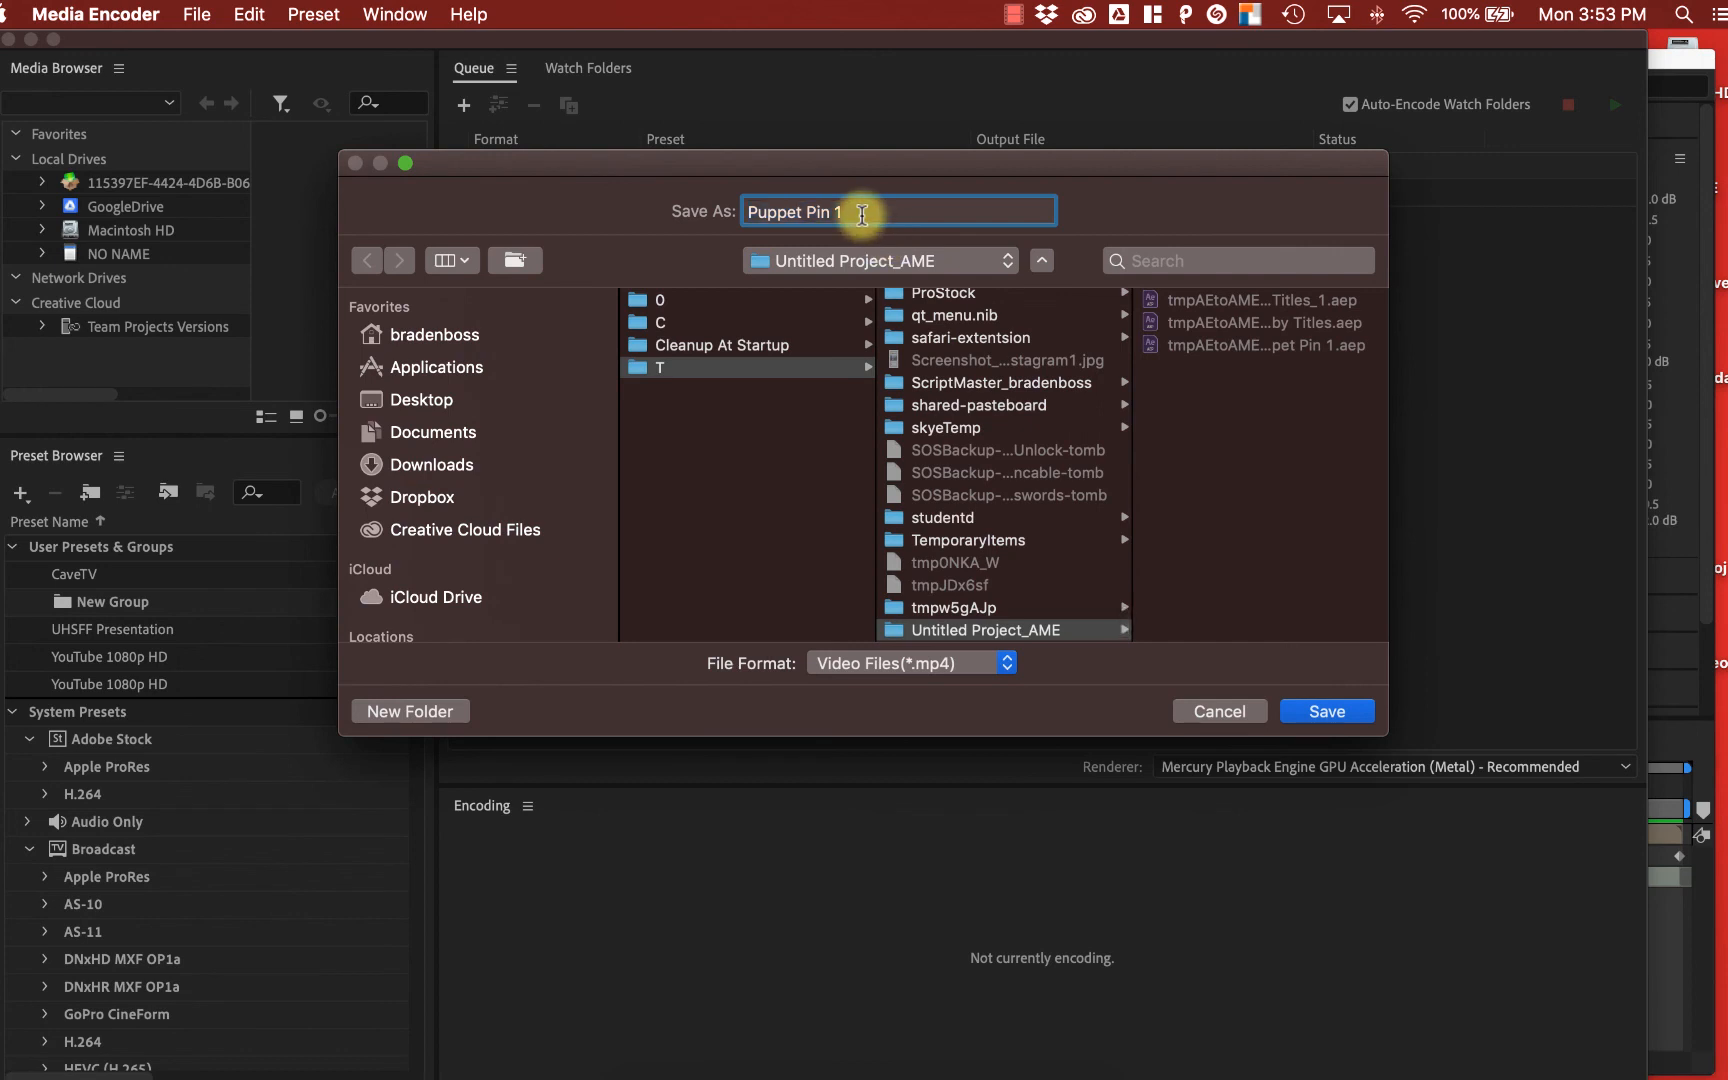
key("BackSpace")
key("BackSpace")
left_click(441, 397)
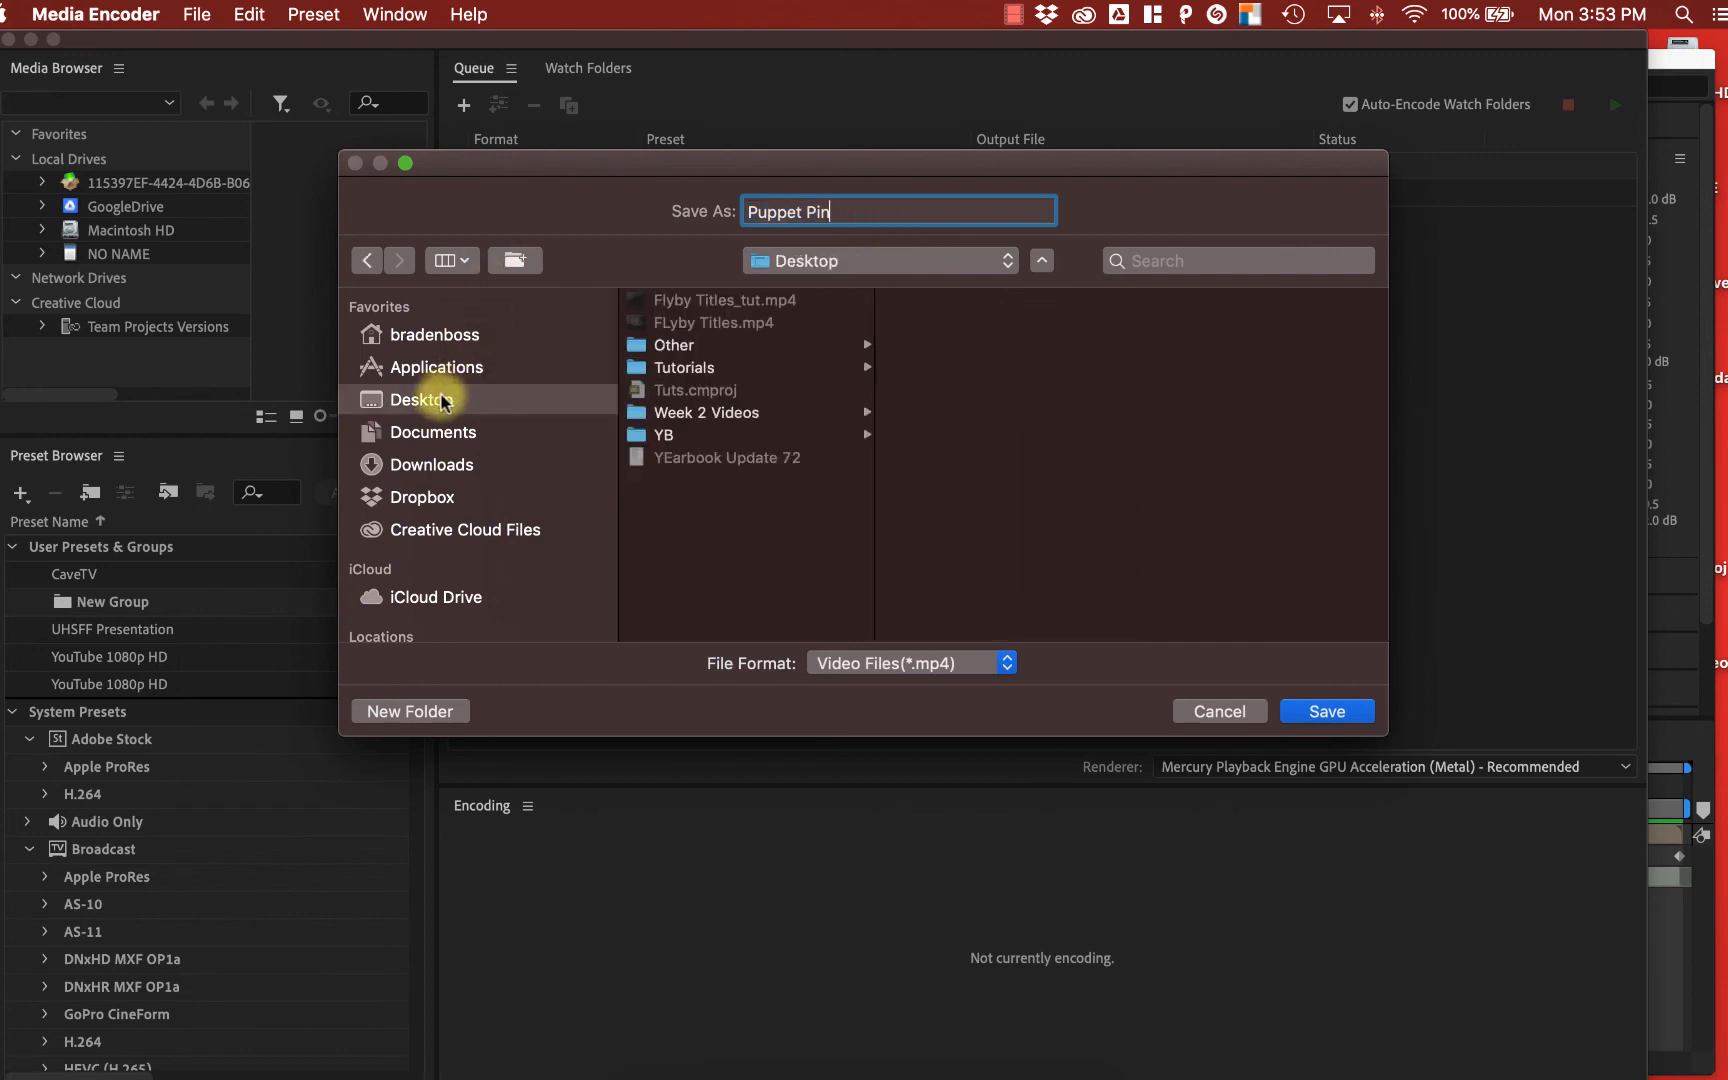
left_click(1312, 711)
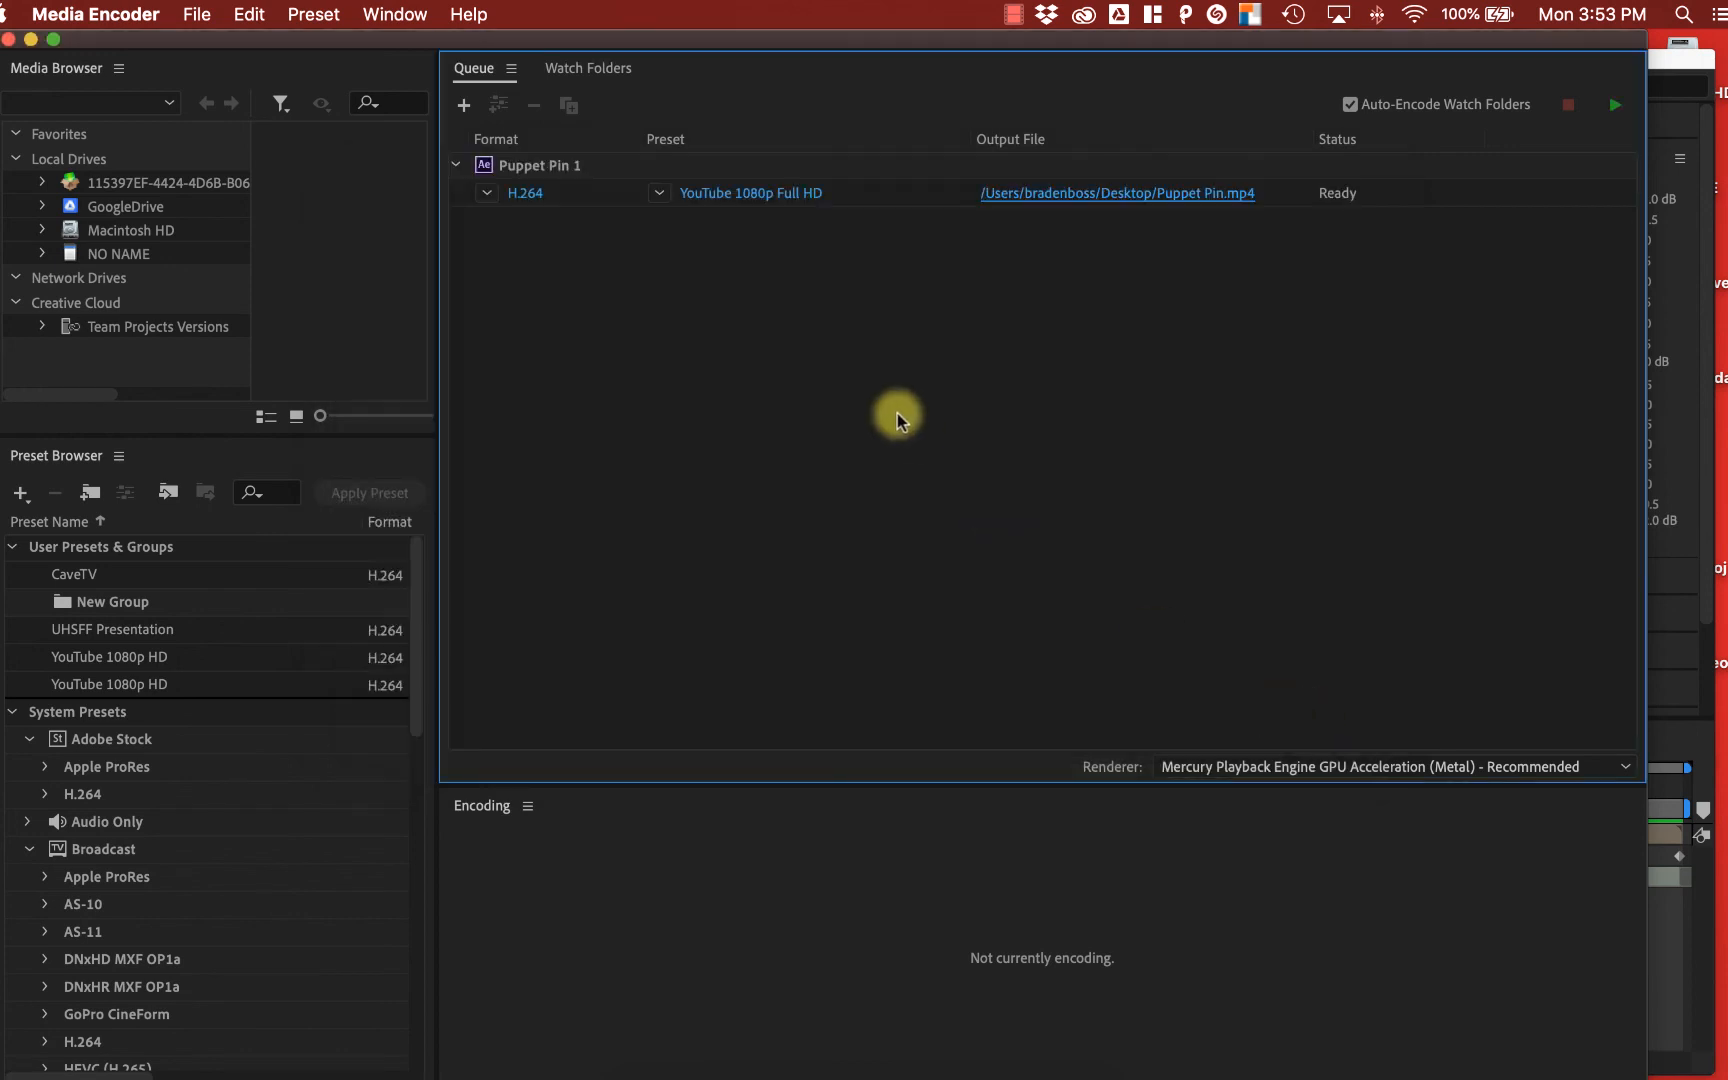
left_click(1614, 102)
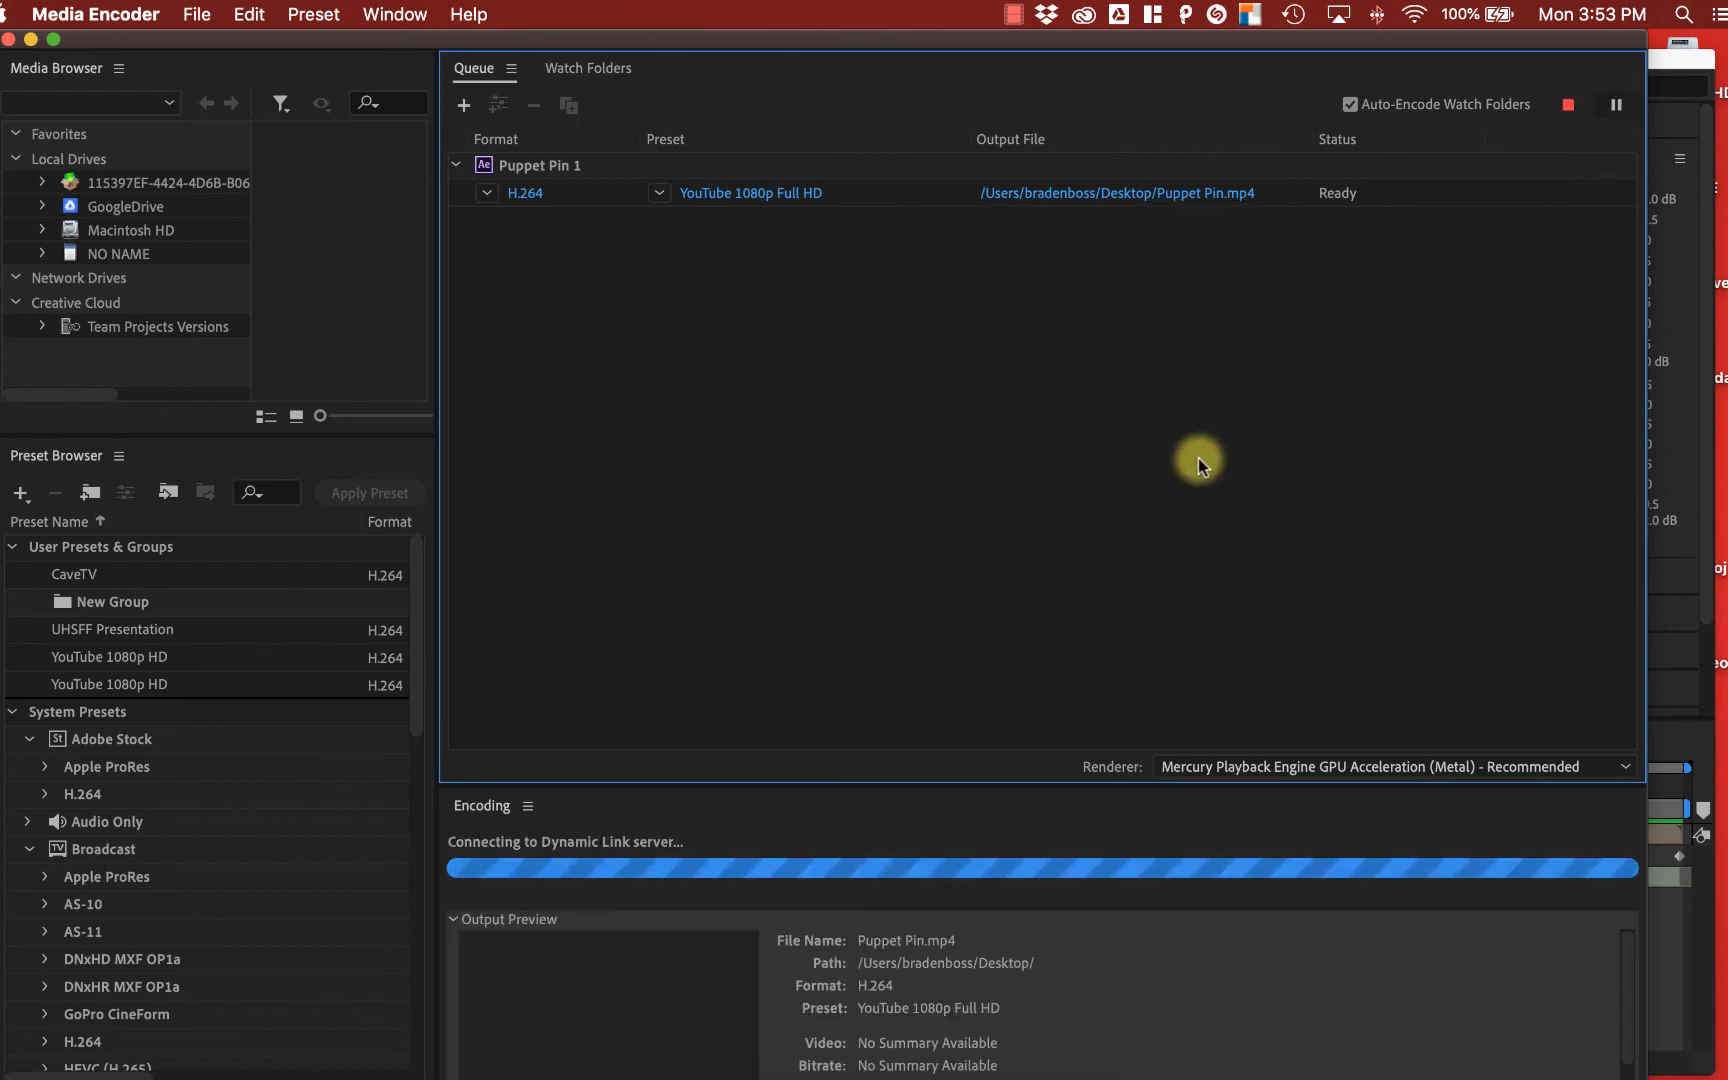